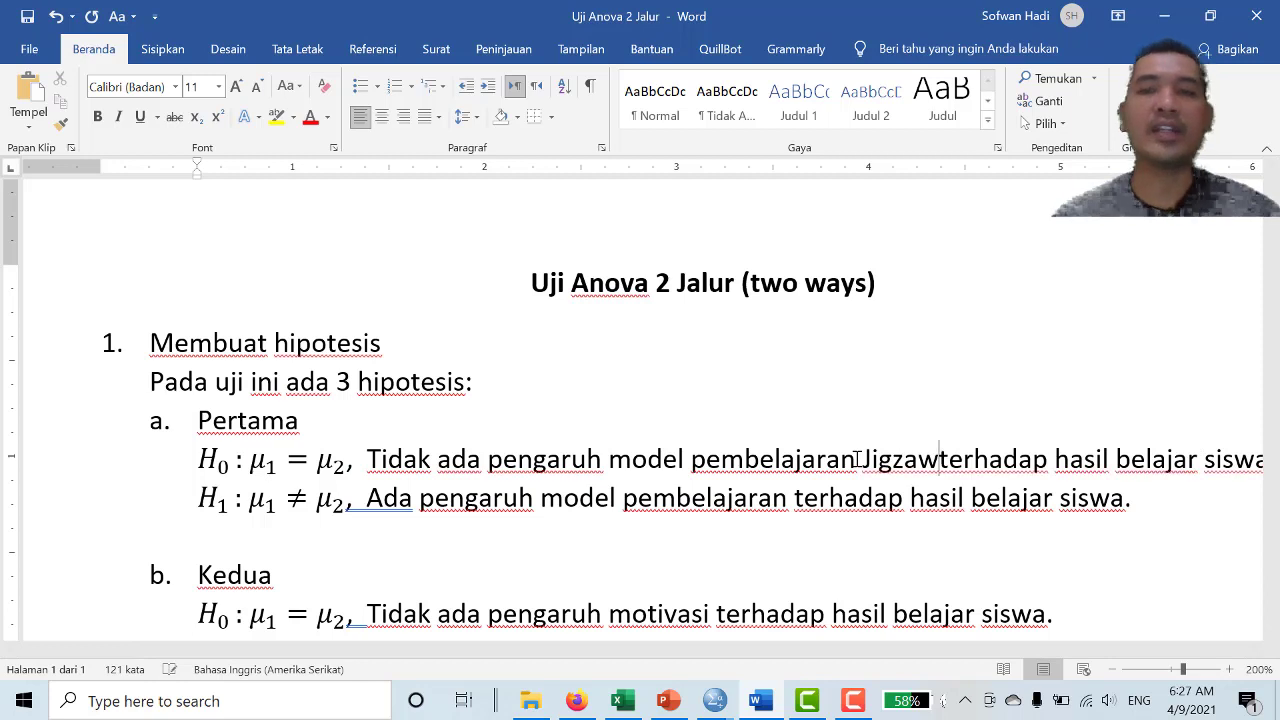
Add a space after "Jigzaw" in the first hypothesis's H0 and insert "jigsaw" after "pembelajaran" in its H1
click(857, 459)
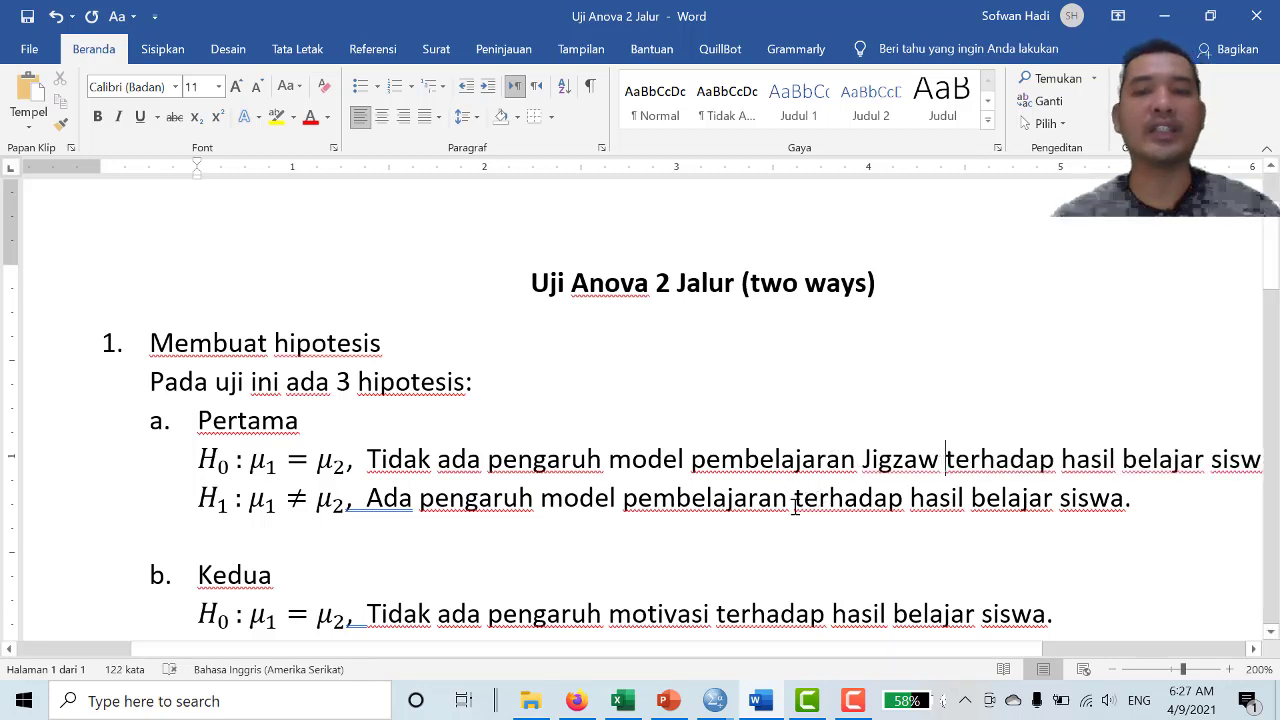
text(jigzaw)
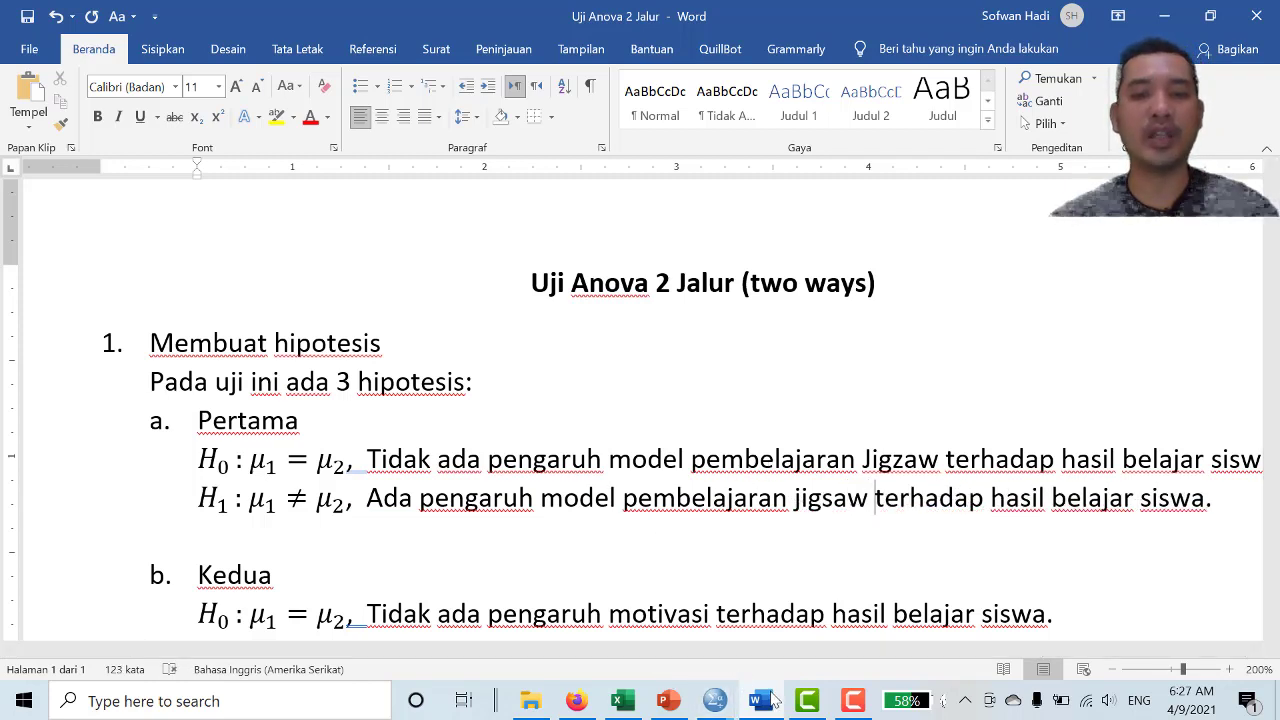
Try adding "tinggi" after "motivasi" in the second hypothesis's H0, and remove the word again
click(669, 701)
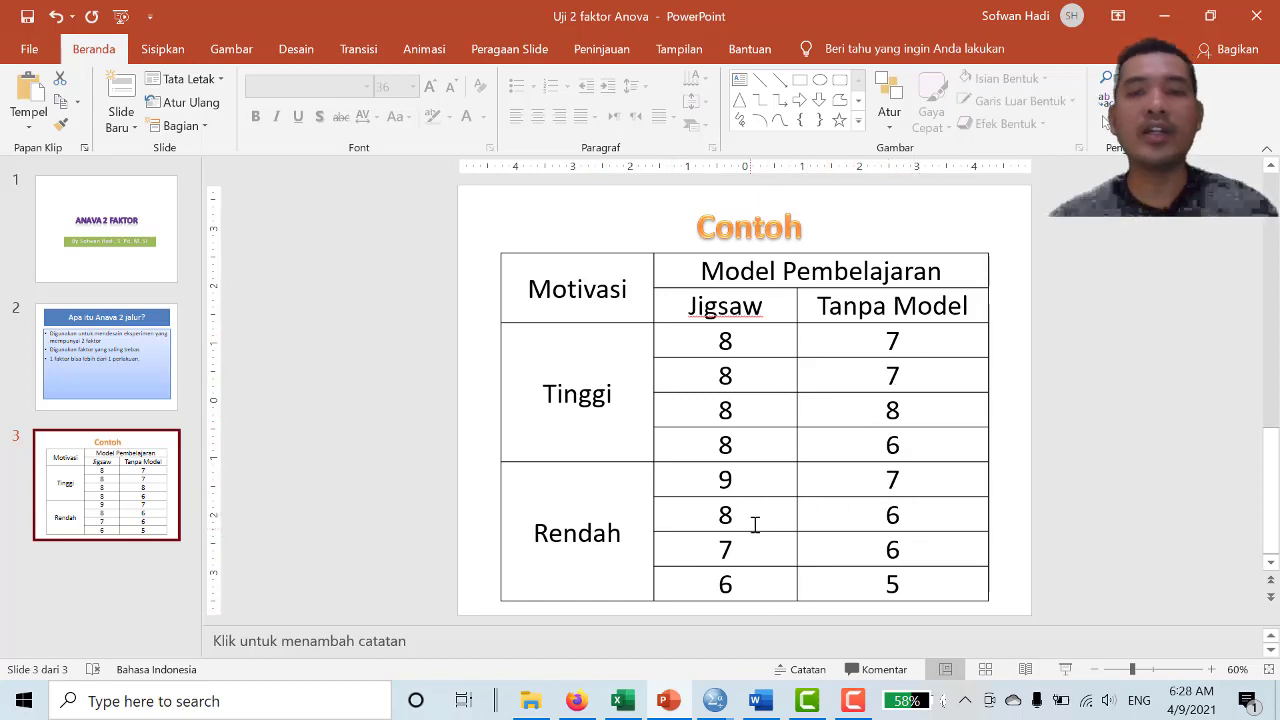
click(760, 701)
scroll(710, 540, down, 3)
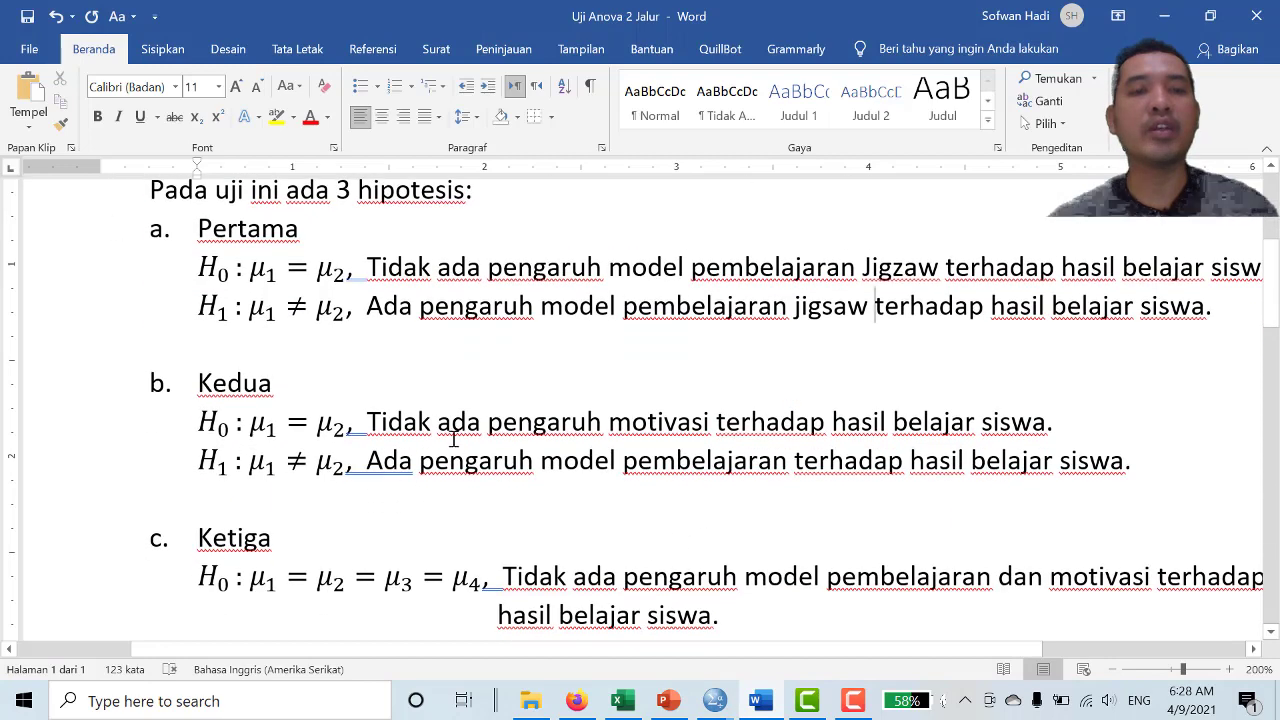
click(717, 421)
text(Tim)
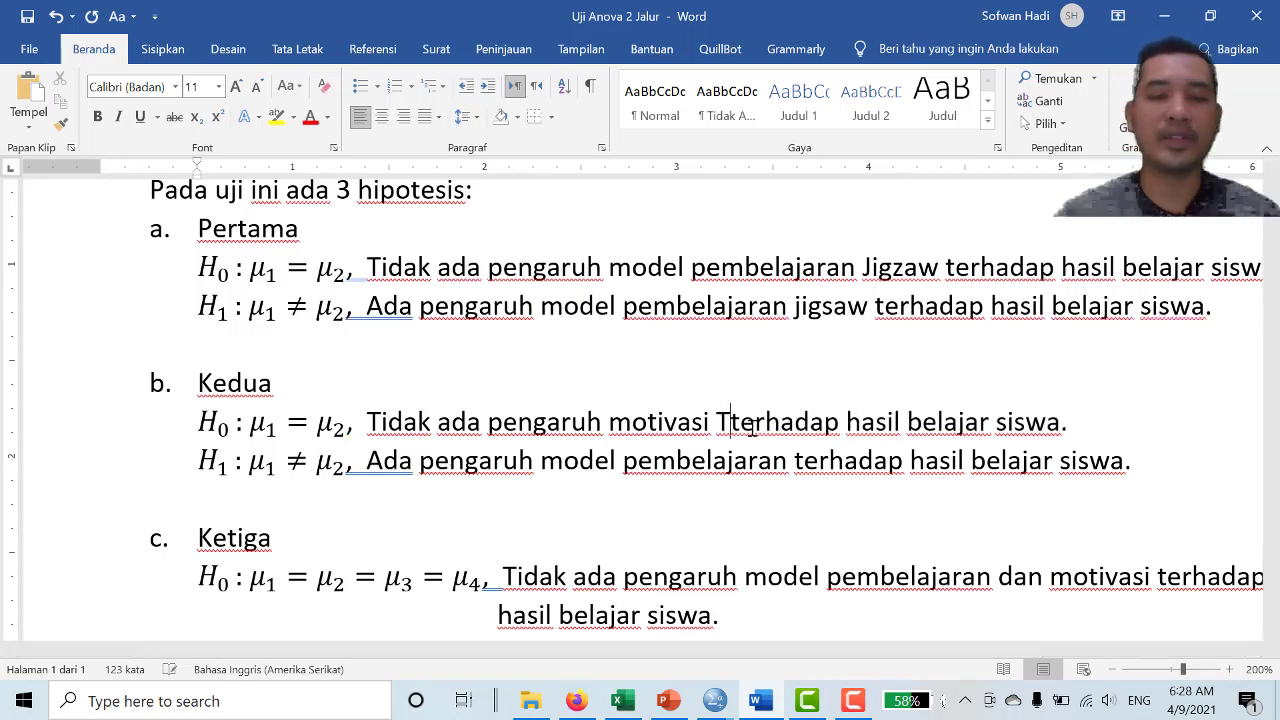
key(BackSpace)
key(BackSpace)
key(BackSpace)
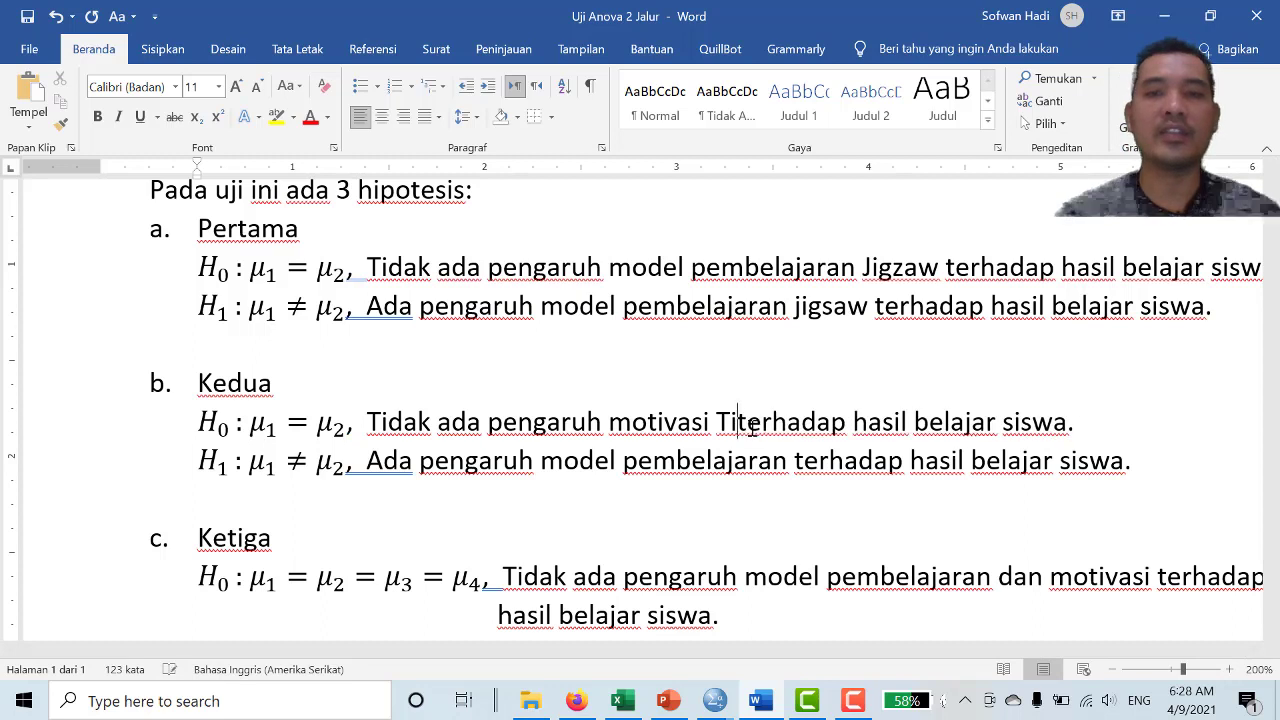
text(tingg)
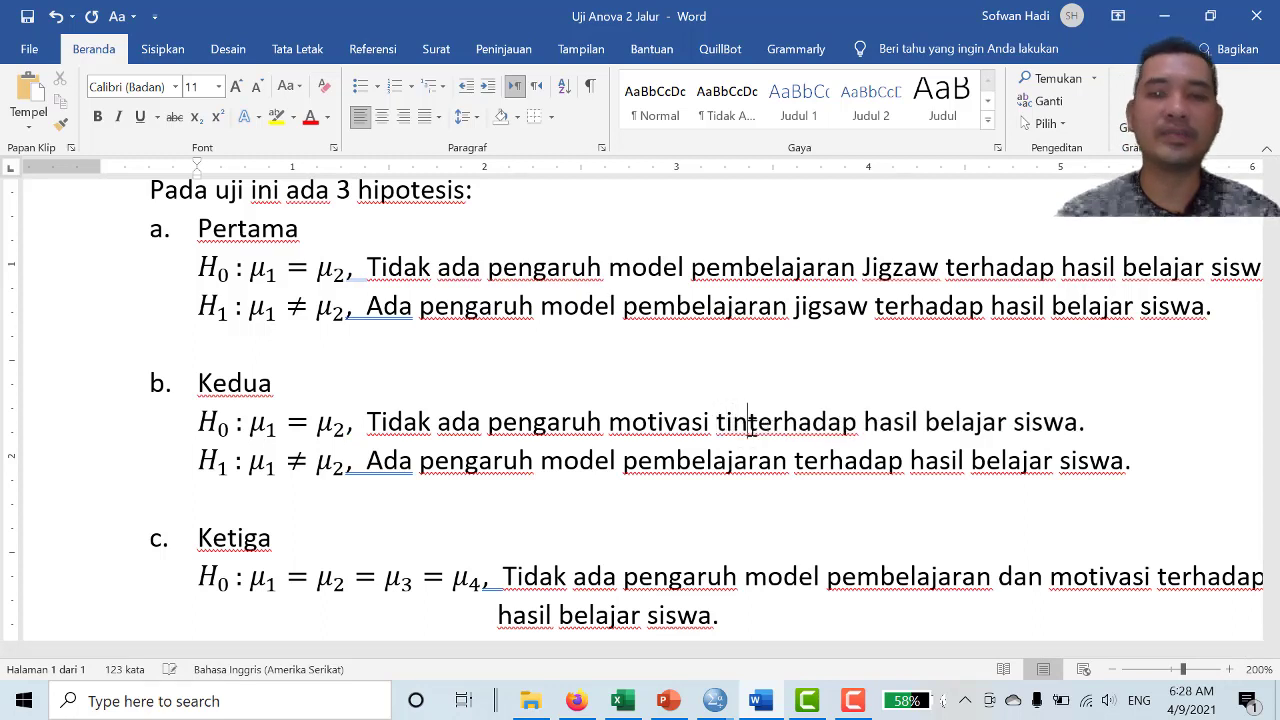
text(i)
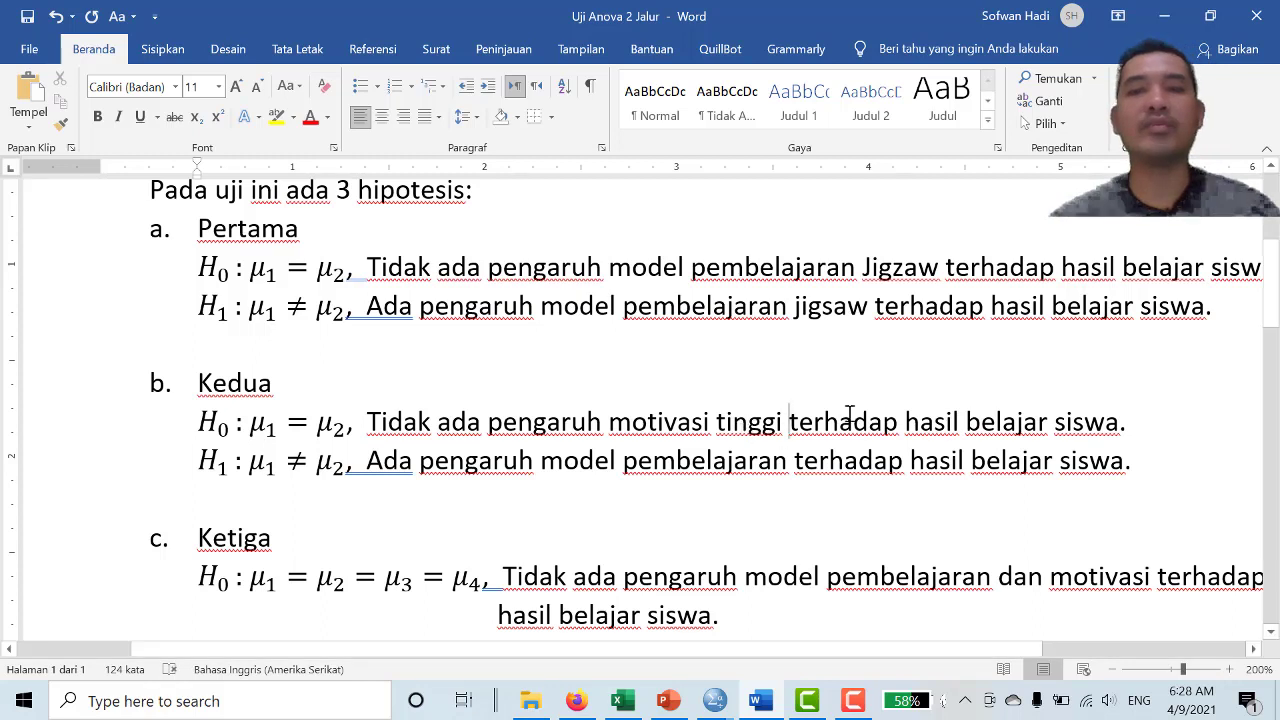
double_click(755, 422)
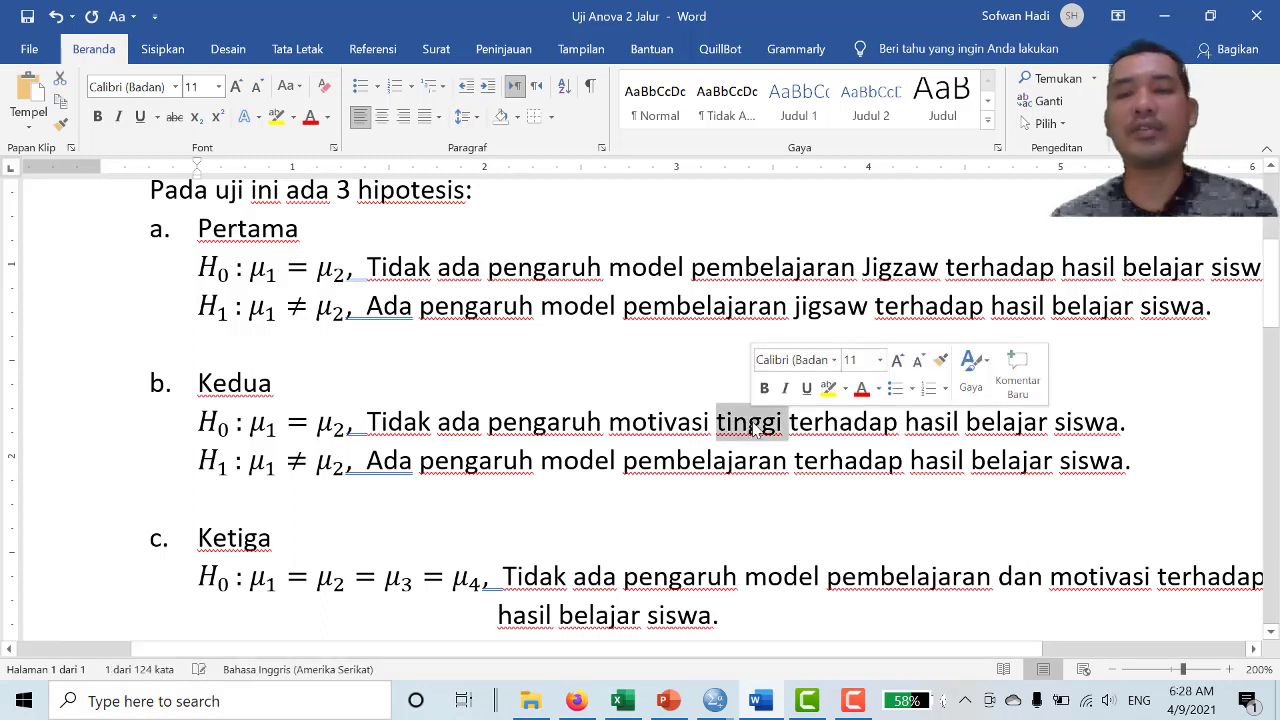
key(BackSpace)
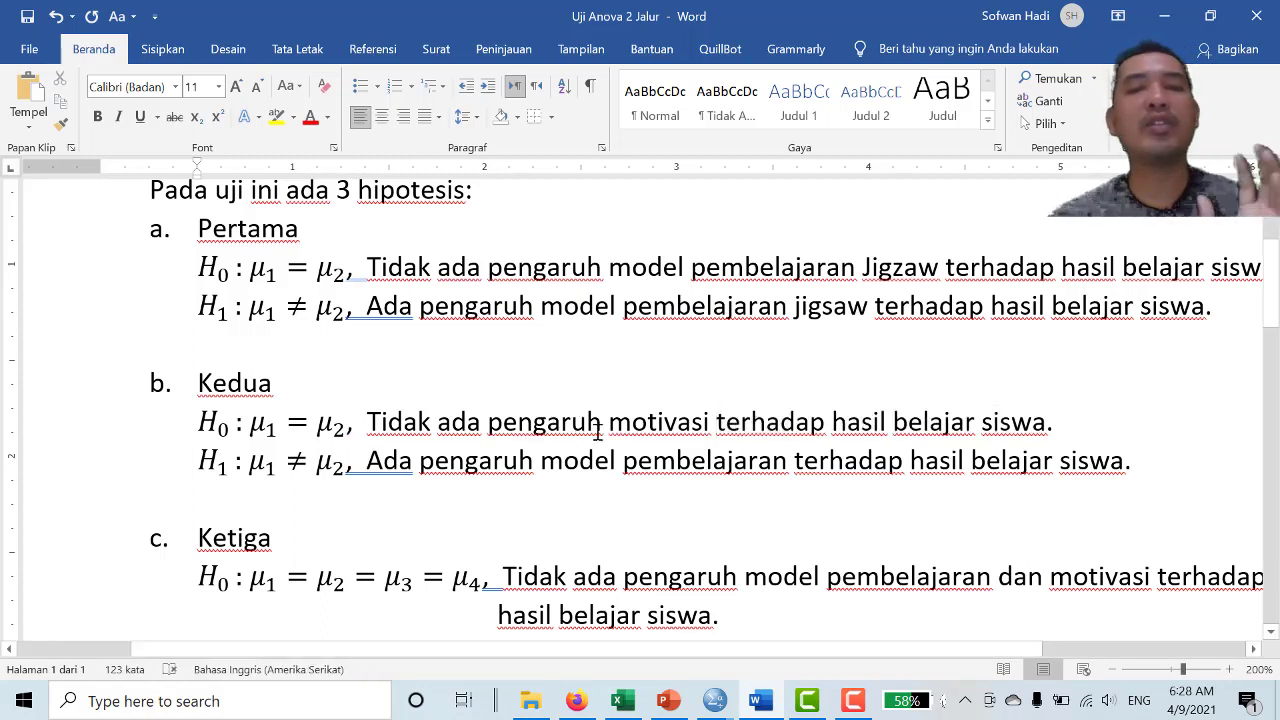
Compare the Contoh data table in the PowerPoint presentation with the second and third hypotheses in the Word document
click(668, 701)
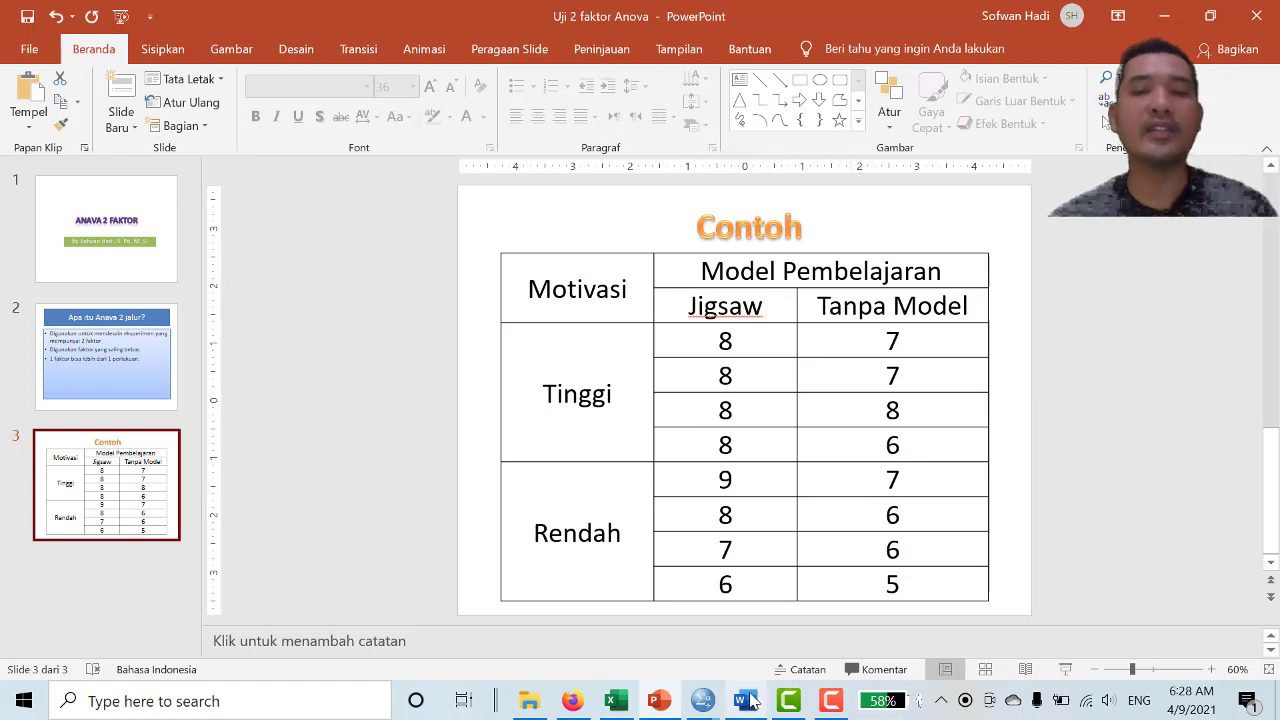
mouse_move(746, 705)
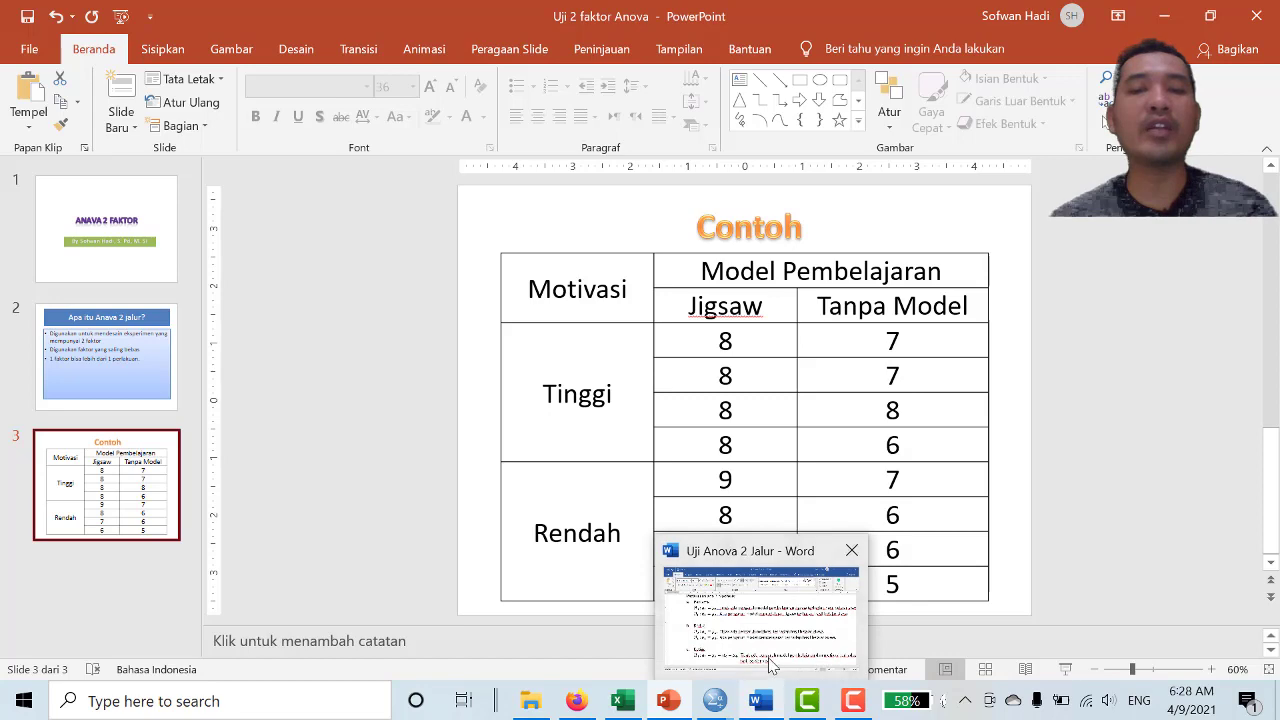
click(772, 658)
scroll(767, 548, down, 3)
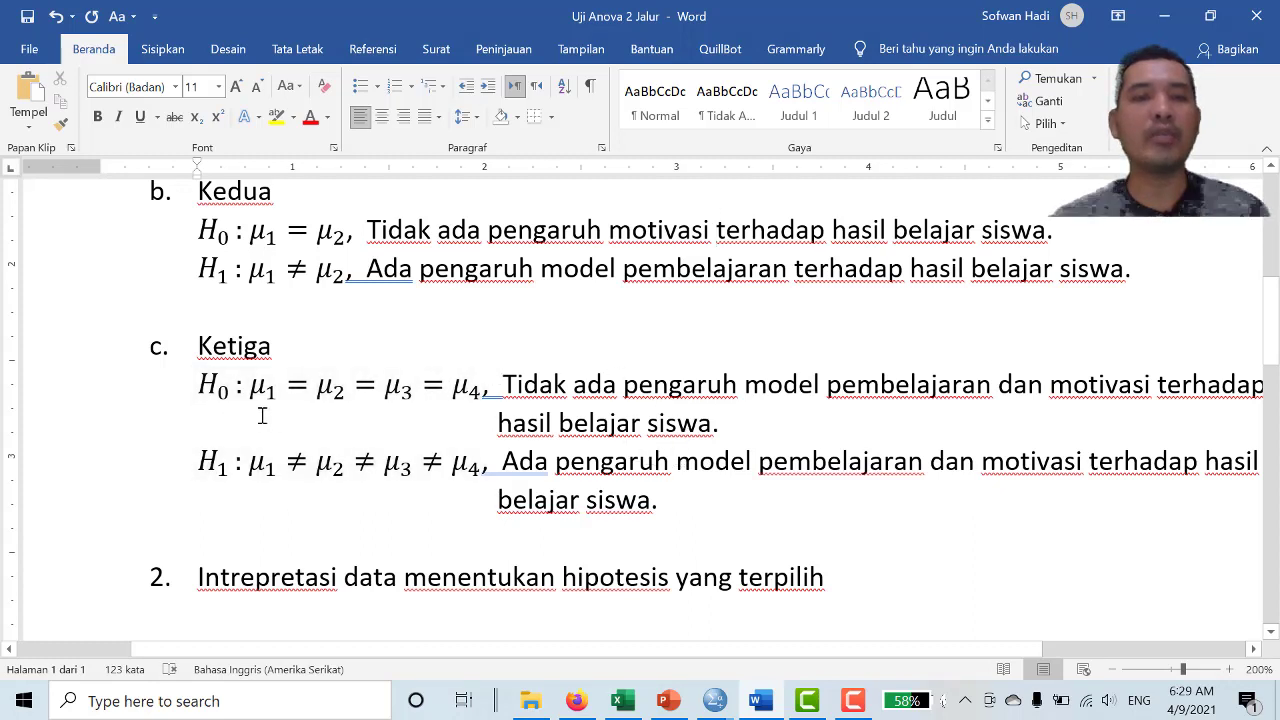
click(670, 702)
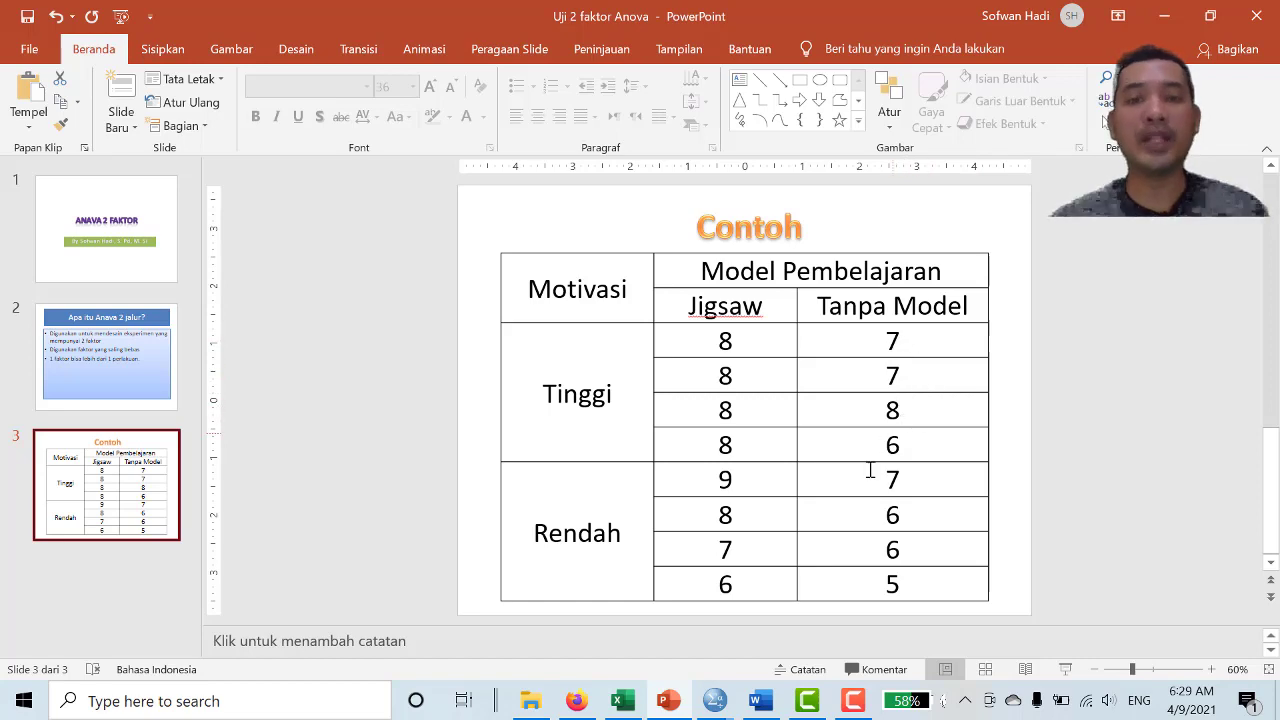
click(761, 701)
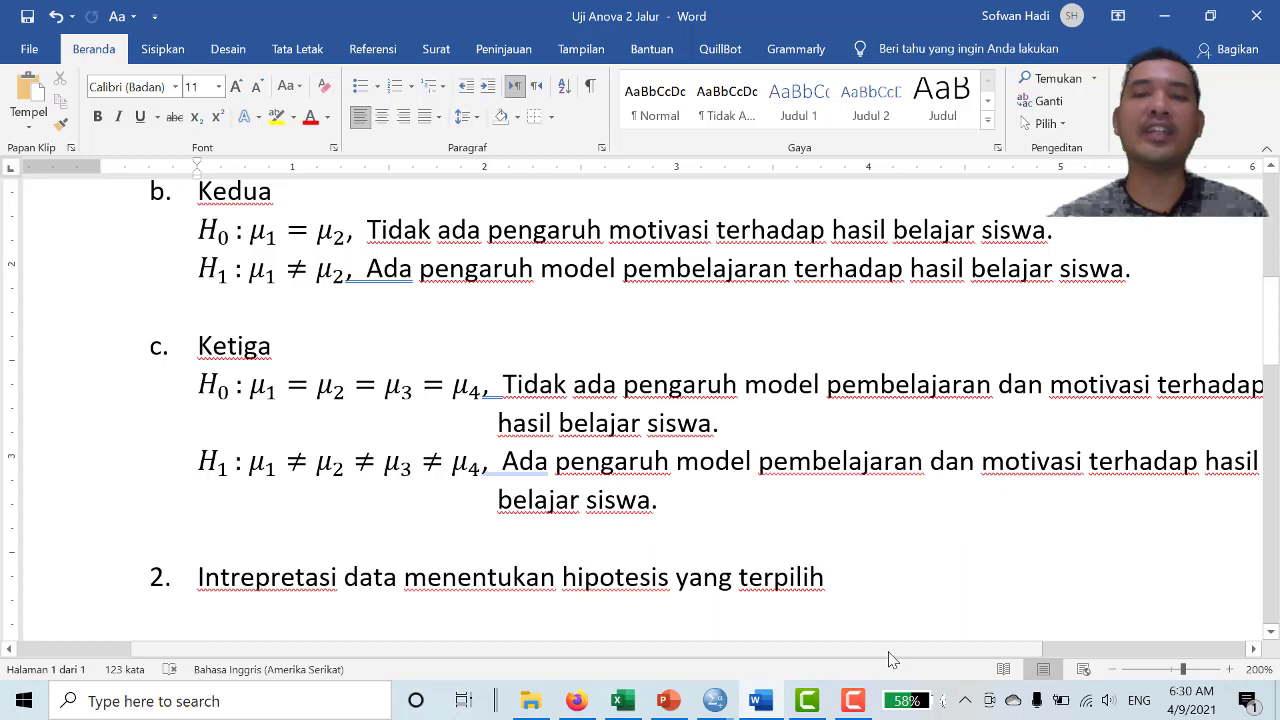
drag(888, 651, 894, 647)
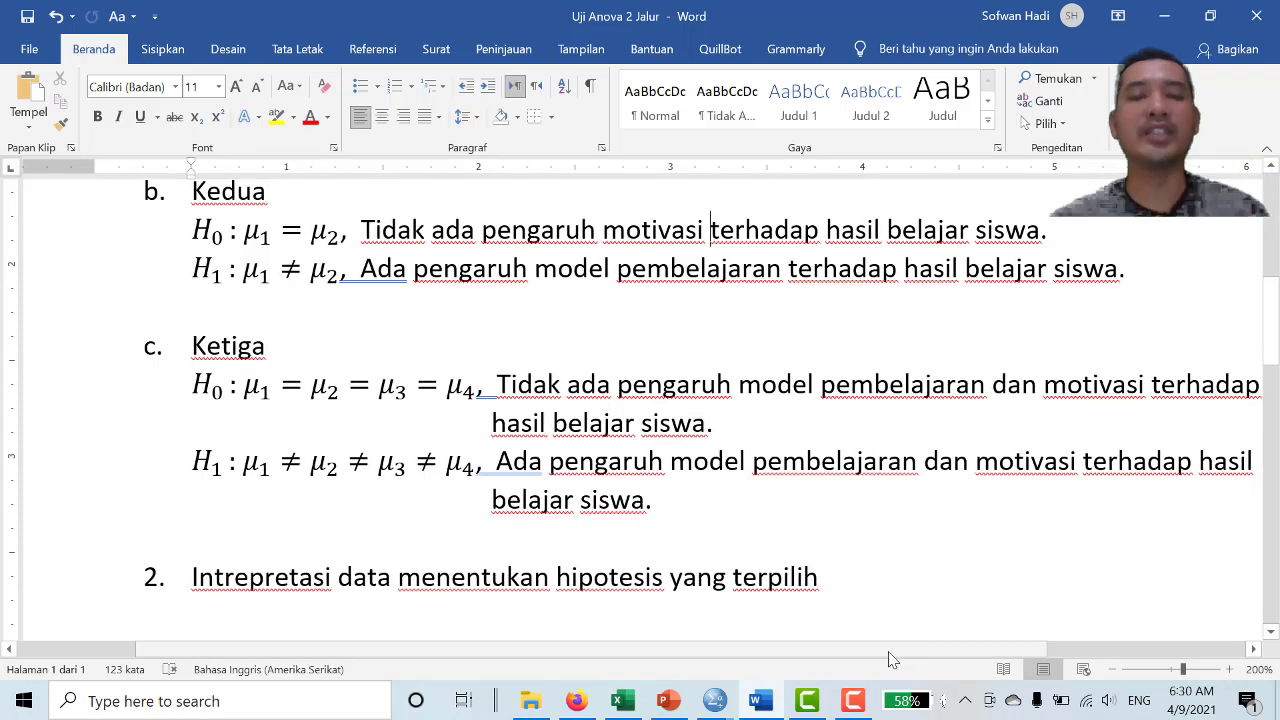
click(668, 701)
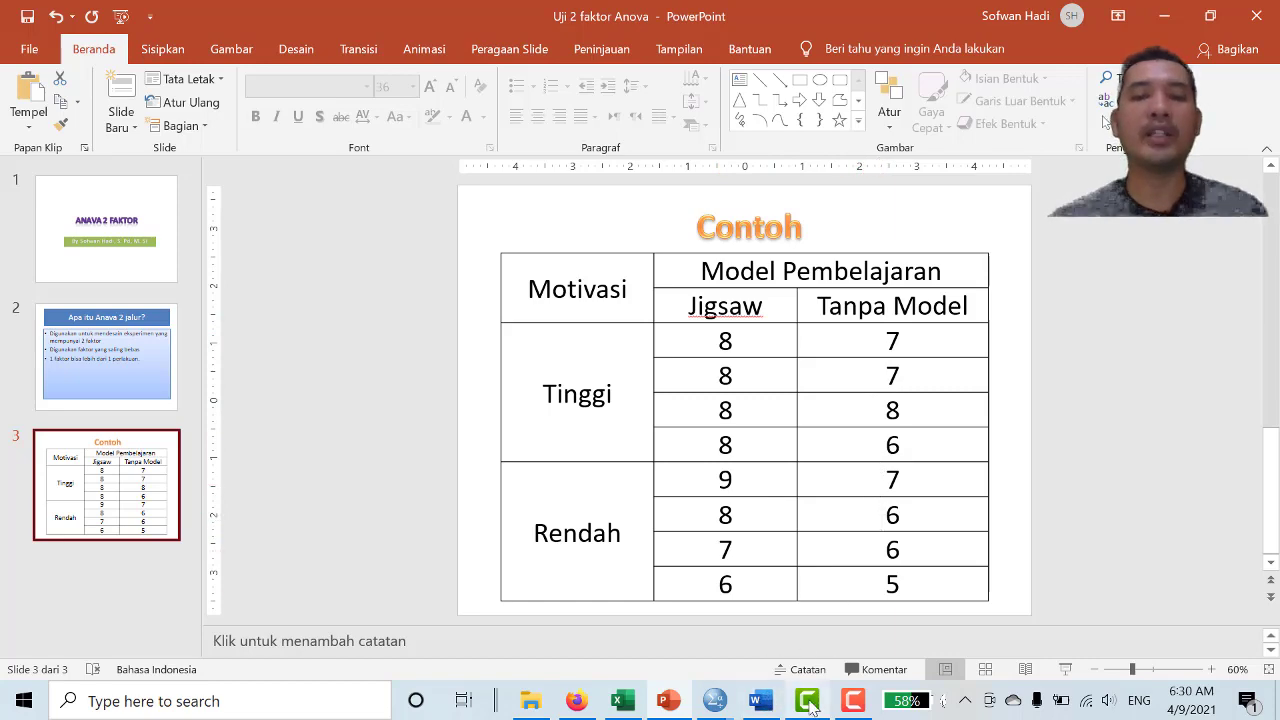
click(760, 701)
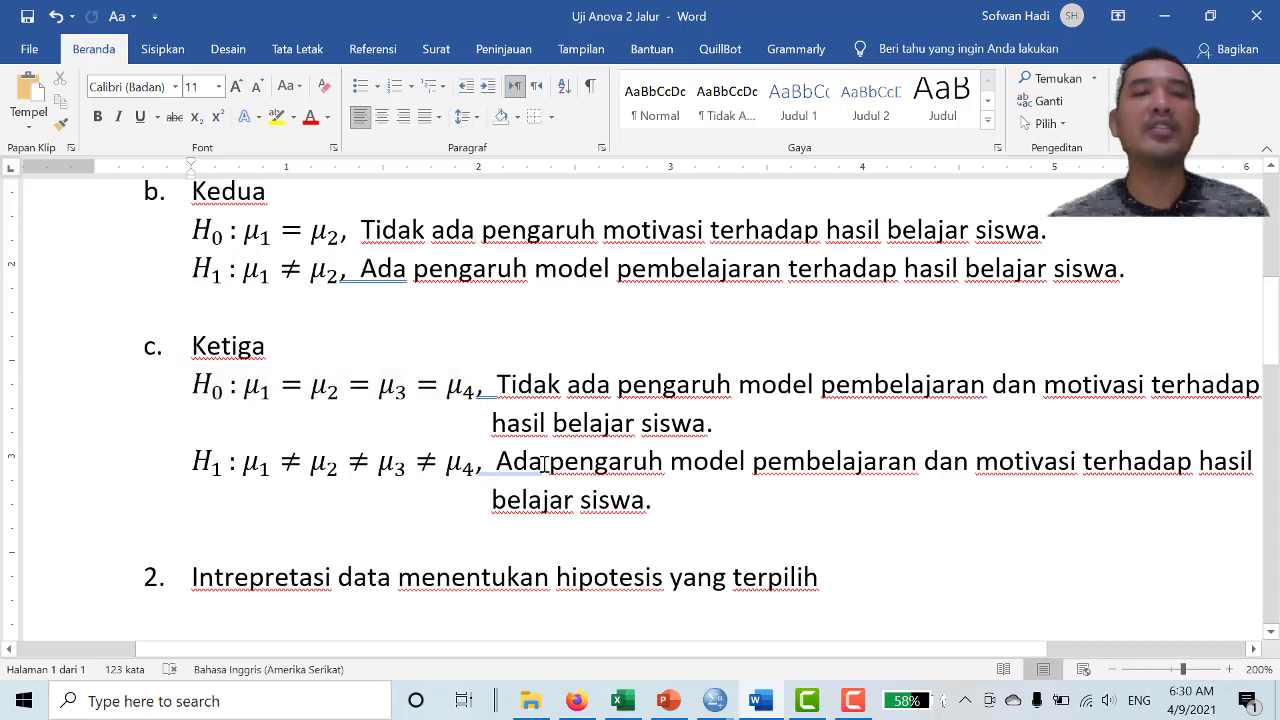
Review the three hypotheses and the interpretation section with its significance decision rule
scroll(520, 460, up, 3)
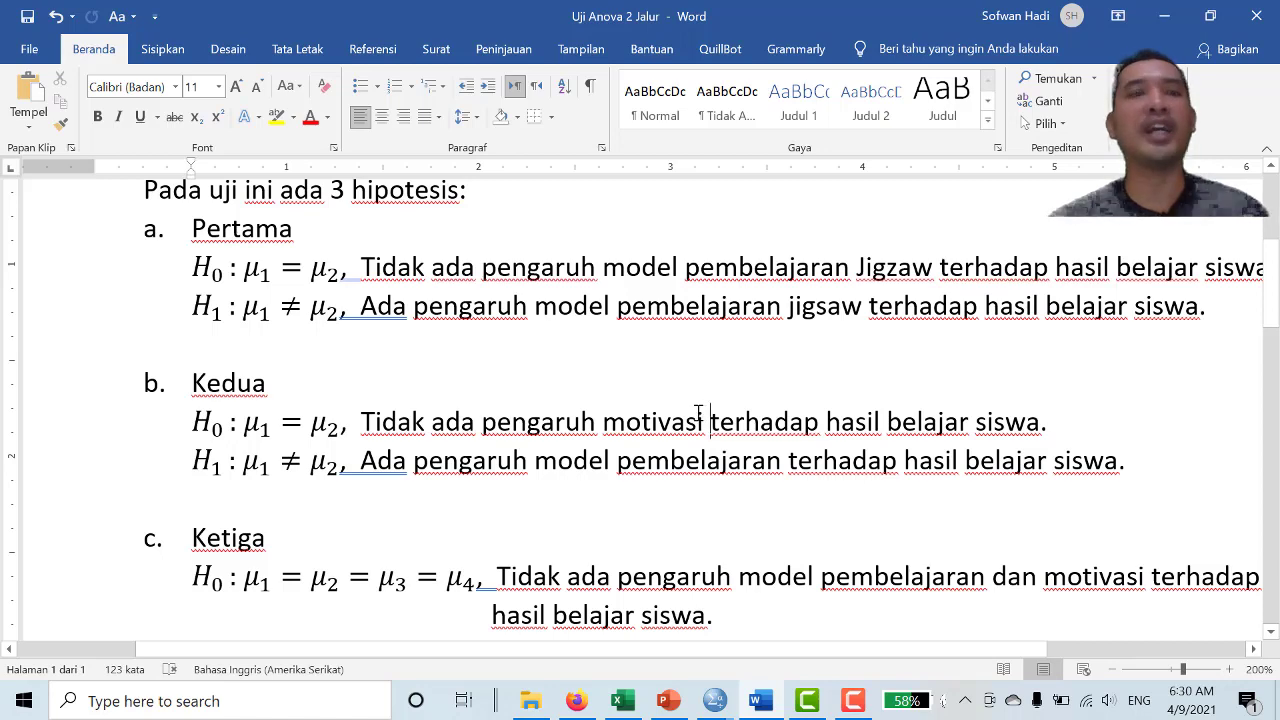
scroll(696, 410, down, 3)
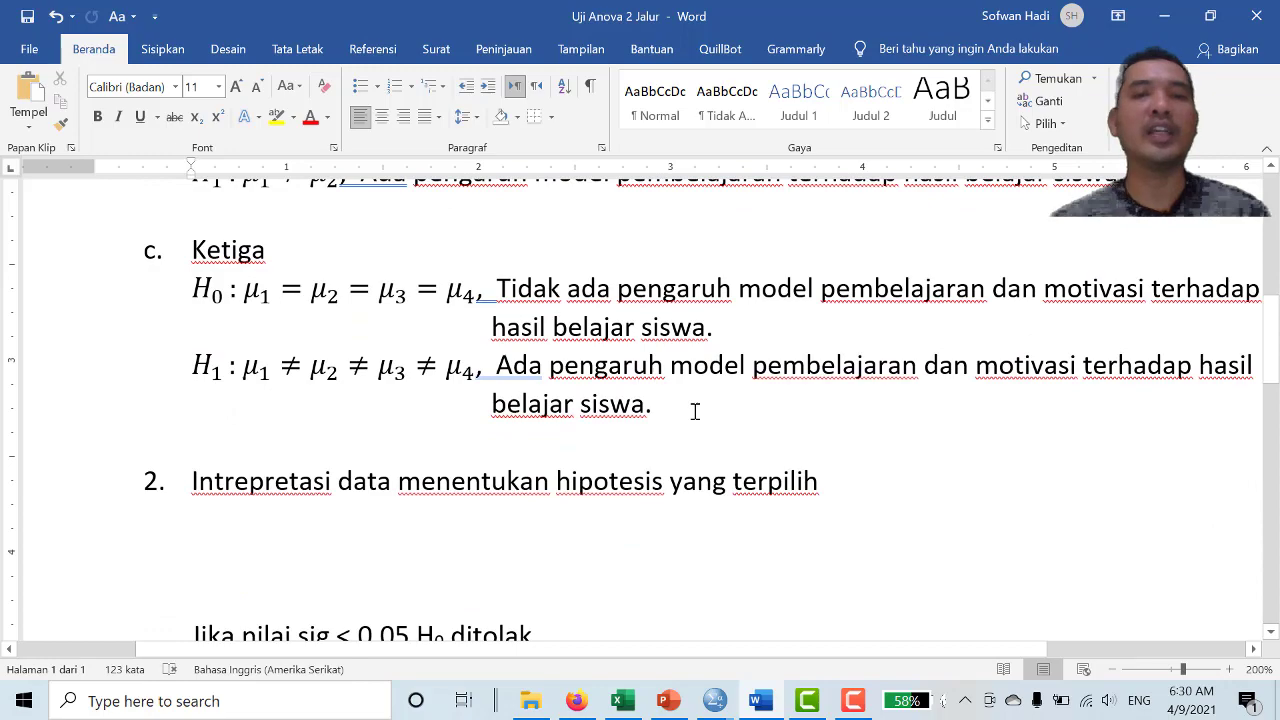
scroll(695, 411, up, 5)
scroll(695, 411, down, 5)
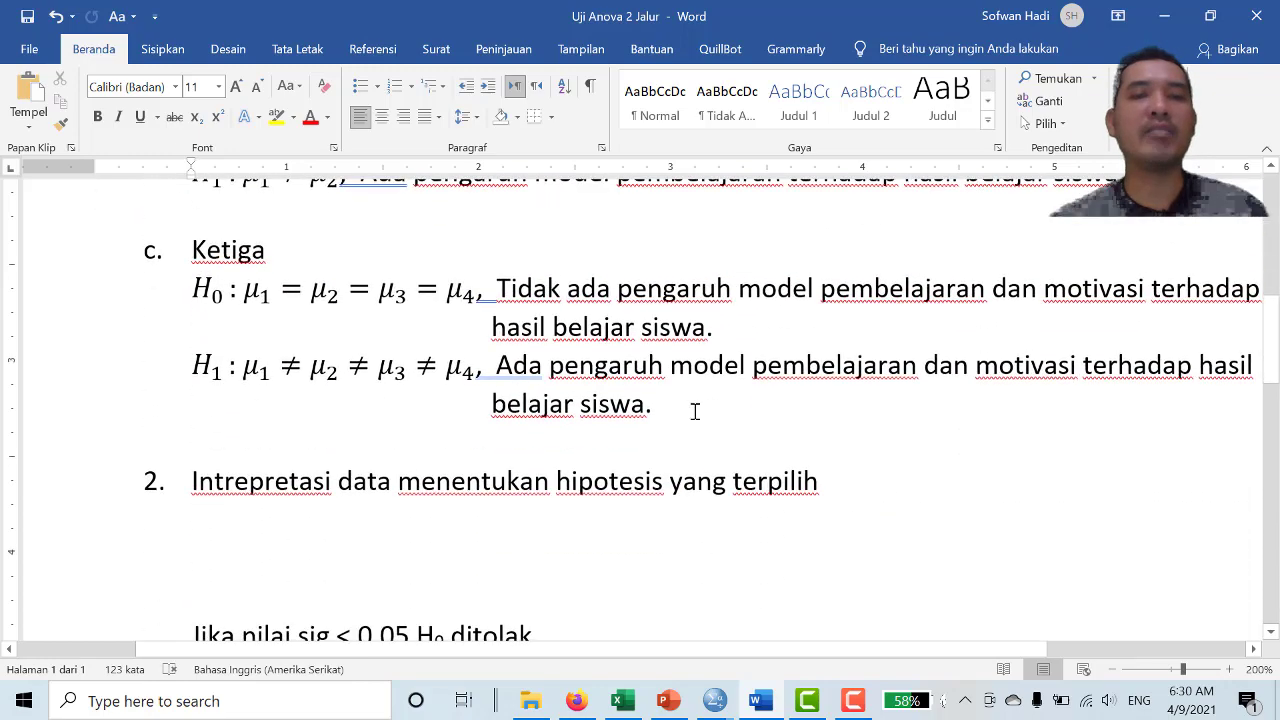
scroll(695, 411, down, 1)
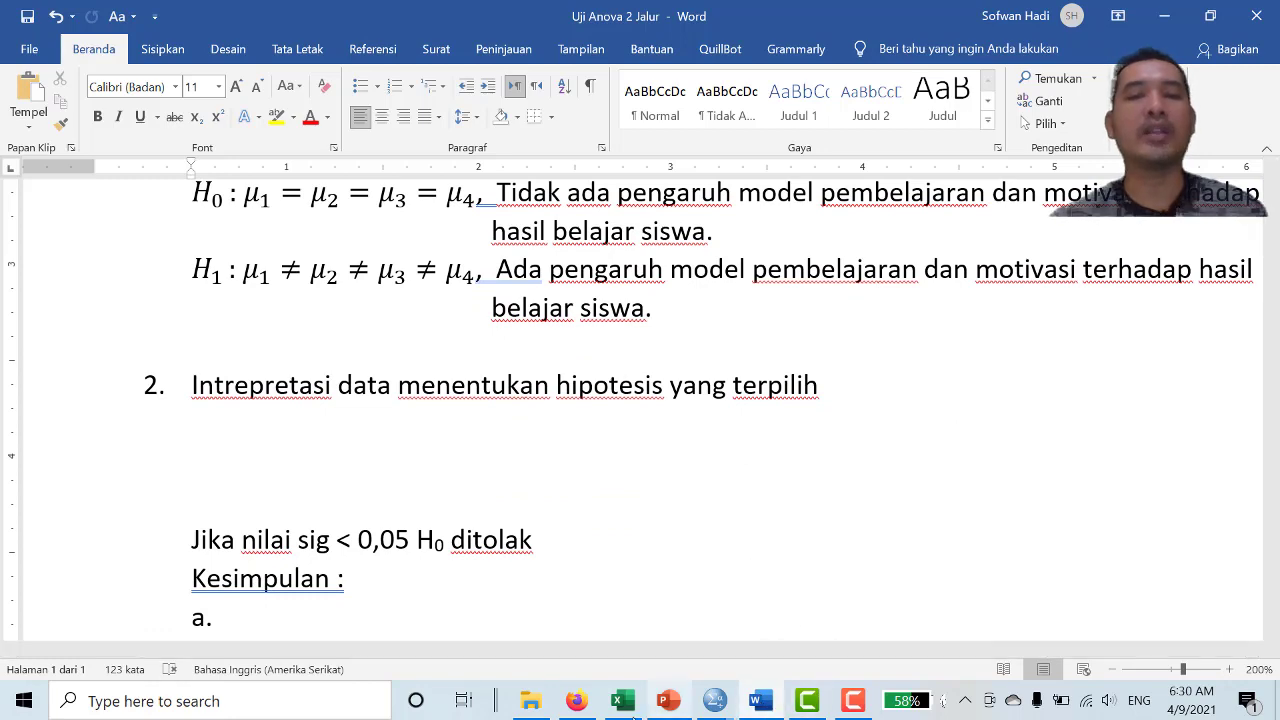
Switch to the Uji 2 Faktor workbook in Excel and copy the Jigsaw scores for Tinggi motivation, B3:B6, into Nilai Siswa from E2
click(668, 700)
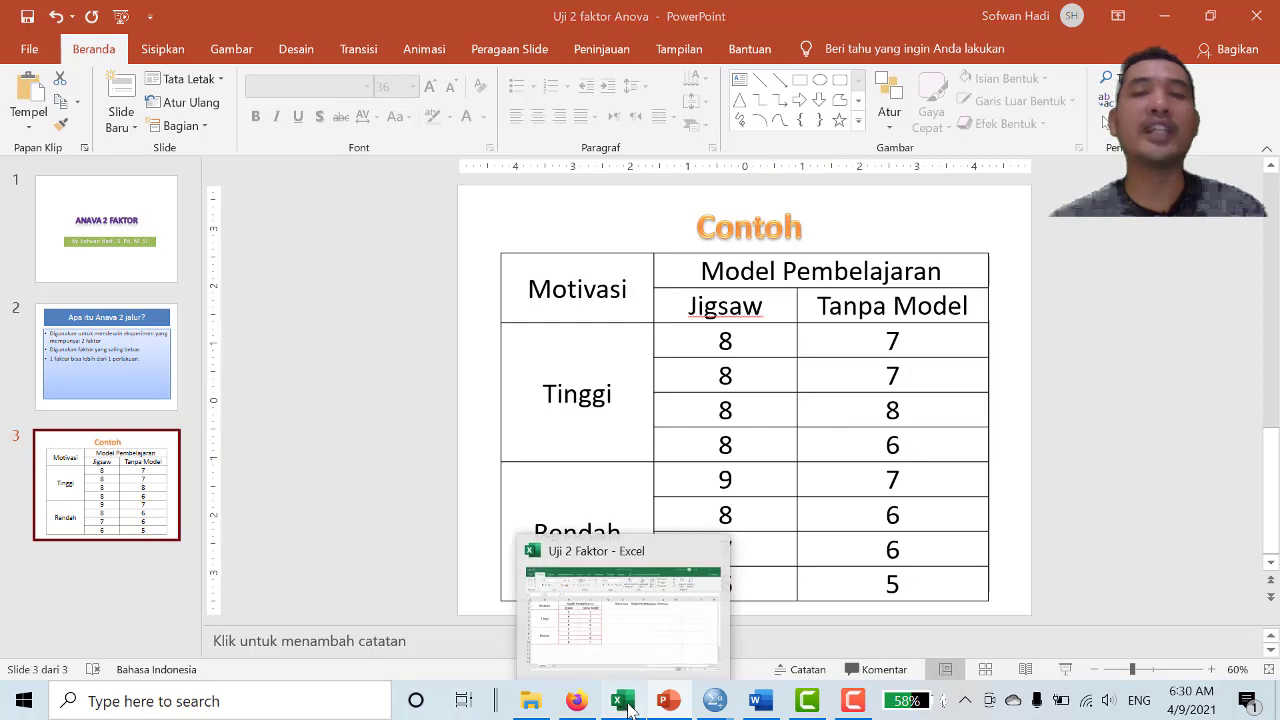
click(705, 670)
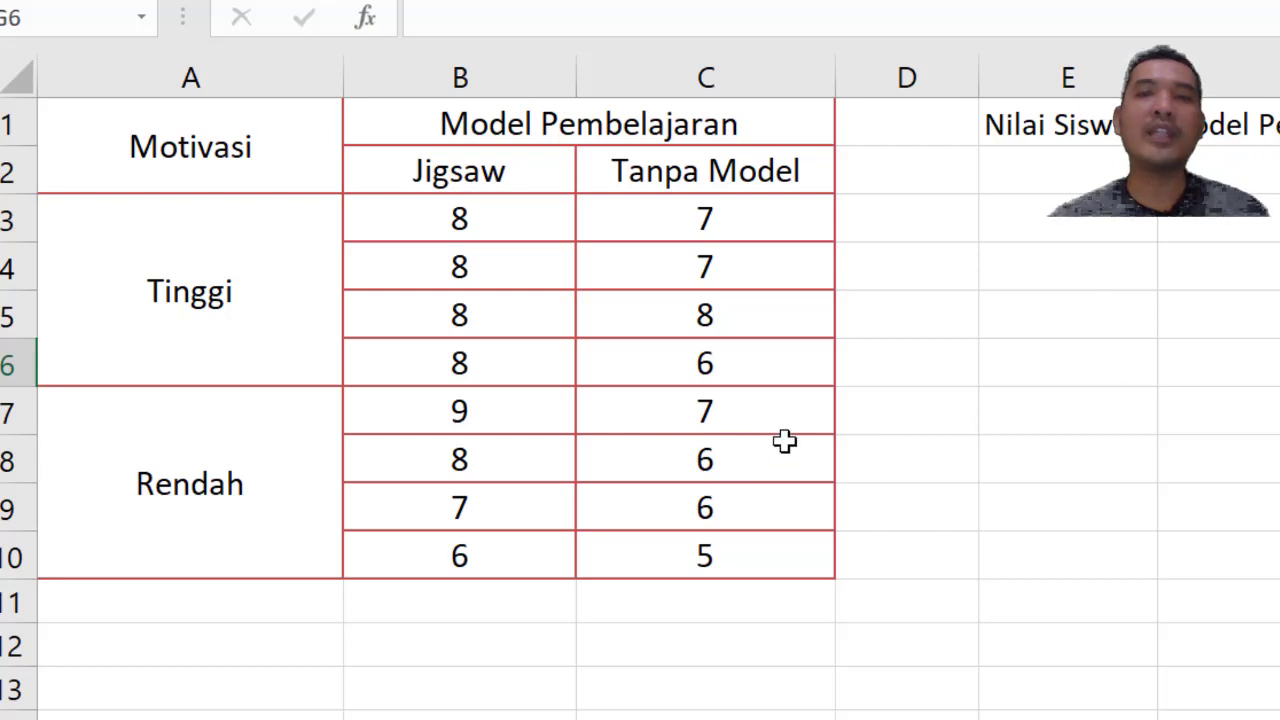
click(502, 220)
drag(499, 270, 491, 357)
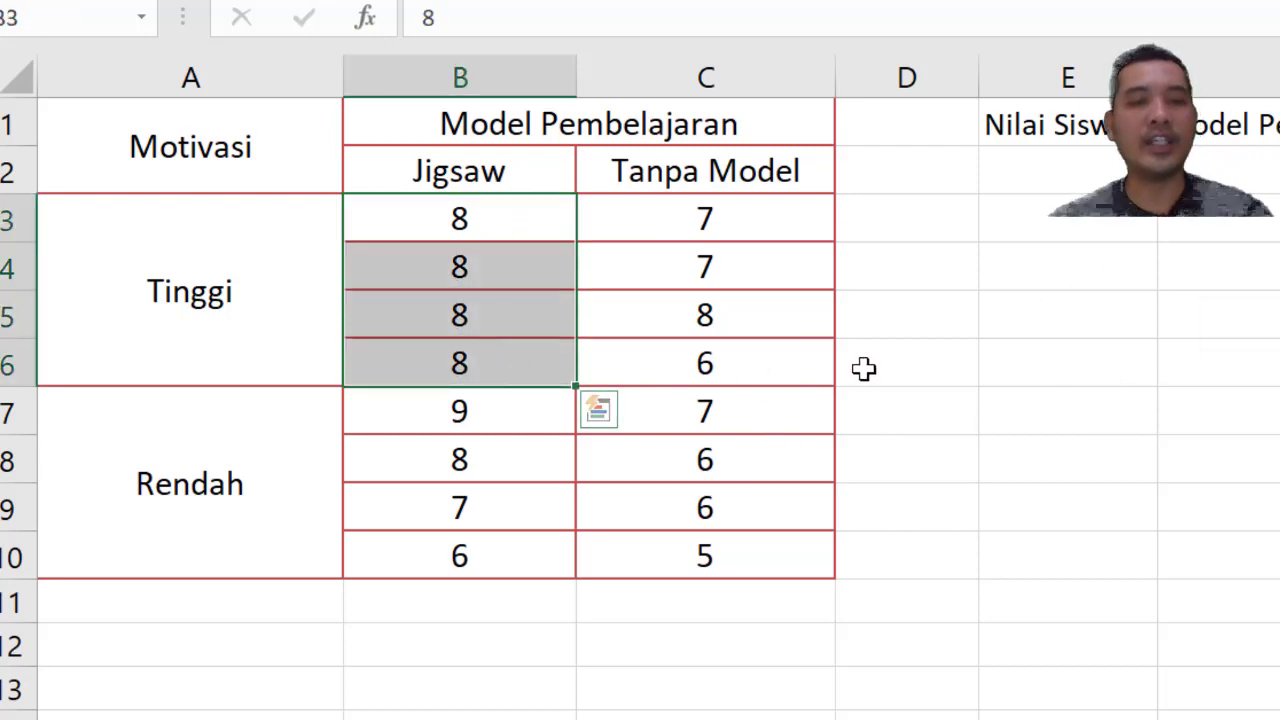
key(ctrl+c)
click(1069, 172)
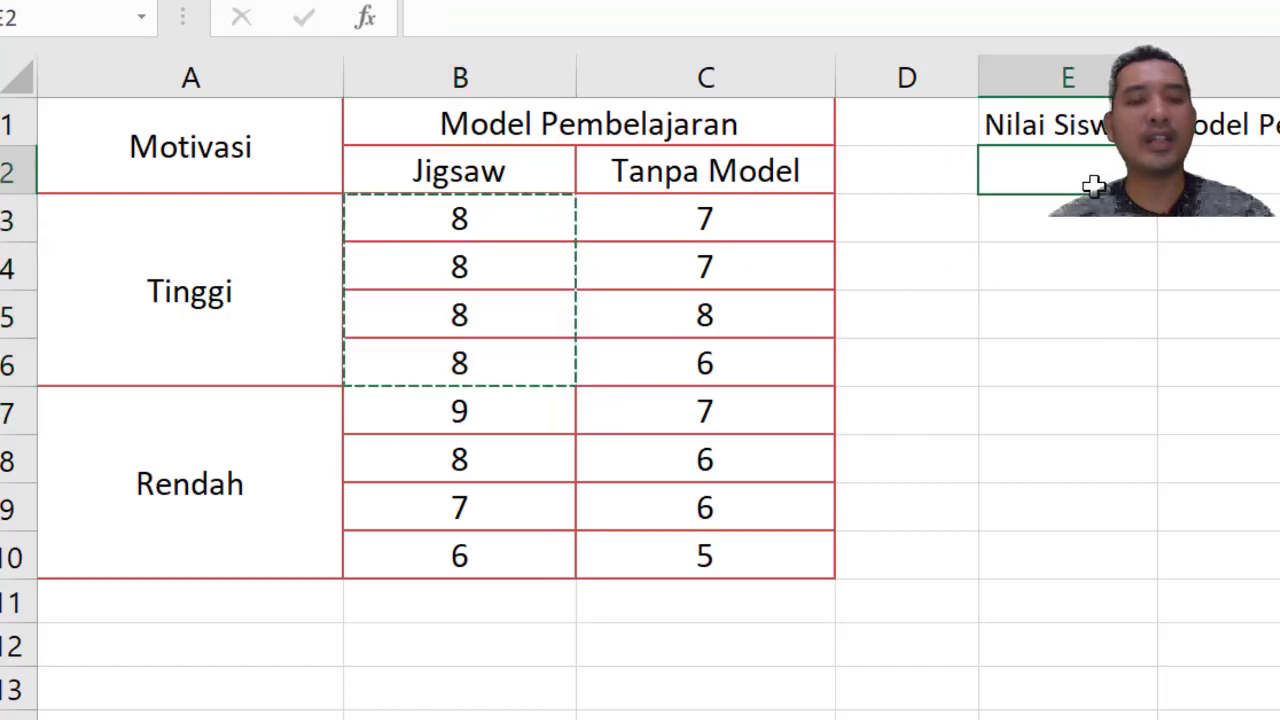
key(ctrl+v)
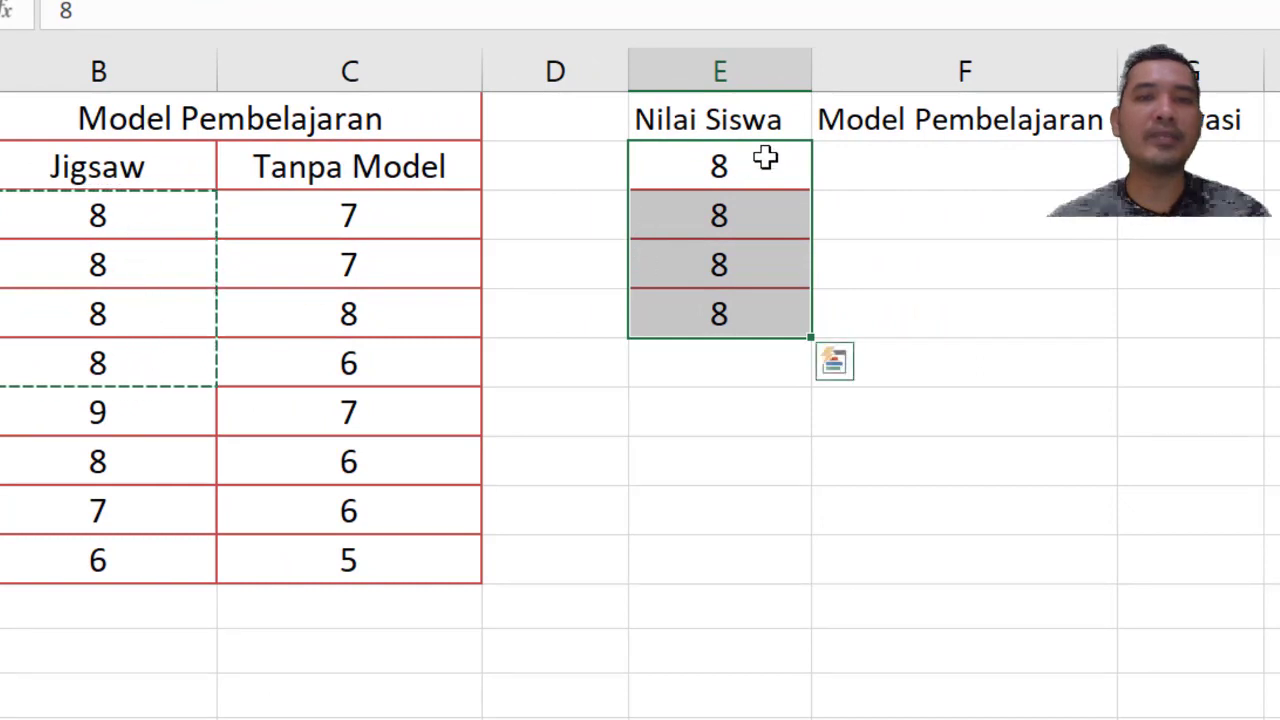
Enter the code 1 in Model Pembelajaran cells F2:F5 for the four Jigsaw scores and centre the codes
click(960, 158)
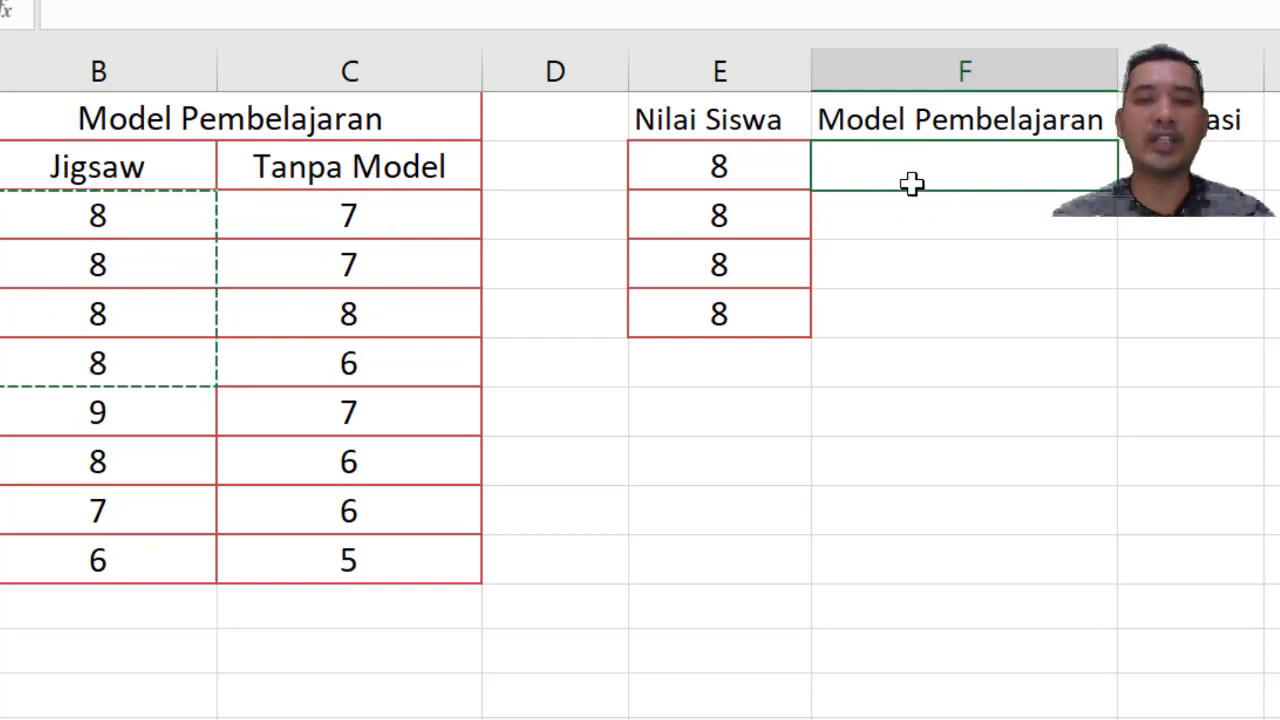
text(1)
key(Return)
text(1)
key(Return)
text(1)
key(Return)
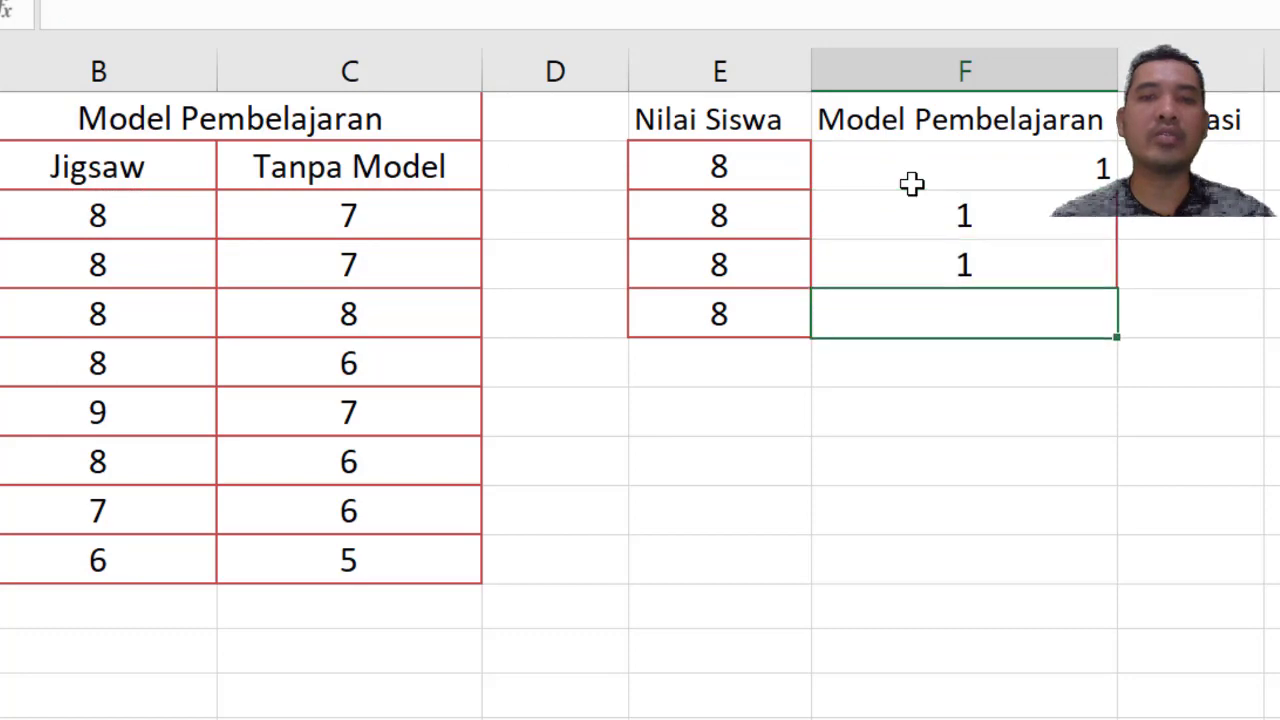
key(Return)
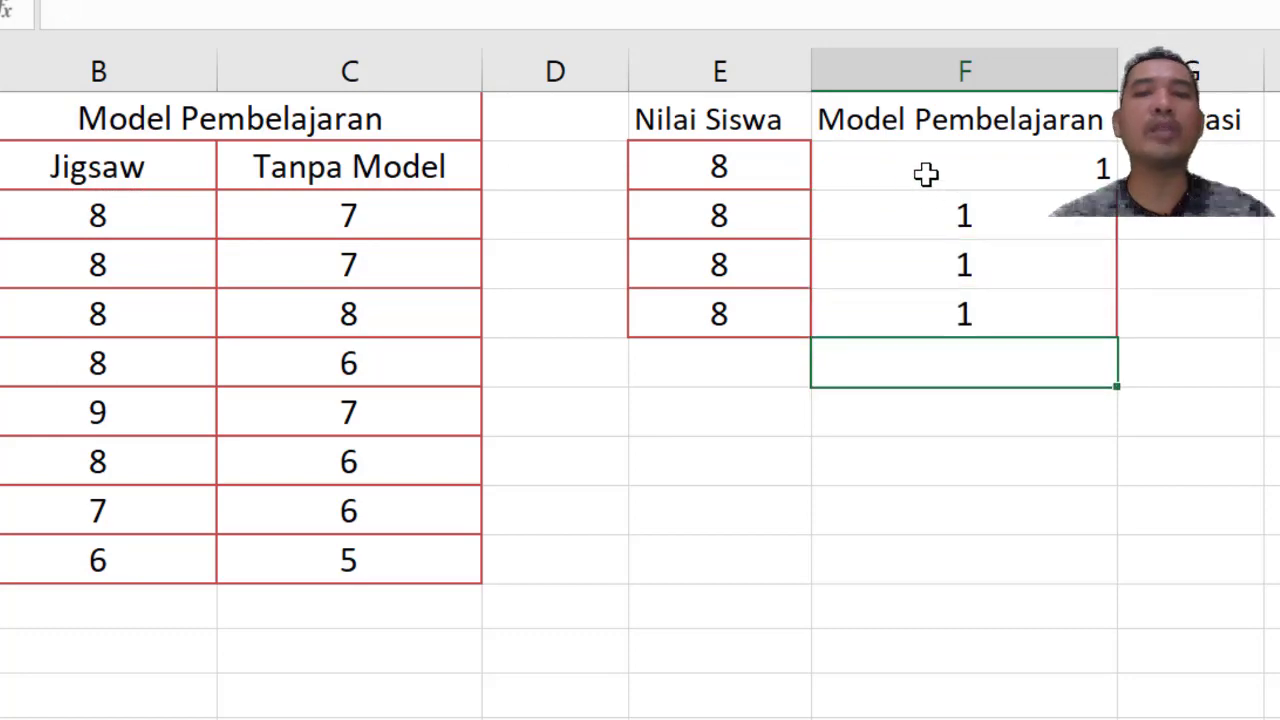
drag(926, 174, 929, 303)
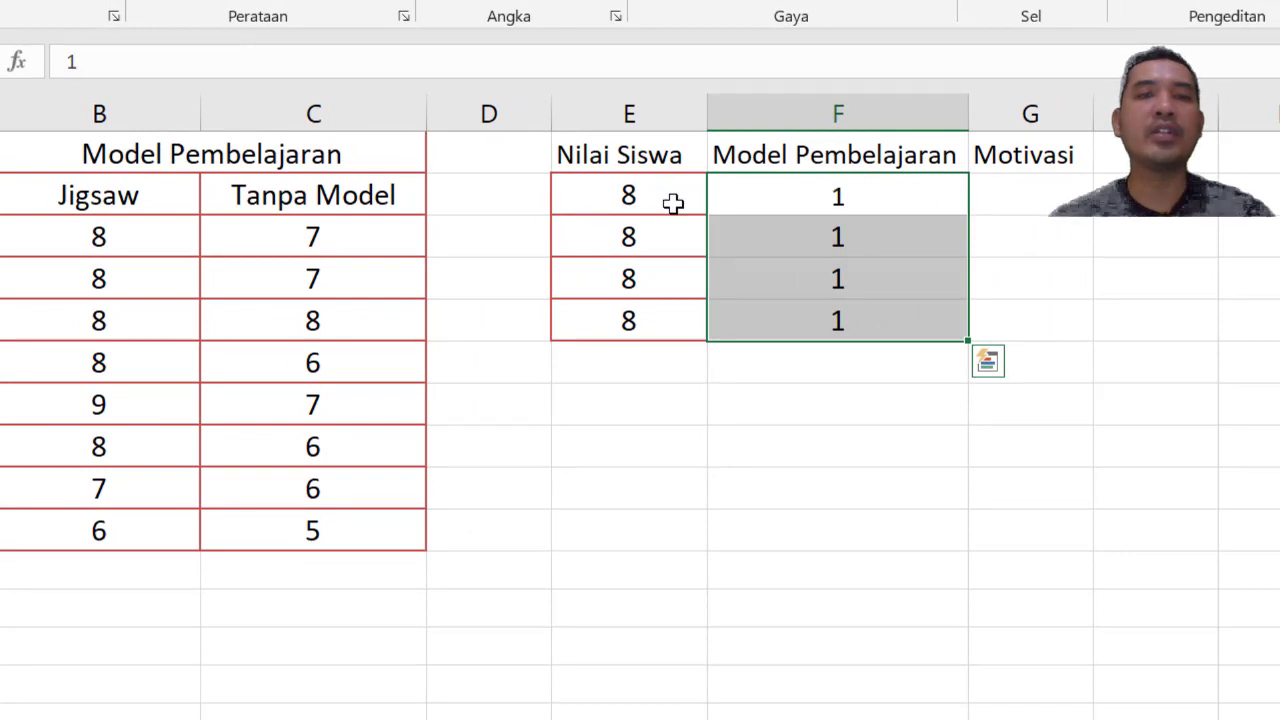
click(798, 238)
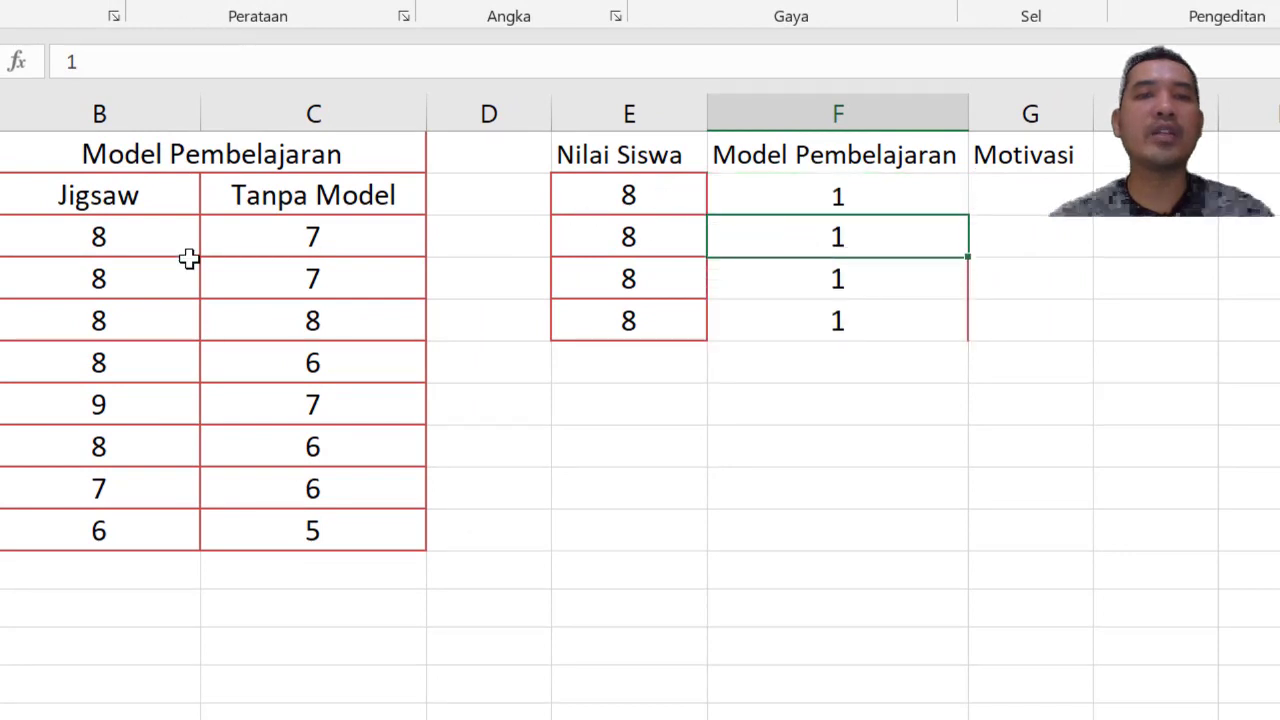
Enter the code 1 in Motivasi cells G2:G5 for the four scores with Tinggi motivation
click(1047, 187)
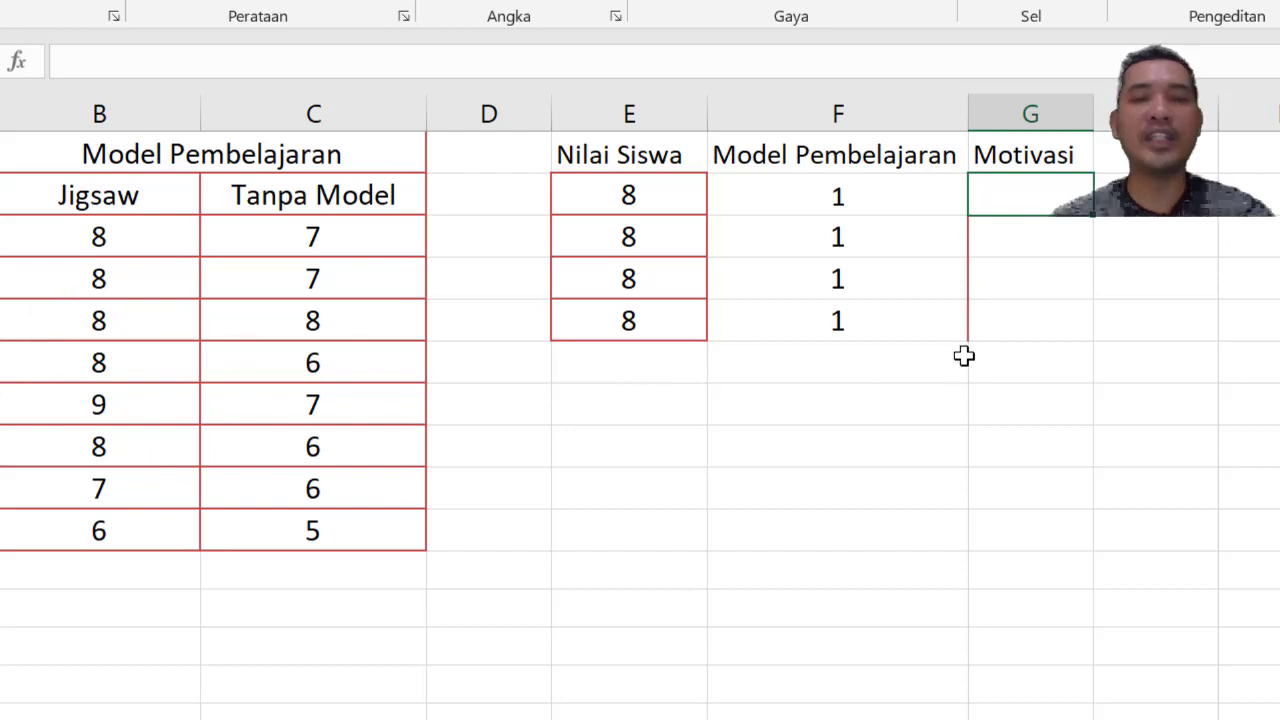
text(1)
key(Return)
text(1)
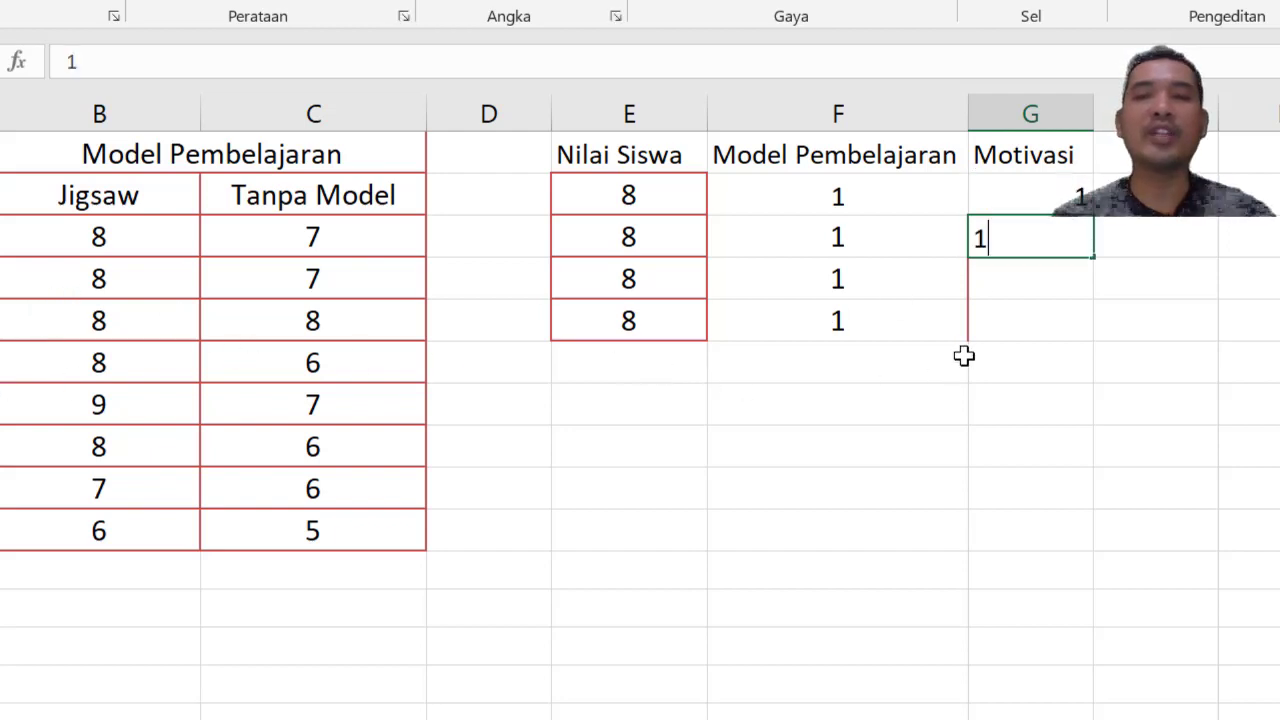
key(Return)
text(1)
key(Return)
text(1)
key(Return)
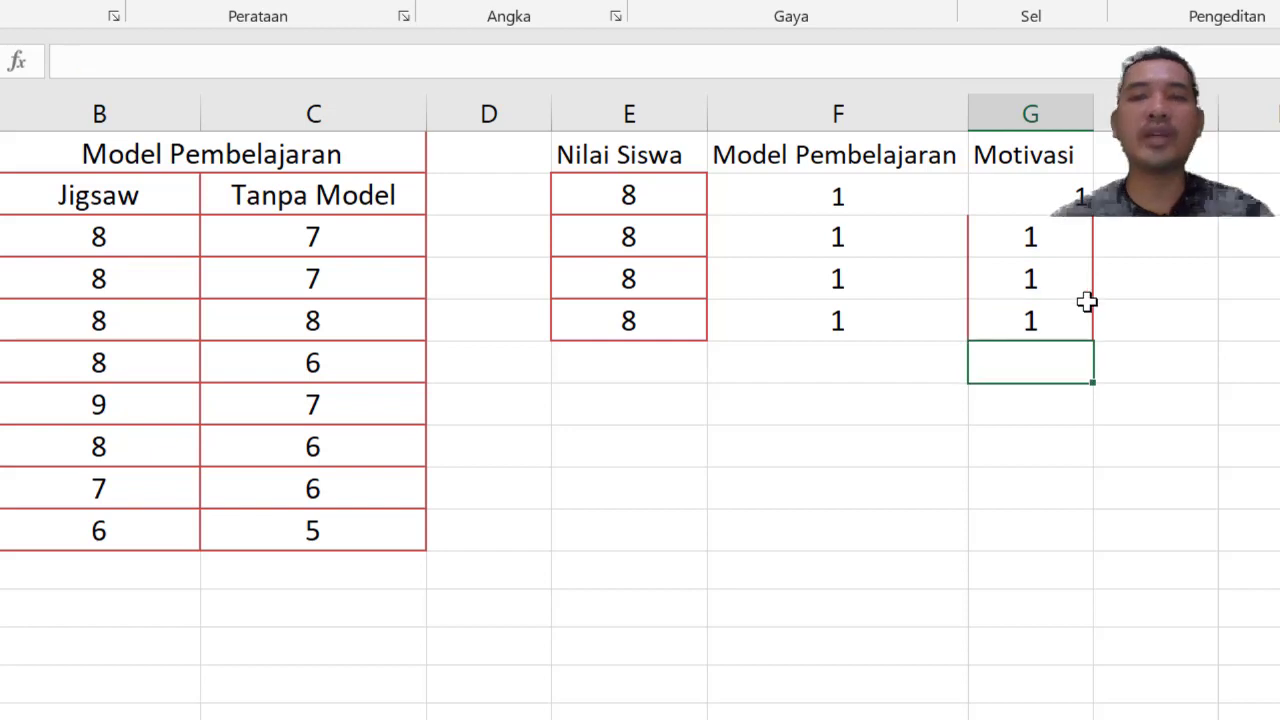
Centre the Motivasi codes in G2:G5 and copy the remaining Jigsaw scores, B7:B10, into Nilai Siswa from E6
drag(1055, 193, 1051, 311)
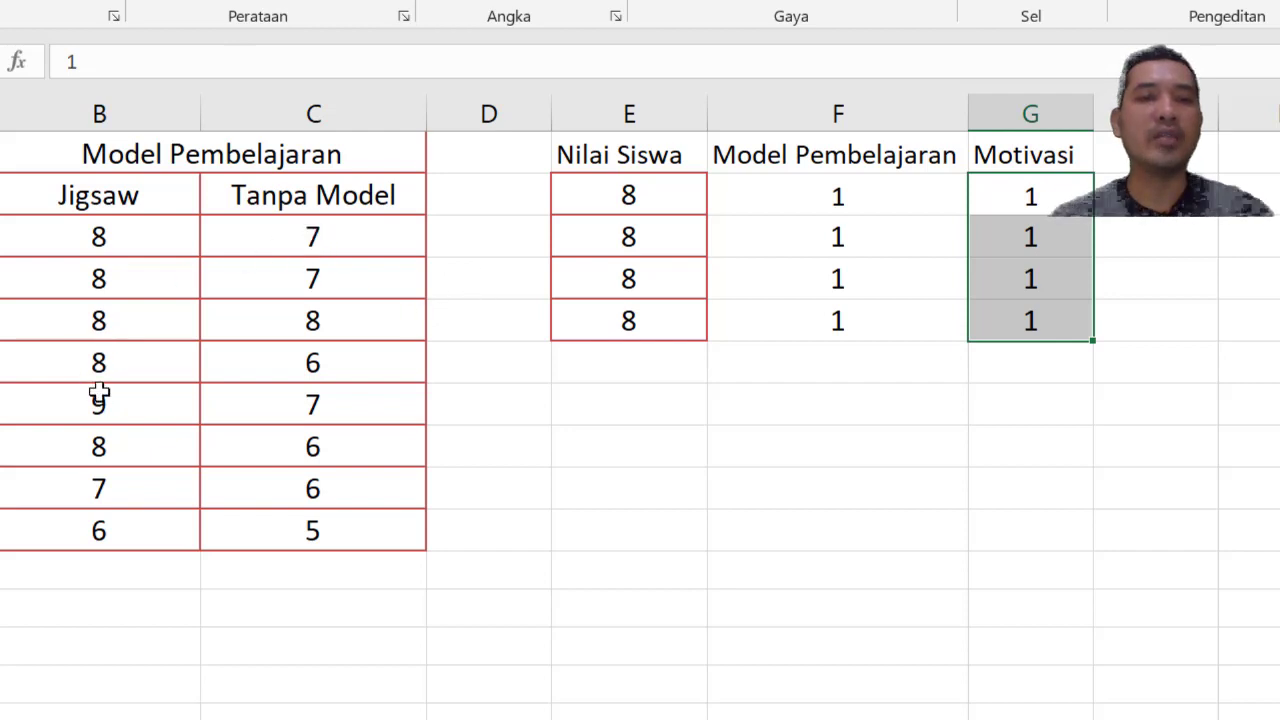
drag(99, 393, 100, 523)
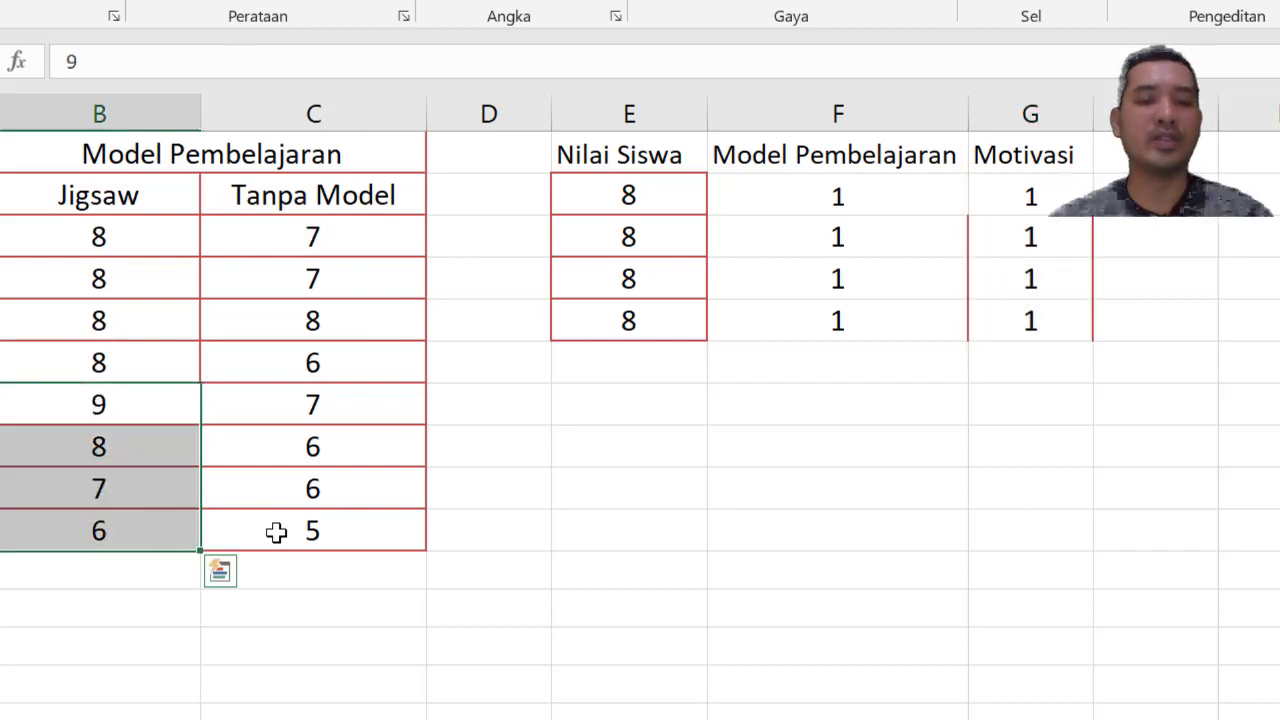
key(ctrl+c)
click(643, 355)
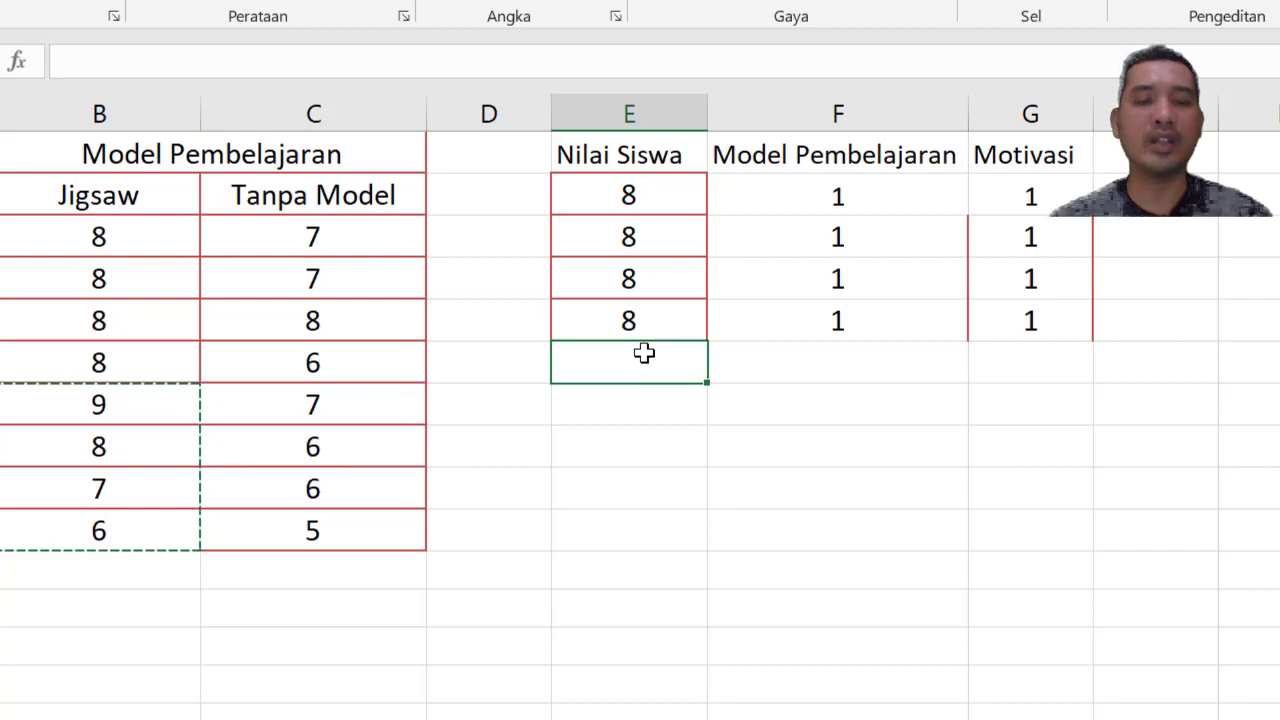
key(ctrl+v)
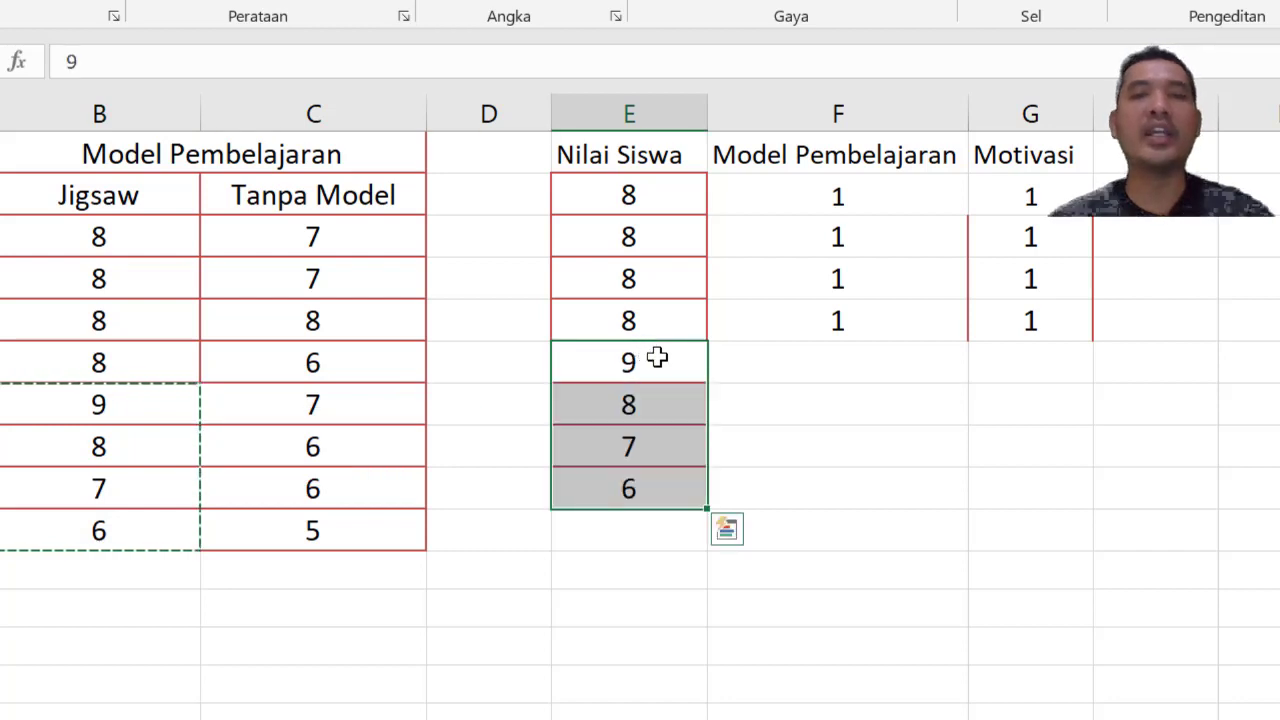
Enter the Jigsaw code 1 in Model Pembelajaran cells F6:F9 for the second group of four scores
click(771, 374)
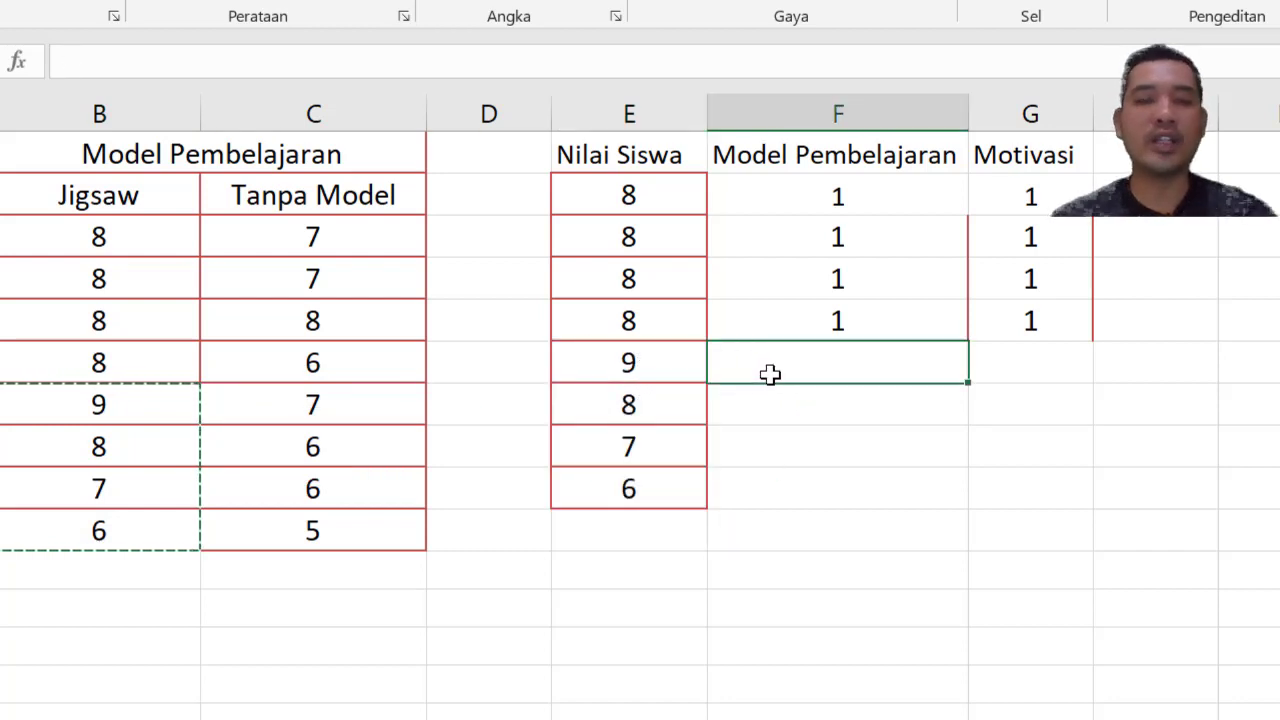
text(1)
key(Return)
text(1)
key(Return)
text(1)
key(Return)
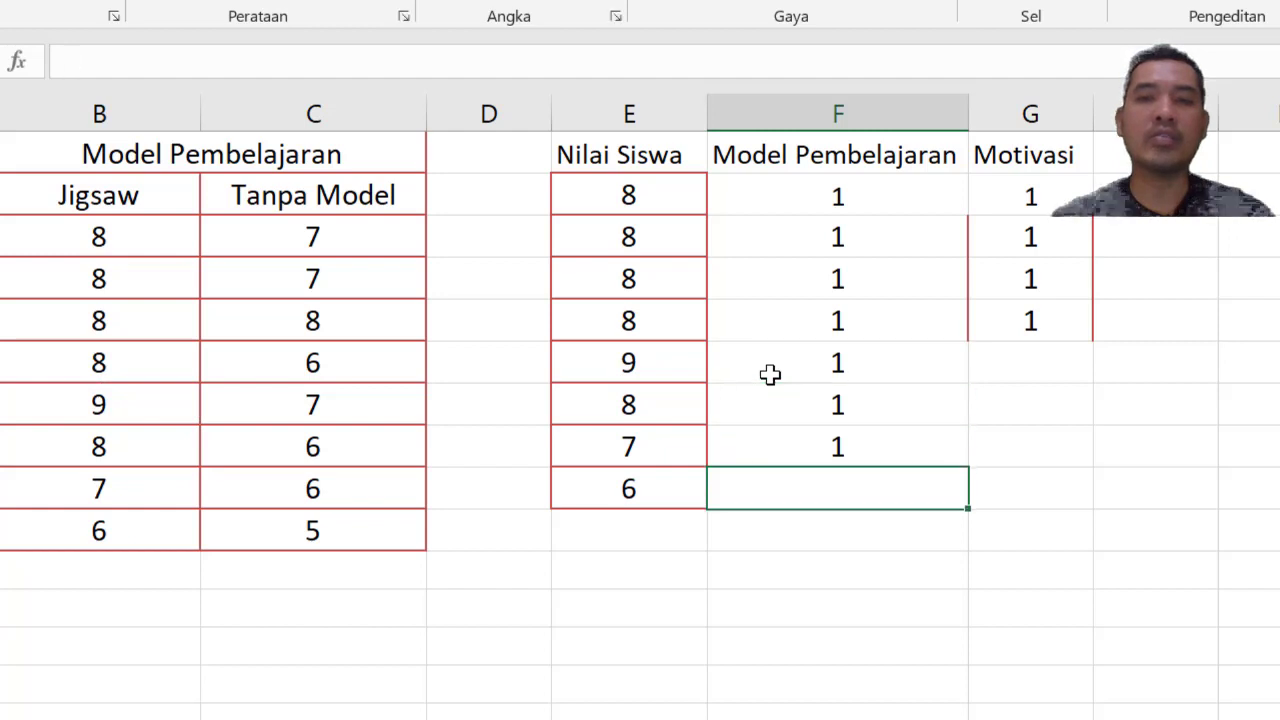
key(Return)
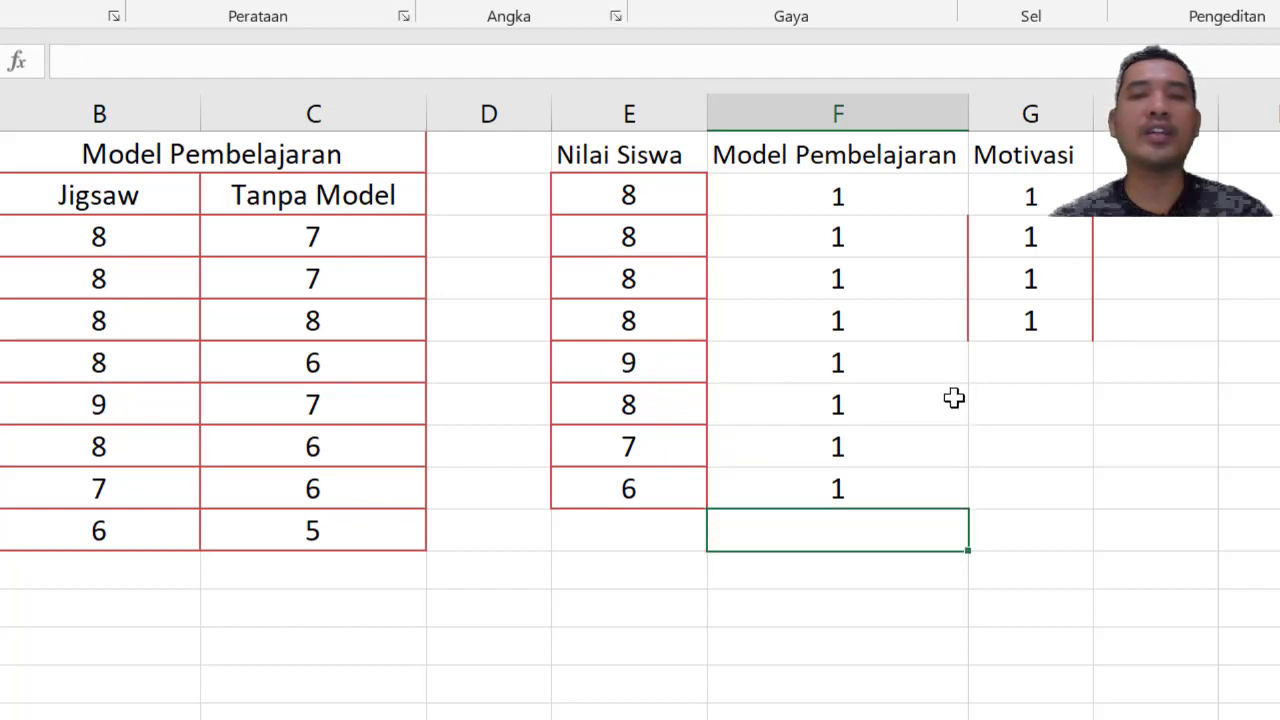
Enter the code 2 in Motivasi cells G6:G9 for the second group of Jigsaw scores
click(1008, 369)
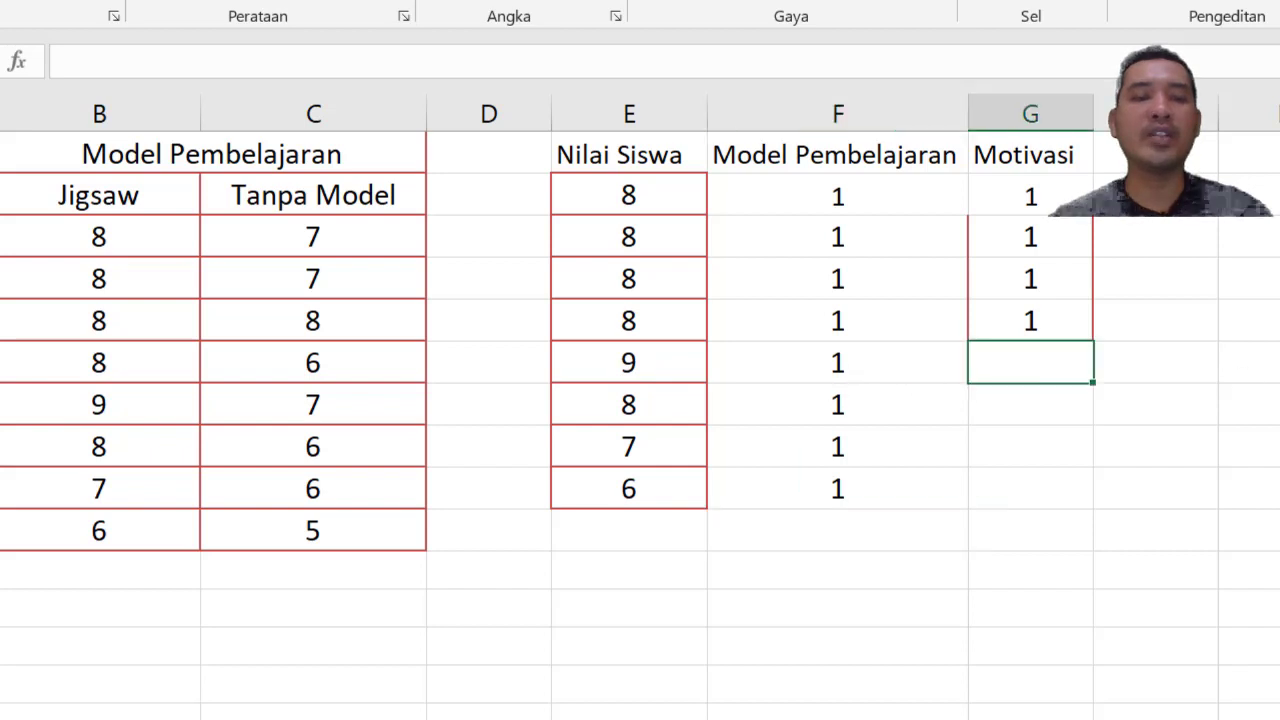
text(2)
key(Return)
text(2)
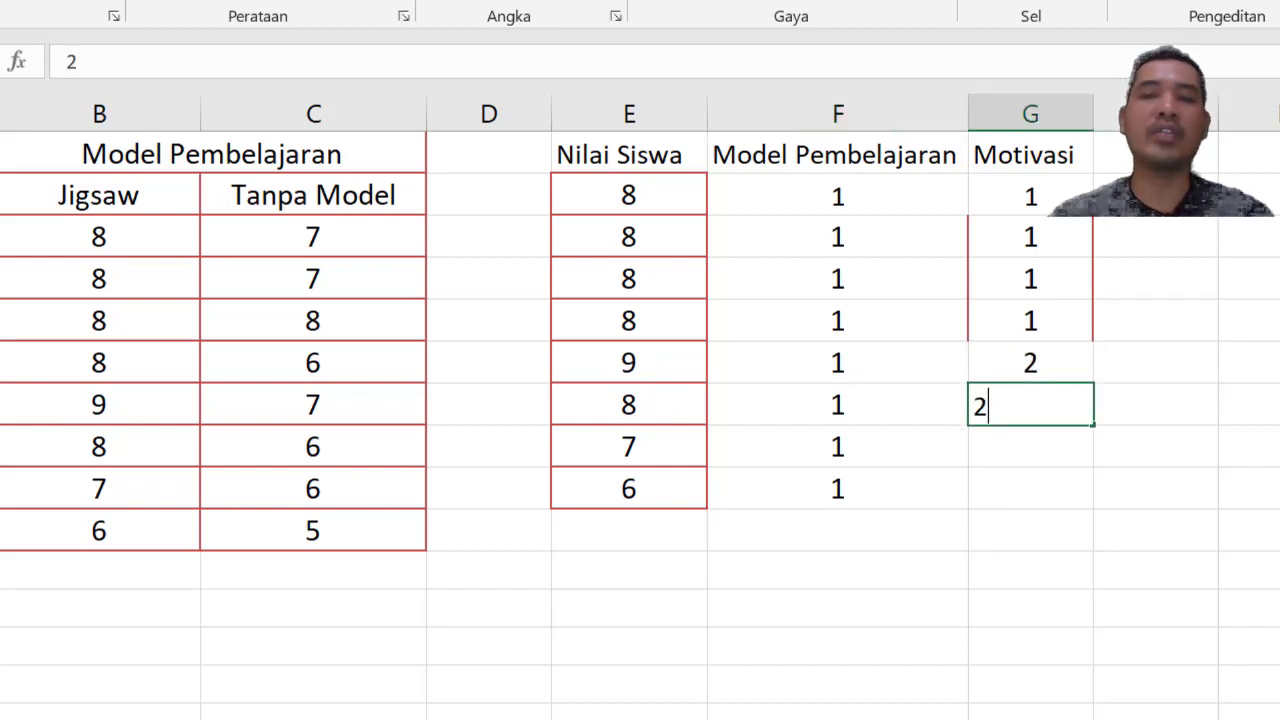
key(Return)
text(2)
key(Return)
text(2)
key(Return)
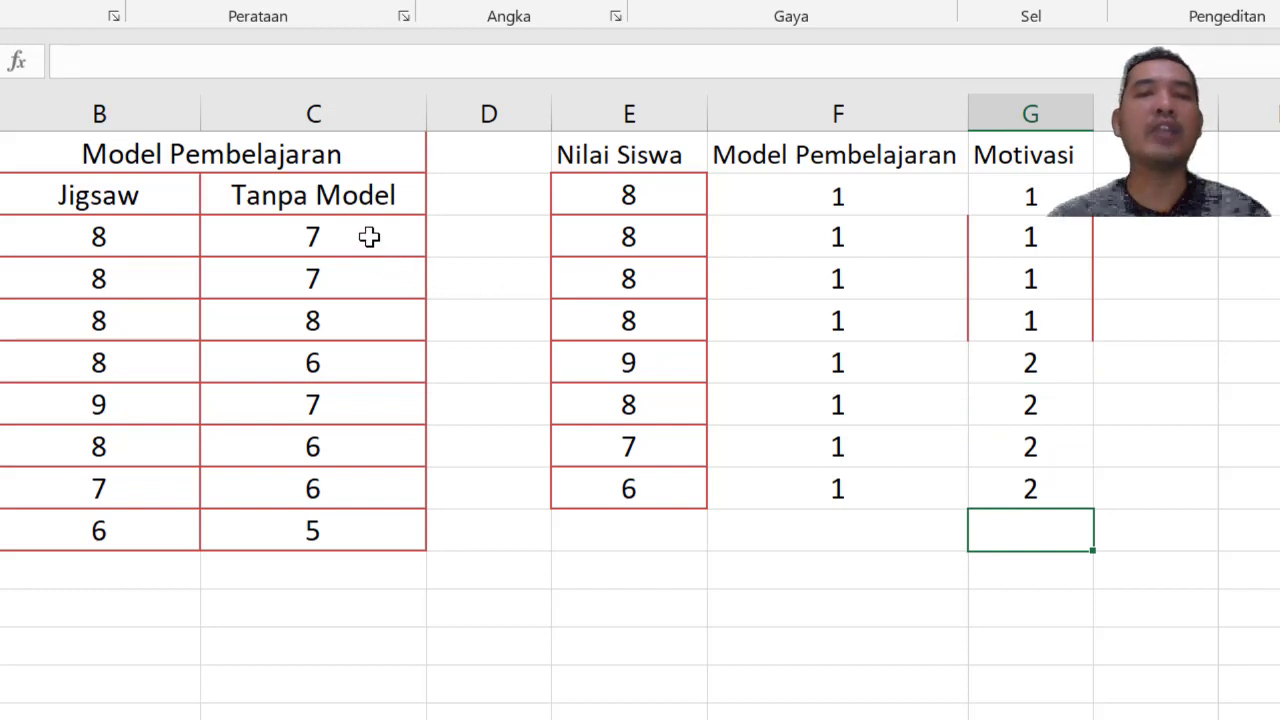
Copy the first four Tanpa Model scores, C3:C6, into Nilai Siswa cells E10:E13
drag(366, 237, 400, 366)
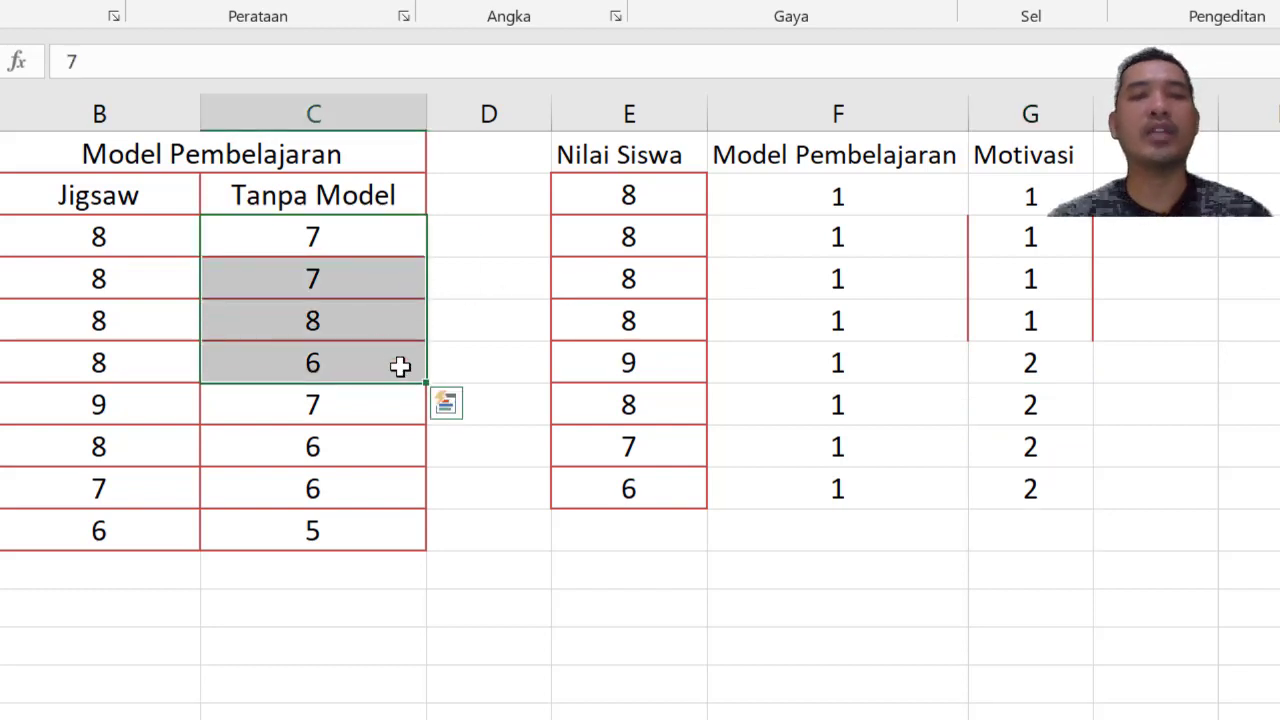
key(ctrl+c)
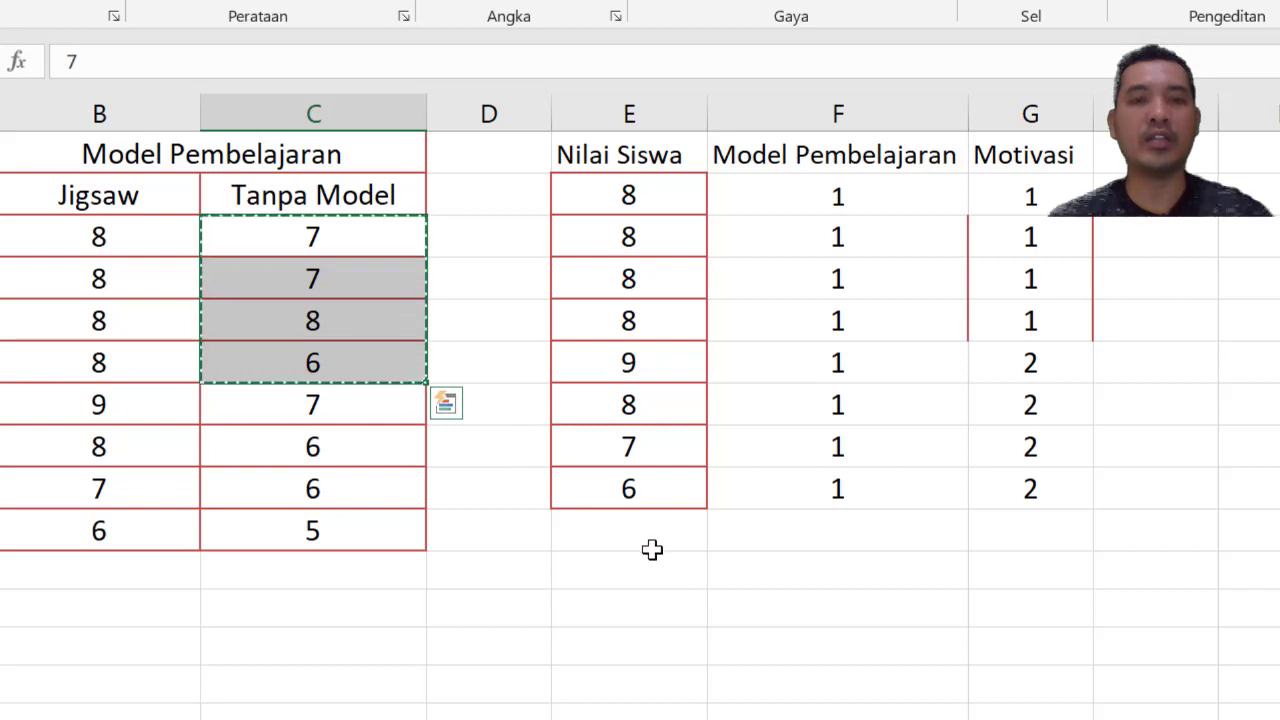
click(641, 535)
key(shift+Down)
key(shift+Down)
key(shift+Down)
key(ctrl+v)
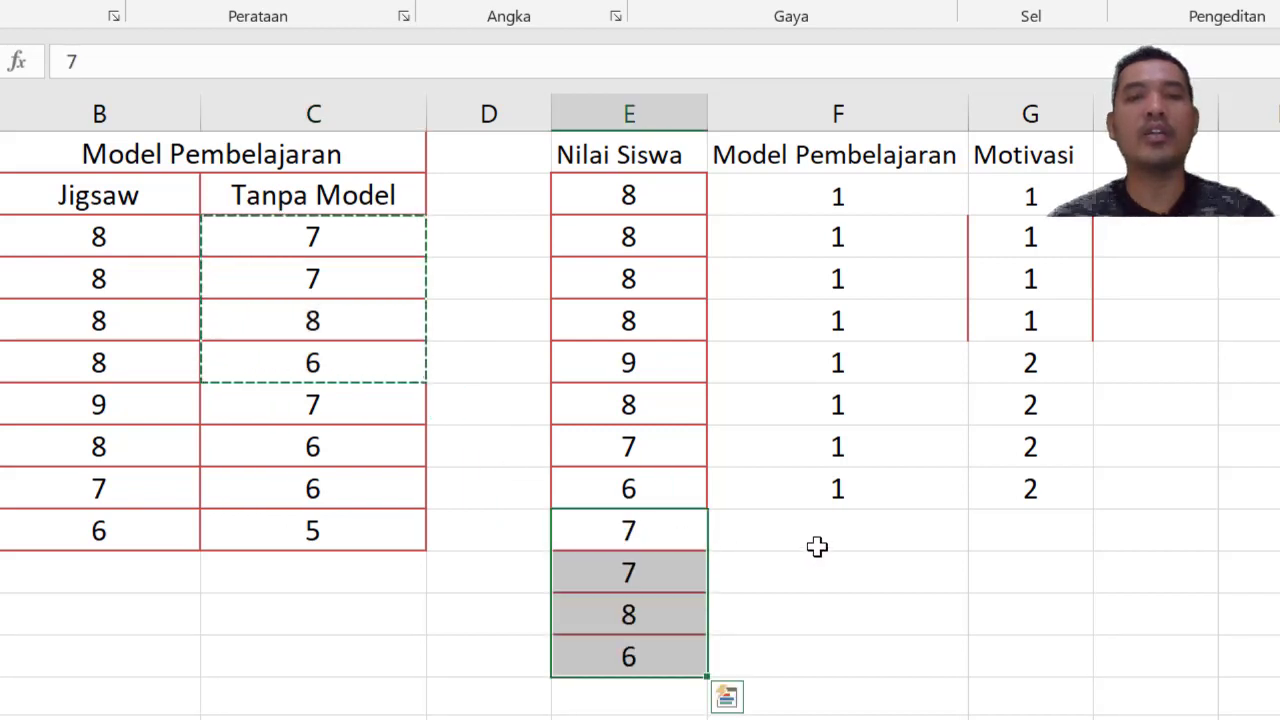
Enter the Tanpa Model code 2 in Model Pembelajaran cells F10:F13
click(846, 532)
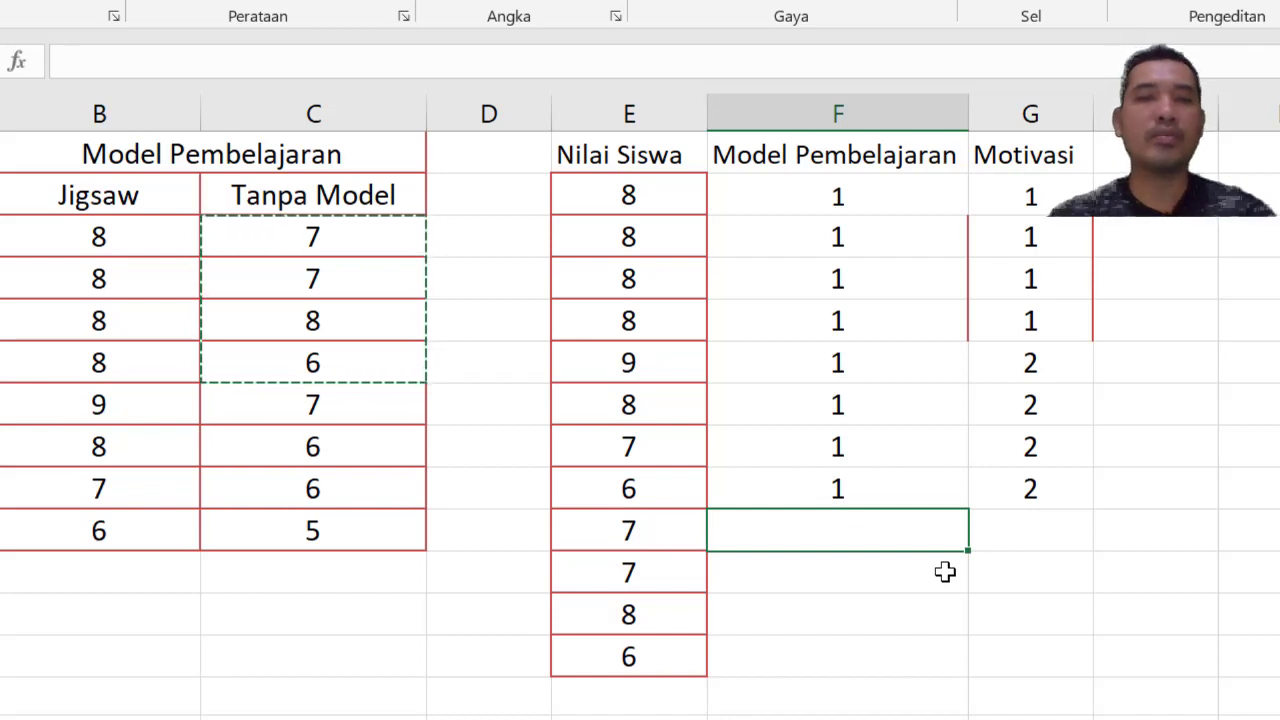
text(2)
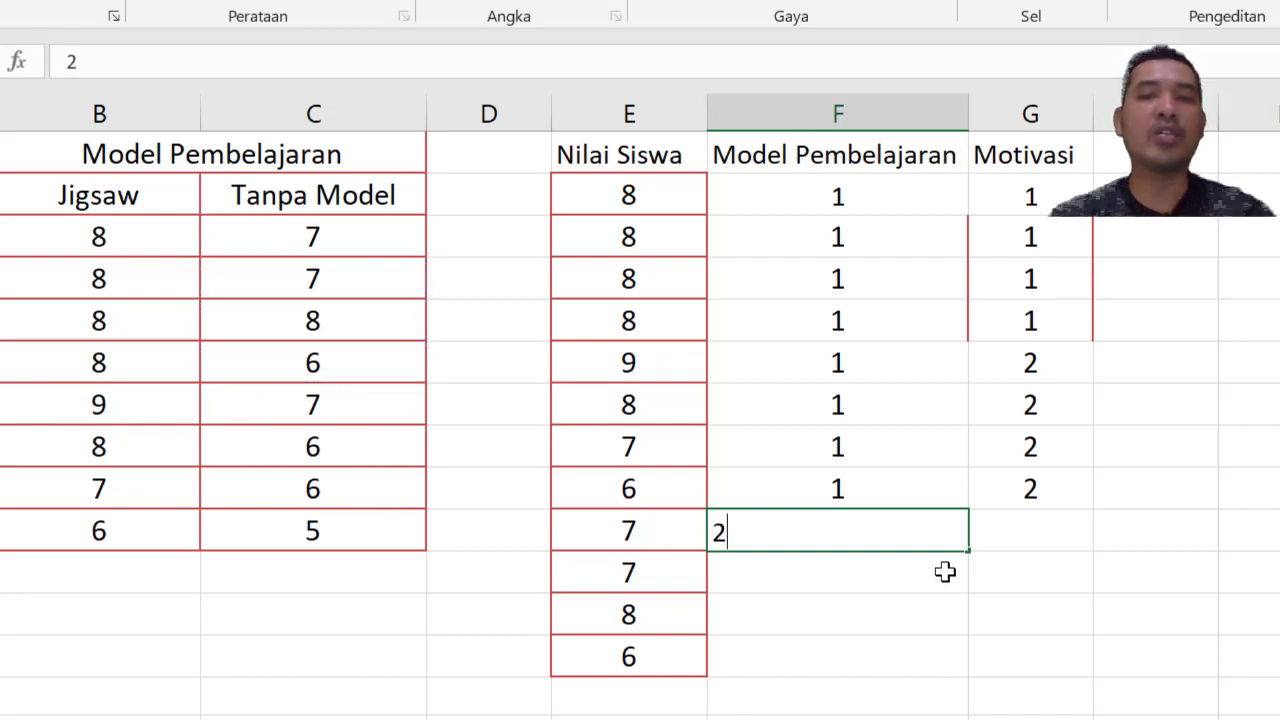
key(Return)
text(2)
key(Return)
text(2)
key(Return)
text(2)
key(Return)
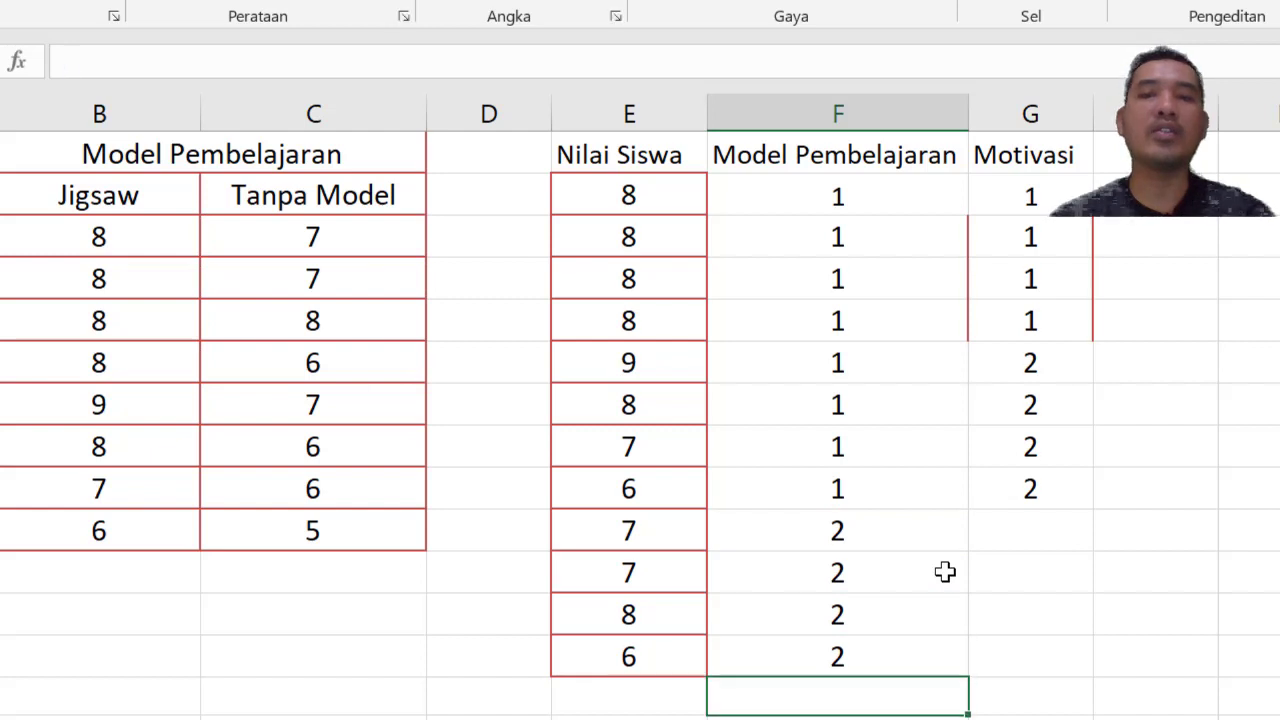
Enter the code 1 in Motivasi cells G10:G13 for the first four Tanpa Model scores
click(1028, 543)
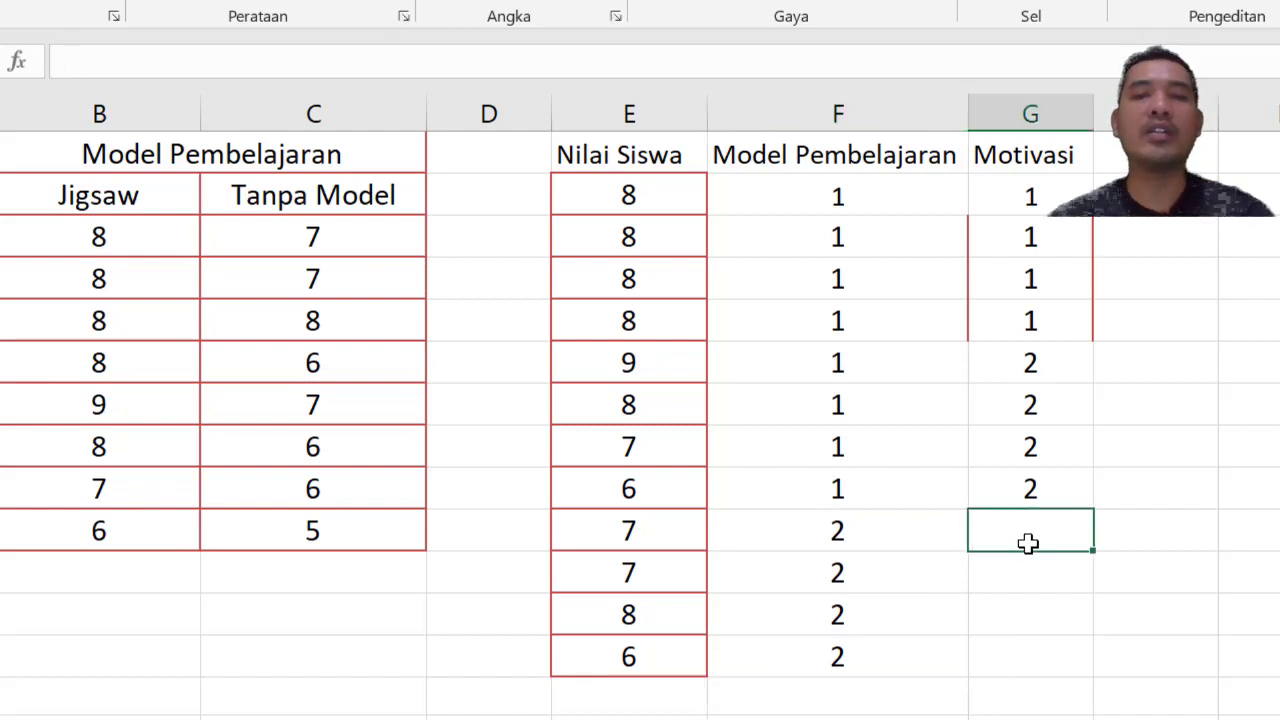
text(1)
key(Return)
text(1)
key(Return)
text(1)
key(Return)
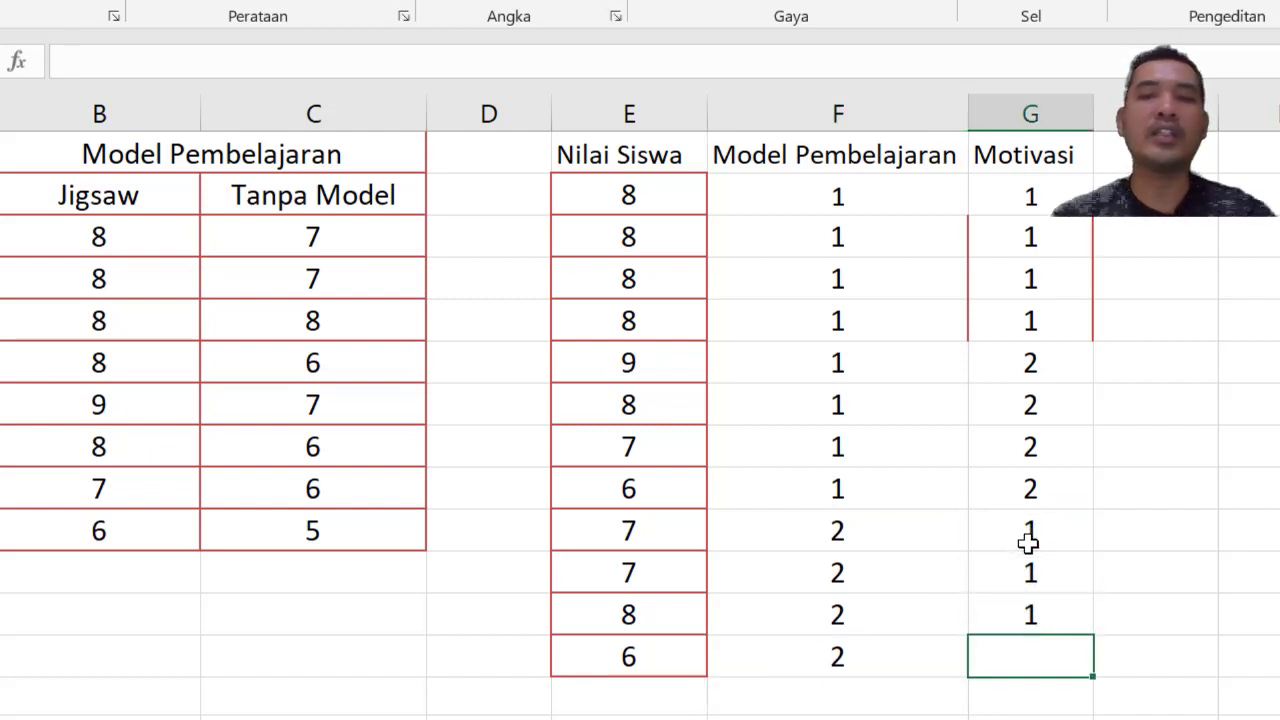
key(Return)
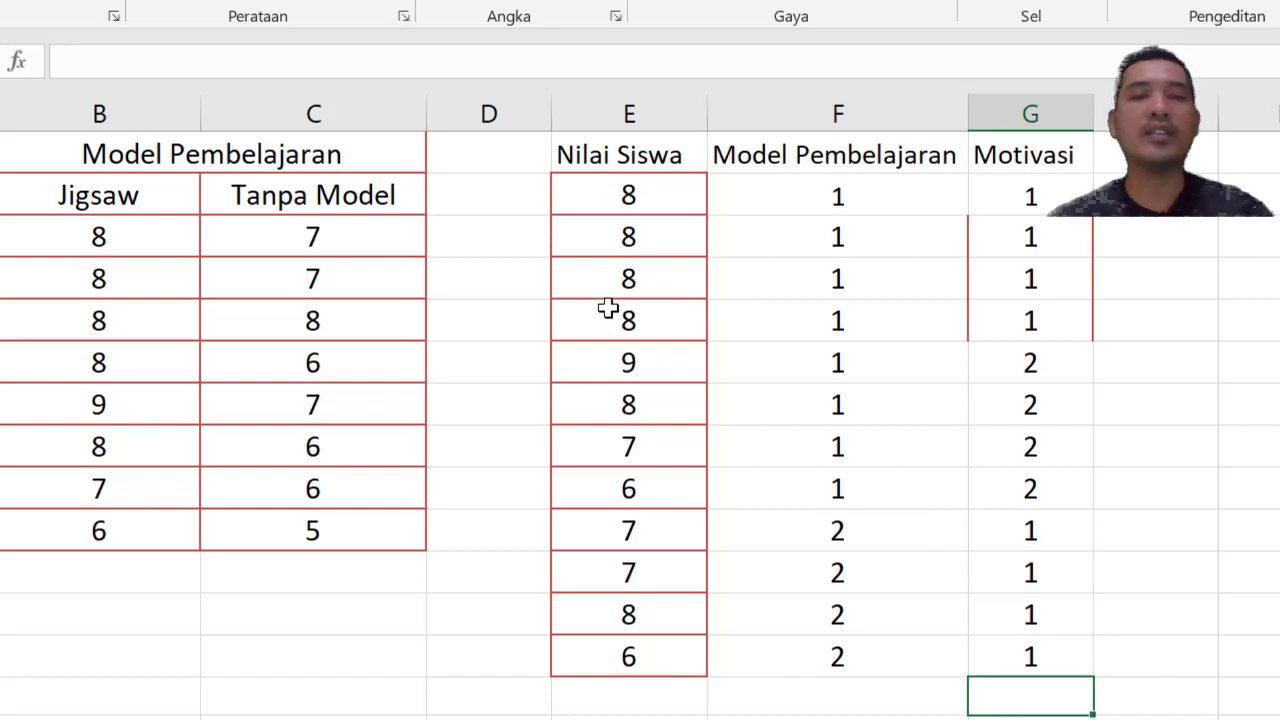
Copy the last four Tanpa Model scores, C7:C10, into Nilai Siswa from E14
drag(345, 403, 351, 523)
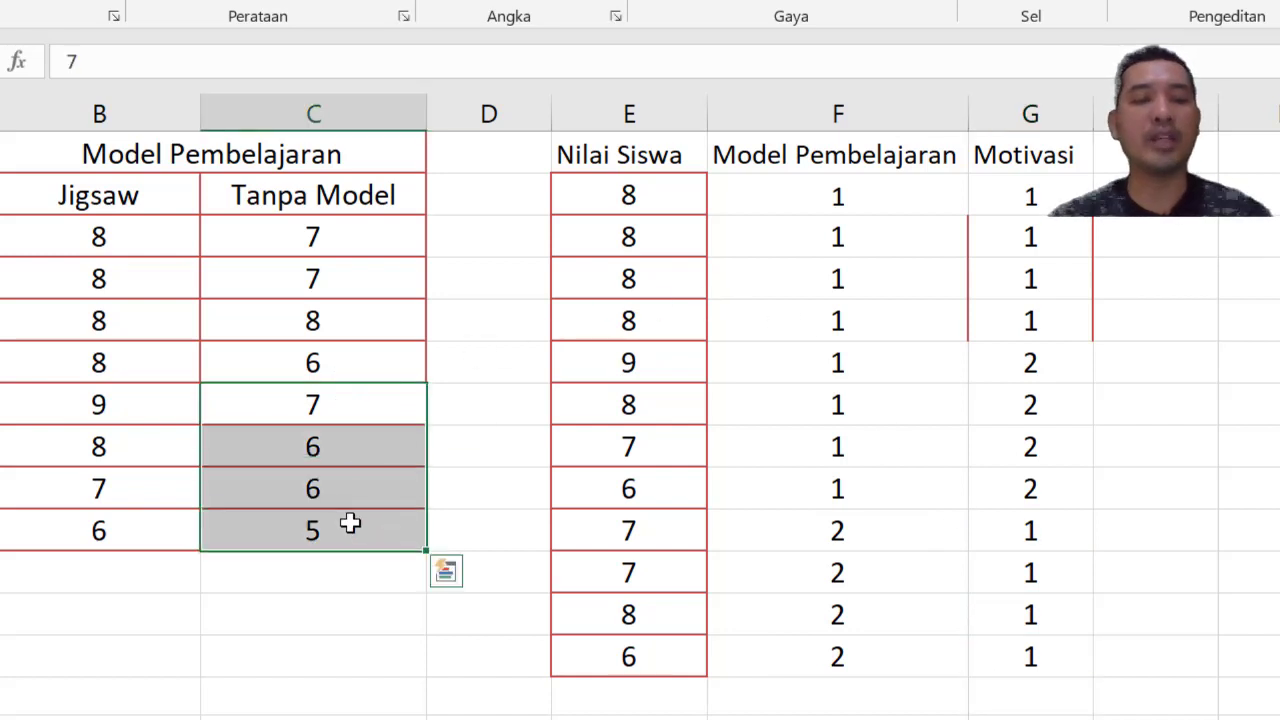
key(ctrl+c)
scroll(389, 514, down, 2)
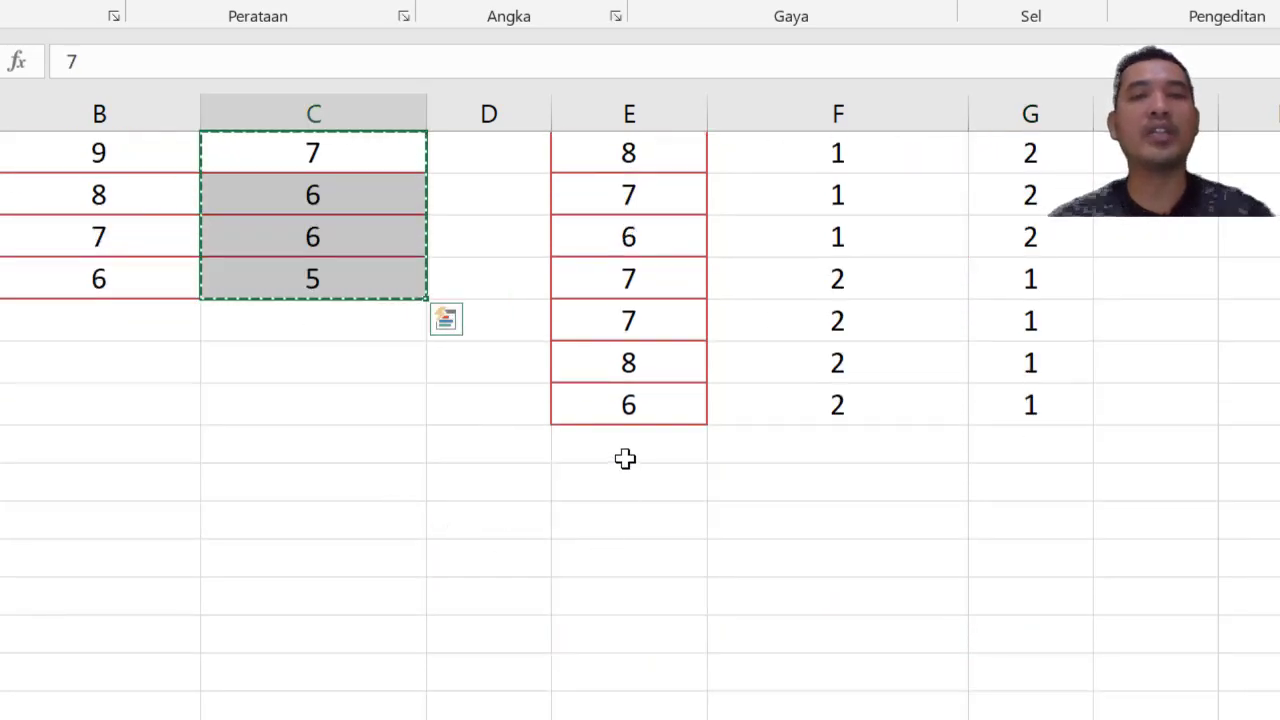
click(623, 452)
key(ctrl+v)
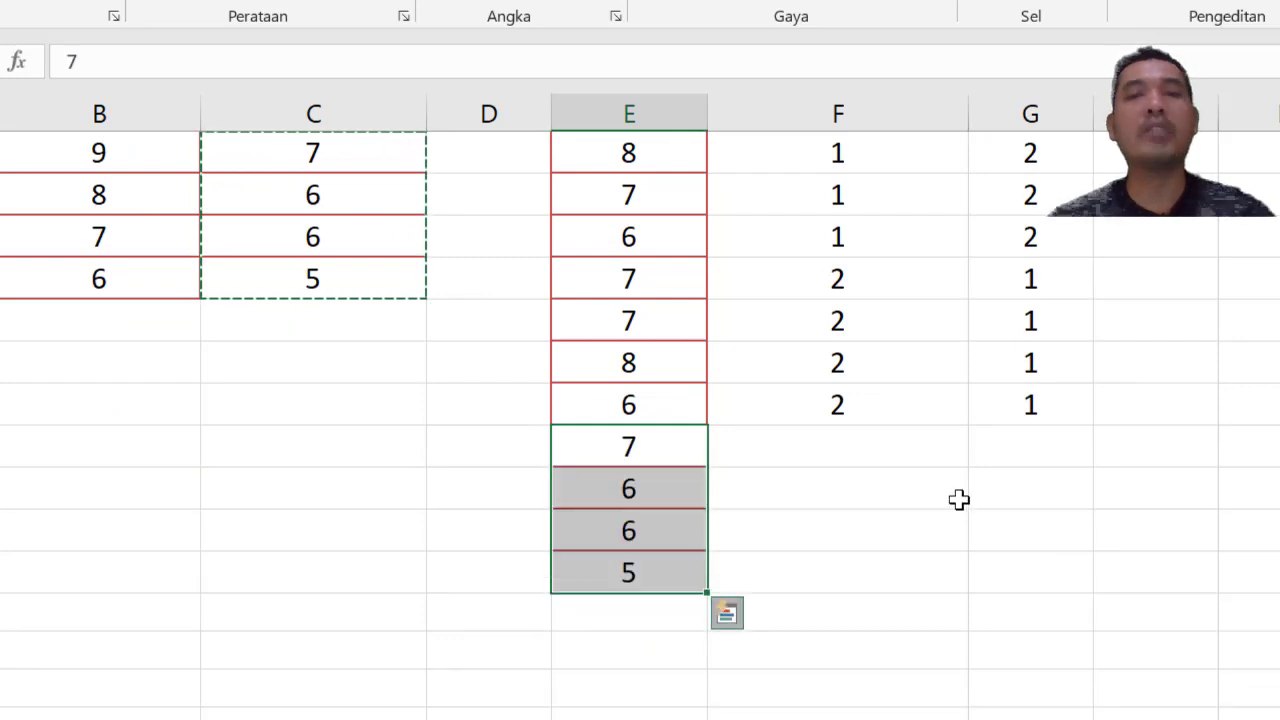
key(ctrl+q)
click(1243, 331)
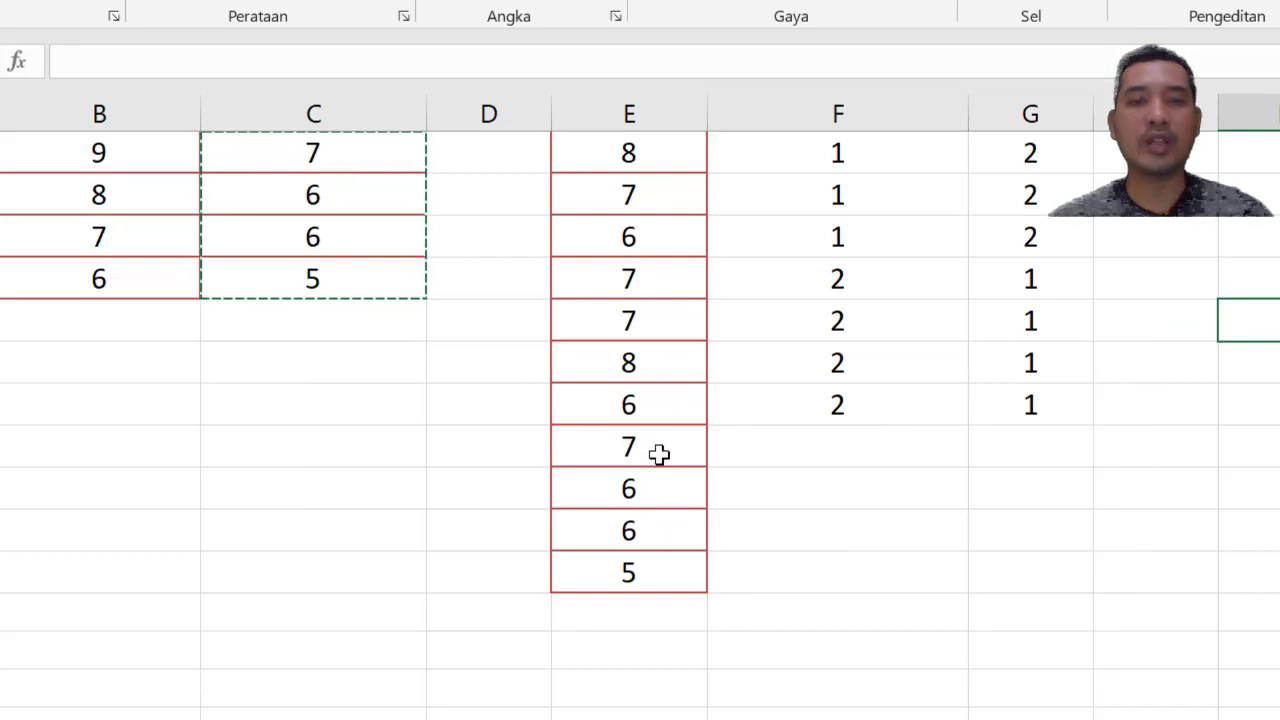
Enter the code 2 in Model Pembelajaran cells F14:F17 for the last four Tanpa Model scores
scroll(658, 452, up, 2)
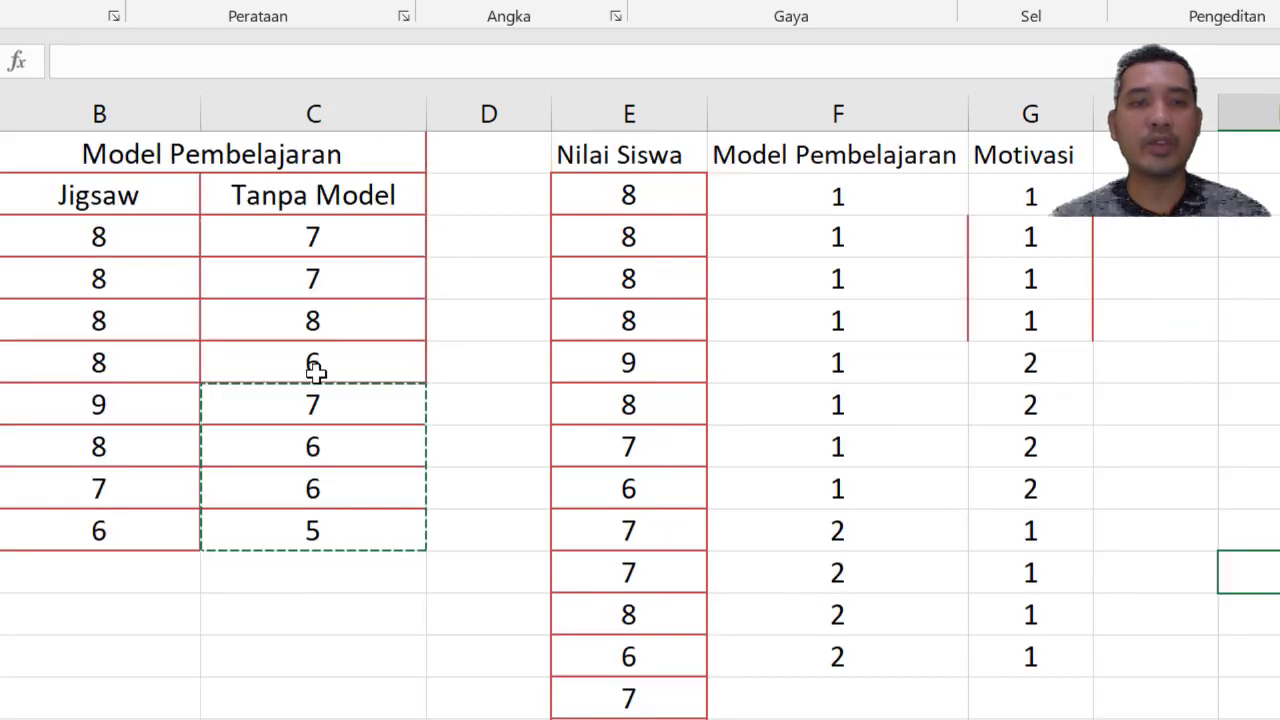
scroll(351, 517, down, 2)
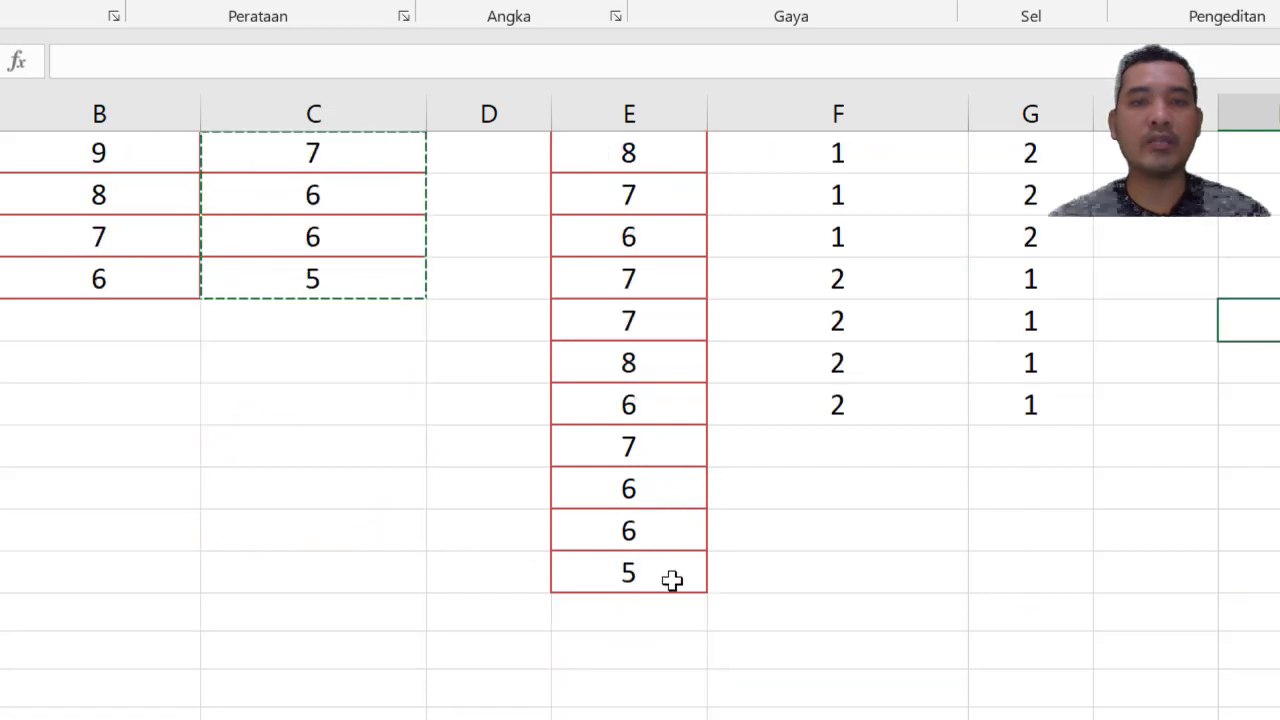
click(905, 443)
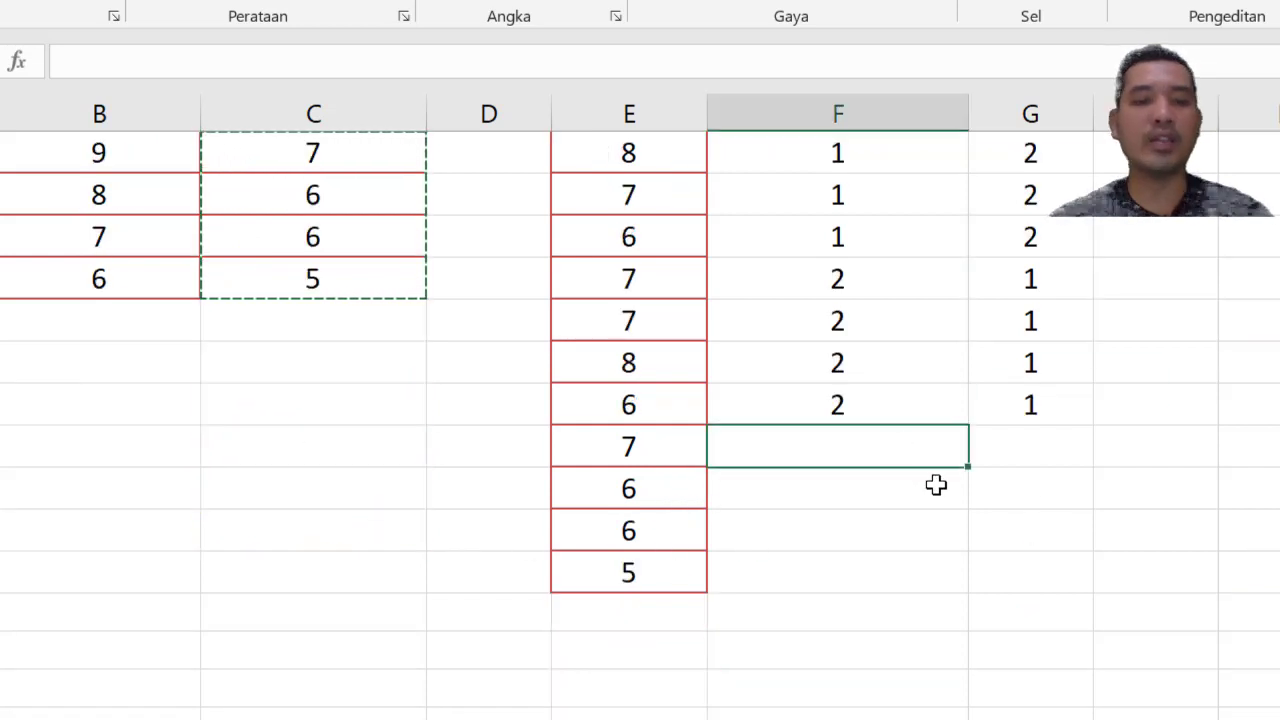
text(2)
key(Return)
text(2)
key(Return)
text(2)
key(Return)
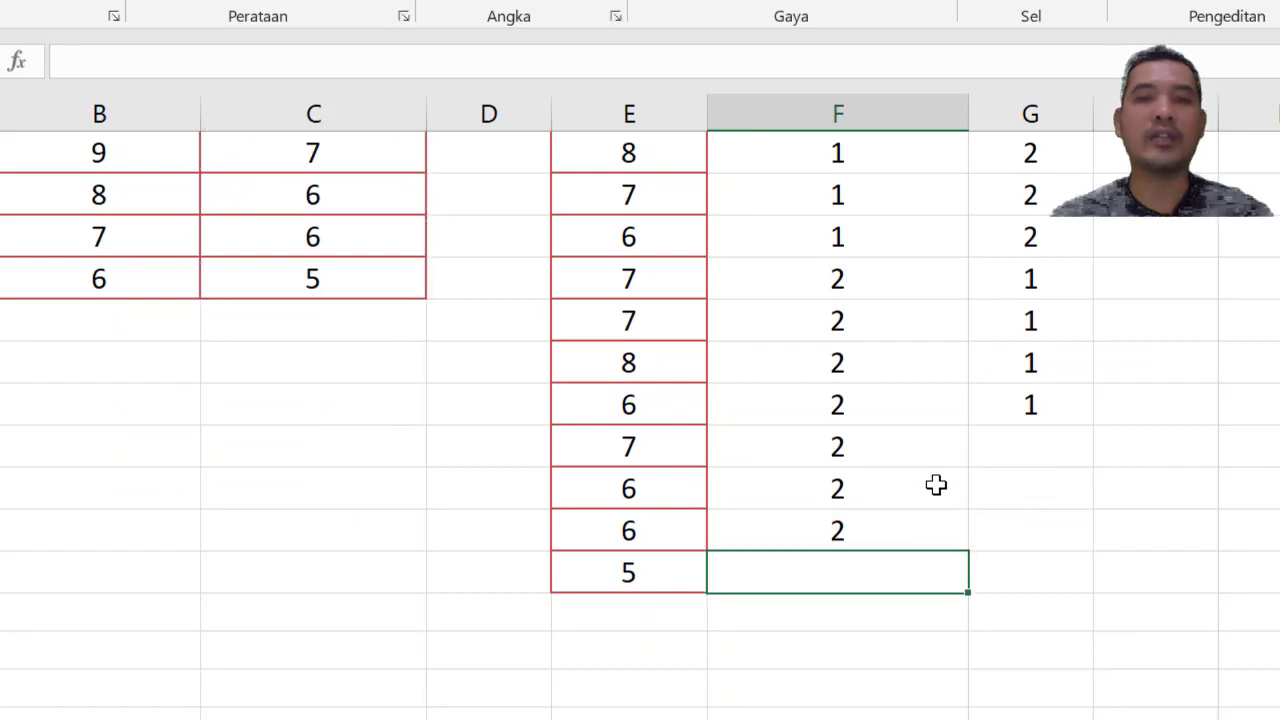
text(2)
key(Return)
Enter the code 2 in Motivasi cells G14:G17 for the last four Tanpa Model scores
click(1003, 453)
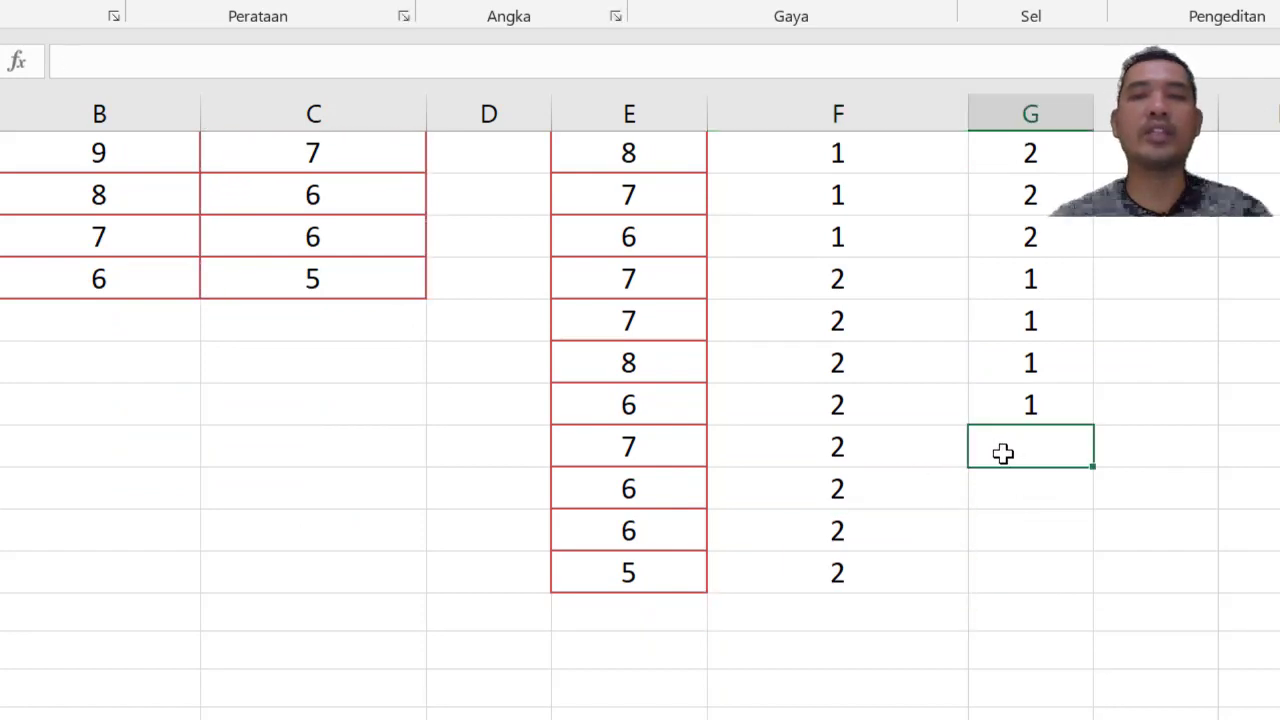
text(2)
key(Return)
text(2)
key(Return)
text(2)
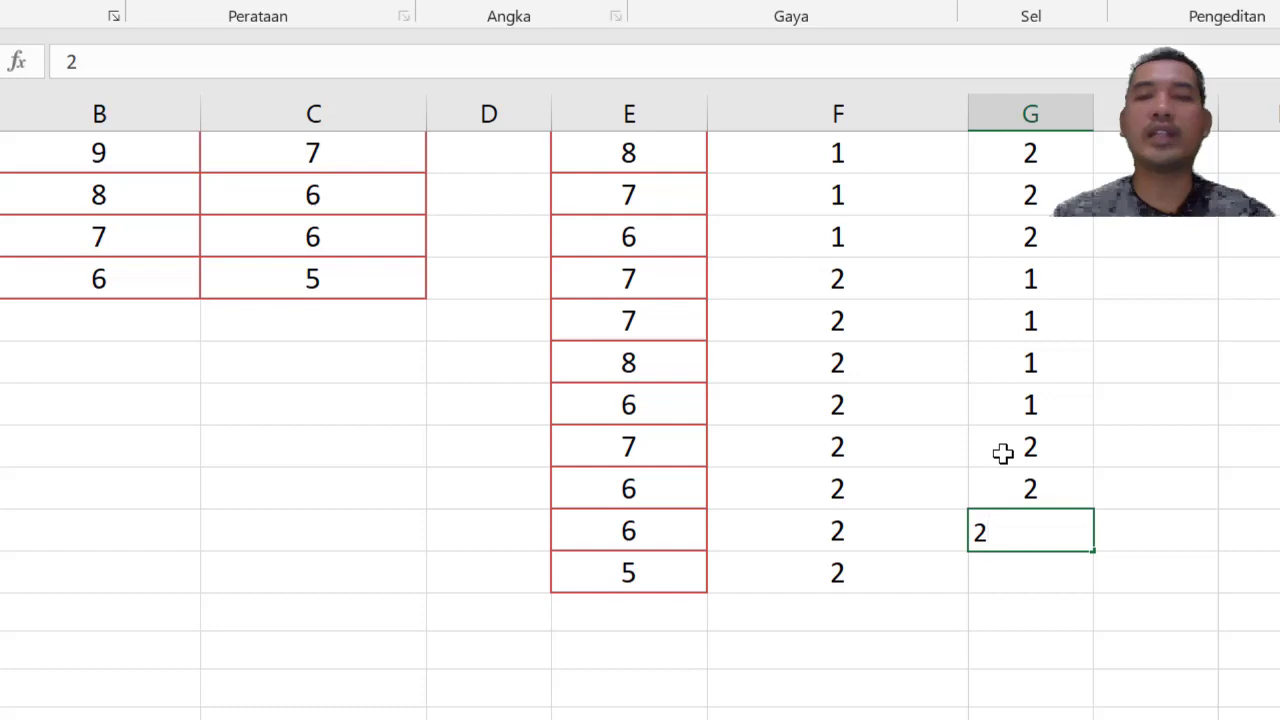
key(Return)
text(2)
key(Return)
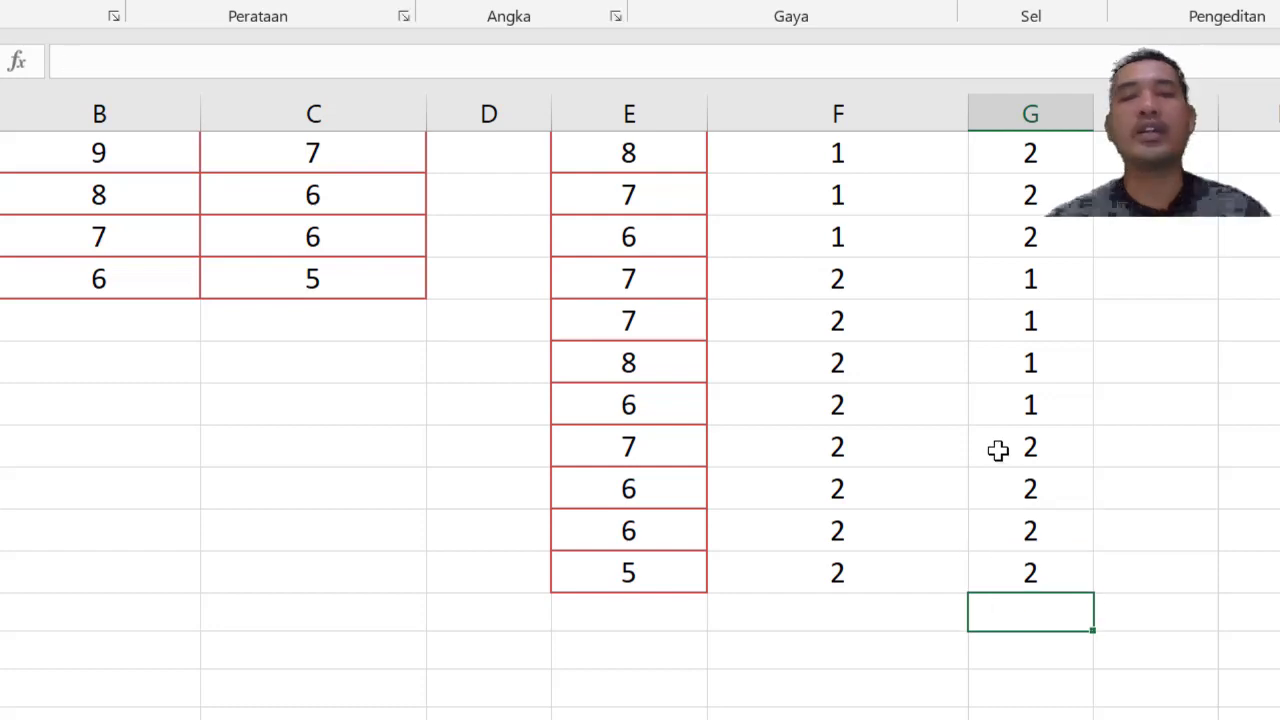
Copy the coded data E2:G17 without headers, switch to the Untitled2 dataset in IBM SPSS Statistics and paste it into the first three columns
scroll(998, 451, up, 2)
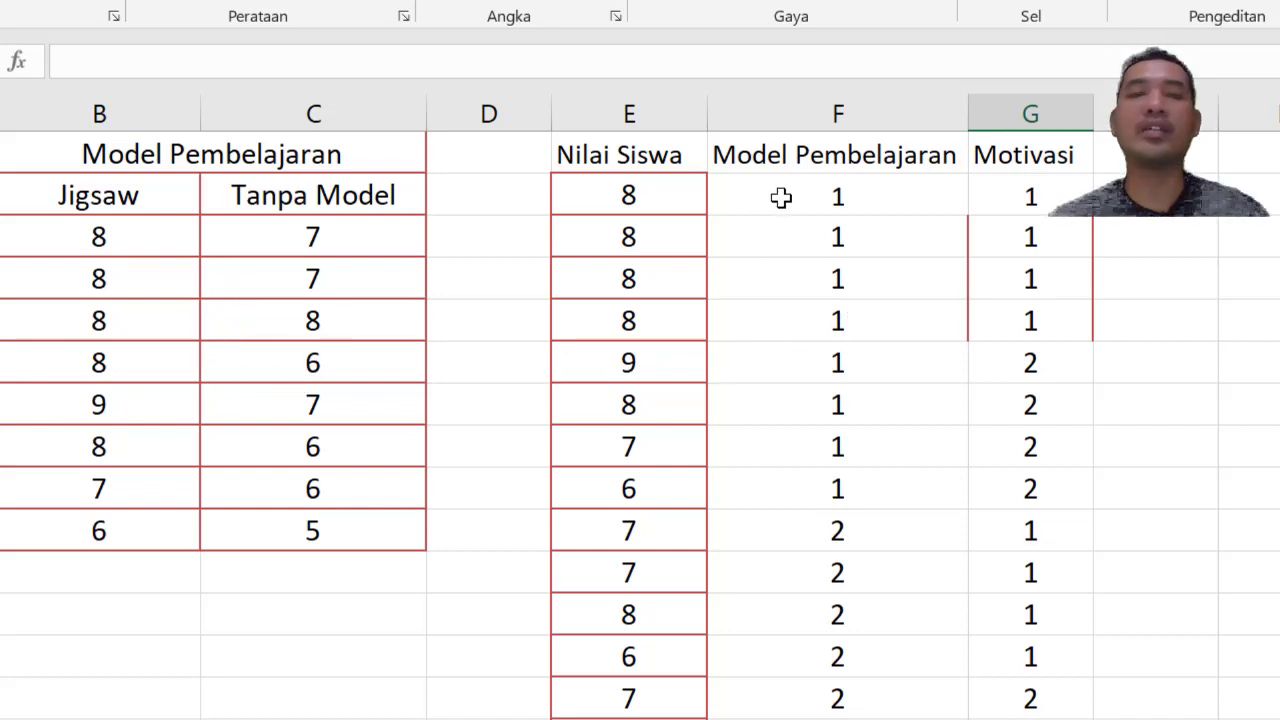
drag(686, 214, 1029, 655)
key(ctrl+c)
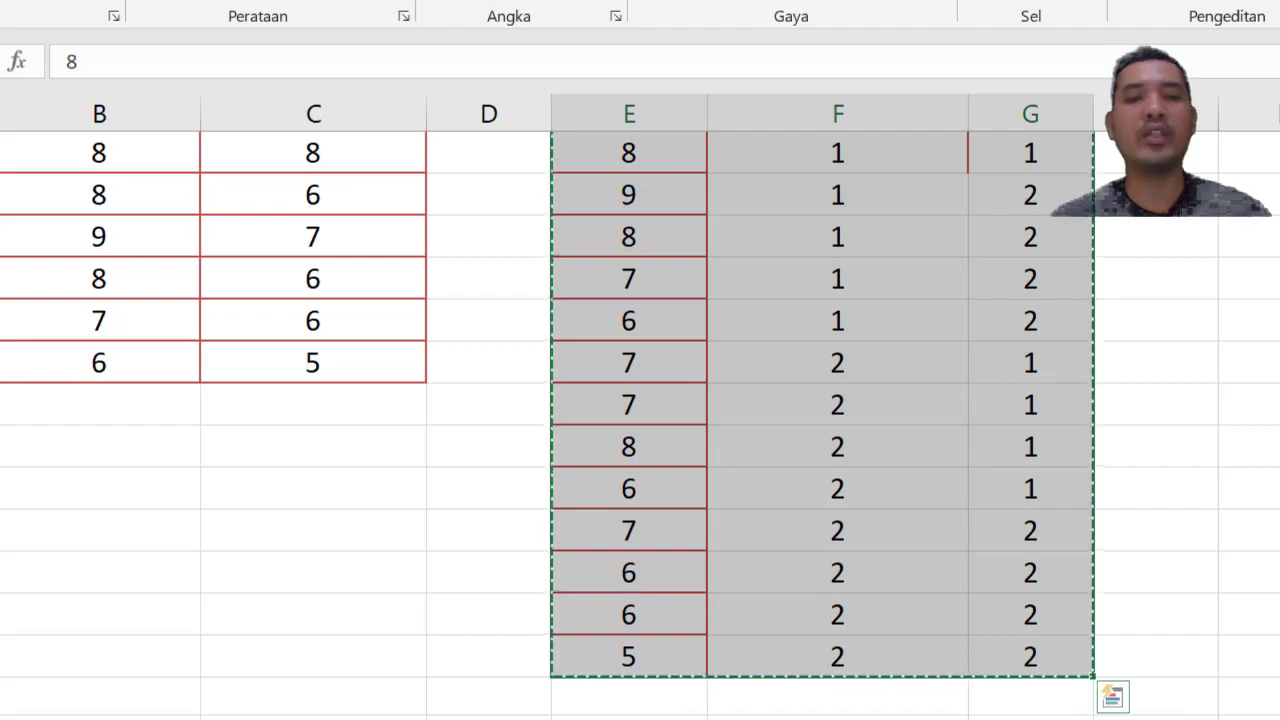
click(750, 719)
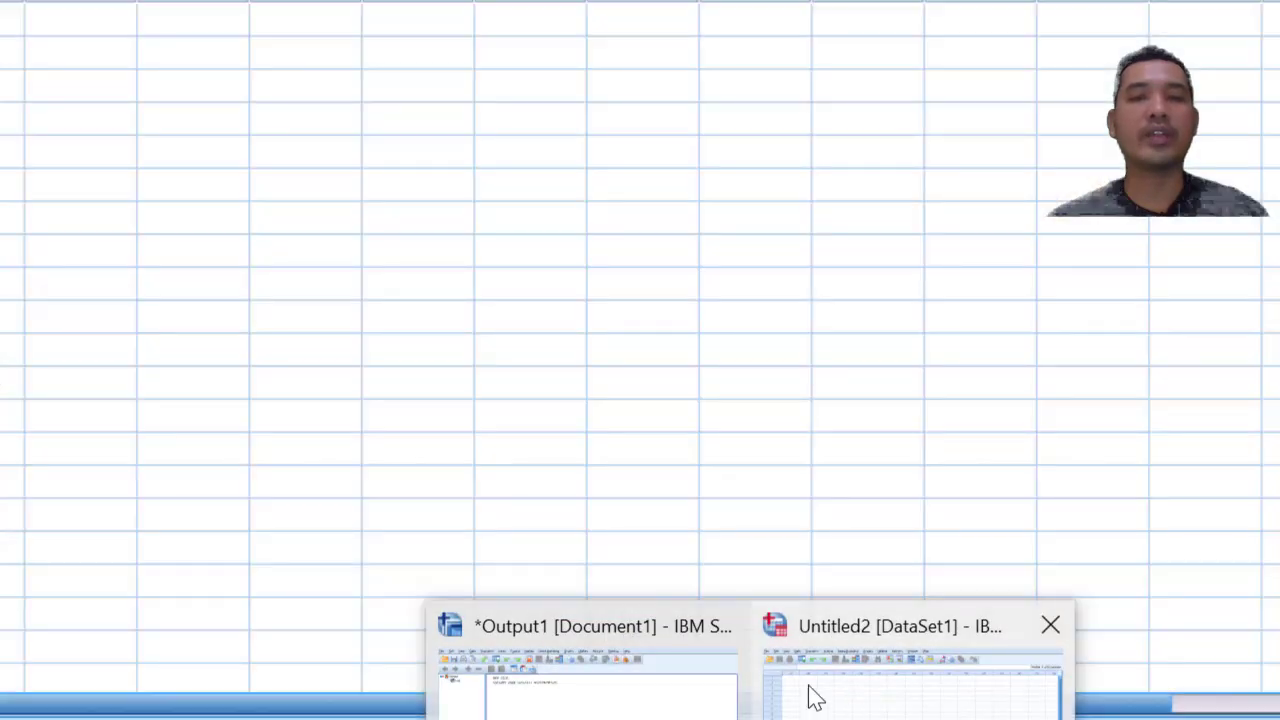
click(815, 697)
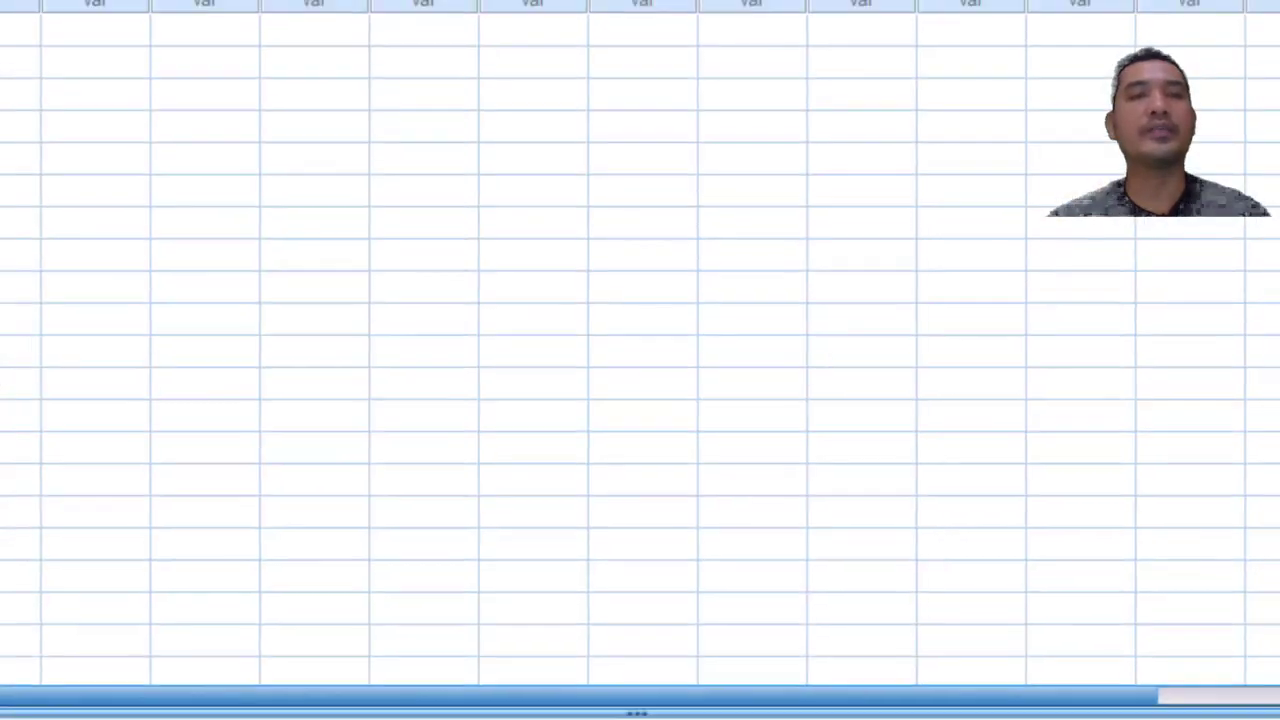
key(ctrl+v)
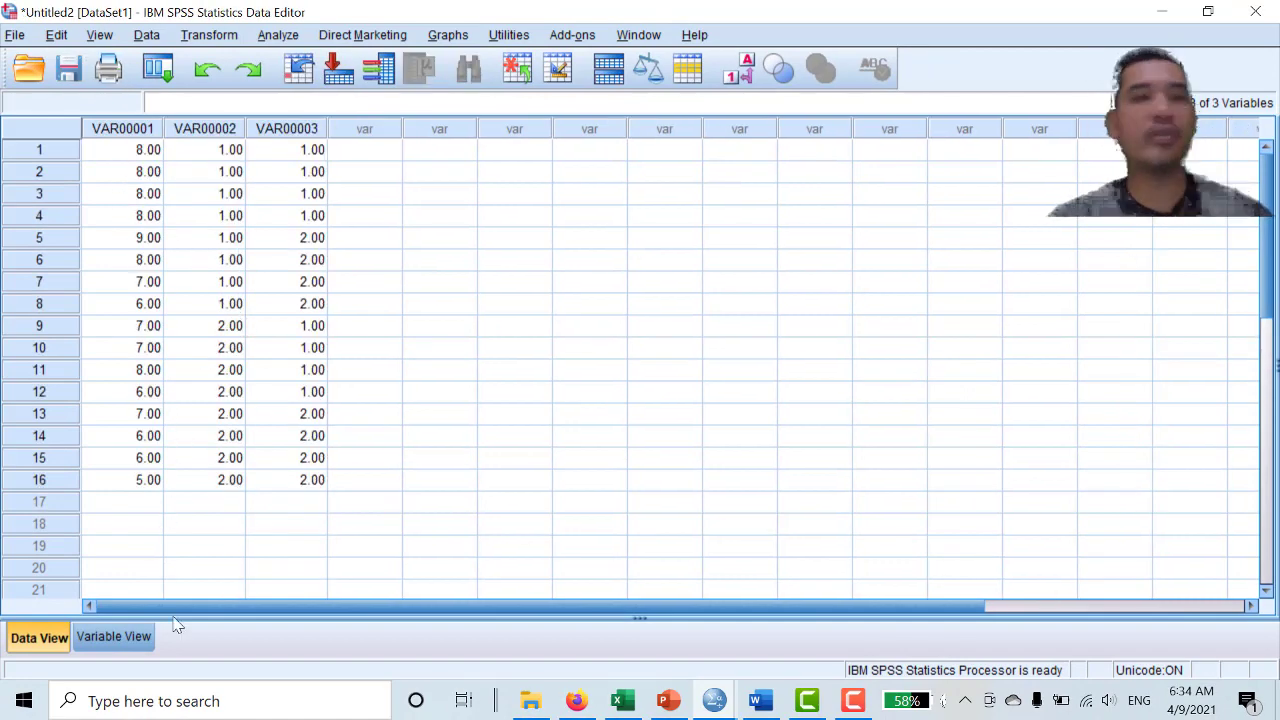
Rename the three pasted variables, in order, as Hasil, Model and Motivasi in the variable definitions
click(130, 641)
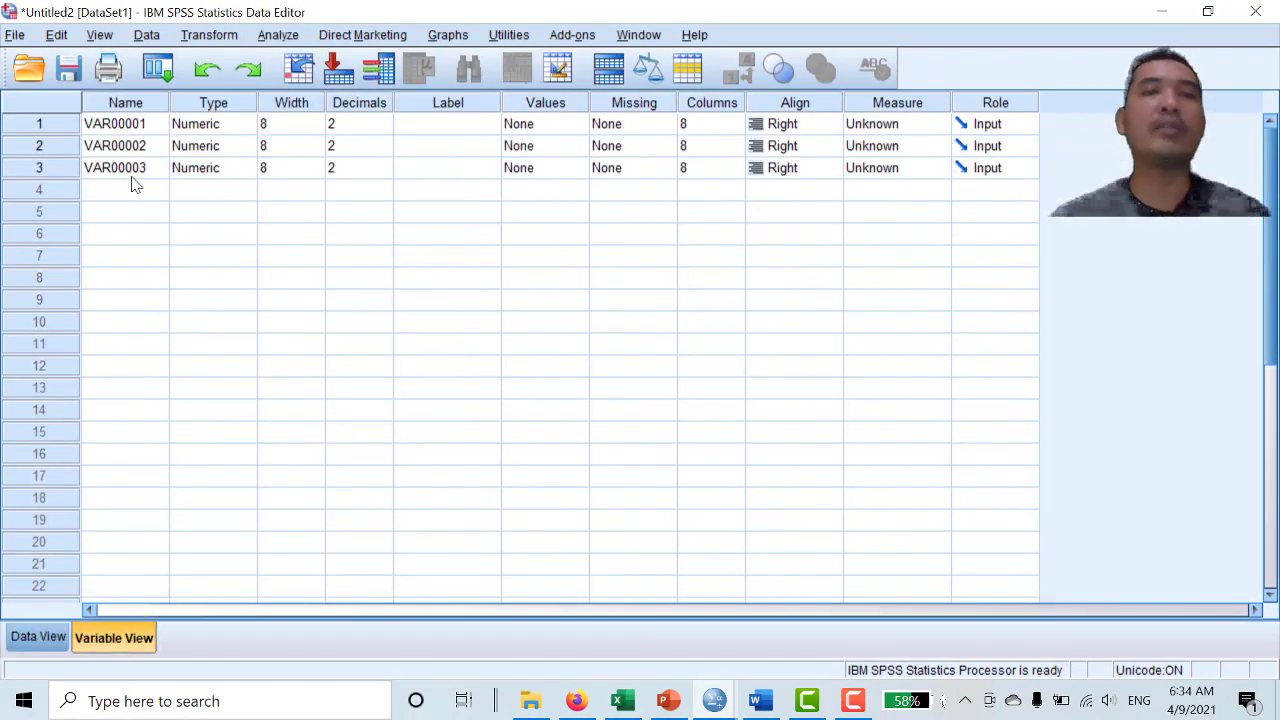
click(138, 127)
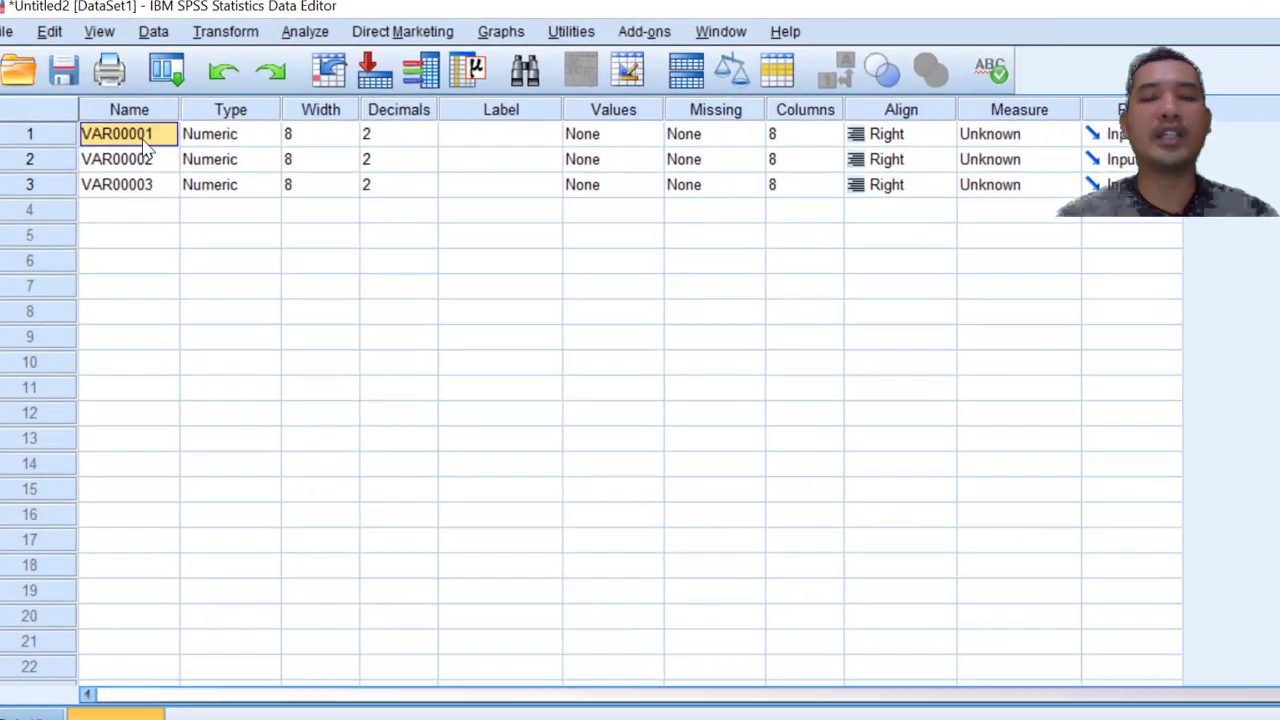
text(Hasil)
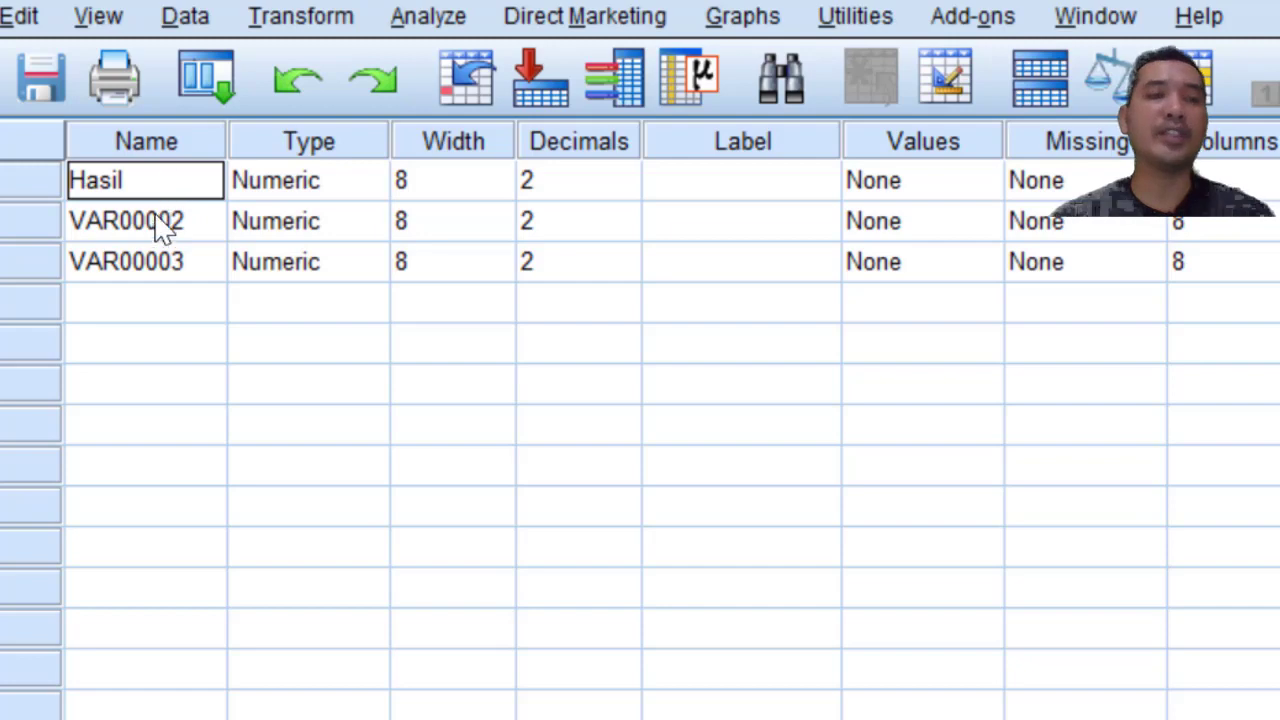
click(155, 228)
text(Mot)
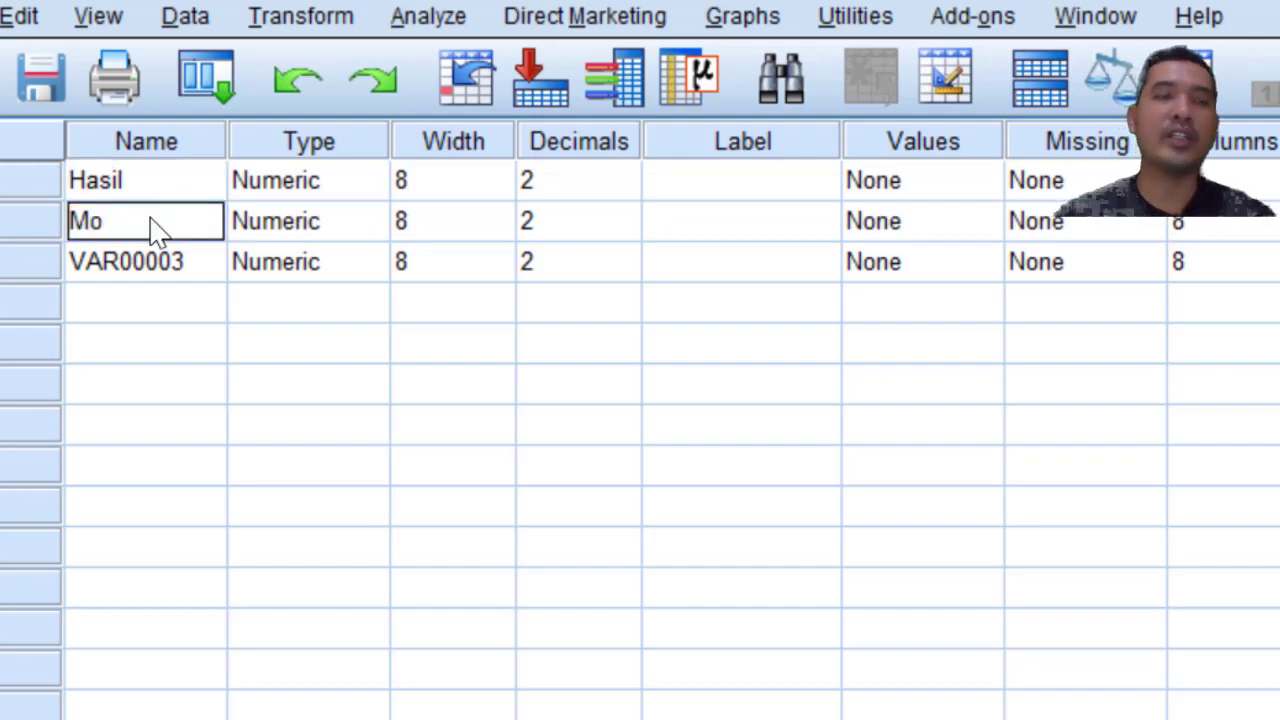
key(BackSpace)
key(BackSpace)
text(Model)
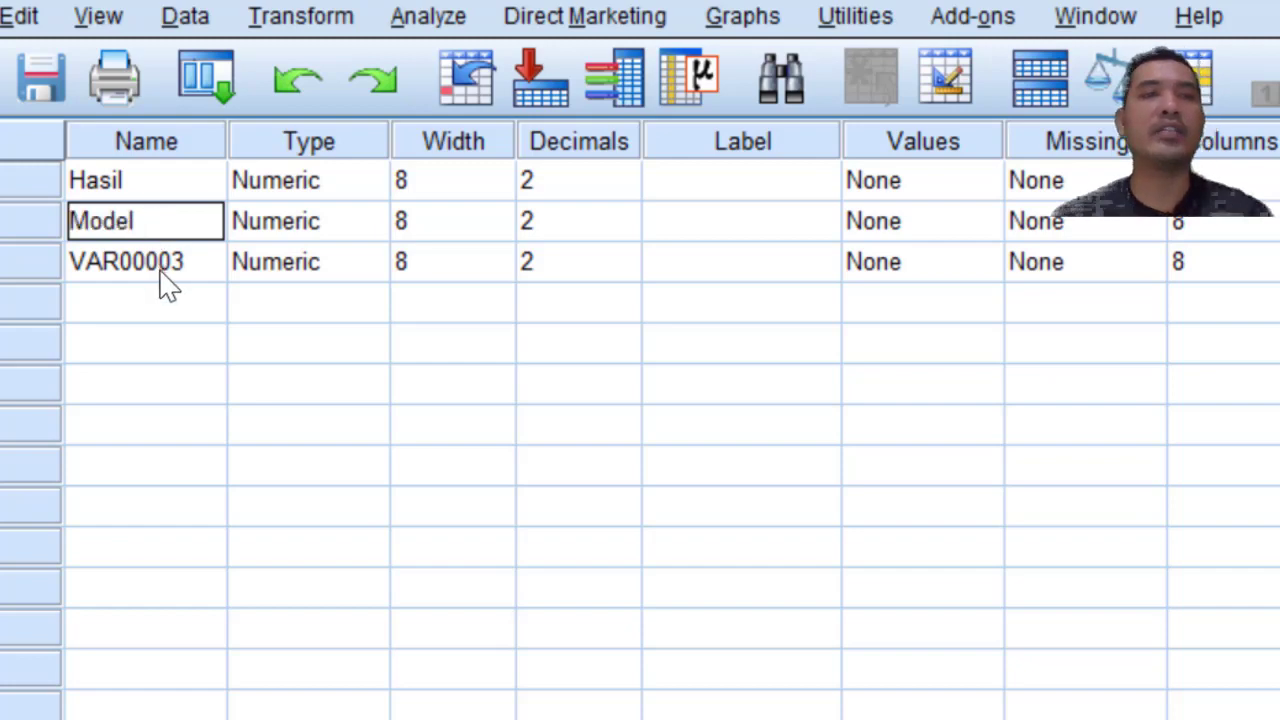
click(166, 276)
text(Mot)
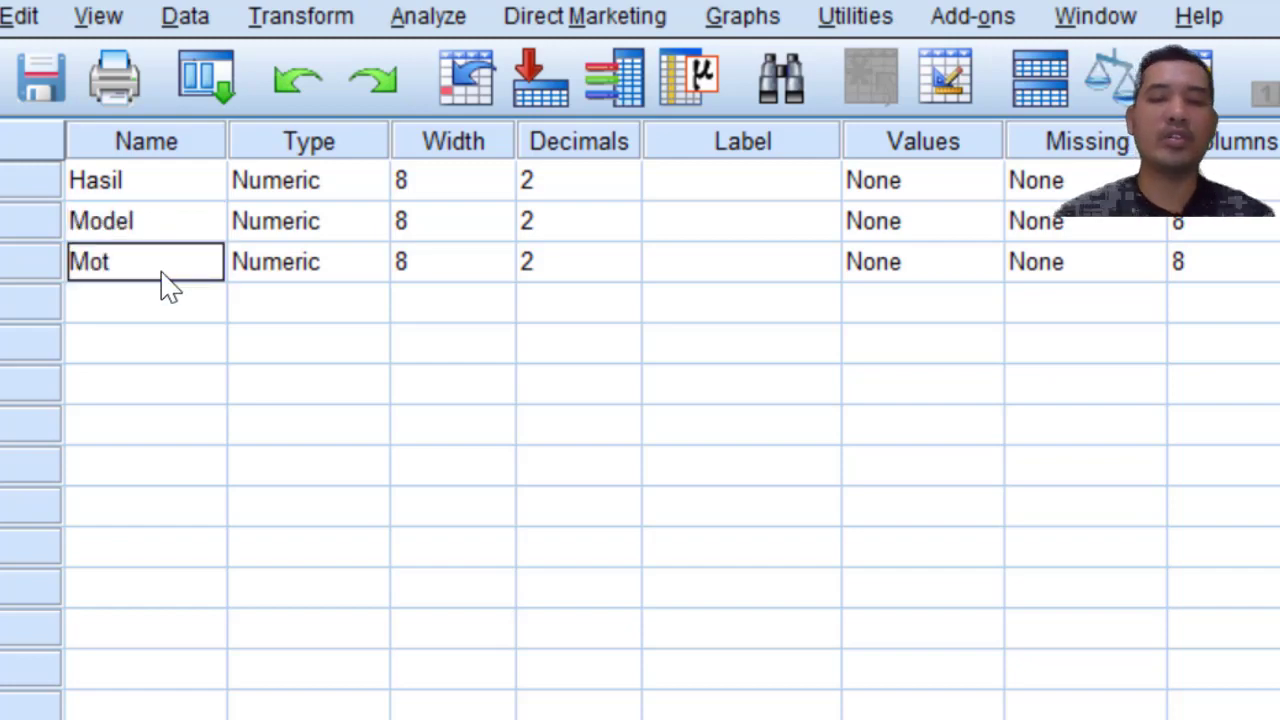
text(ivasi)
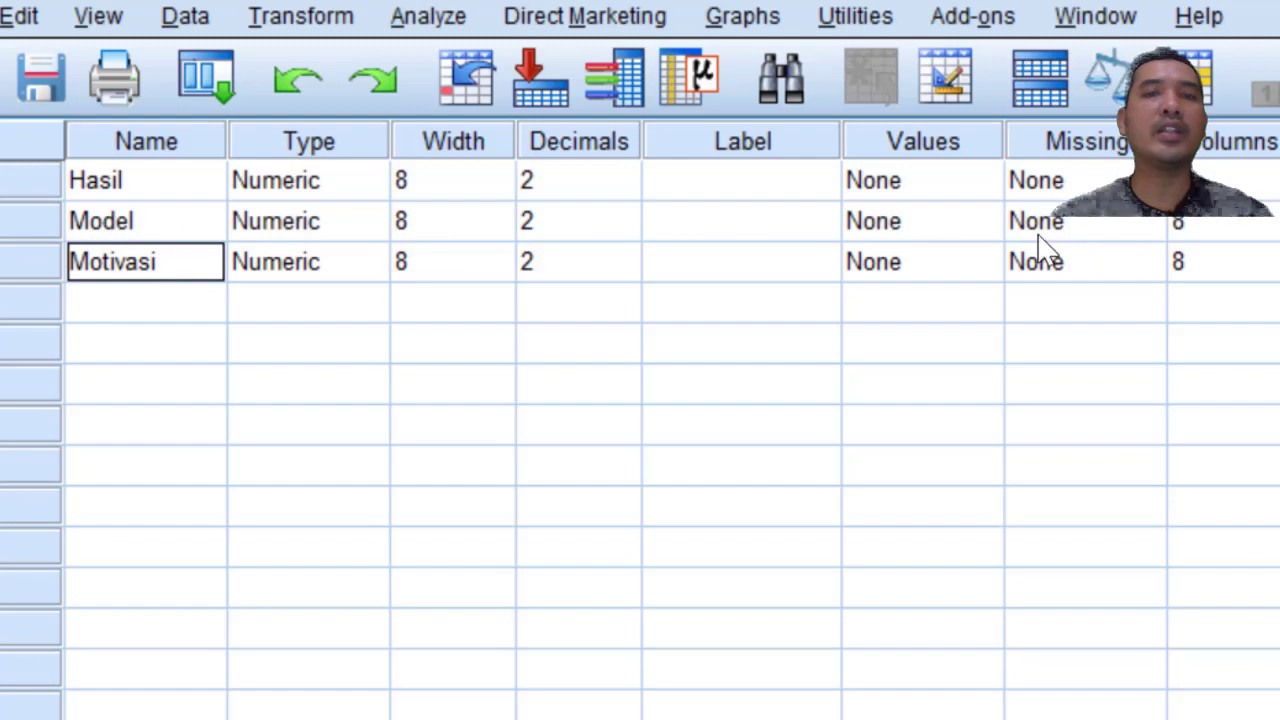
Give the Hasil variable the descriptive label Hasil Belajar
click(738, 224)
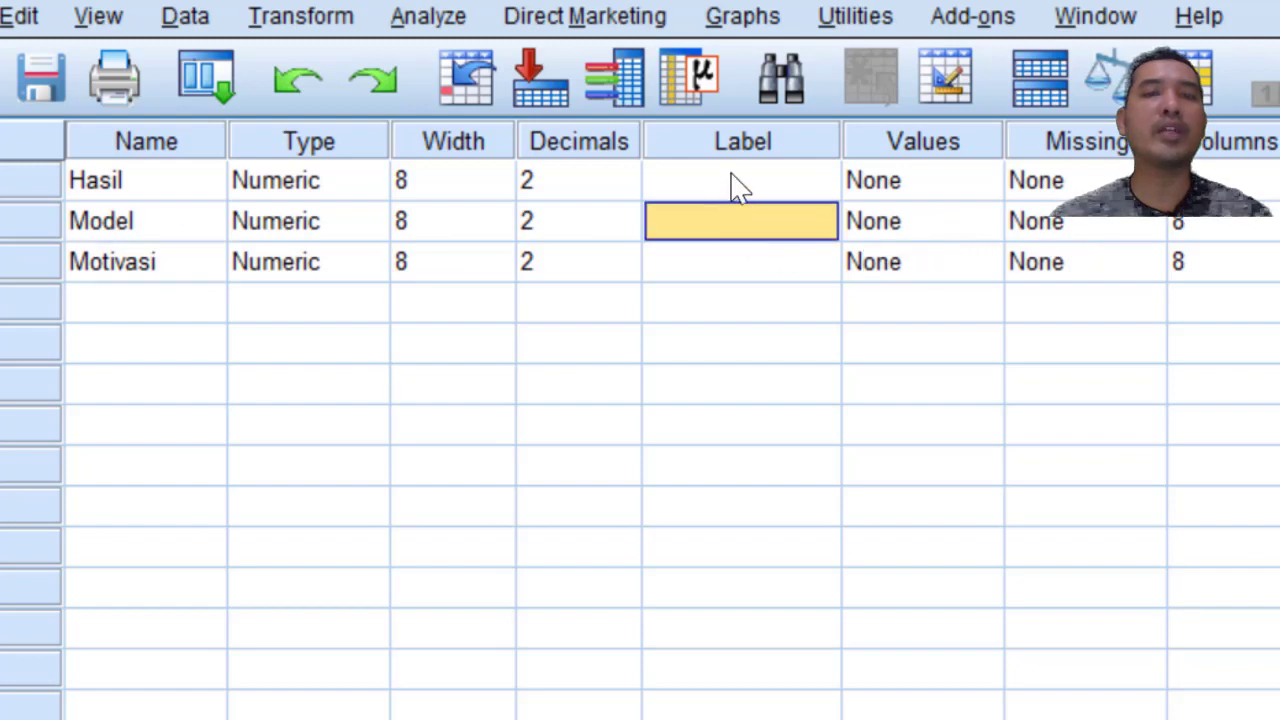
click(738, 185)
click(735, 182)
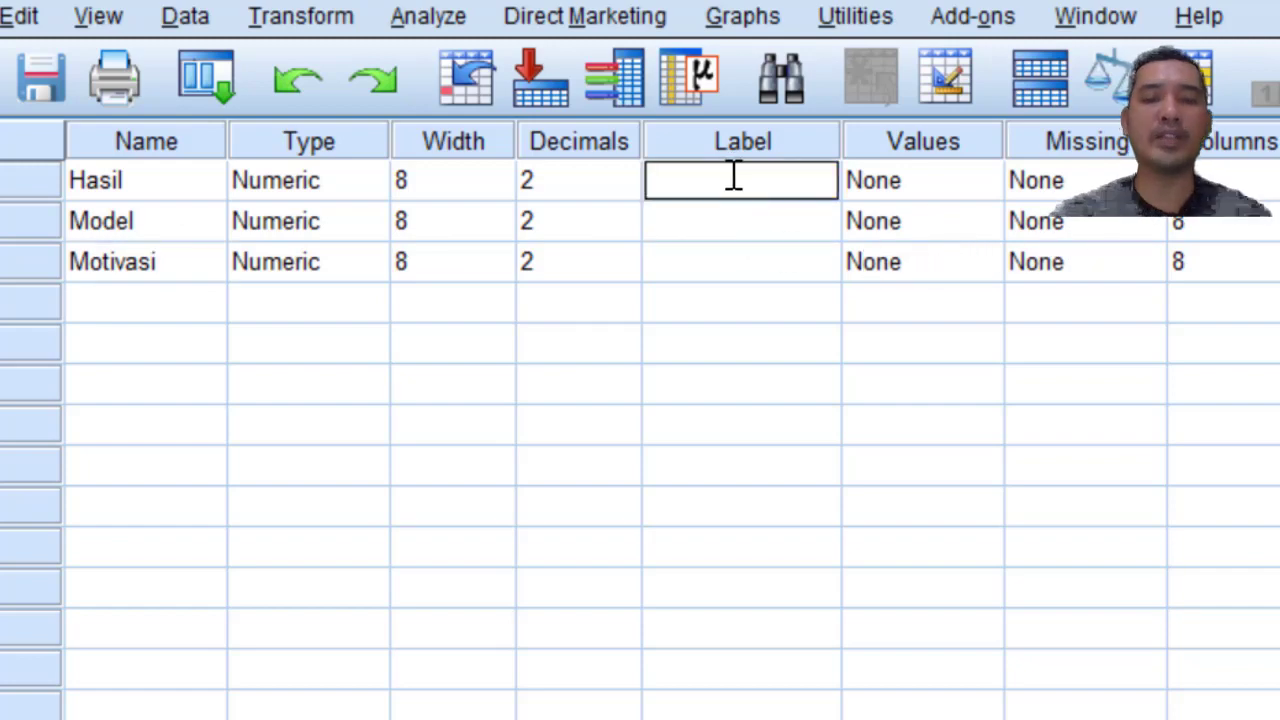
text(Hasil Bala)
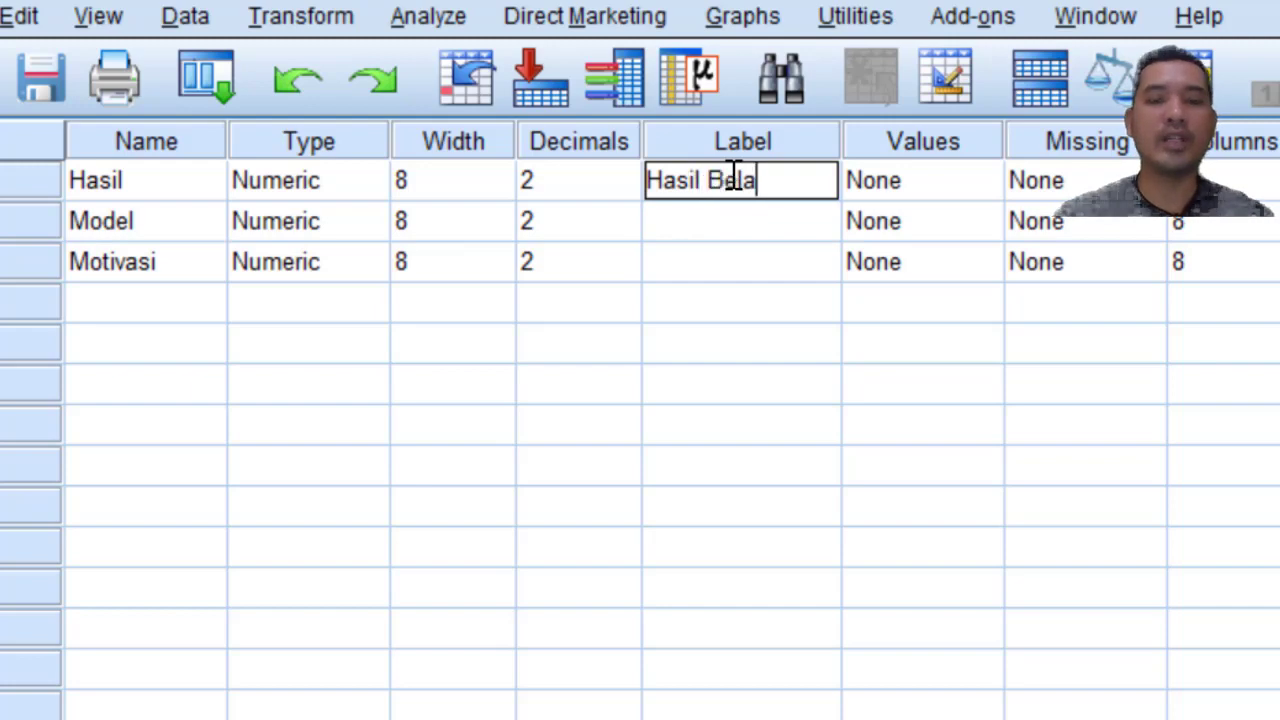
text(jara)
key(BackSpace)
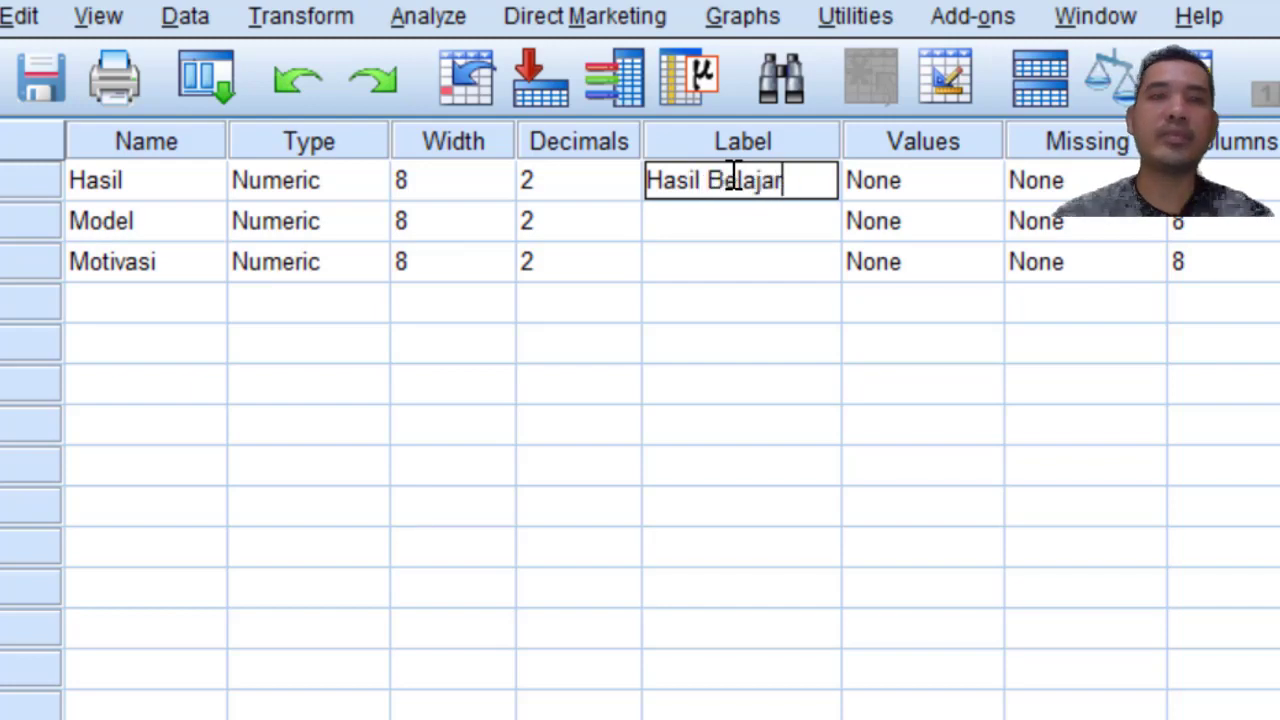
click(735, 180)
key(BackSpace)
text(e)
Give the Model variable the descriptive label Model Pembelajaran
click(750, 230)
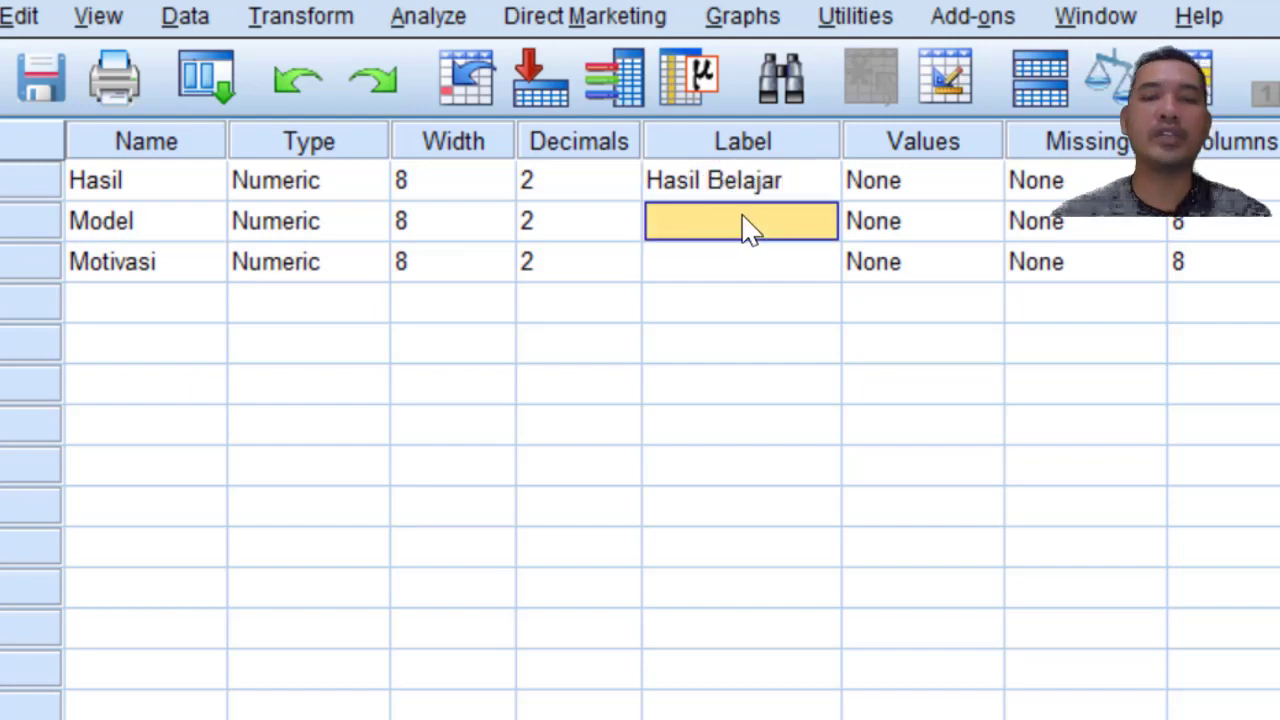
text(Model)
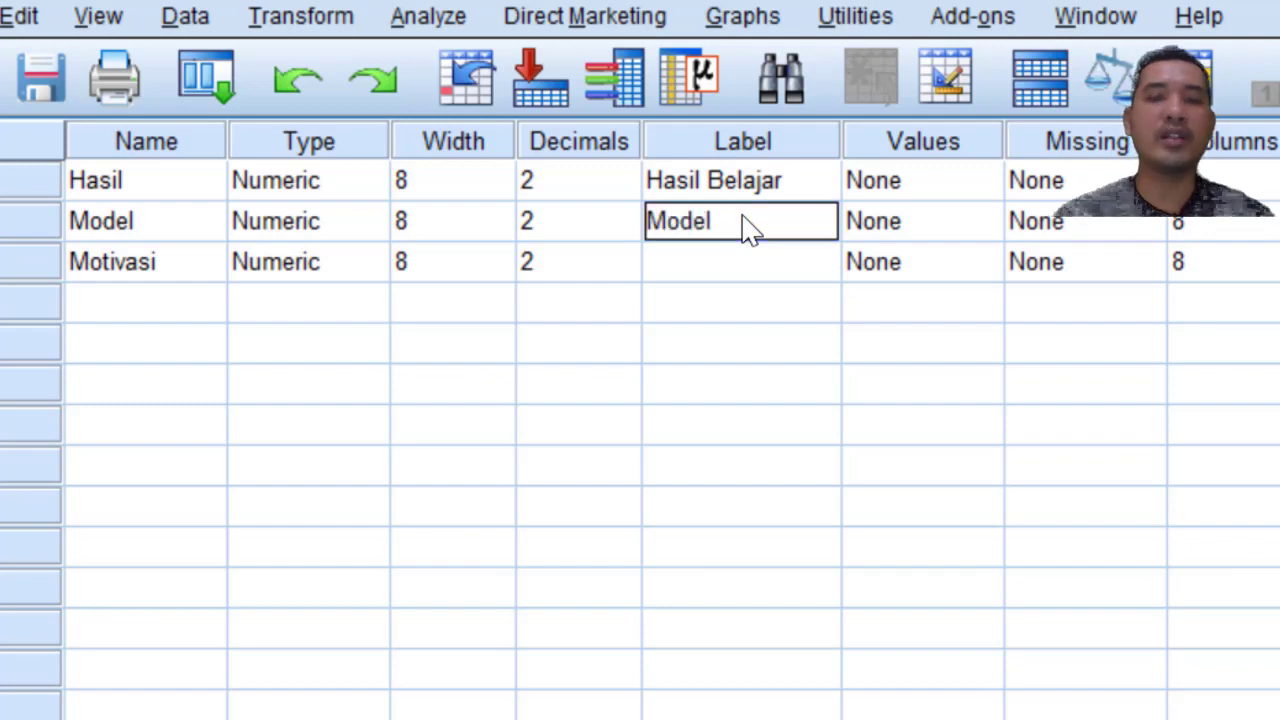
text( Be)
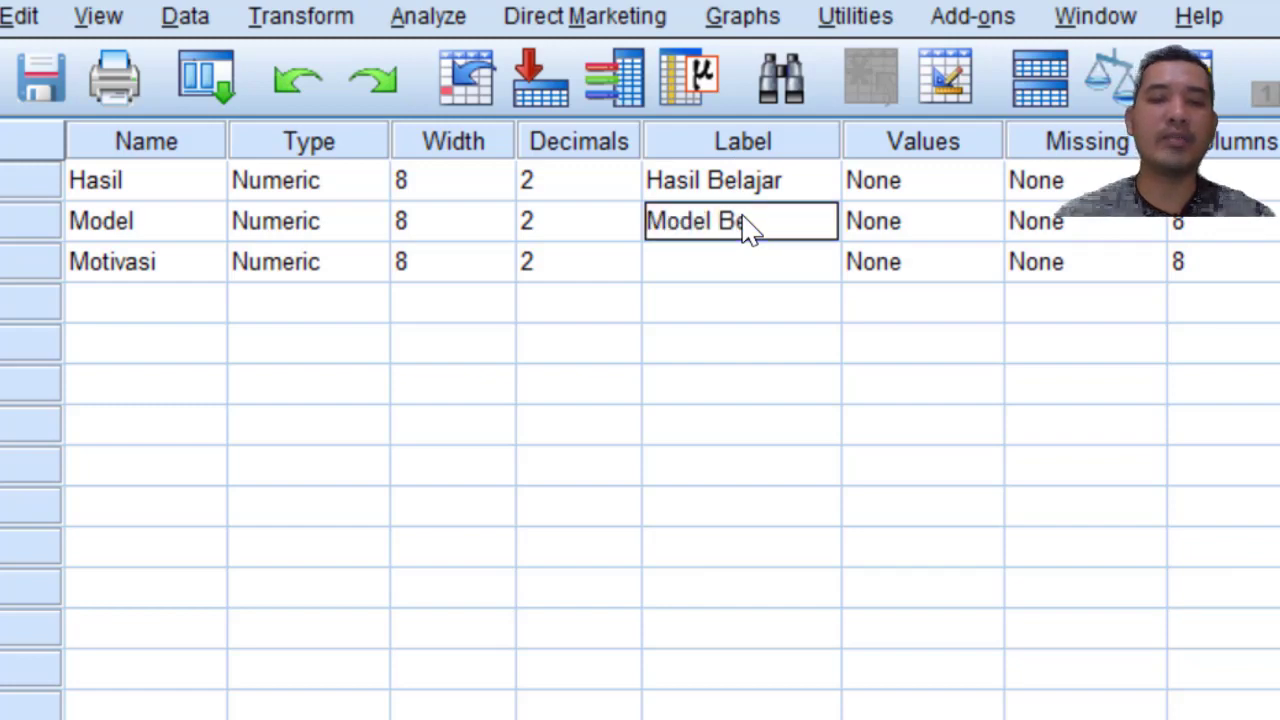
text(laja)
key(BackSpace)
key(BackSpace)
key(BackSpace)
key(BackSpace)
key(BackSpace)
key(BackSpace)
key(BackSpace)
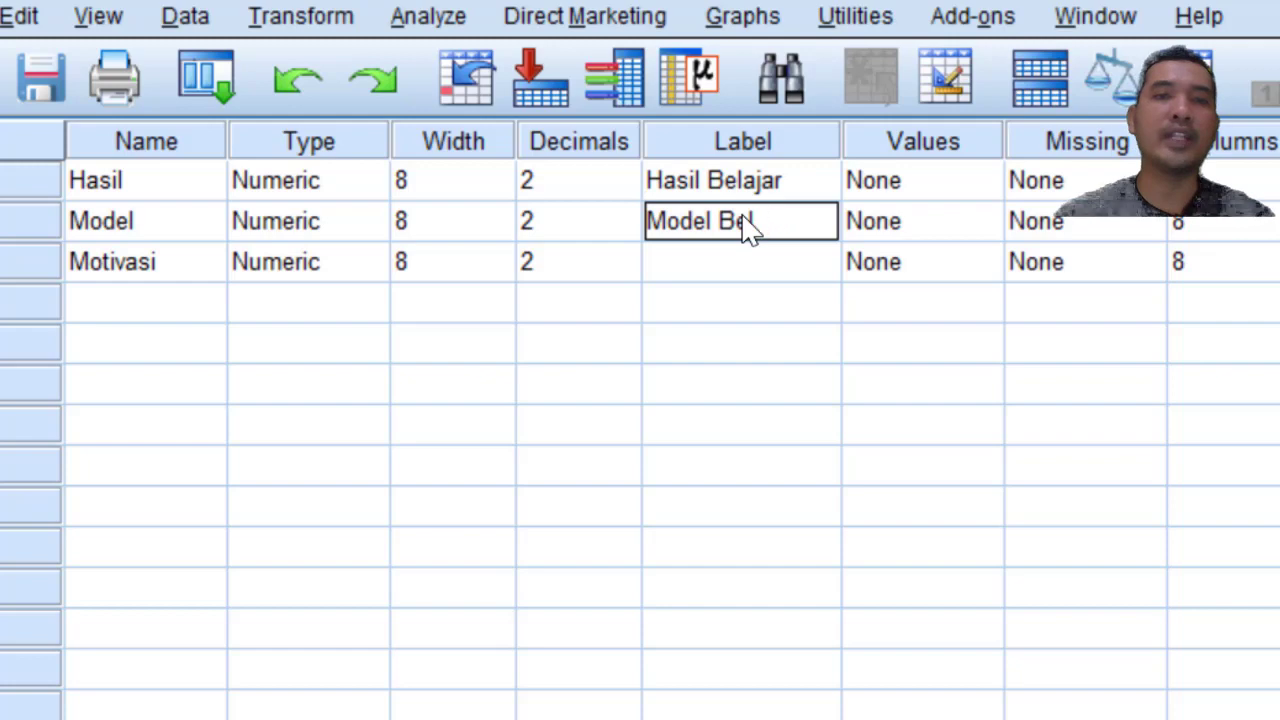
text(Pembelajaran)
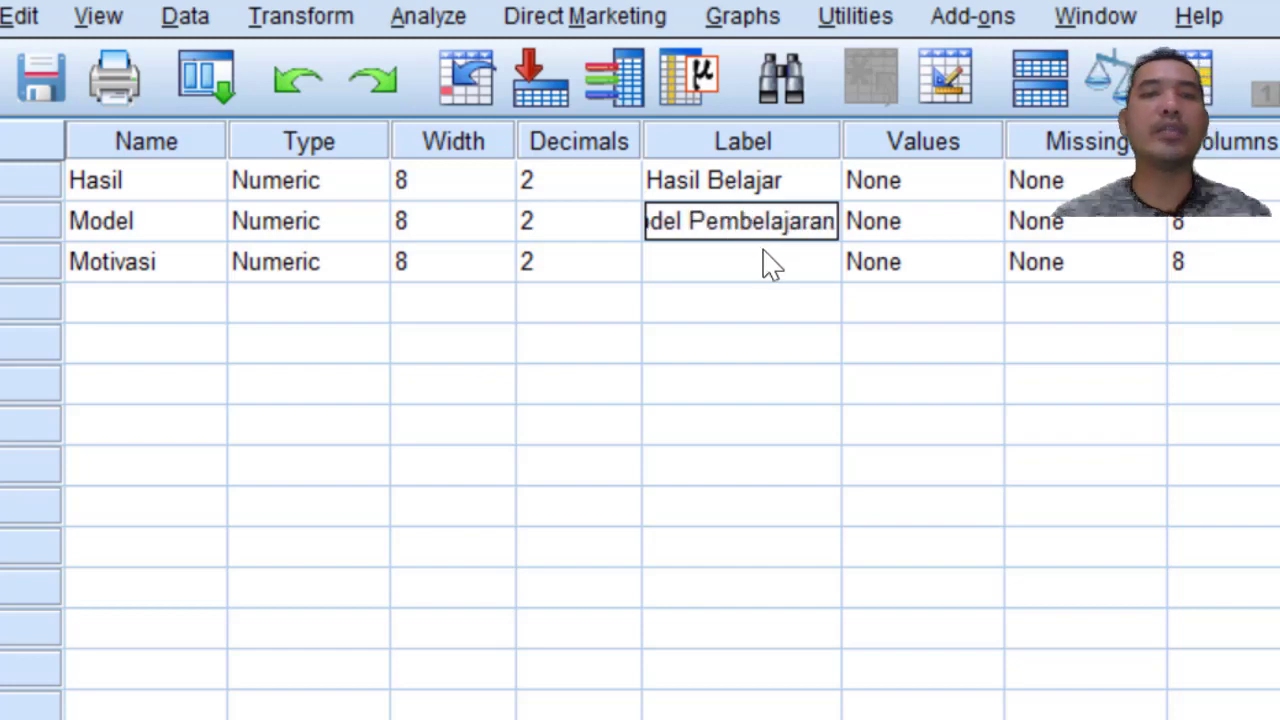
Give the Motivasi variable the descriptive label Motivasi
click(766, 263)
text(Mot)
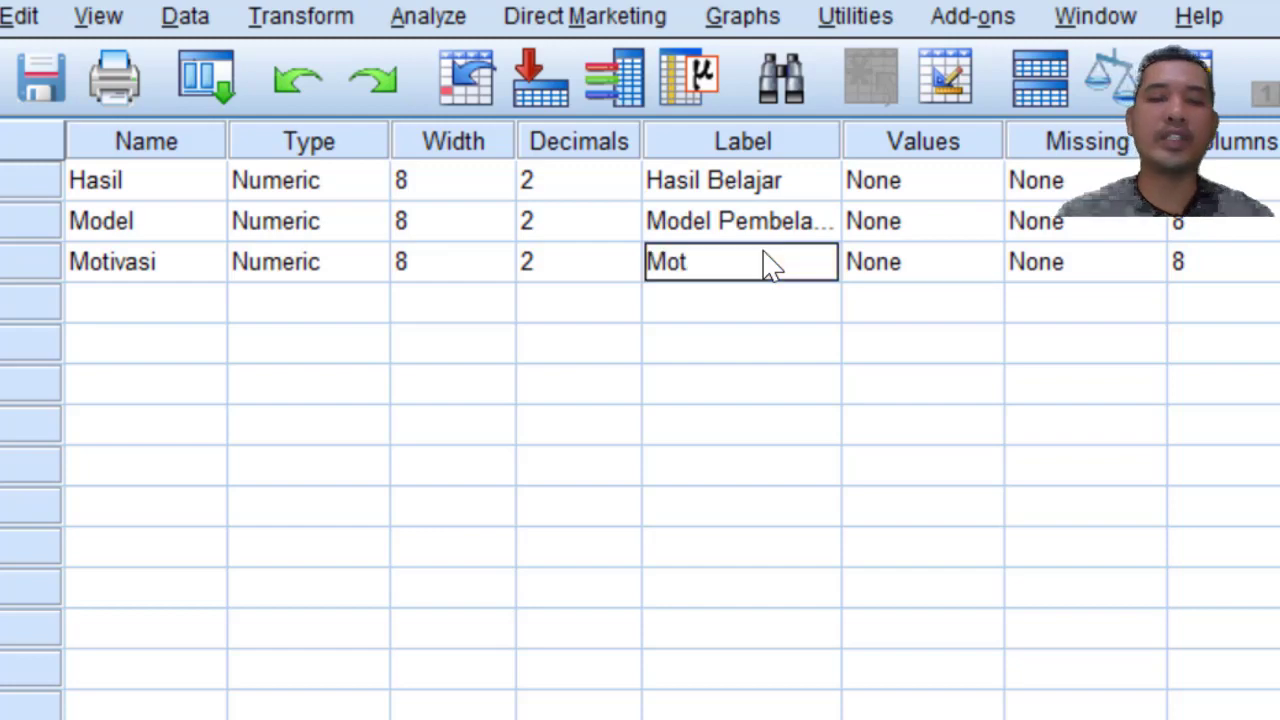
text(ivasi)
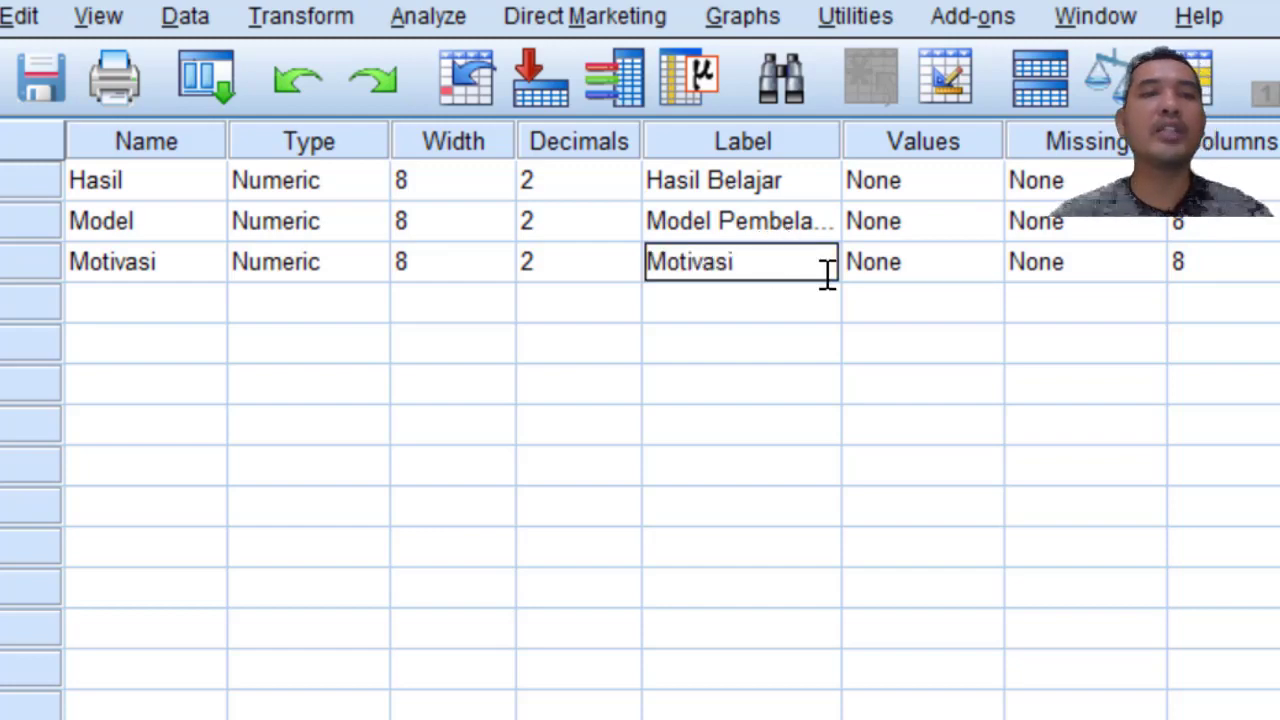
Open the value labels of the Model variable and add the label Jigzaw for value 1
click(944, 226)
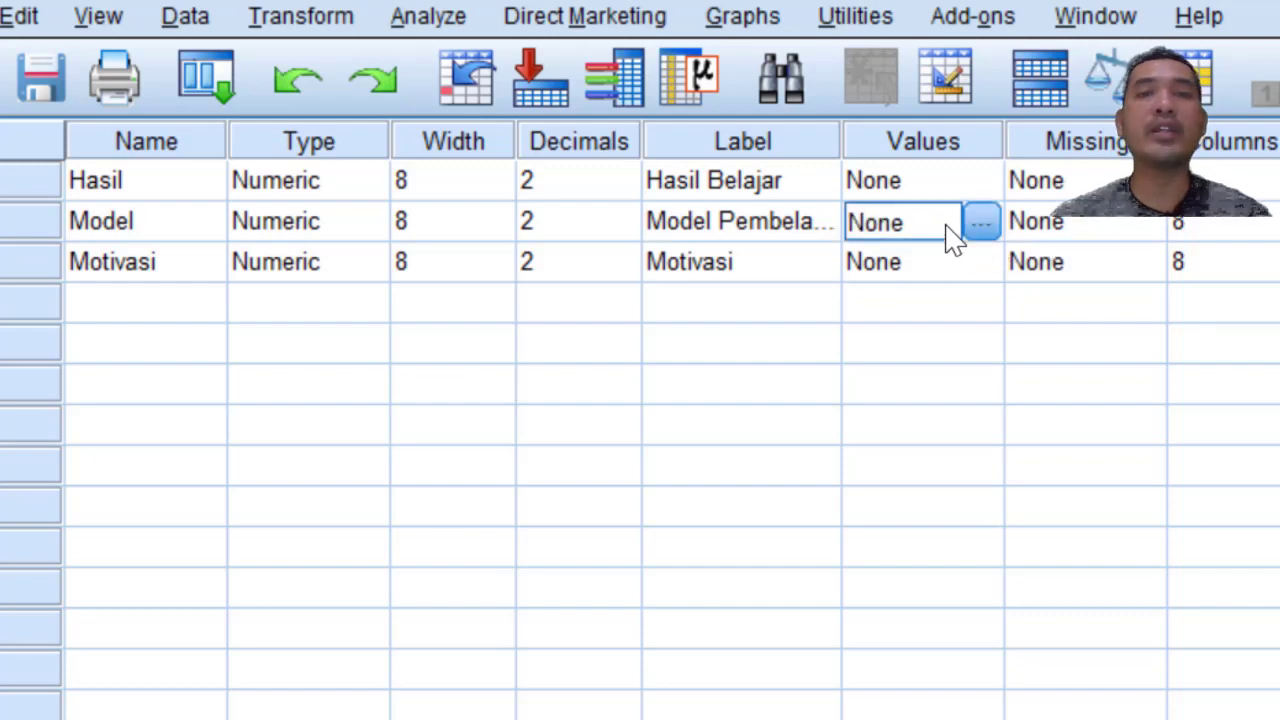
click(982, 224)
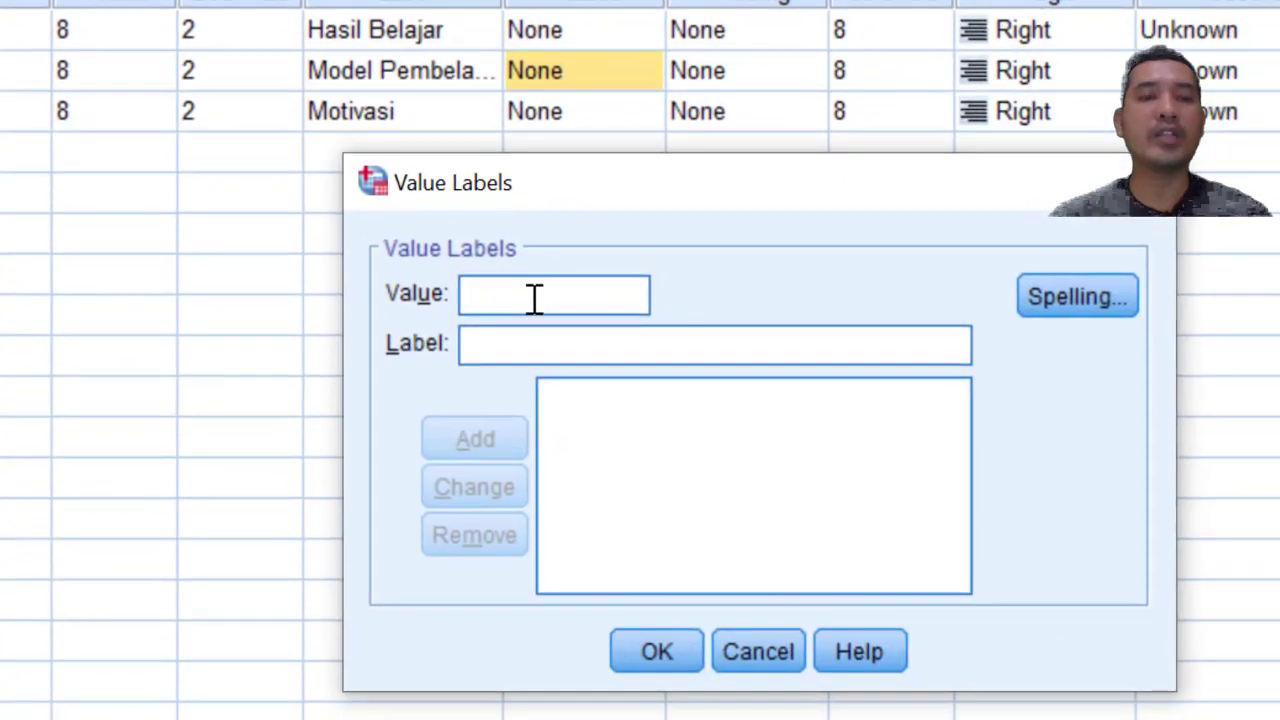
text(1)
click(540, 346)
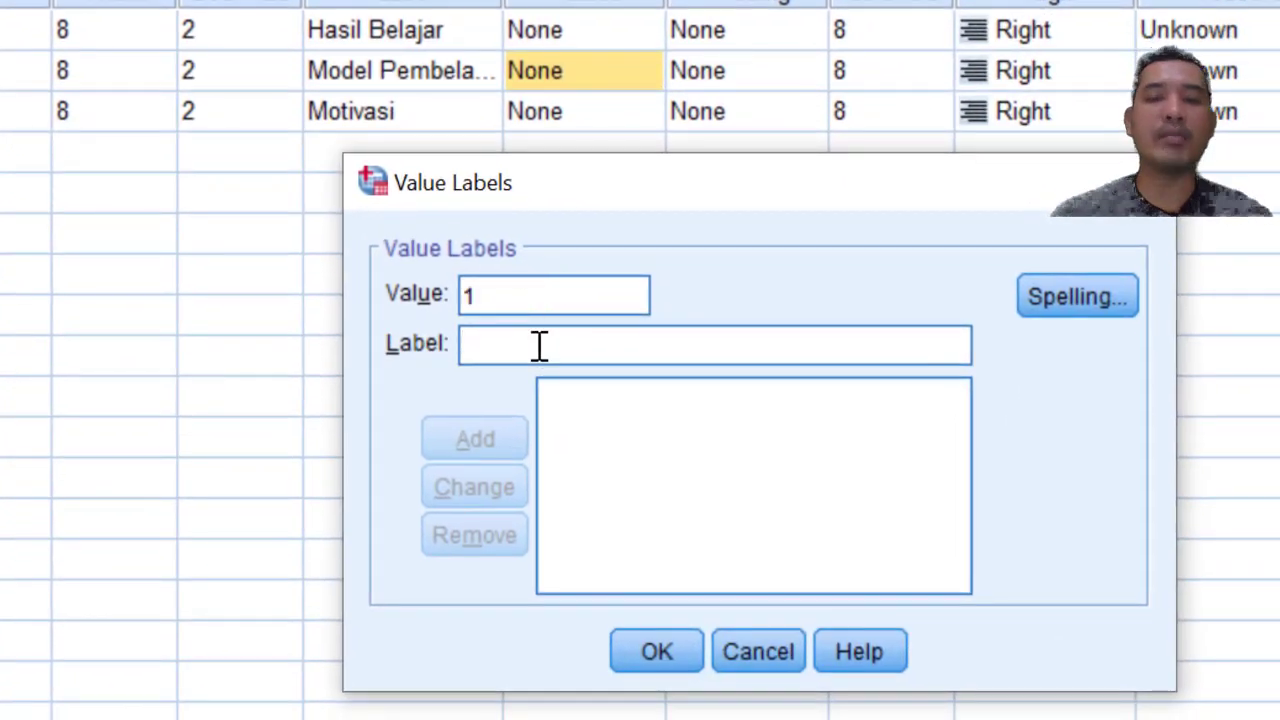
text(Jigzaw)
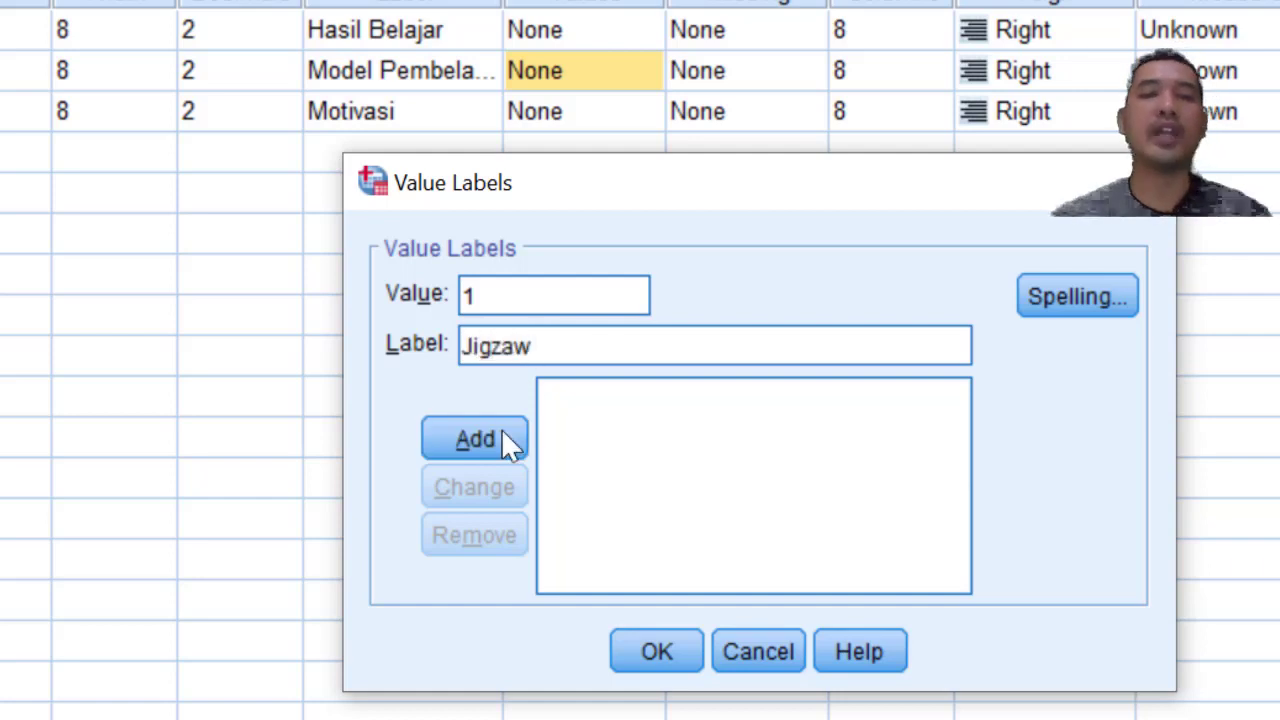
click(478, 445)
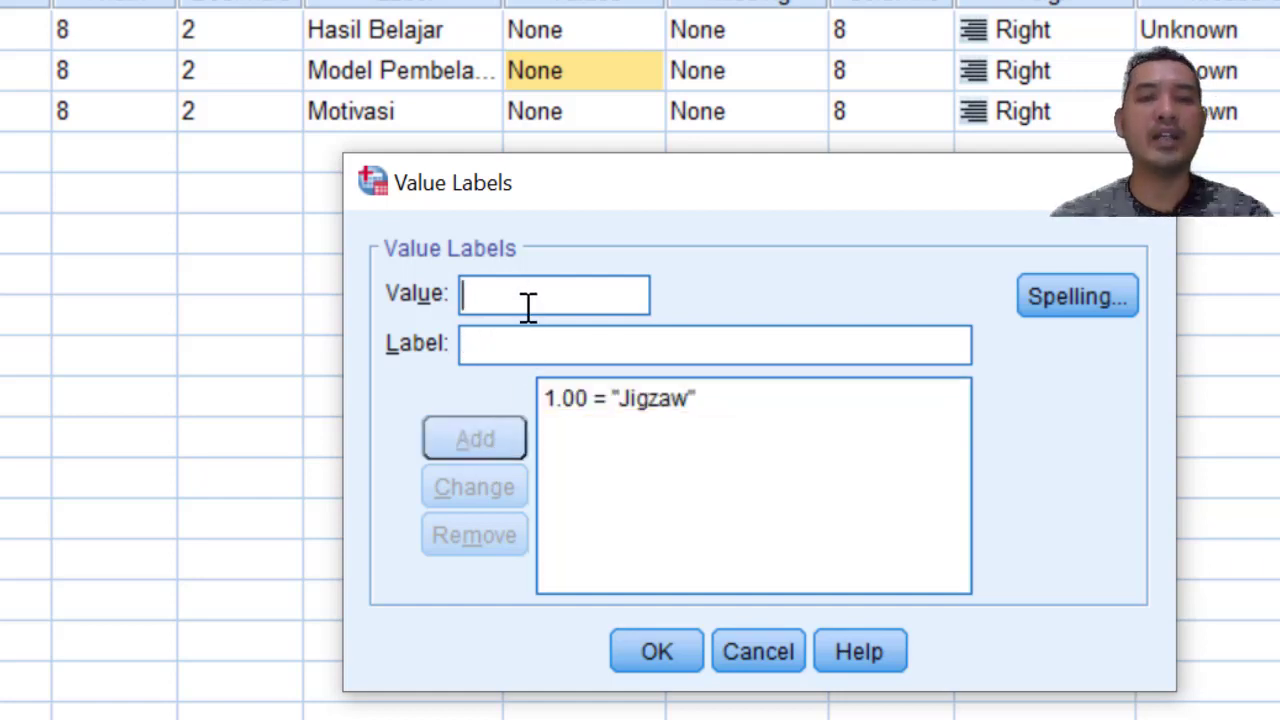
Add the label Tanpa Model for value 2 of the Model variable and apply its value labels
text(2)
click(530, 343)
text(T)
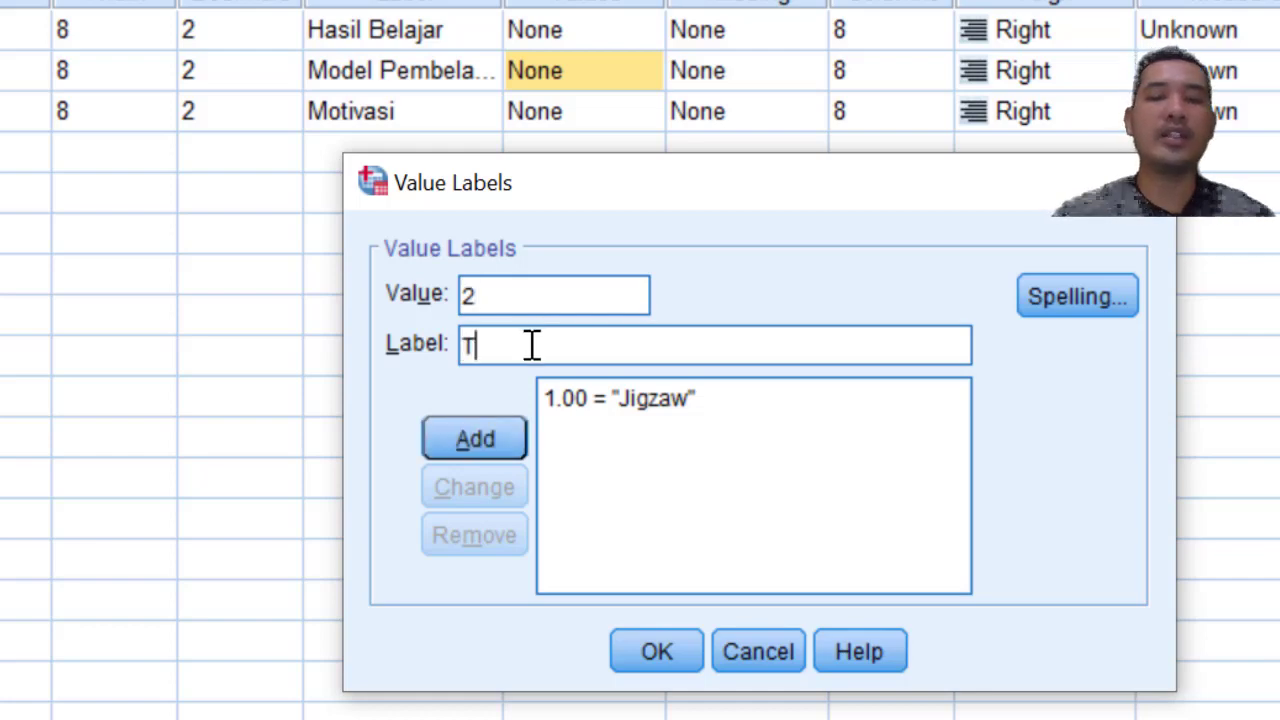
text(anpa Model)
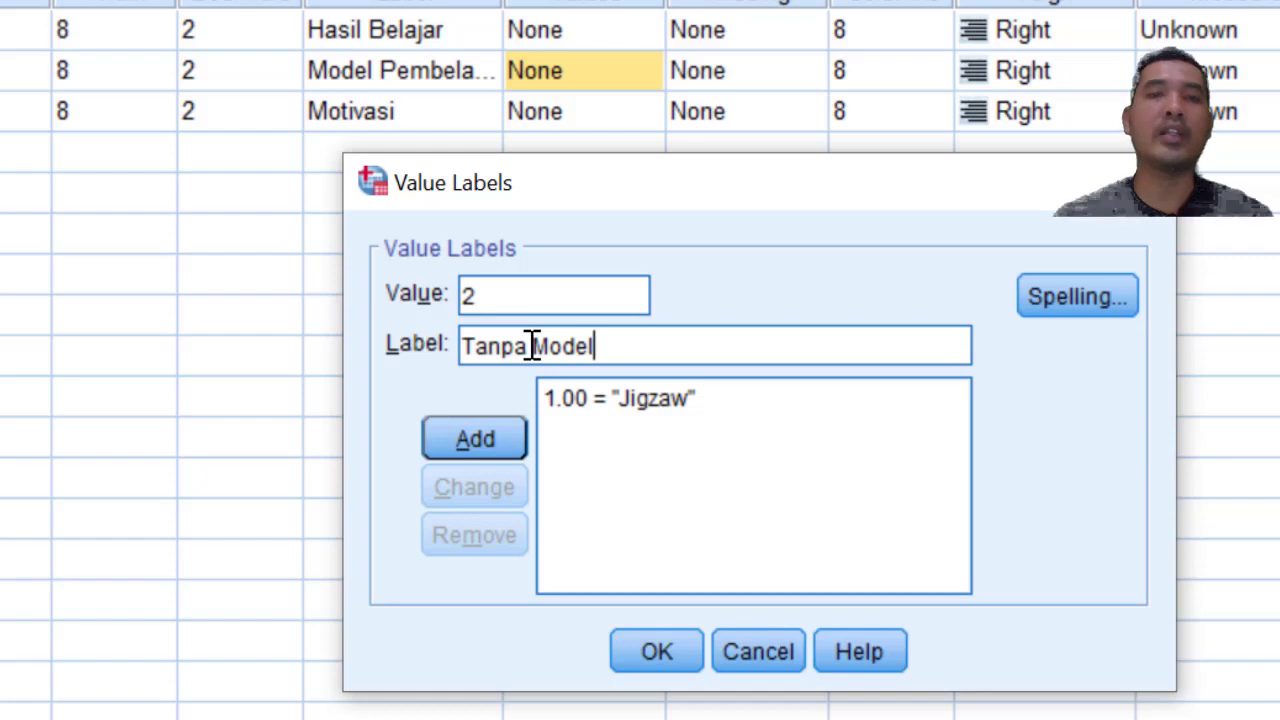
click(487, 430)
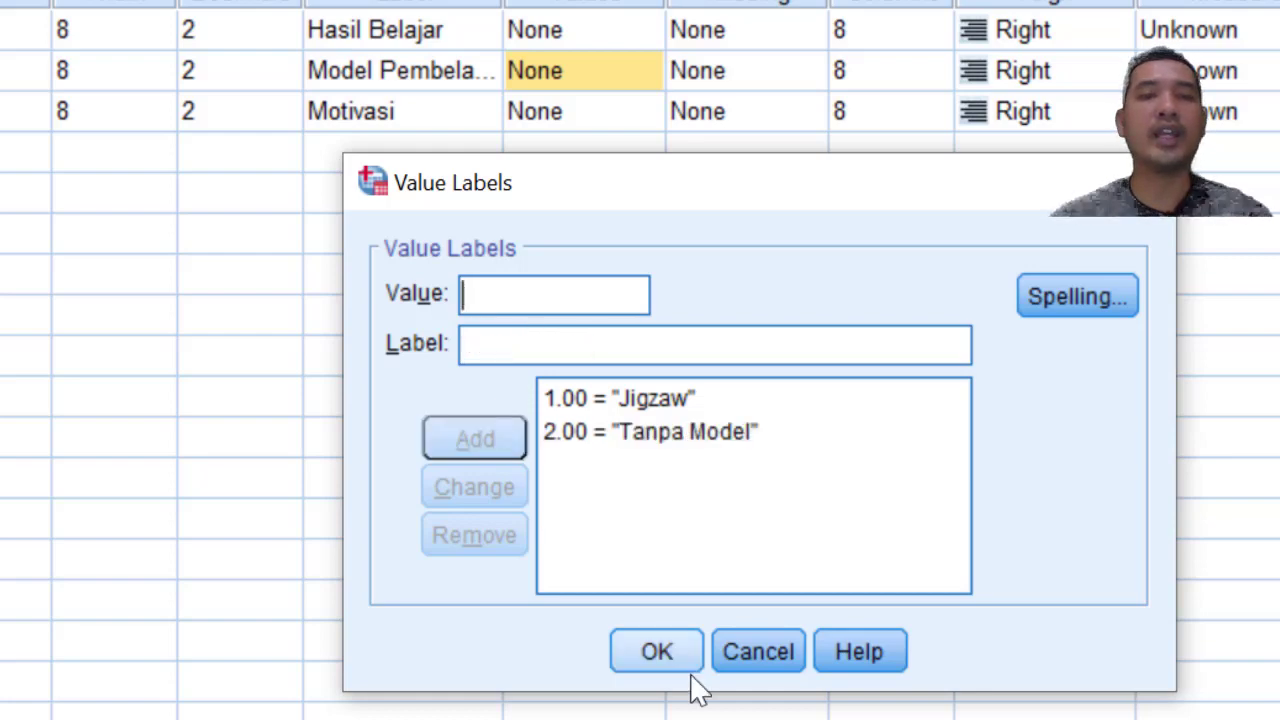
click(648, 650)
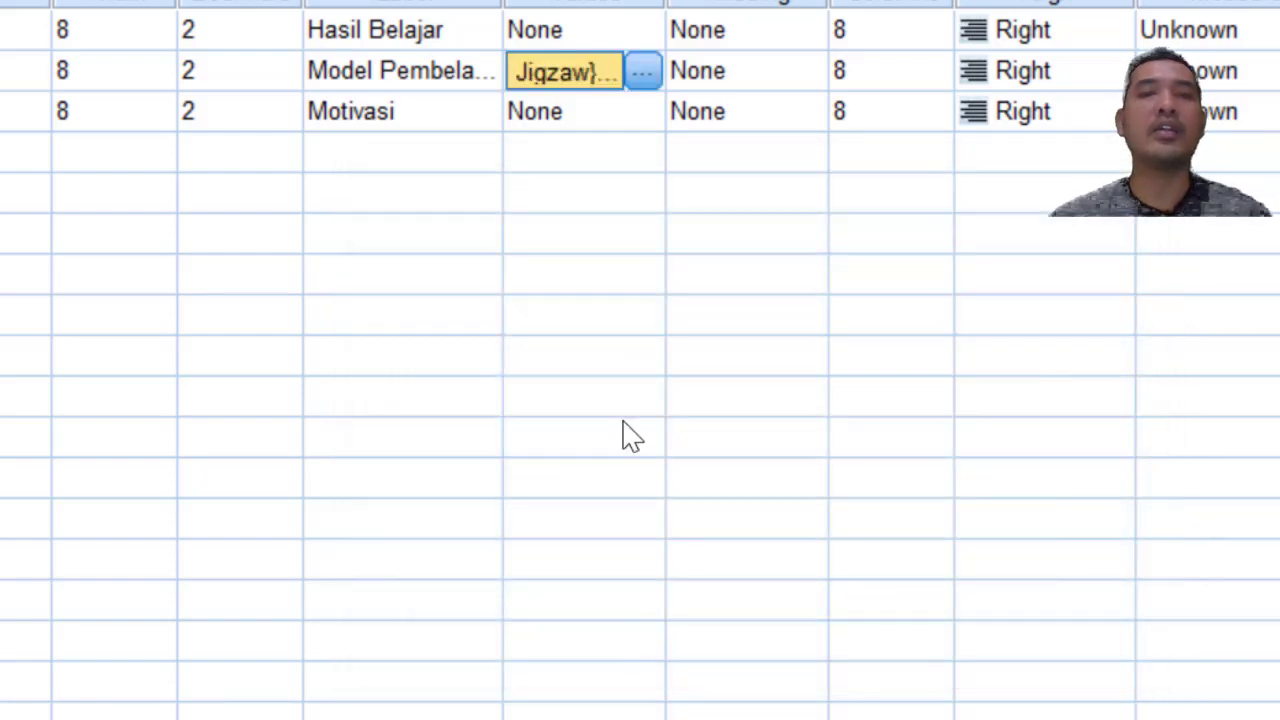
Open the value labels of the Motivasi variable and add the label Motivasi Tinggi for value 1
click(571, 120)
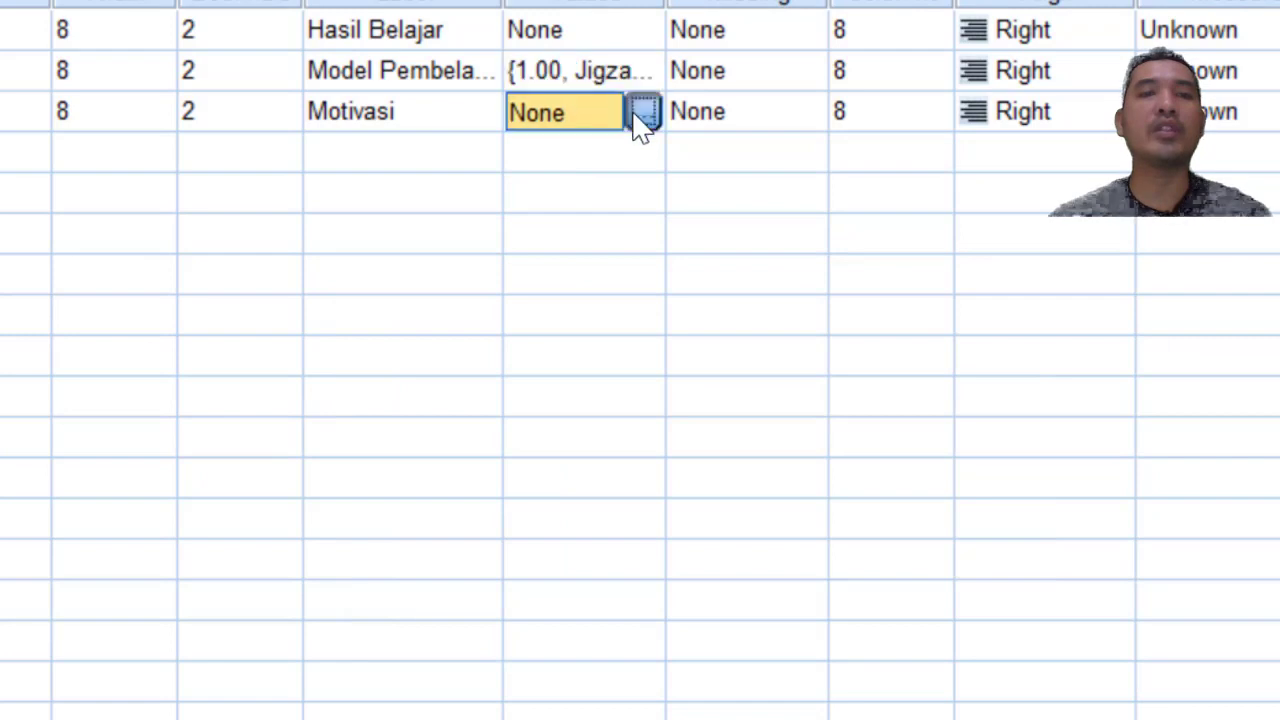
click(642, 114)
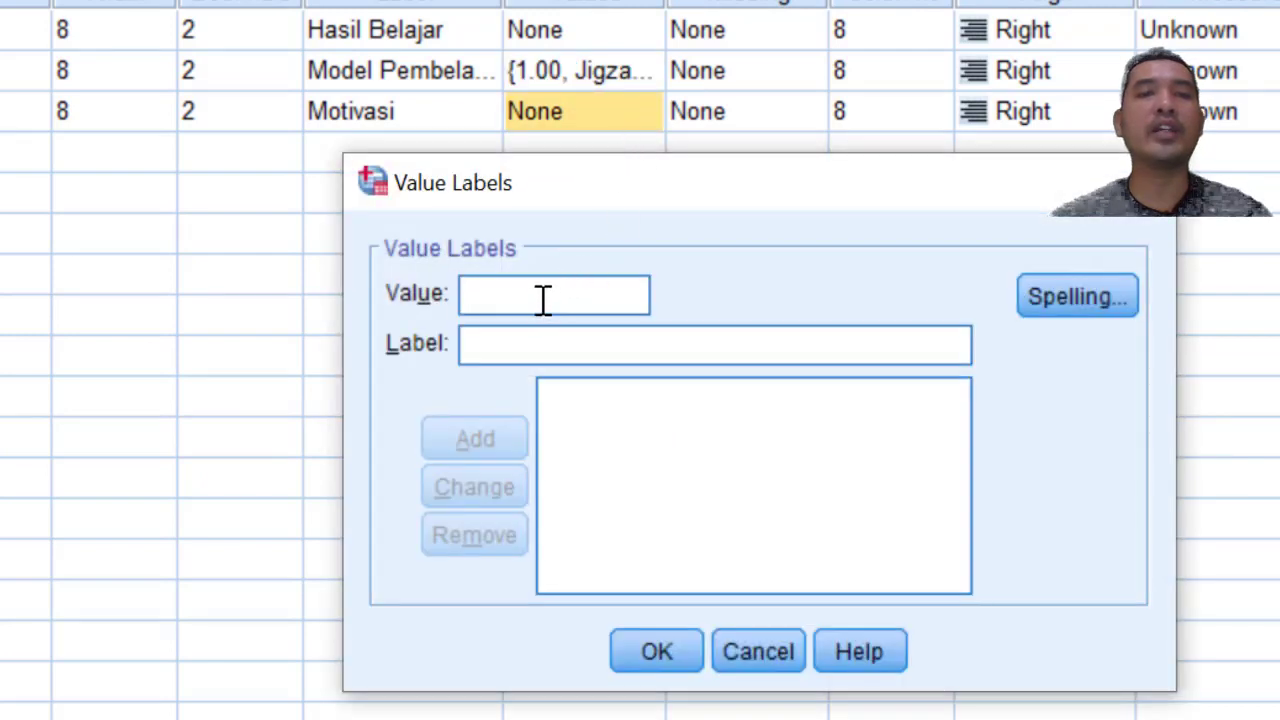
text(1)
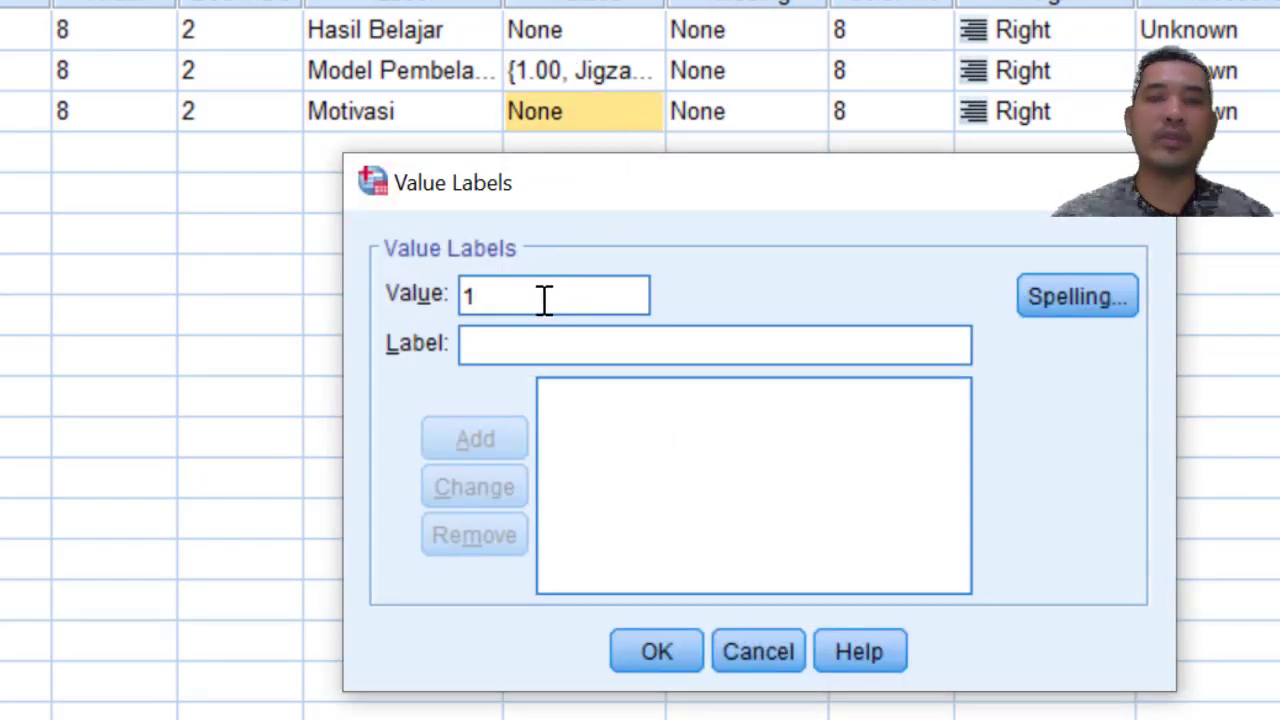
click(563, 343)
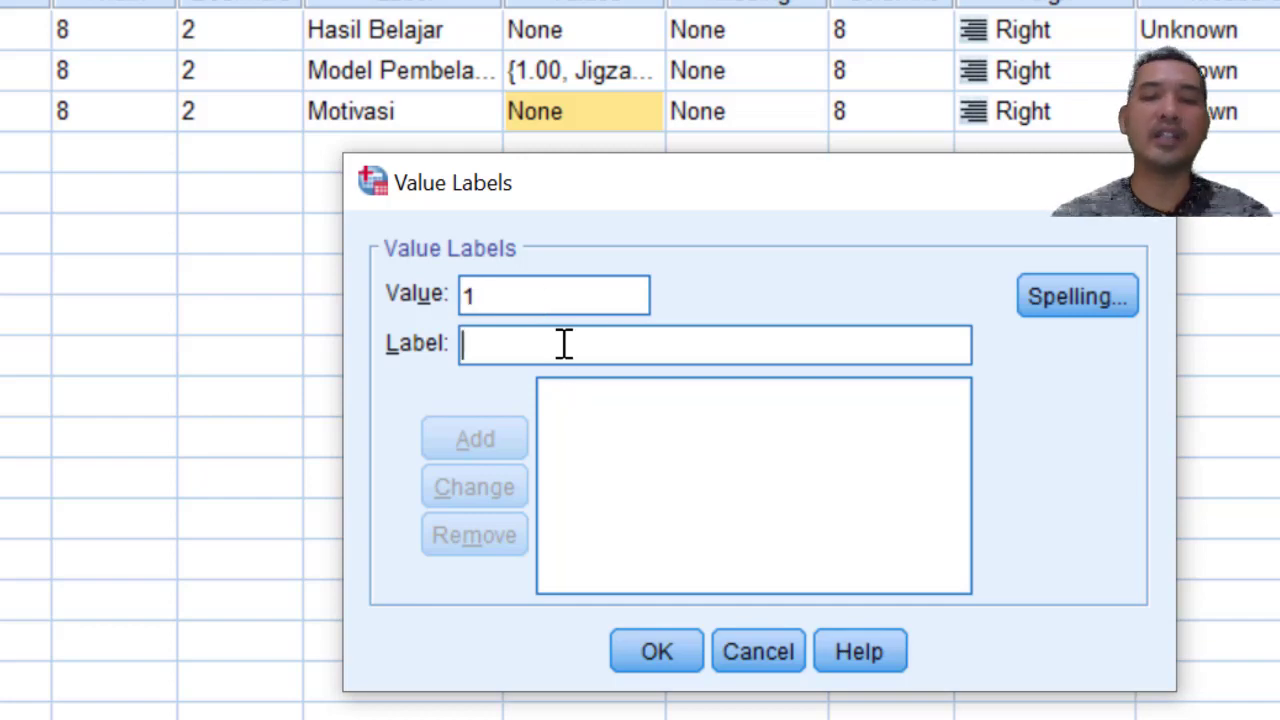
text(Motiva)
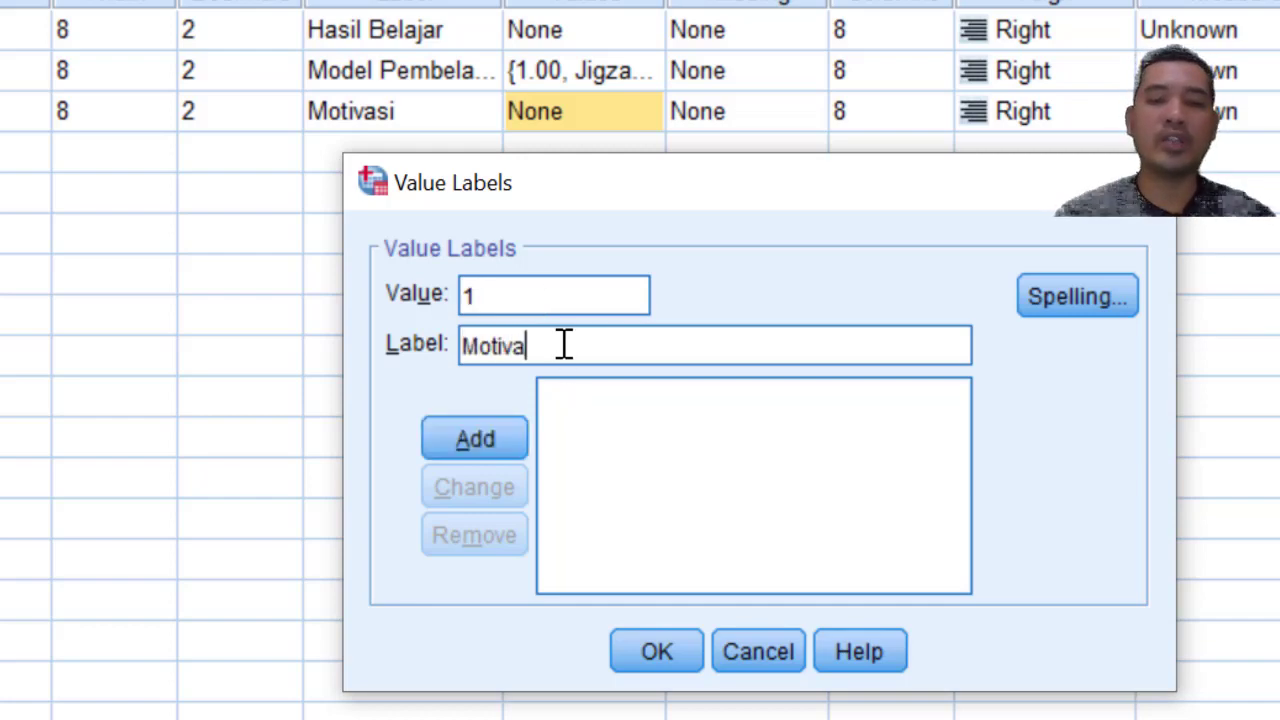
text(si Tinggi)
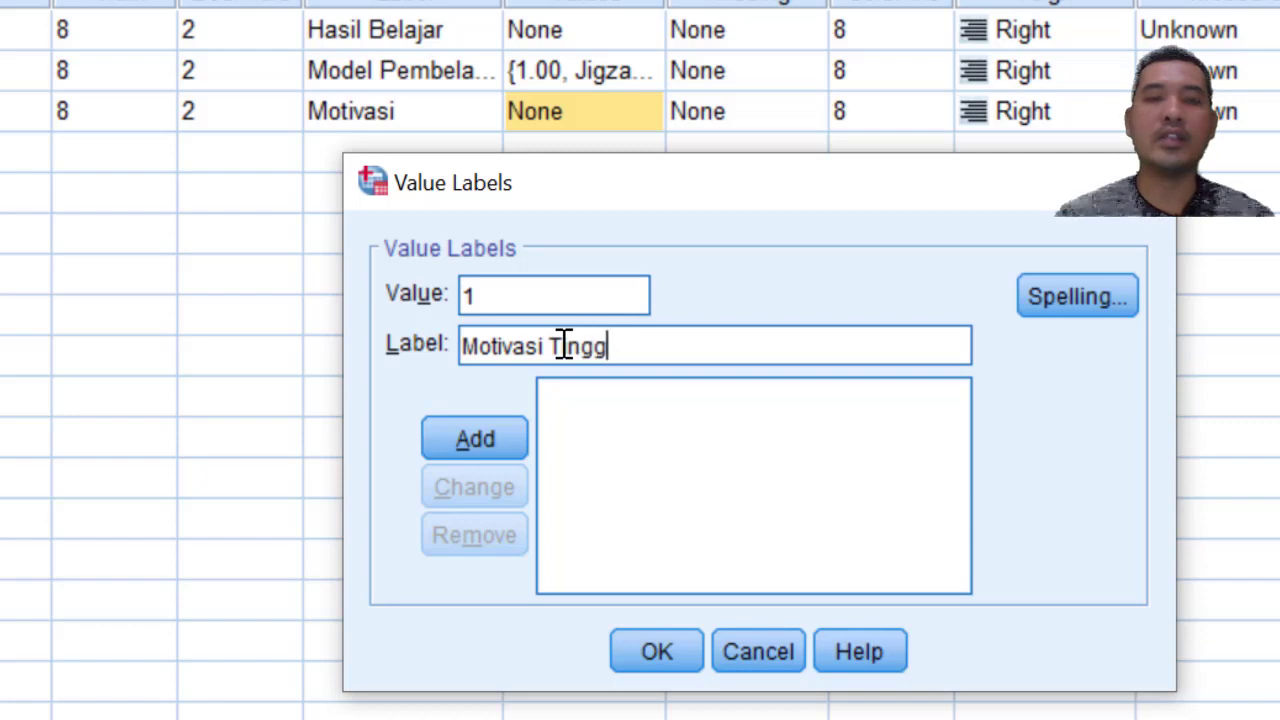
click(475, 447)
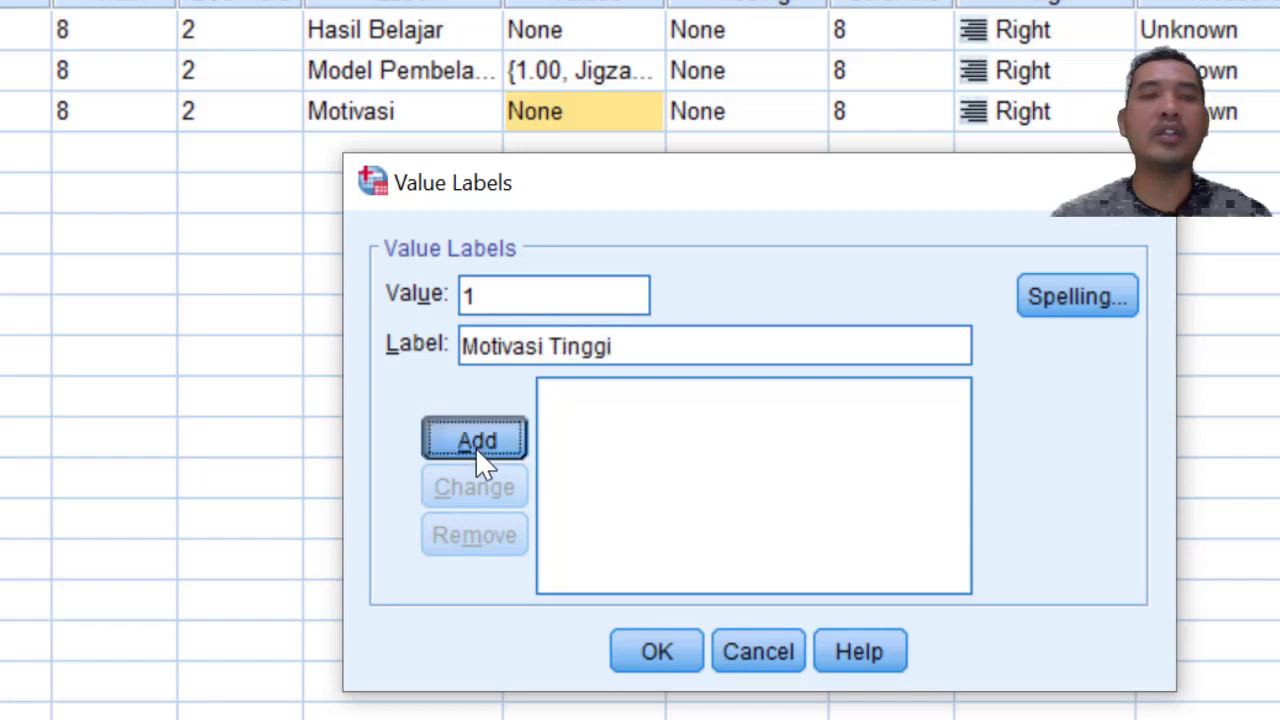
Add the label Motivasi Rendah for value 2 of the Motivasi variable and apply its value labels
click(568, 296)
text(2)
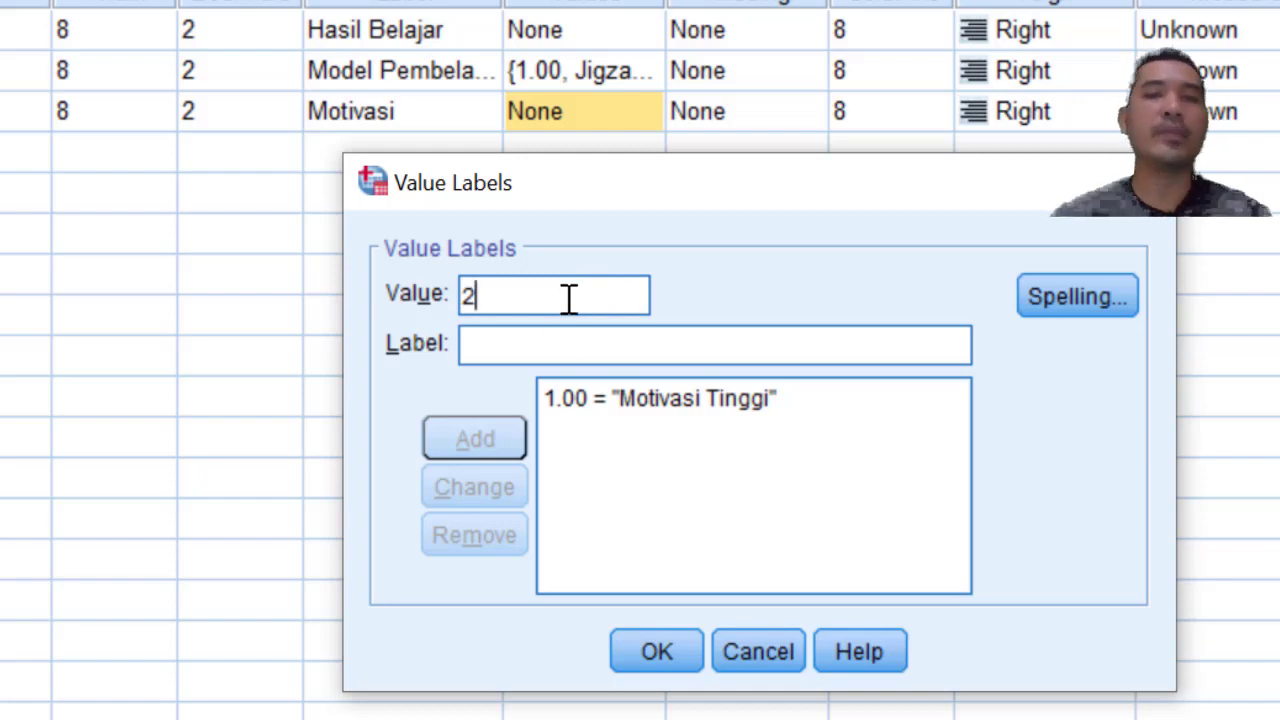
click(554, 340)
text(Mo)
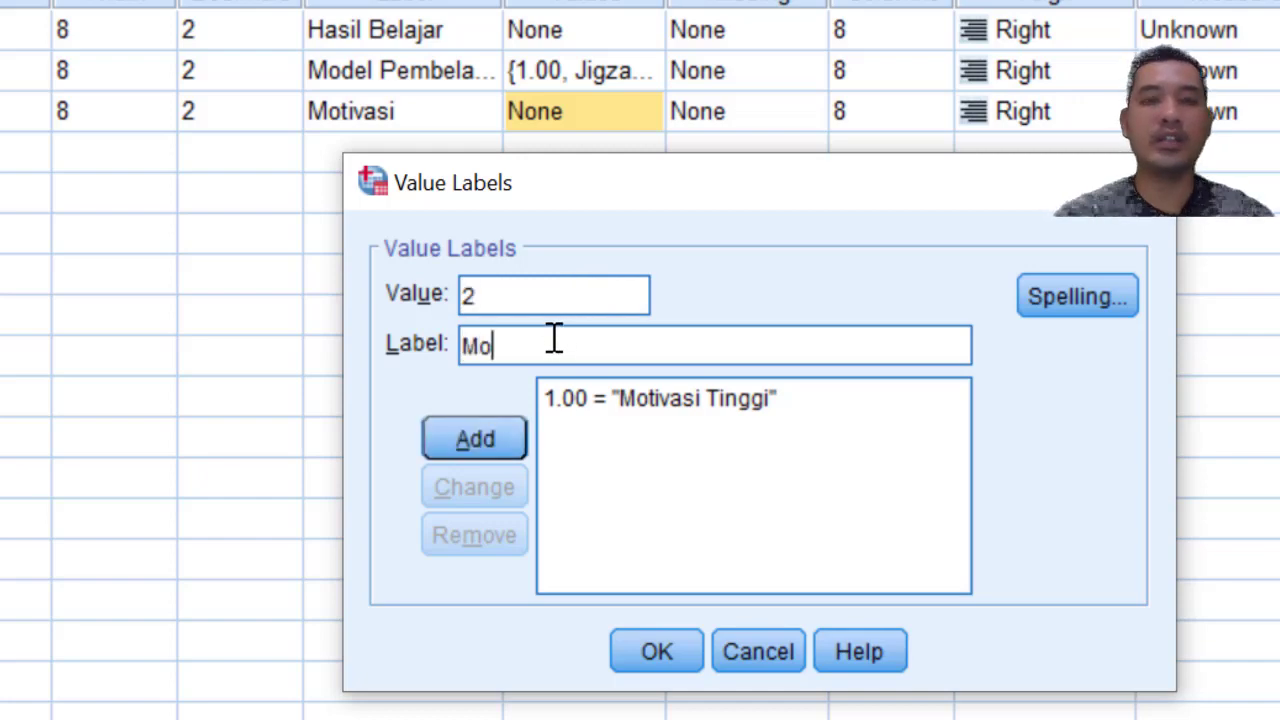
text(tivasi)
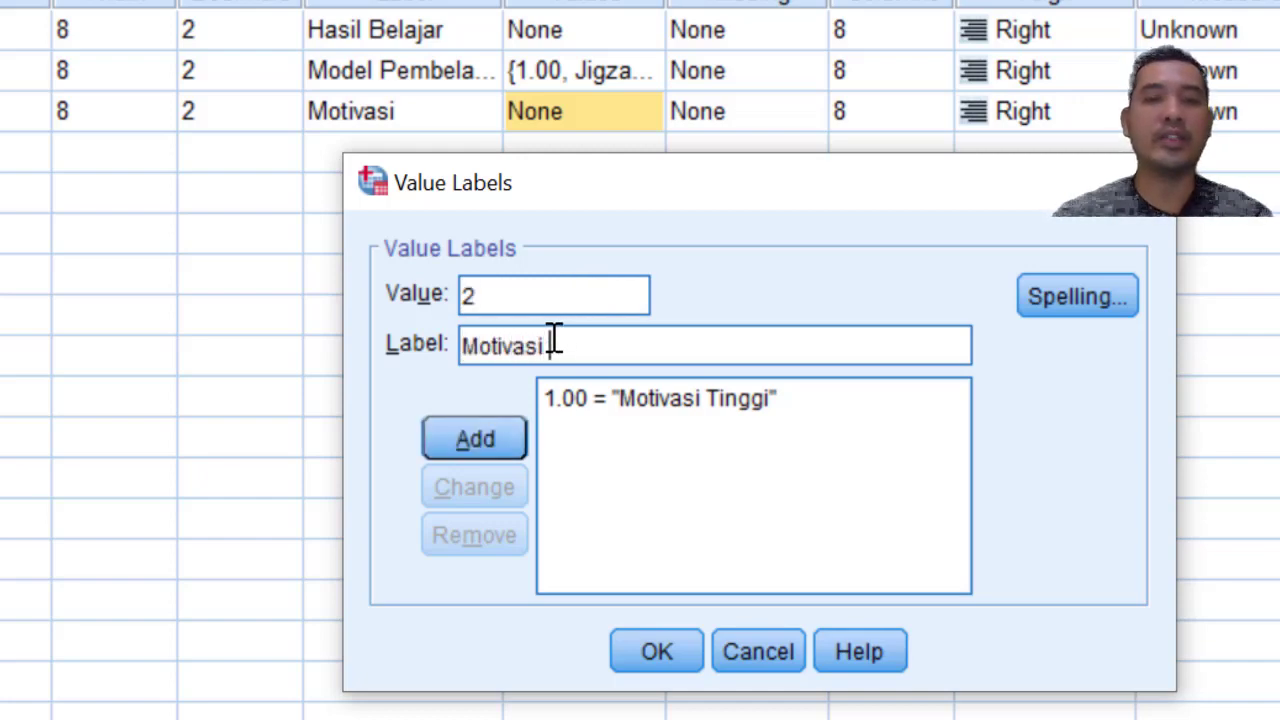
text( Rendah)
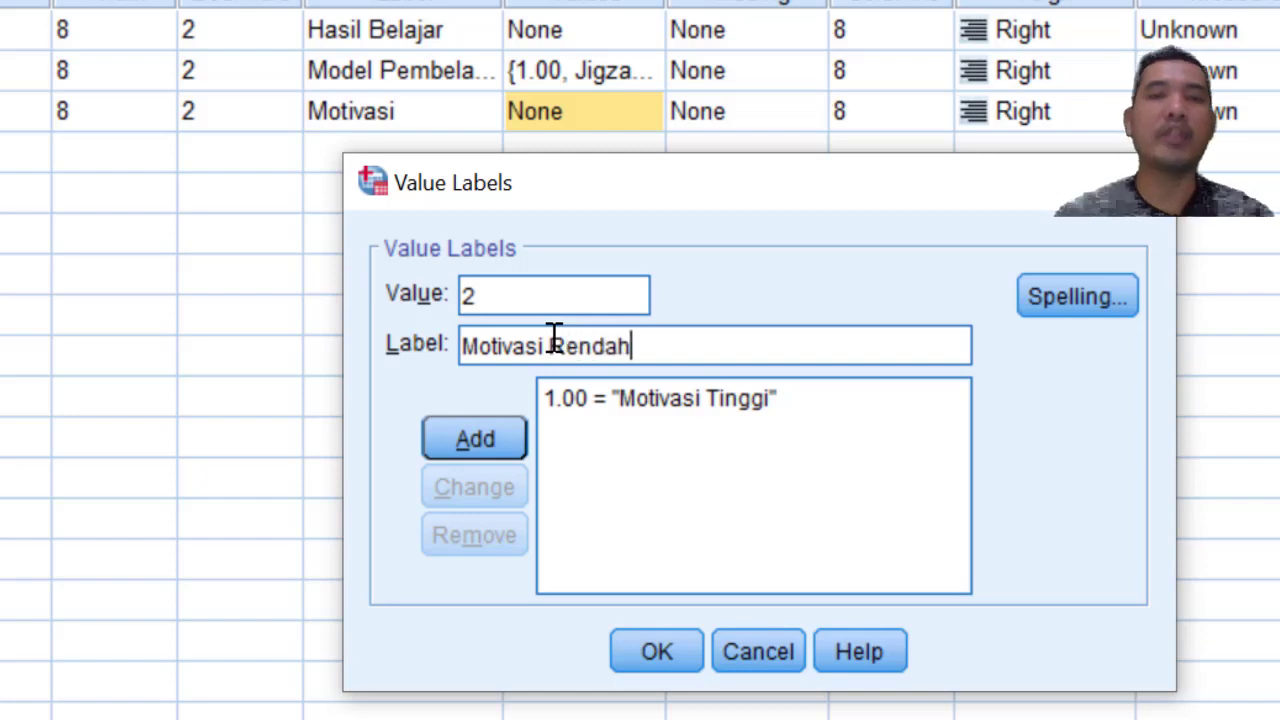
click(507, 435)
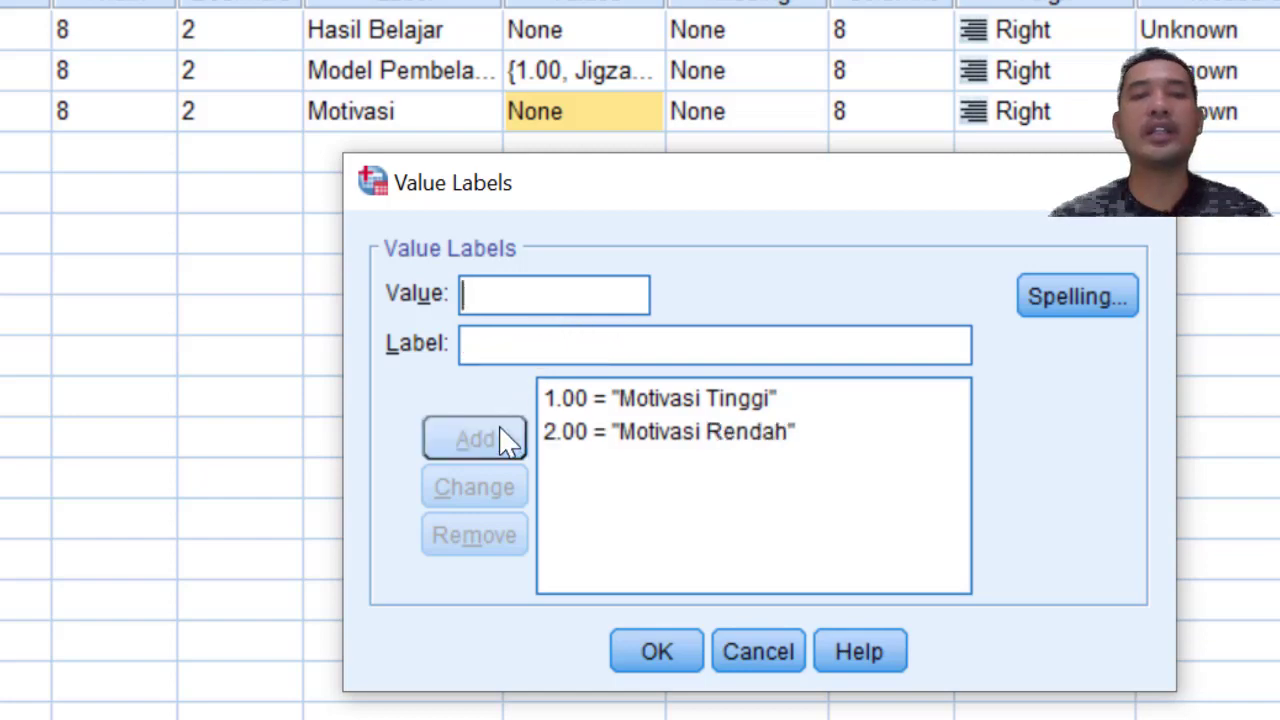
click(655, 648)
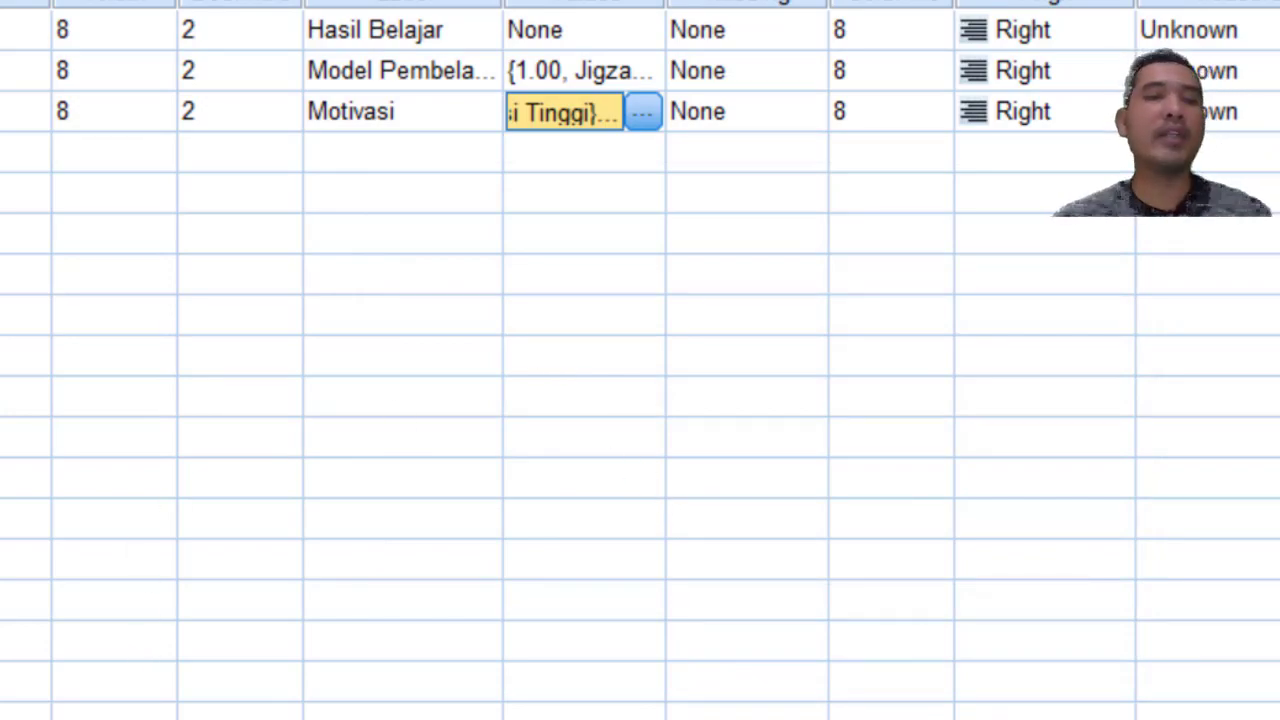
Return to the data values, start a General Linear Model Univariate analysis and assign Hasil Belajar as the dependent variable
click(12, 680)
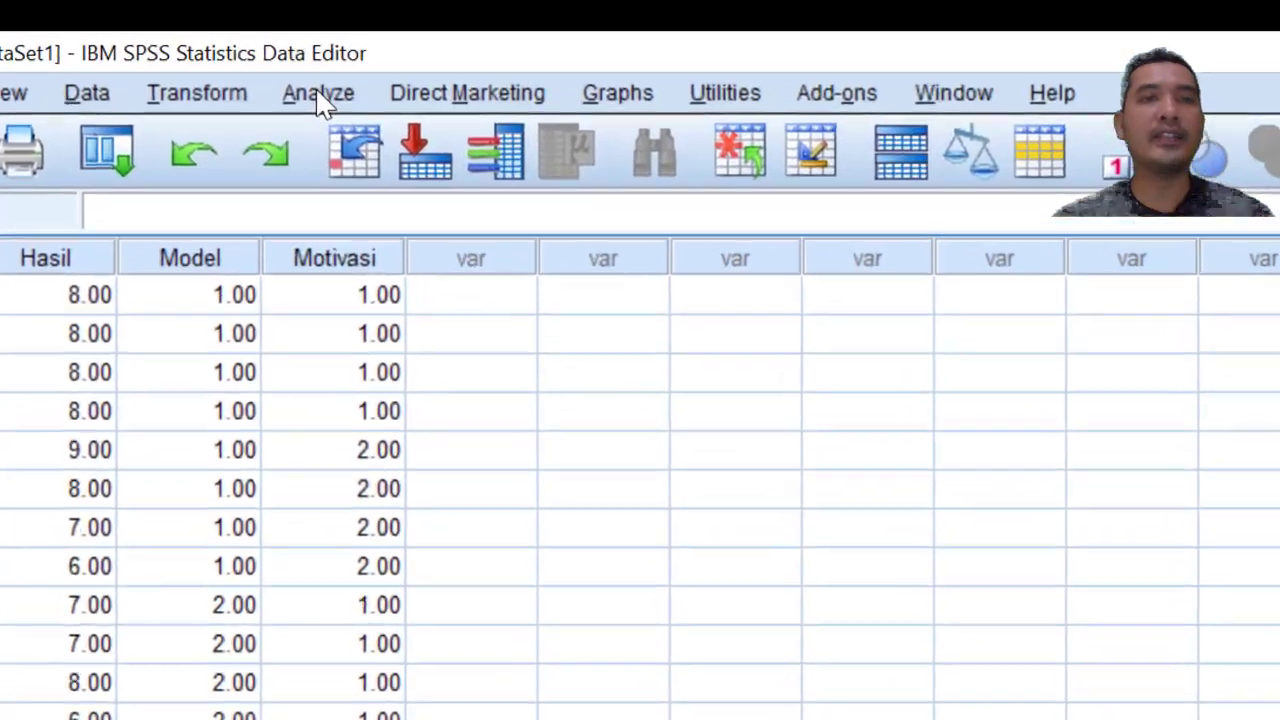
click(280, 36)
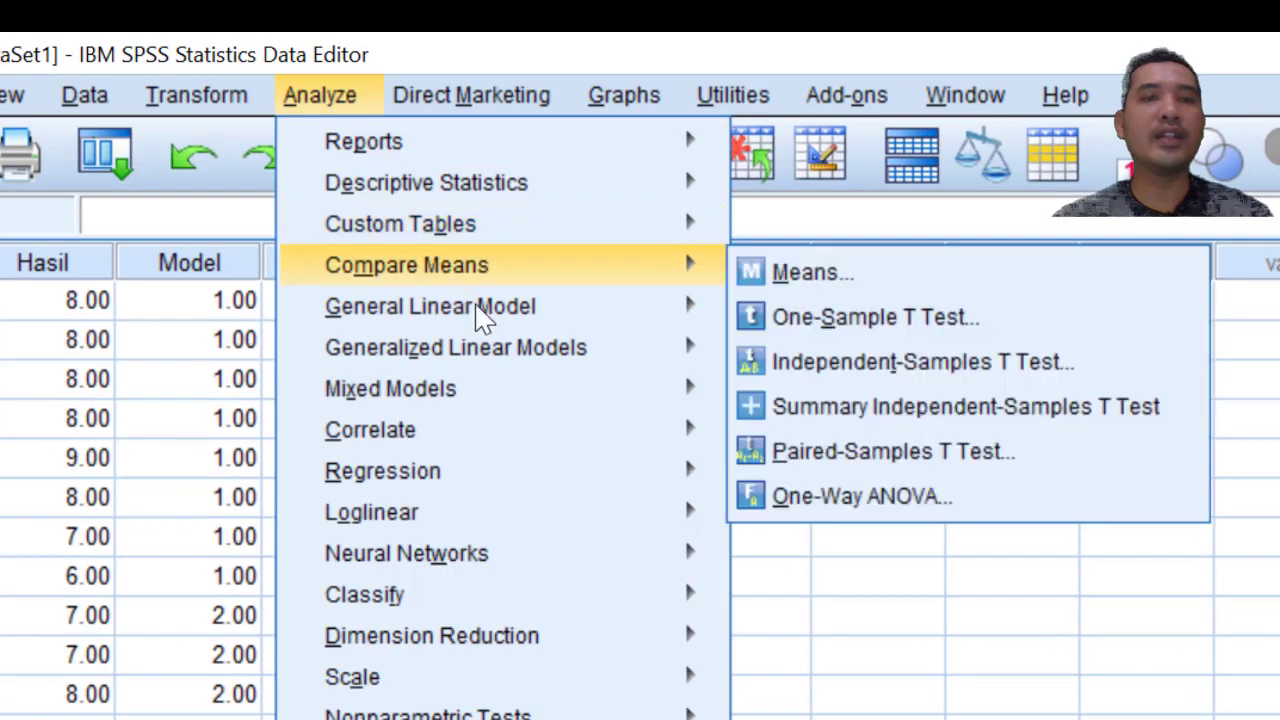
mouse_move(670, 320)
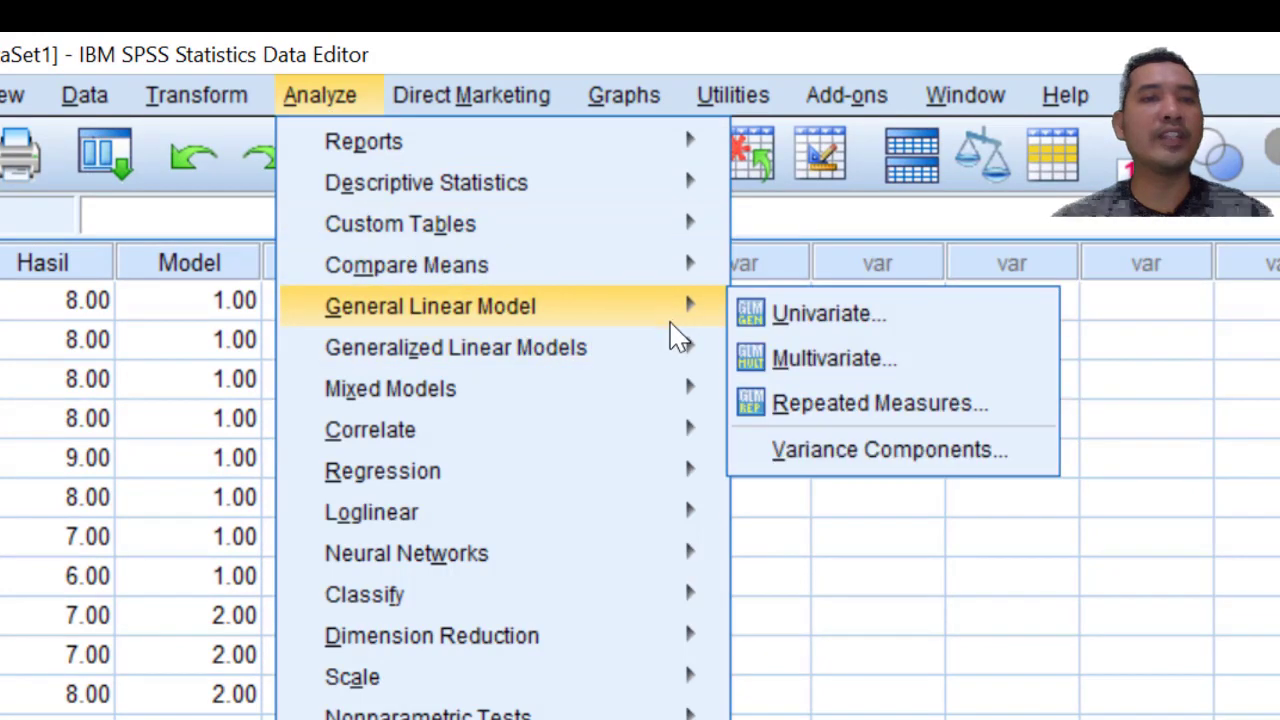
mouse_move(680, 355)
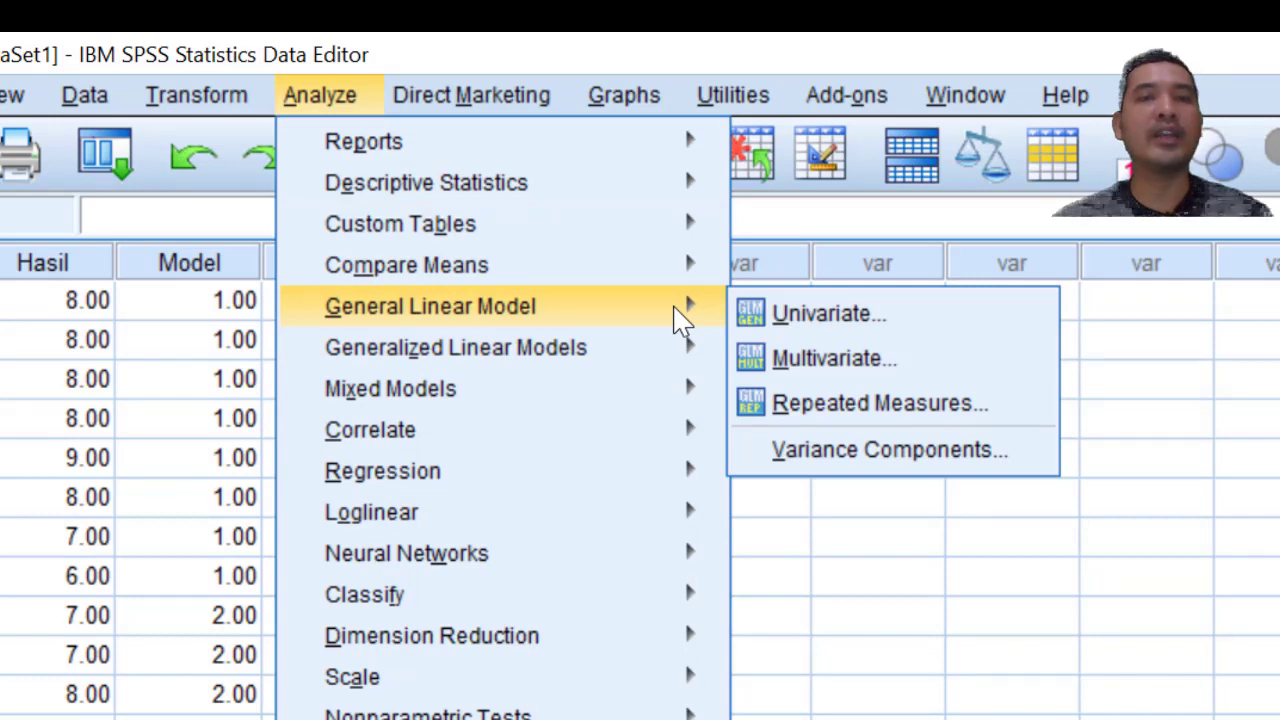
click(785, 313)
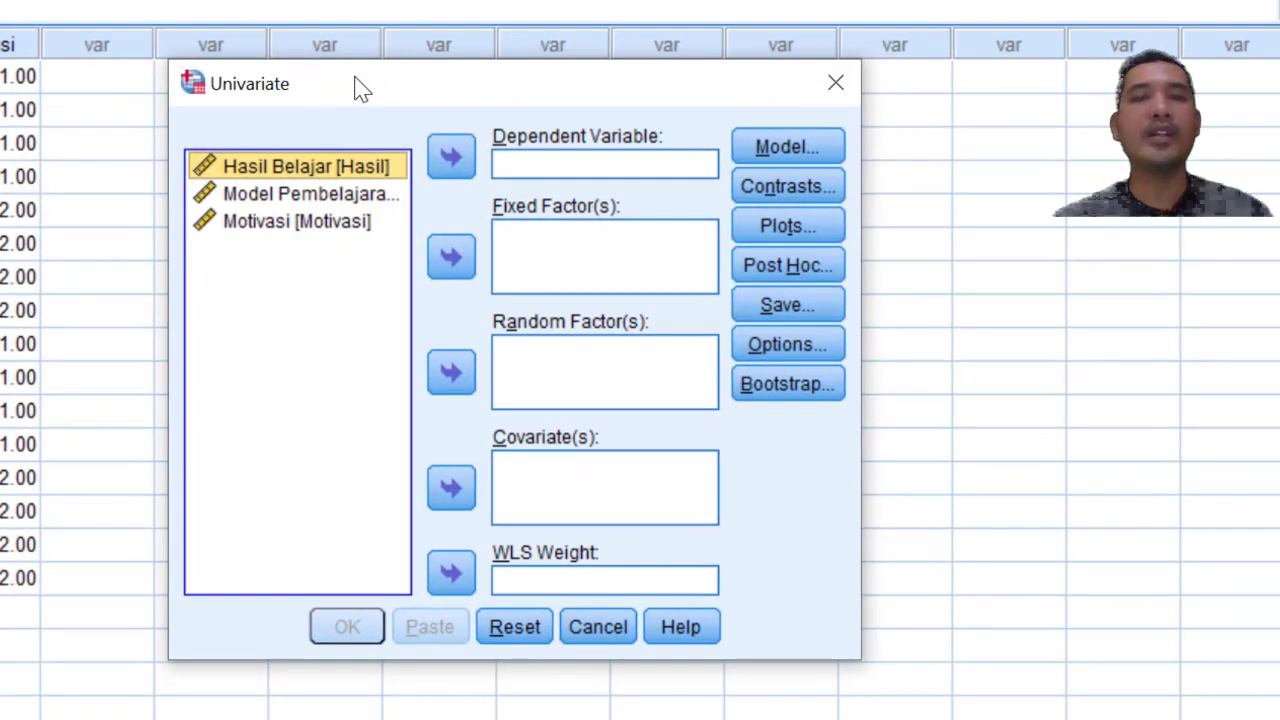
click(451, 158)
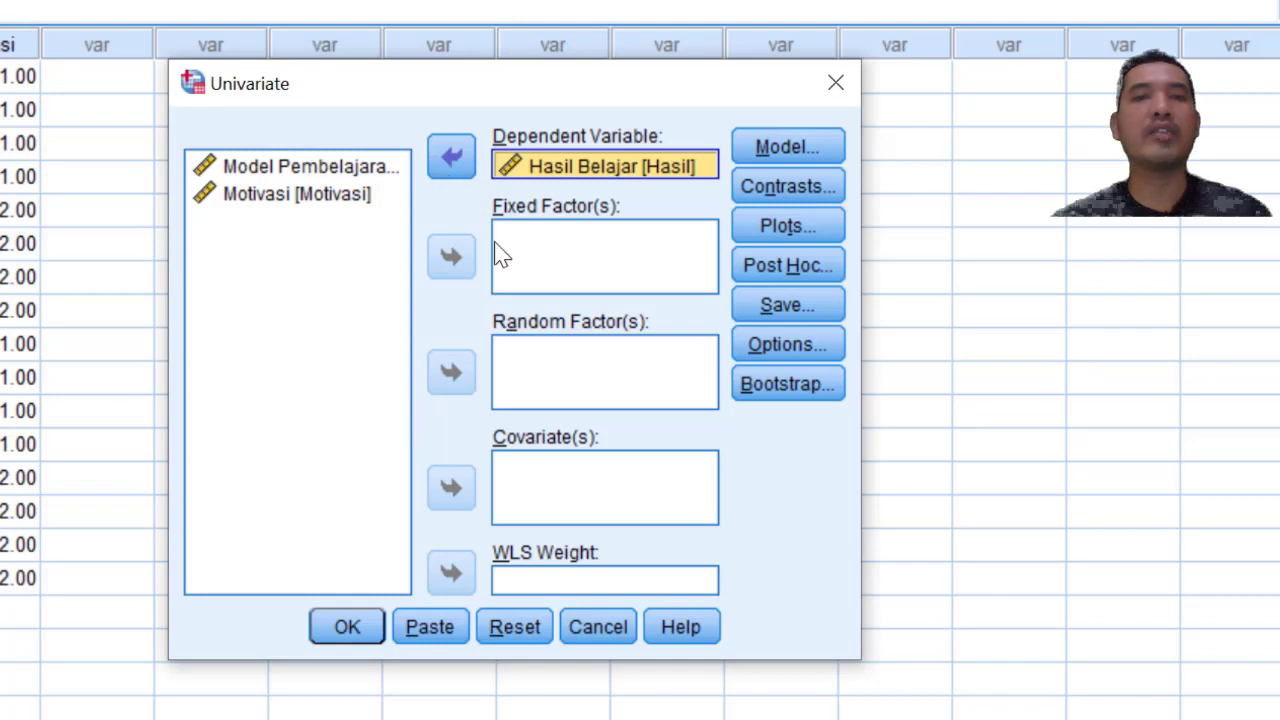
Assign Model Pembelajaran and Motivasi as fixed factors of the univariate analysis
click(362, 172)
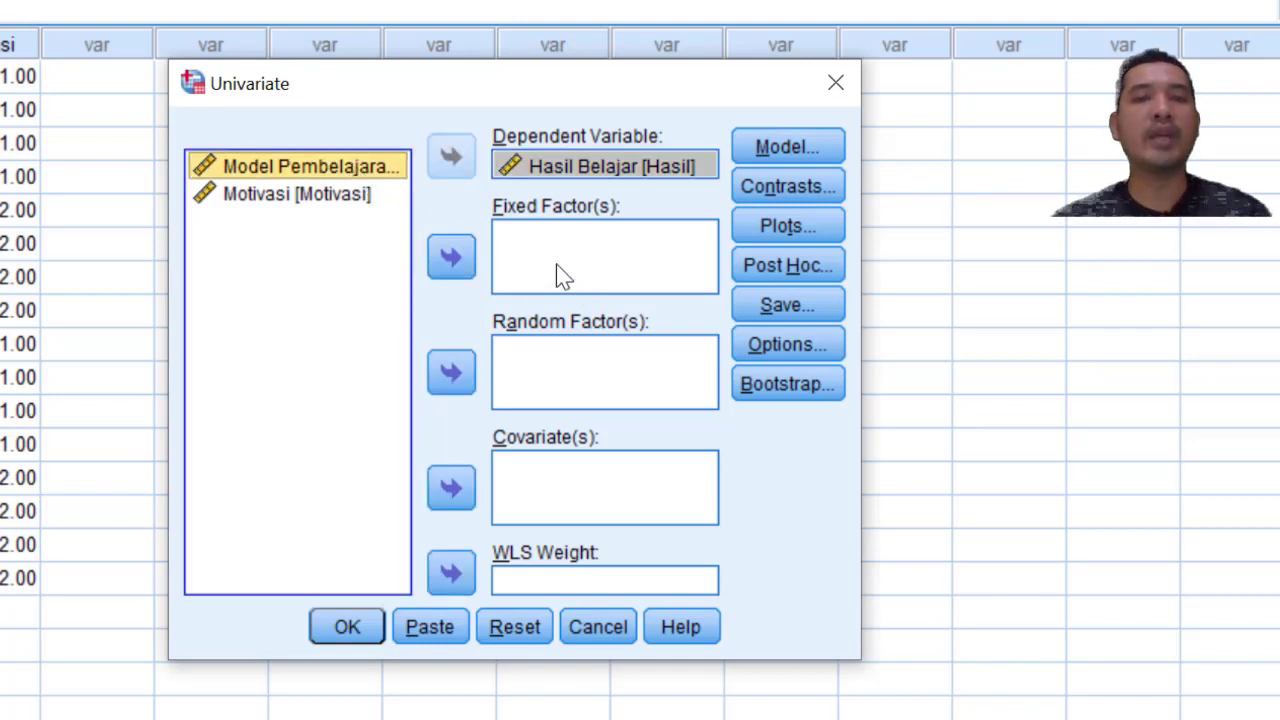
click(449, 260)
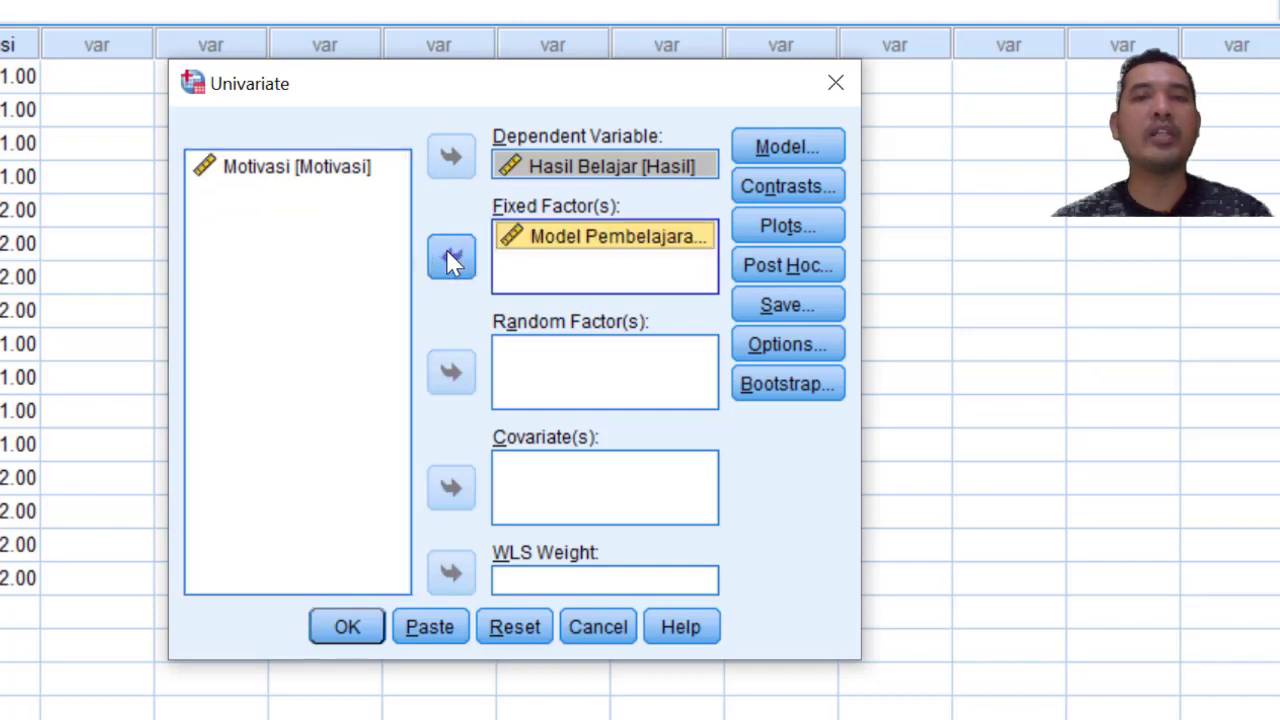
click(337, 185)
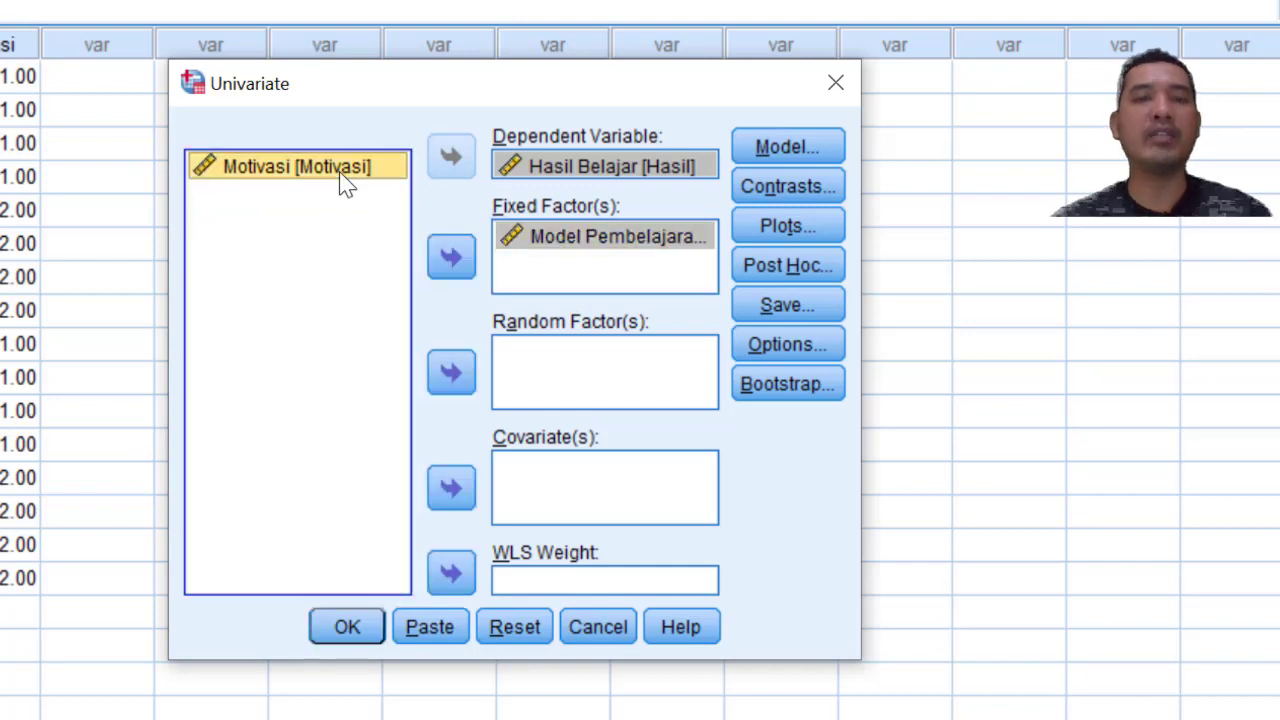
click(455, 262)
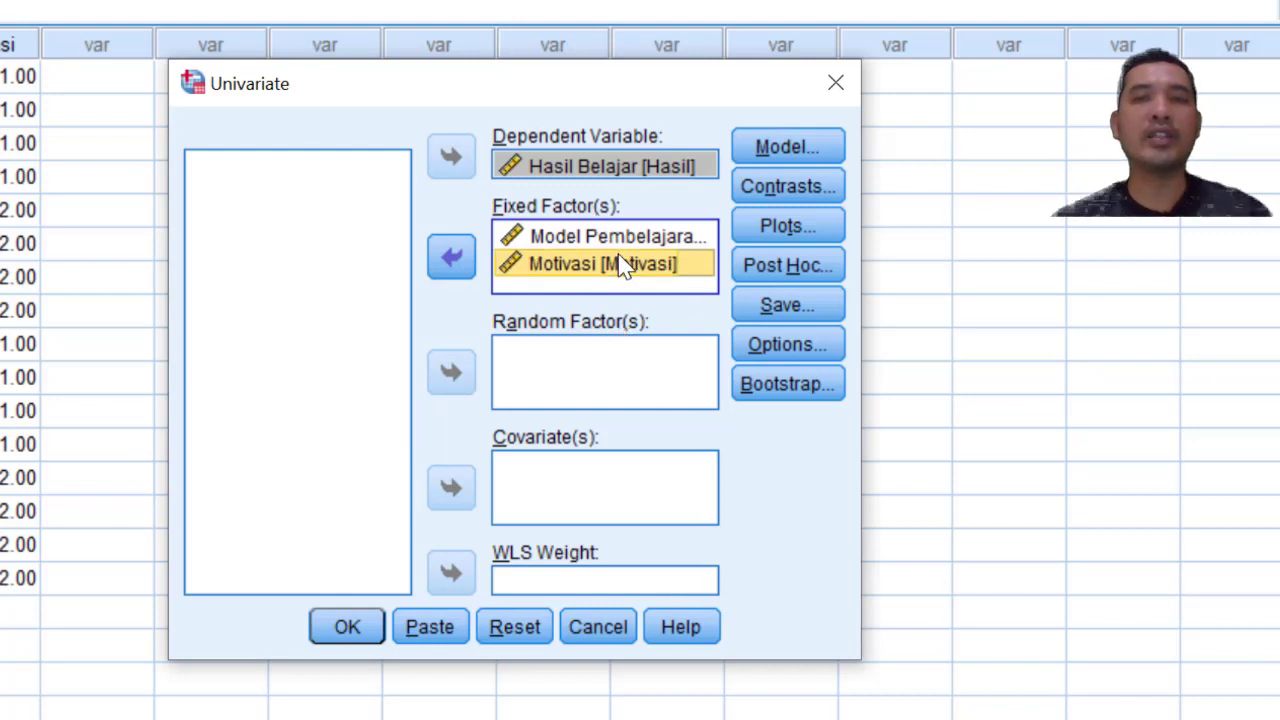
Add a Model*Motivasi profile plot with Model on the horizontal axis and Motivasi as separate lines
click(797, 228)
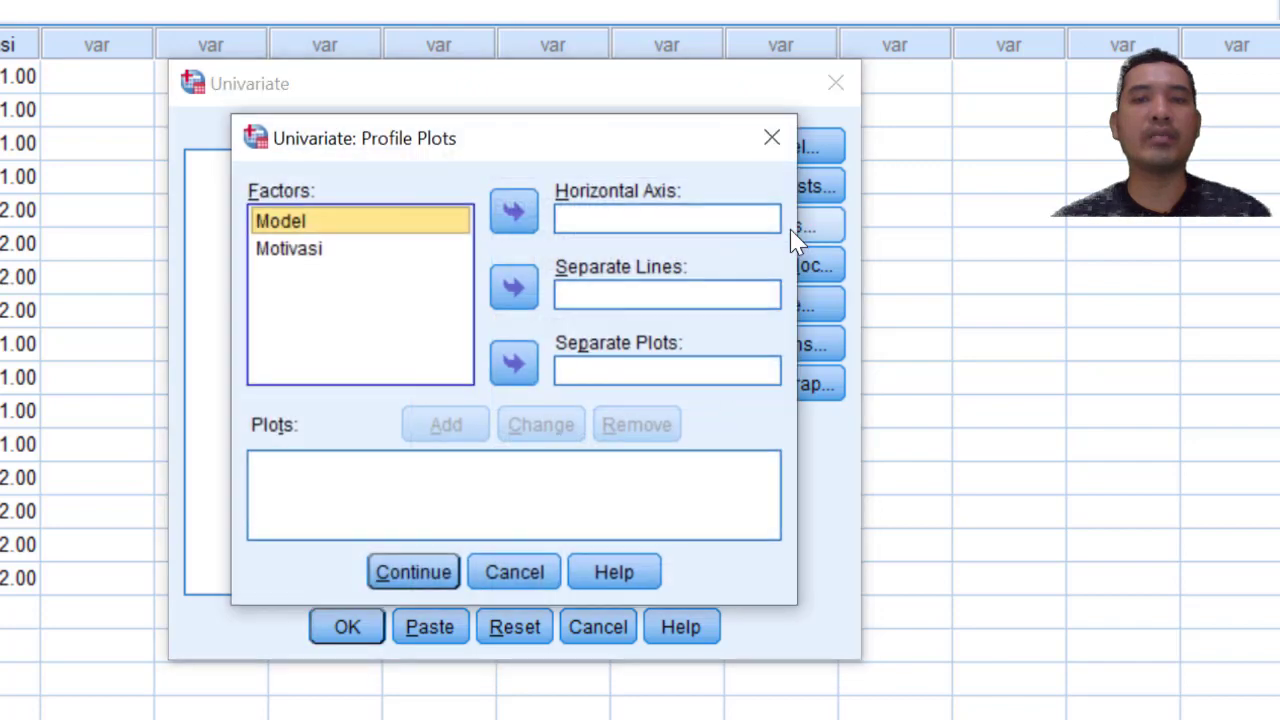
click(514, 214)
click(333, 252)
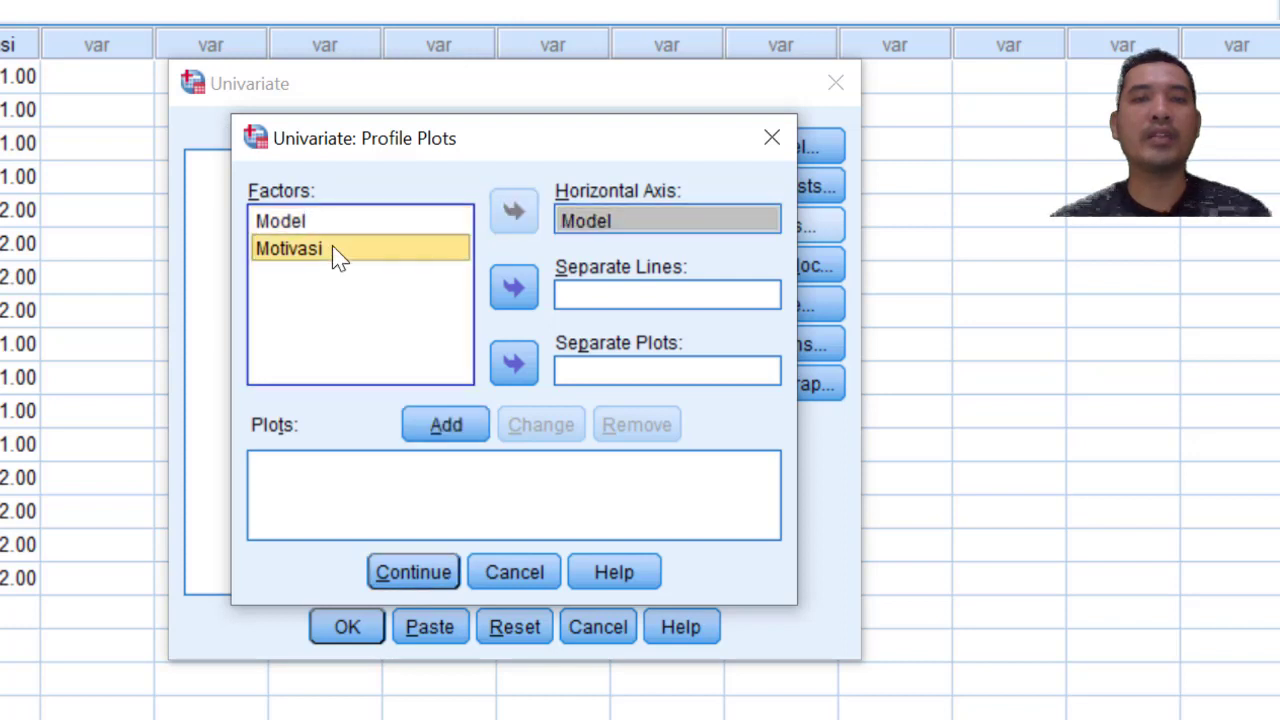
click(514, 289)
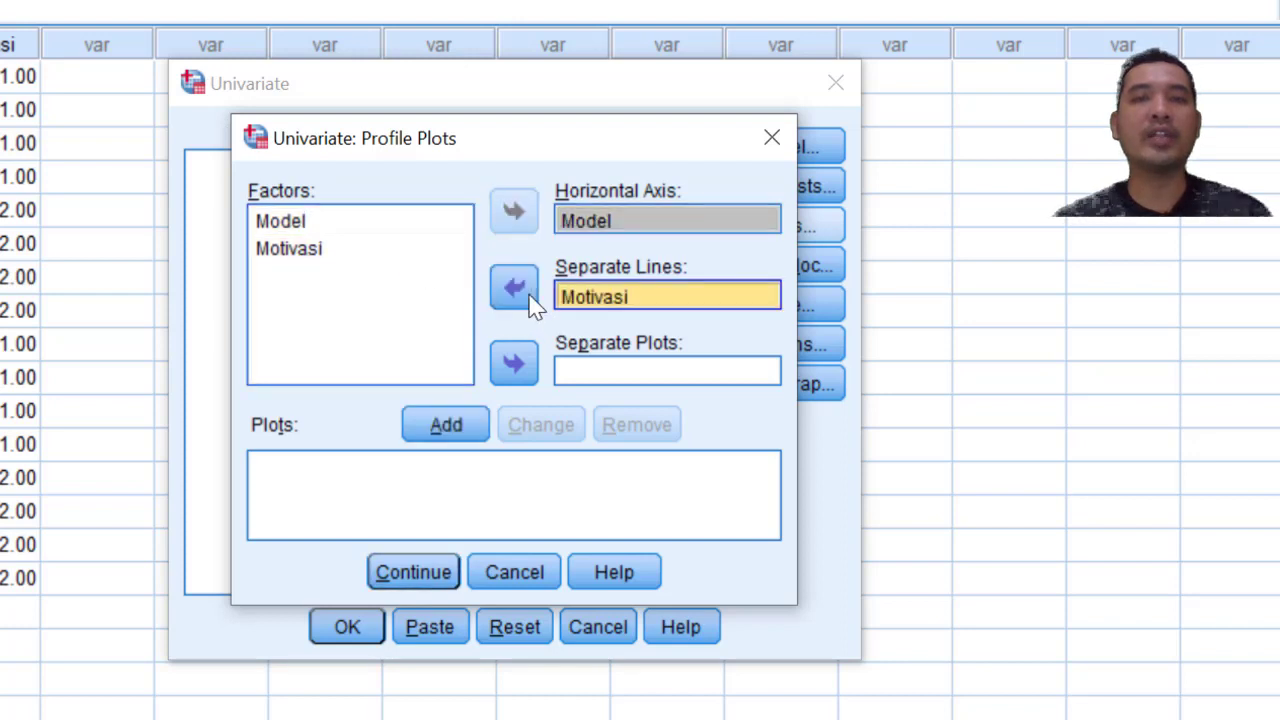
click(446, 426)
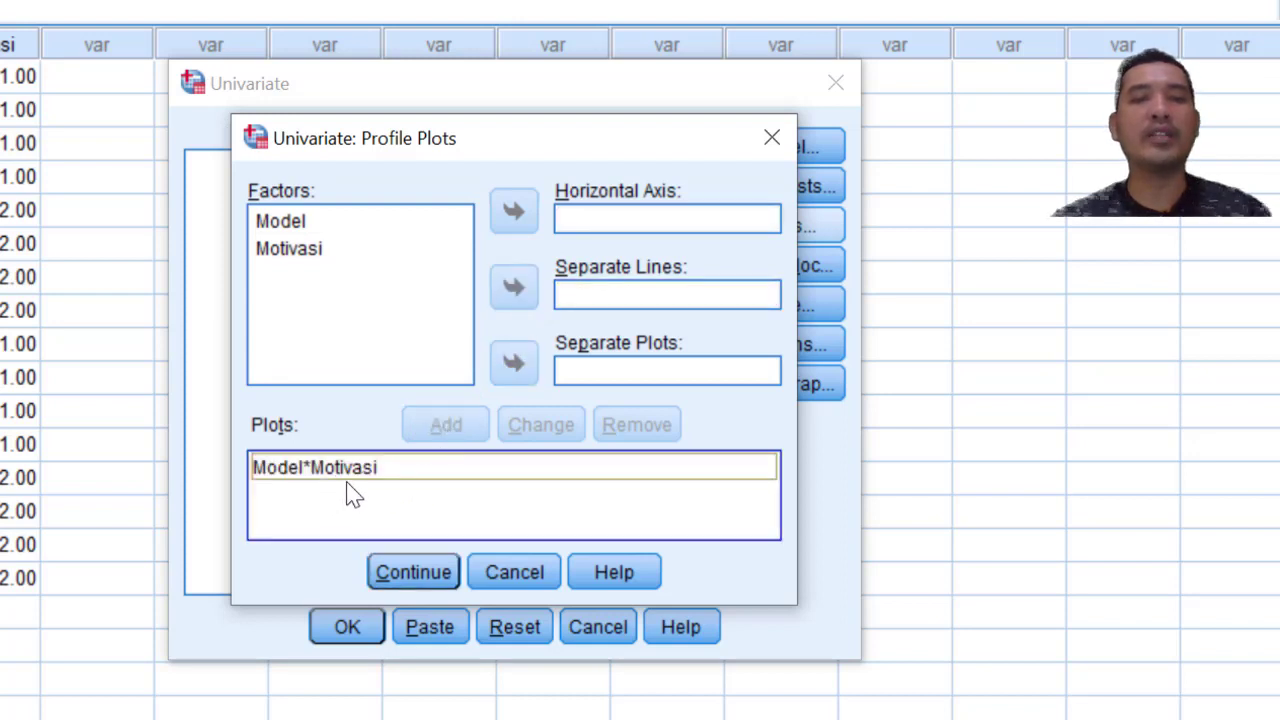
click(413, 573)
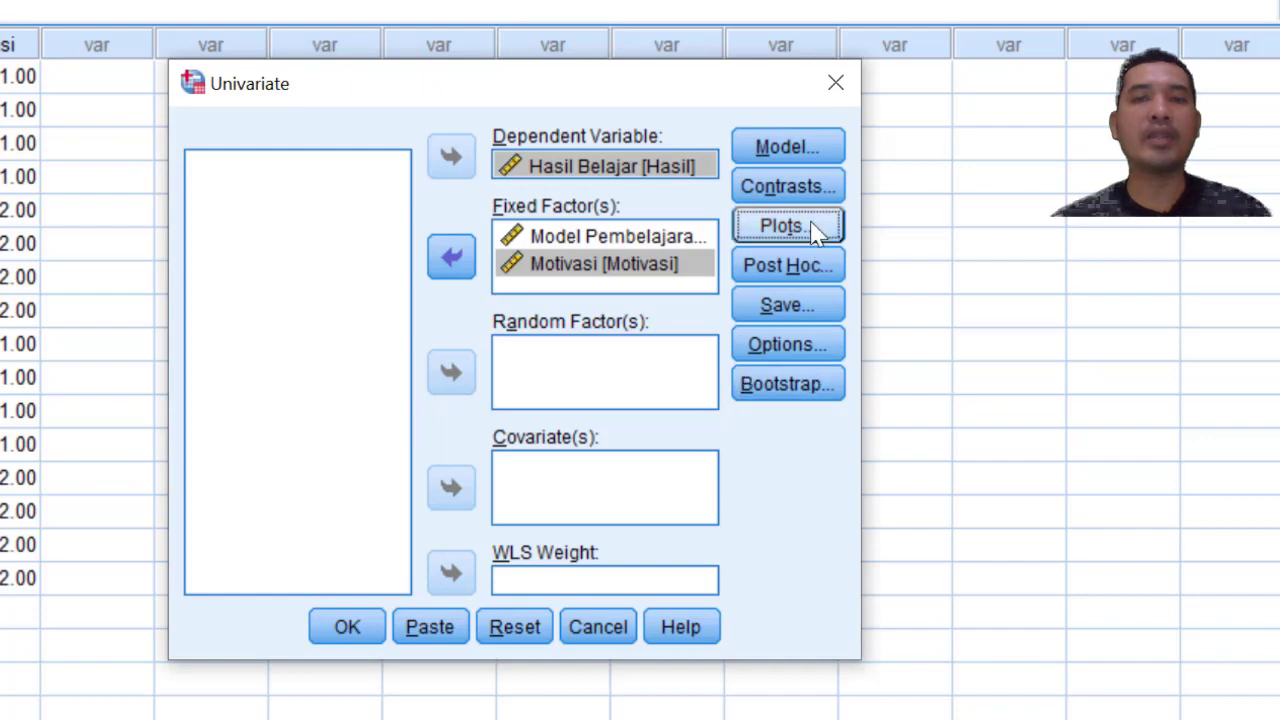
Request Tukey and Scheffe post hoc tests for both the Model and Motivasi factors
click(812, 272)
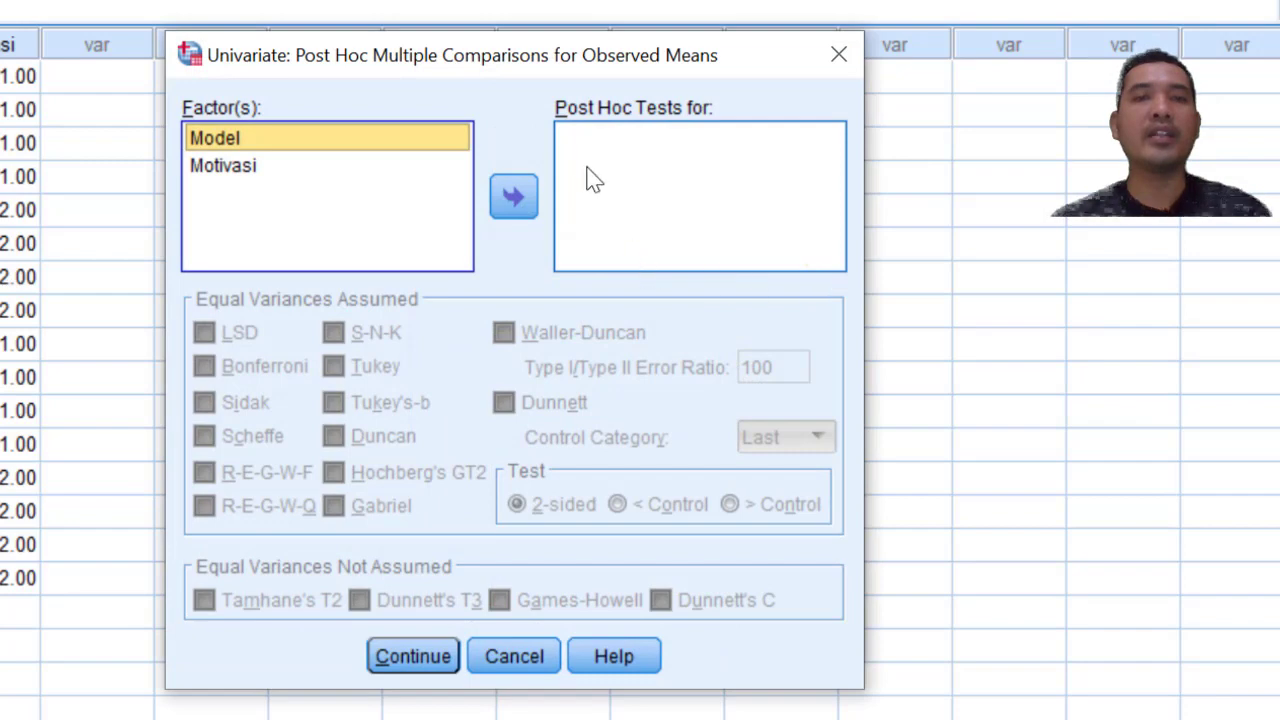
click(272, 147)
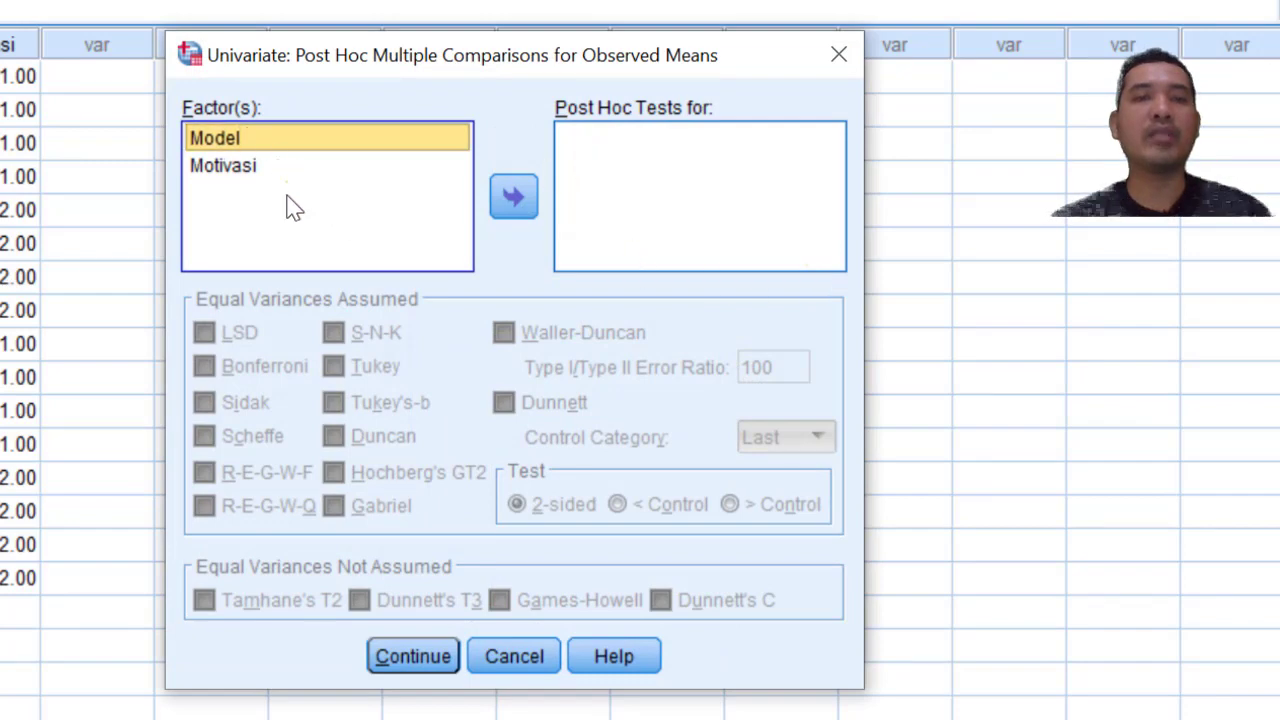
click(527, 206)
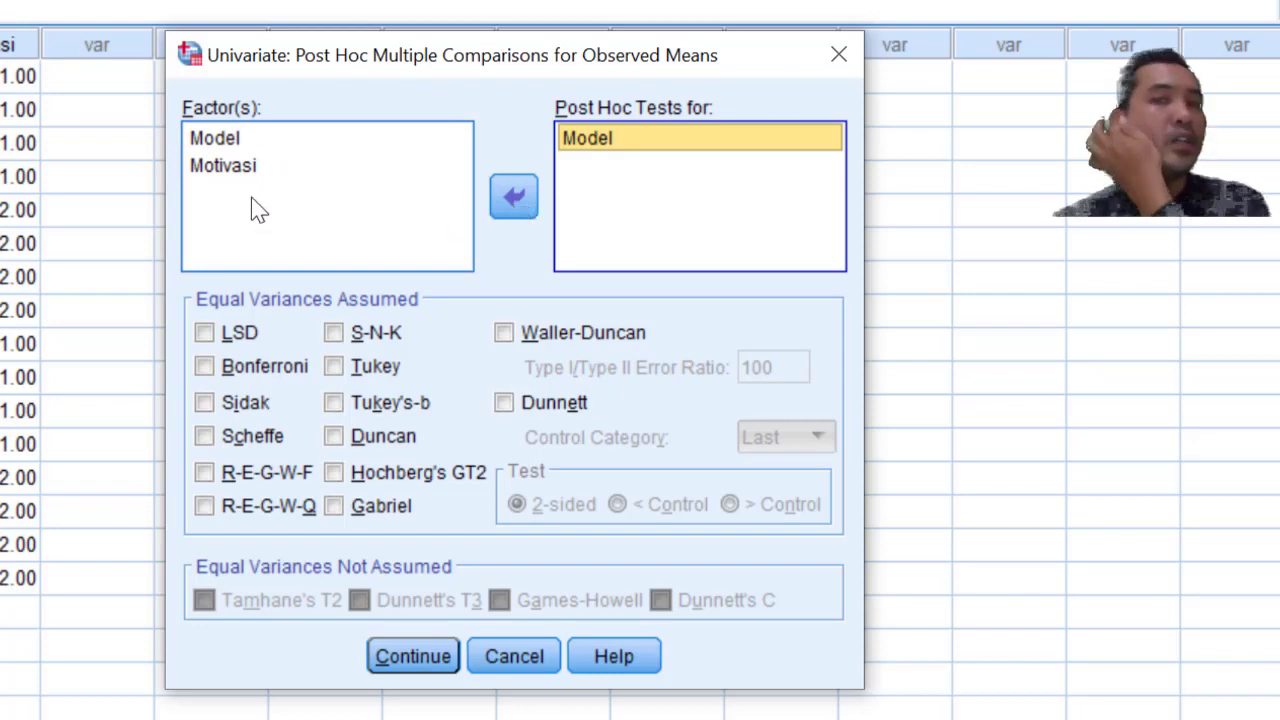
click(236, 170)
click(508, 196)
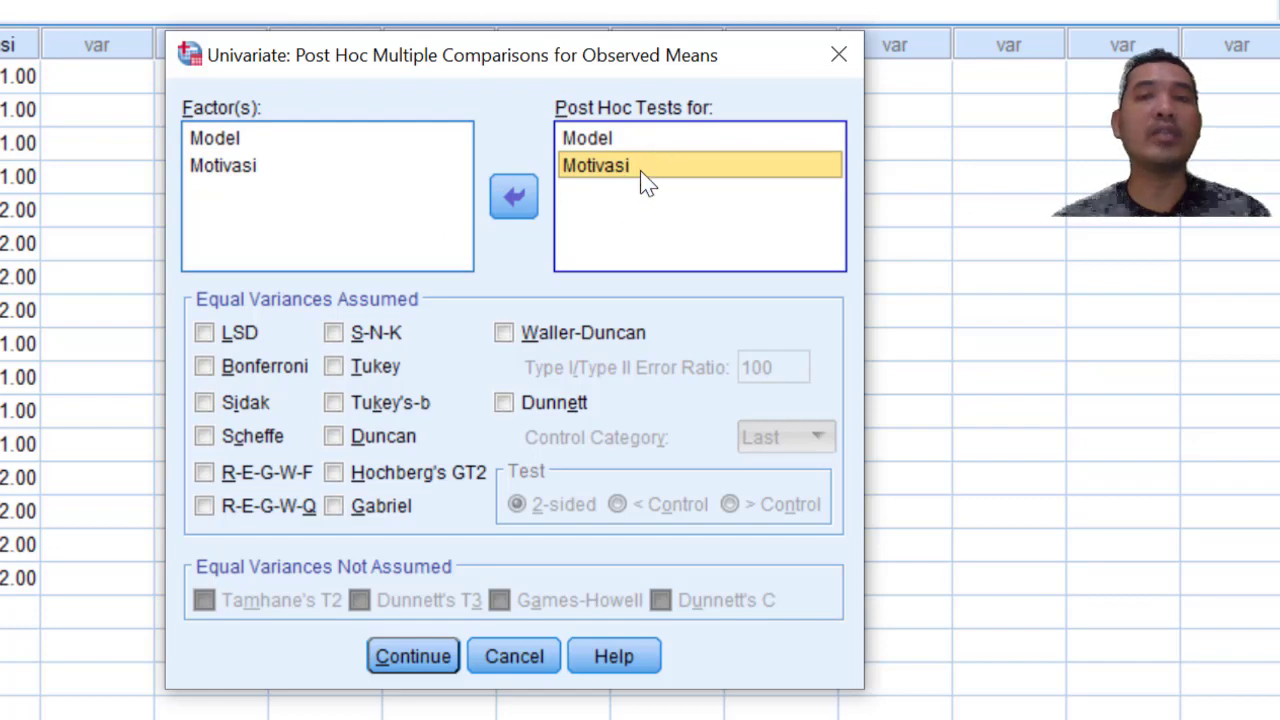
click(336, 368)
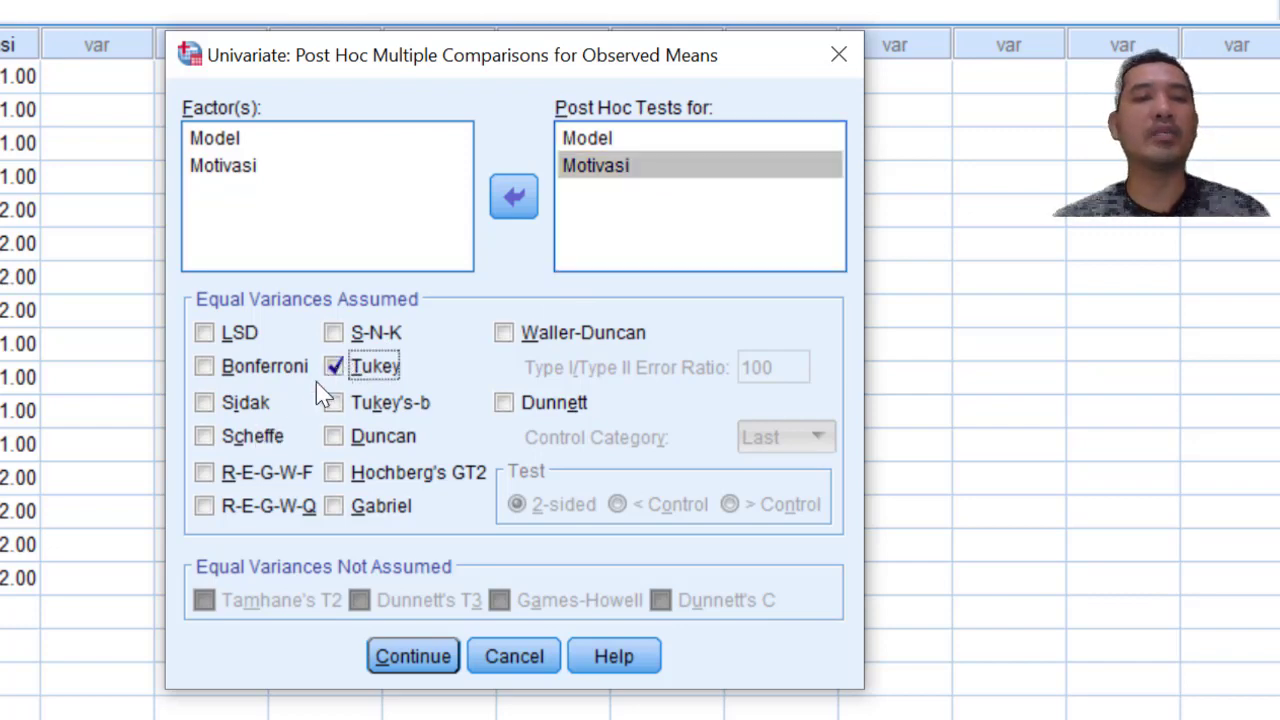
click(205, 438)
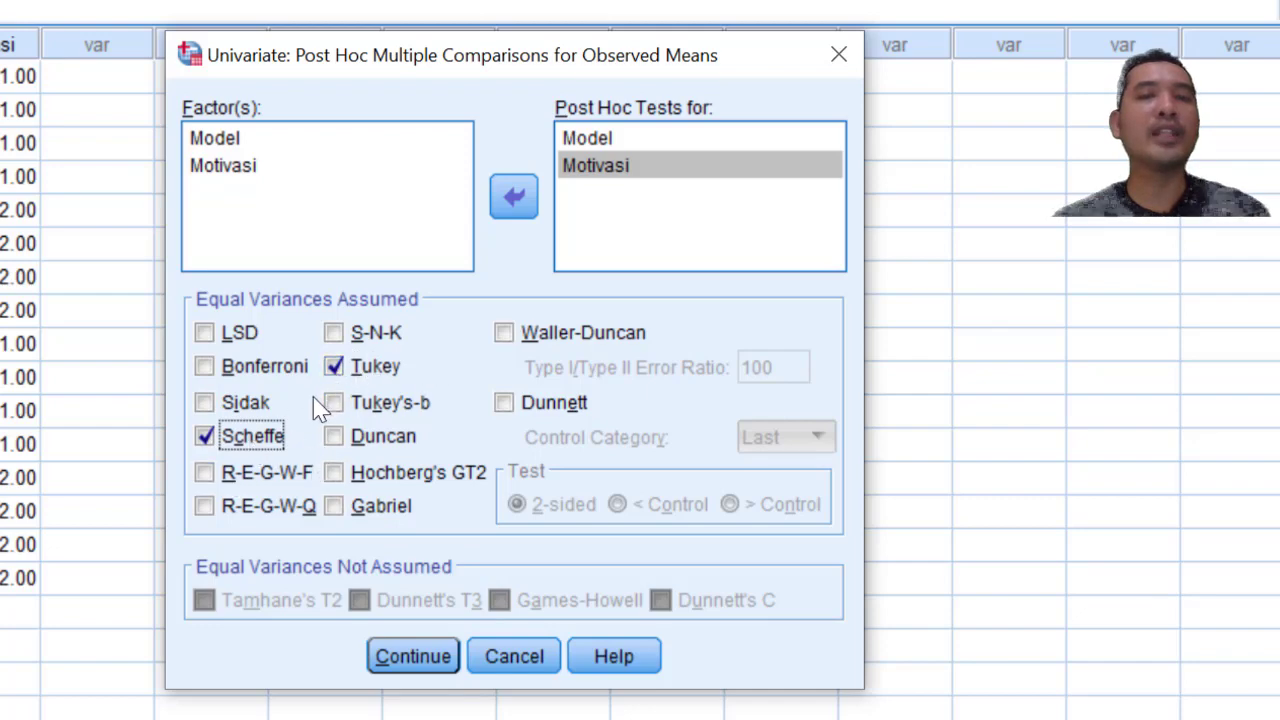
click(410, 660)
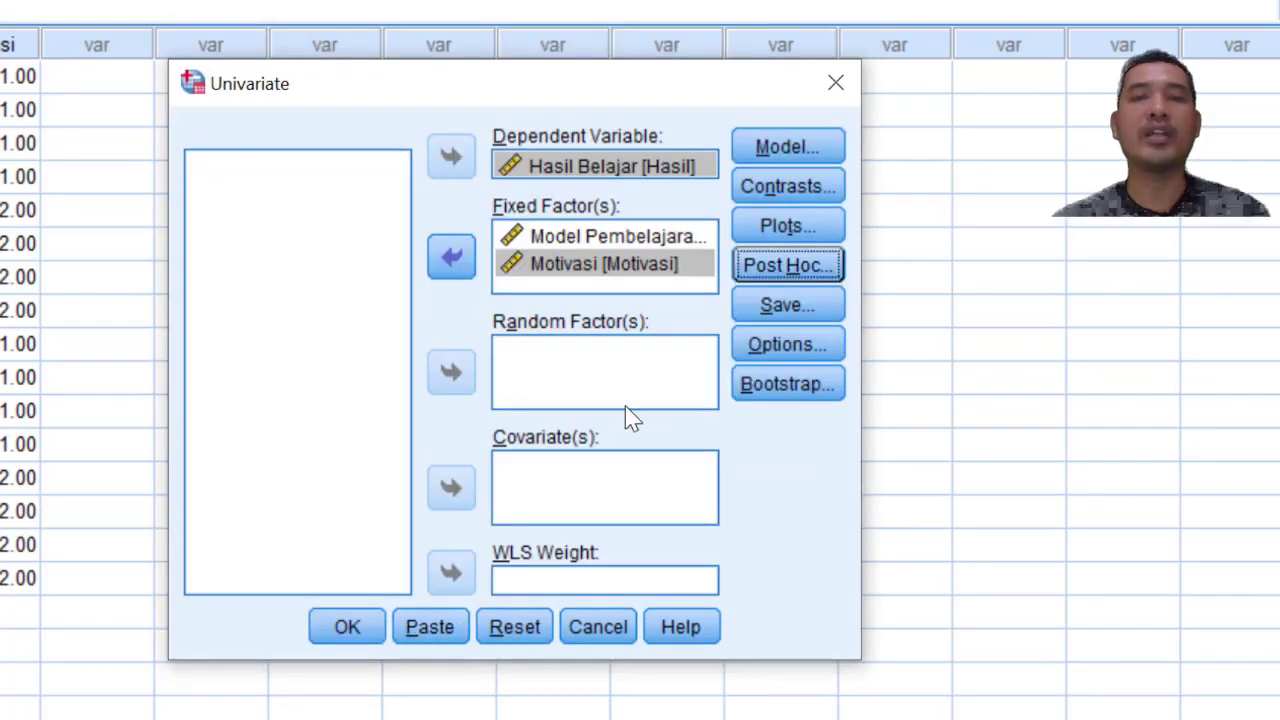
Set the analysis options to display estimated marginal means for Model, Motivasi and Model*Motivasi
click(757, 346)
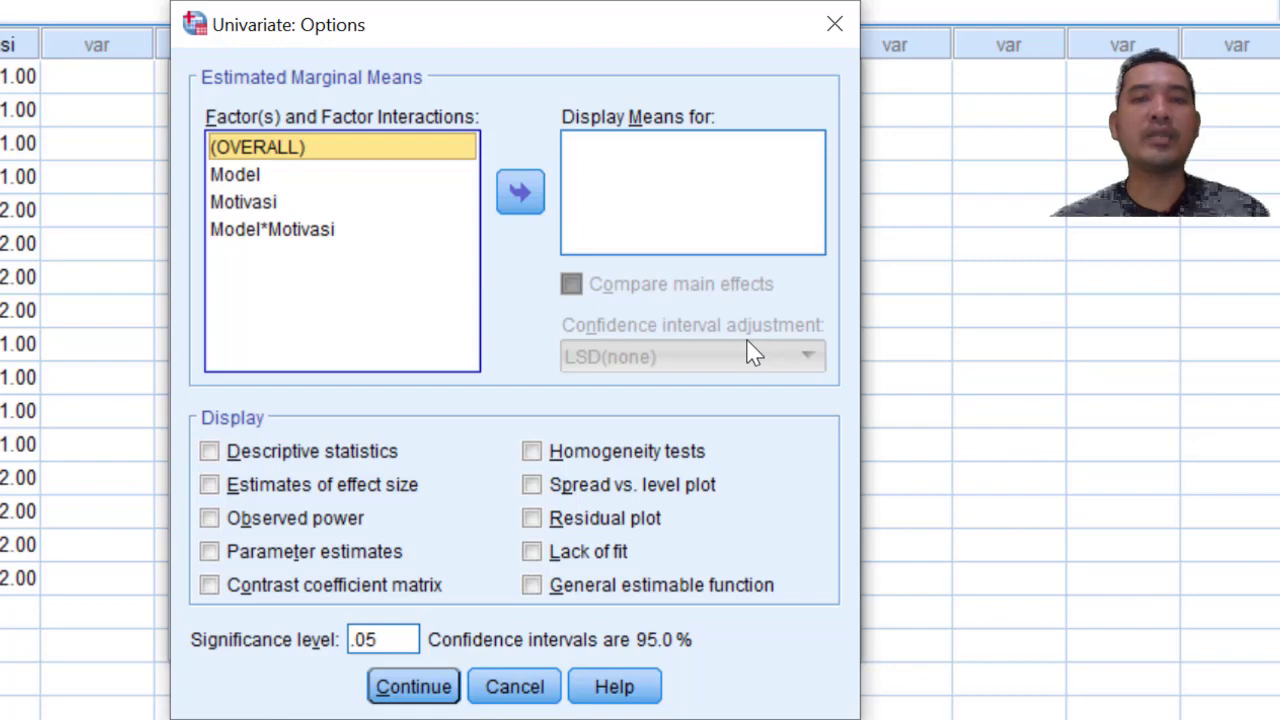
click(282, 178)
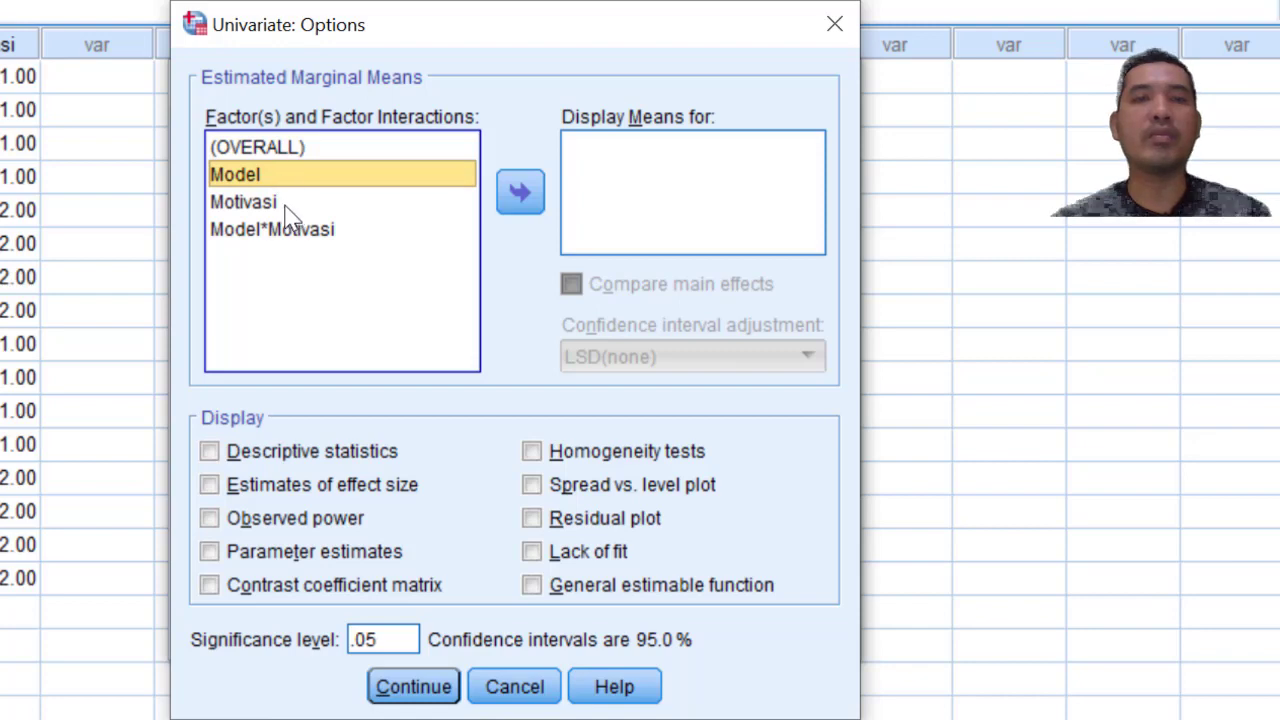
ctrl+click(290, 205)
ctrl+click(300, 232)
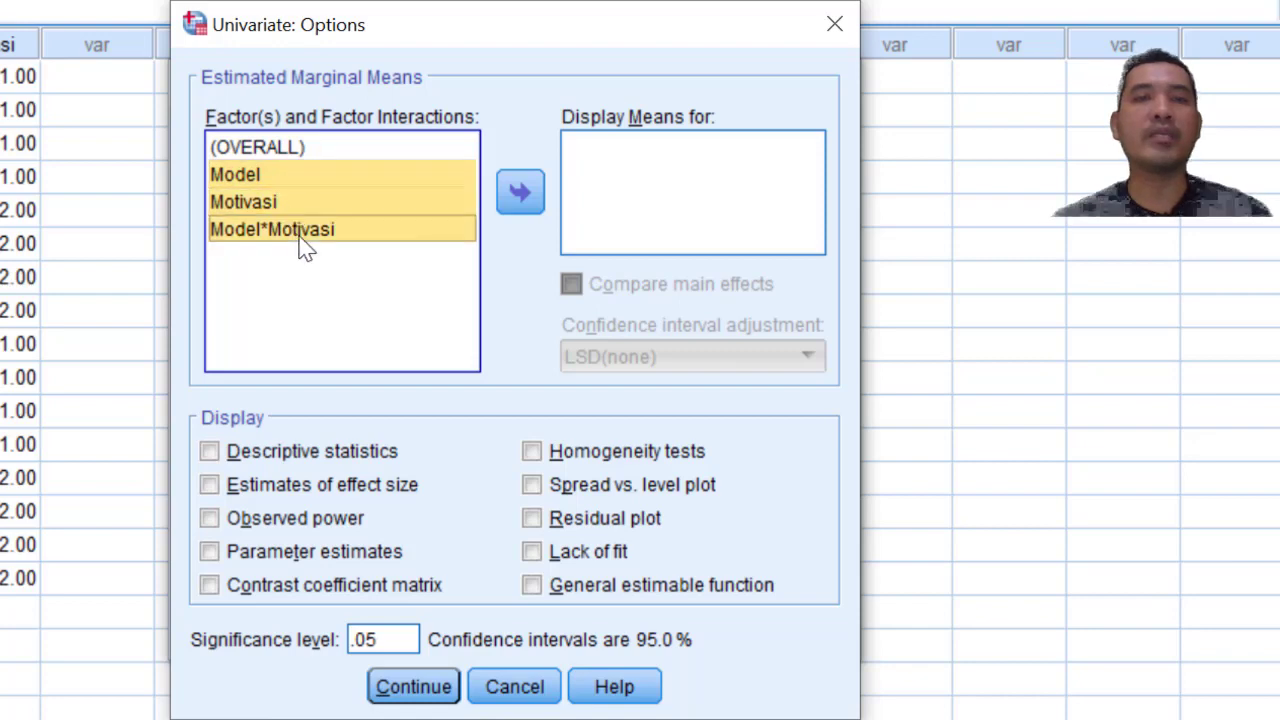
click(512, 195)
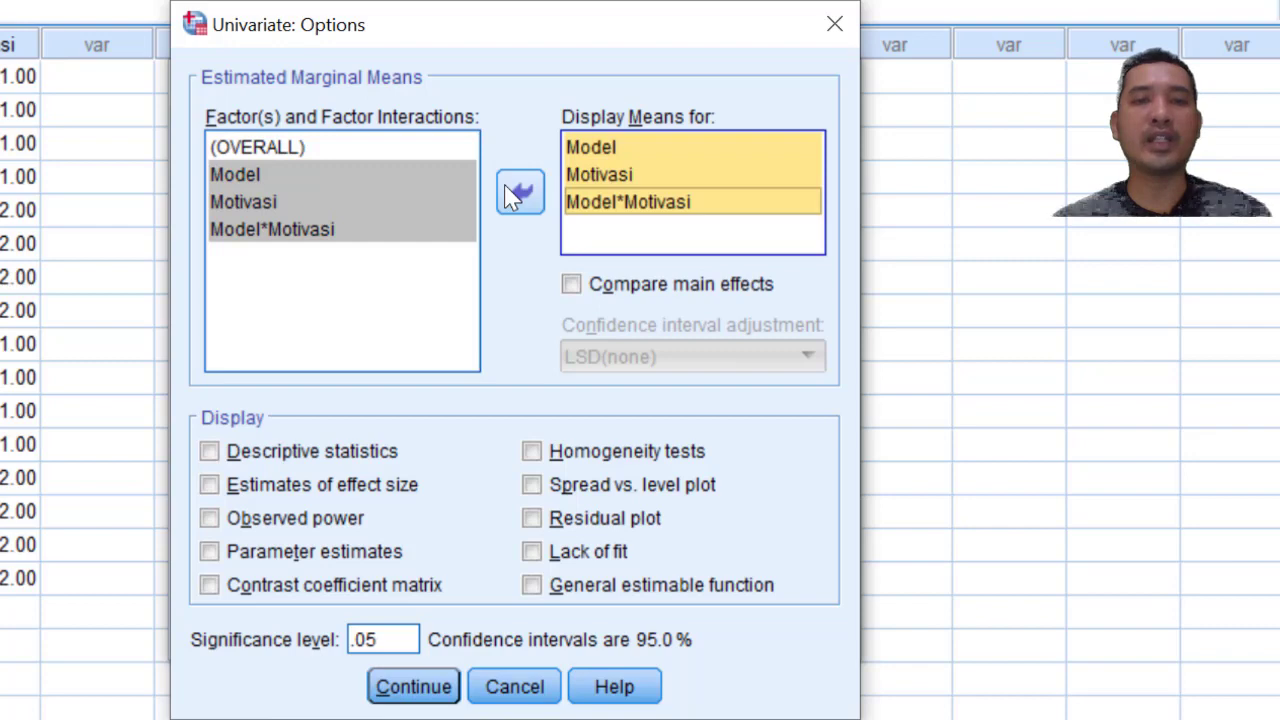
Include homogeneity tests in the analysis options and run the univariate analysis
click(532, 451)
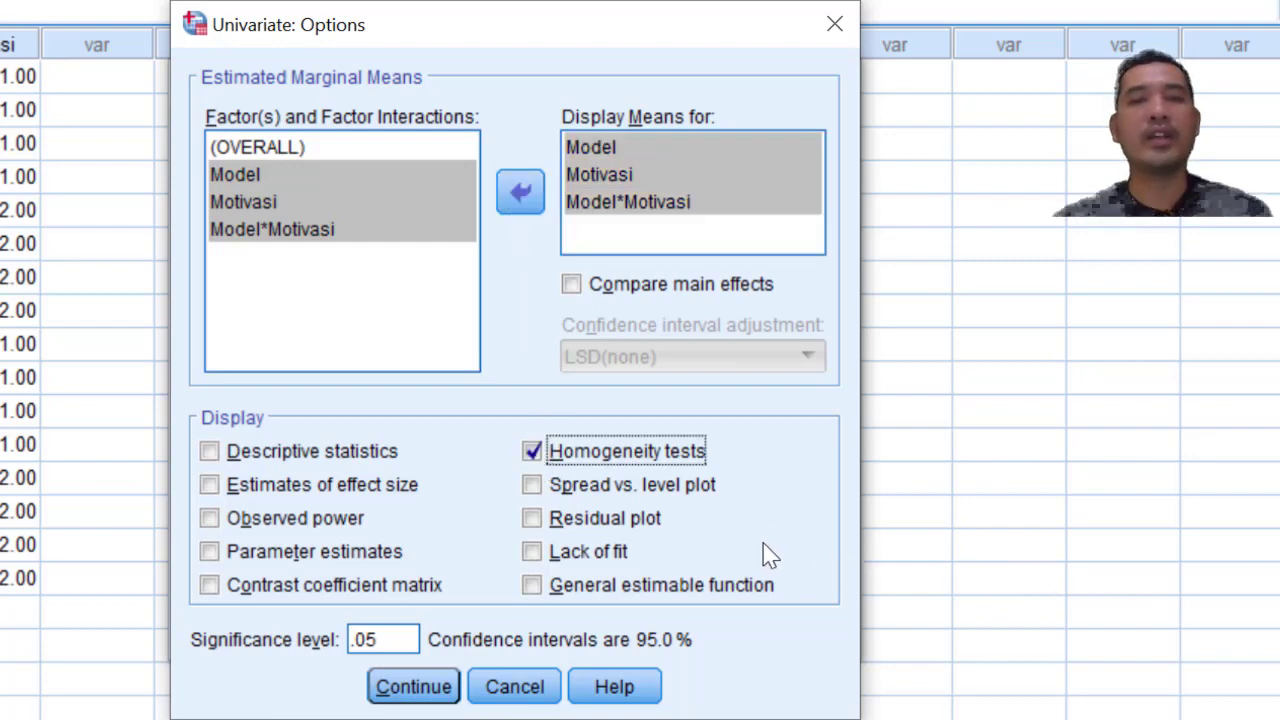
click(398, 686)
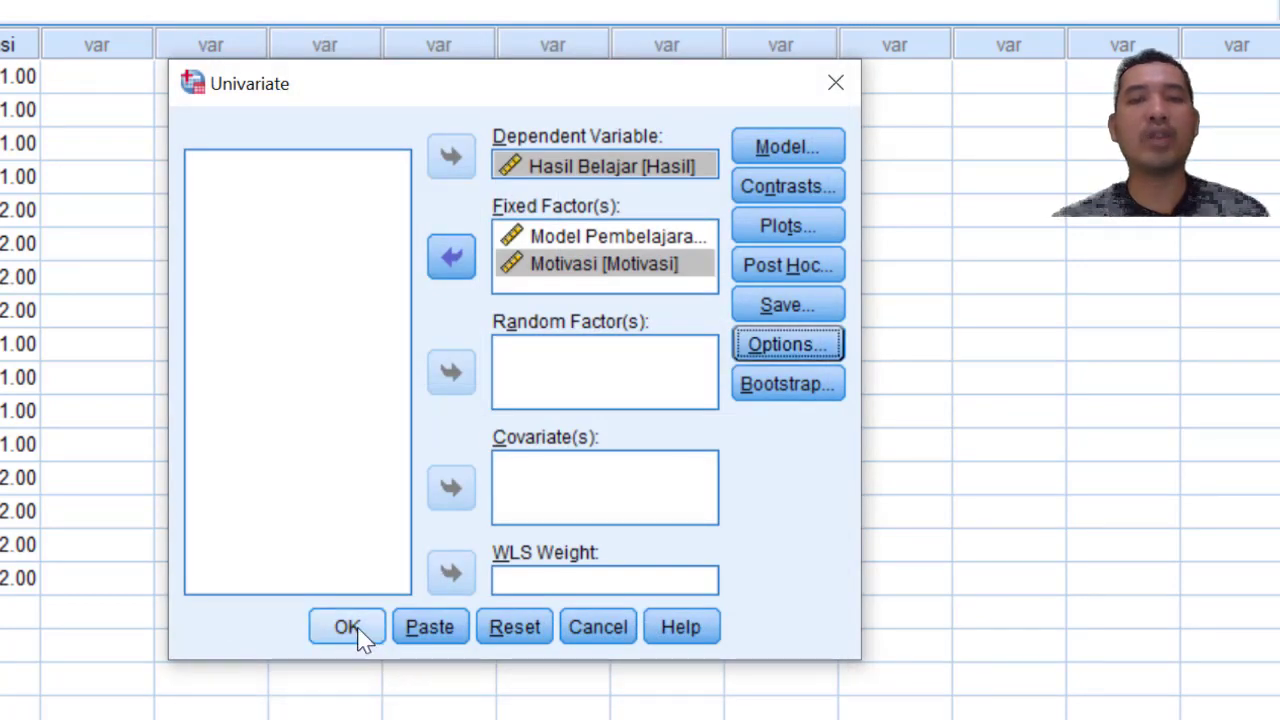
click(350, 630)
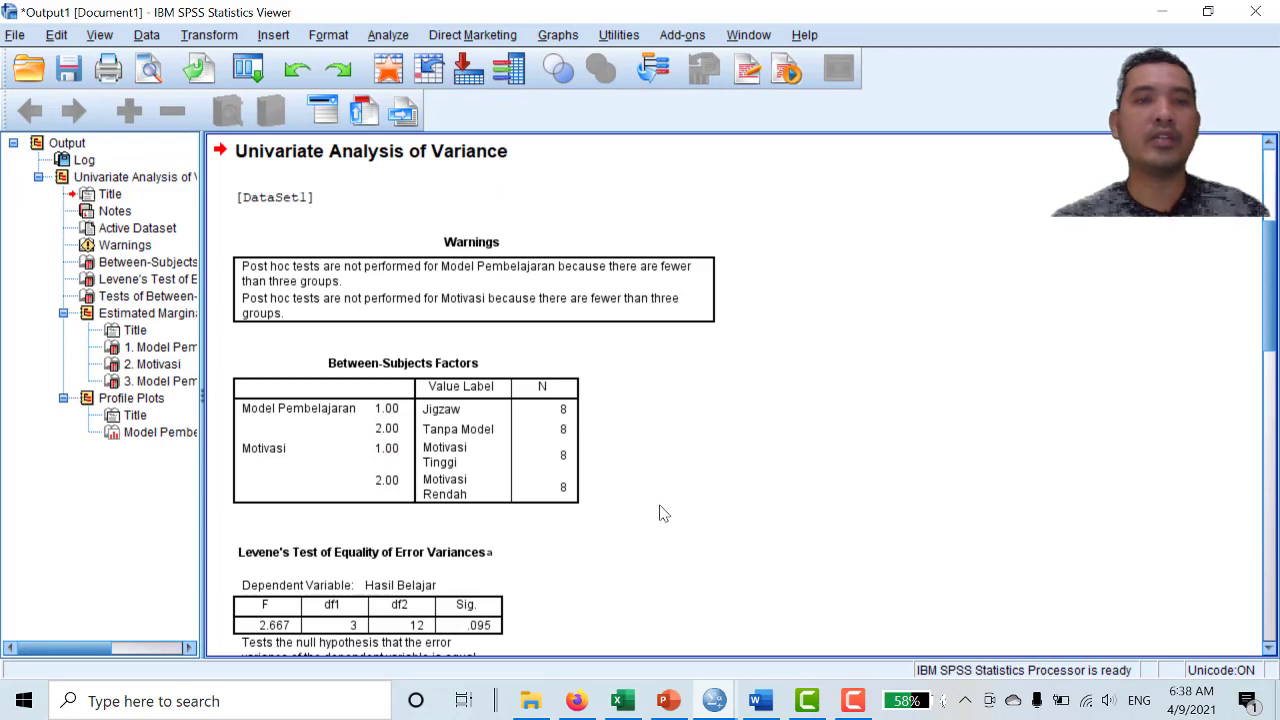
Examine the univariate analysis output, including the between-subjects factors, Levene's test, between-subjects effects and estimated marginal means
scroll(660, 510, down, 8)
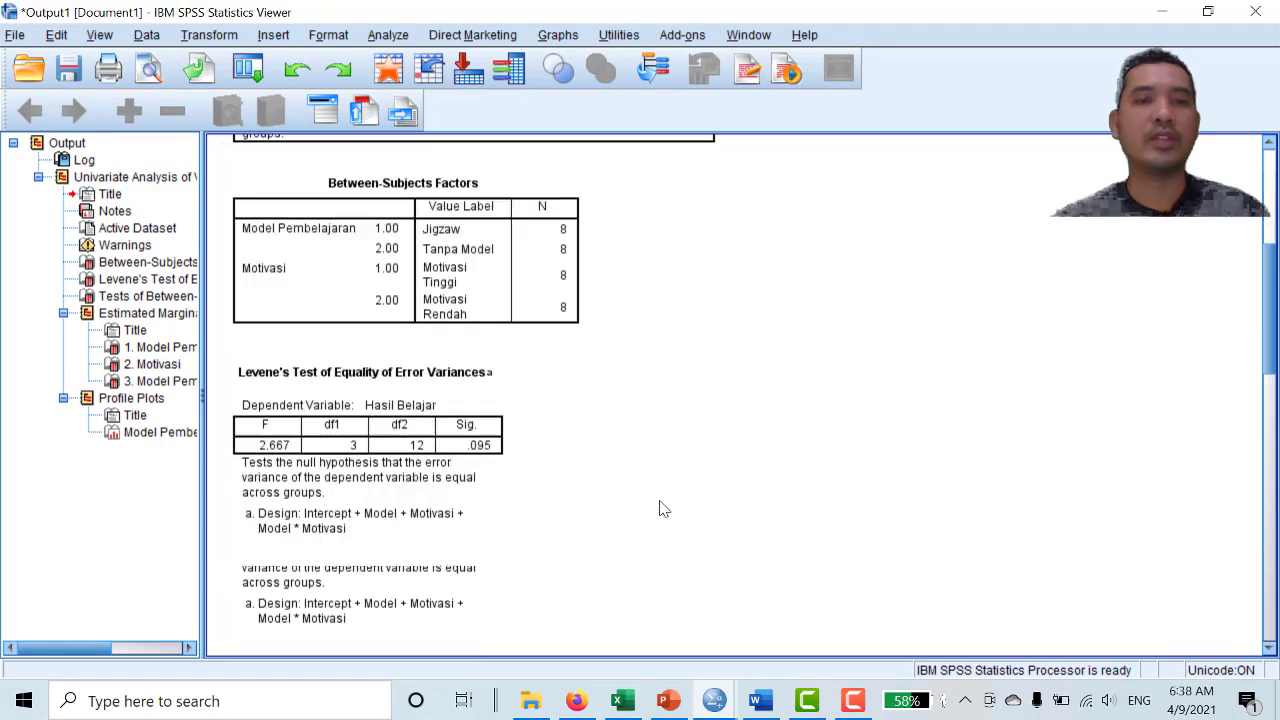
scroll(660, 510, down, 10)
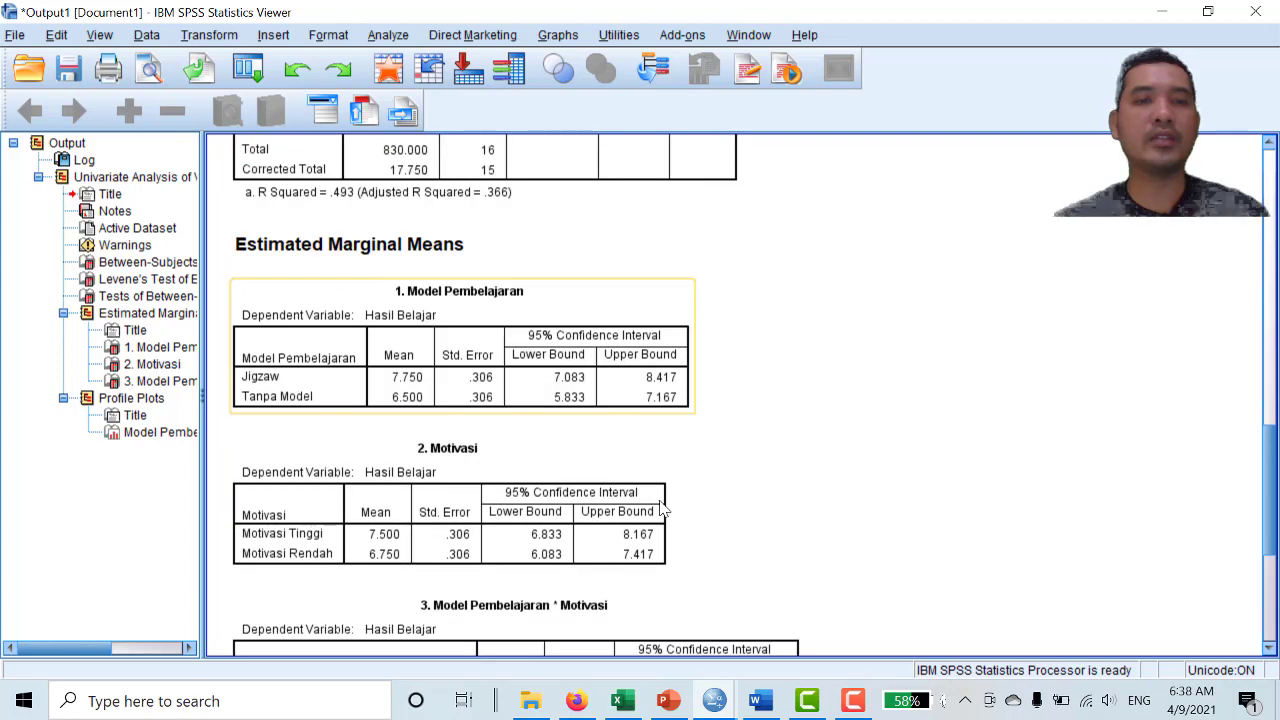
scroll(660, 510, up, 14)
scroll(660, 510, up, 6)
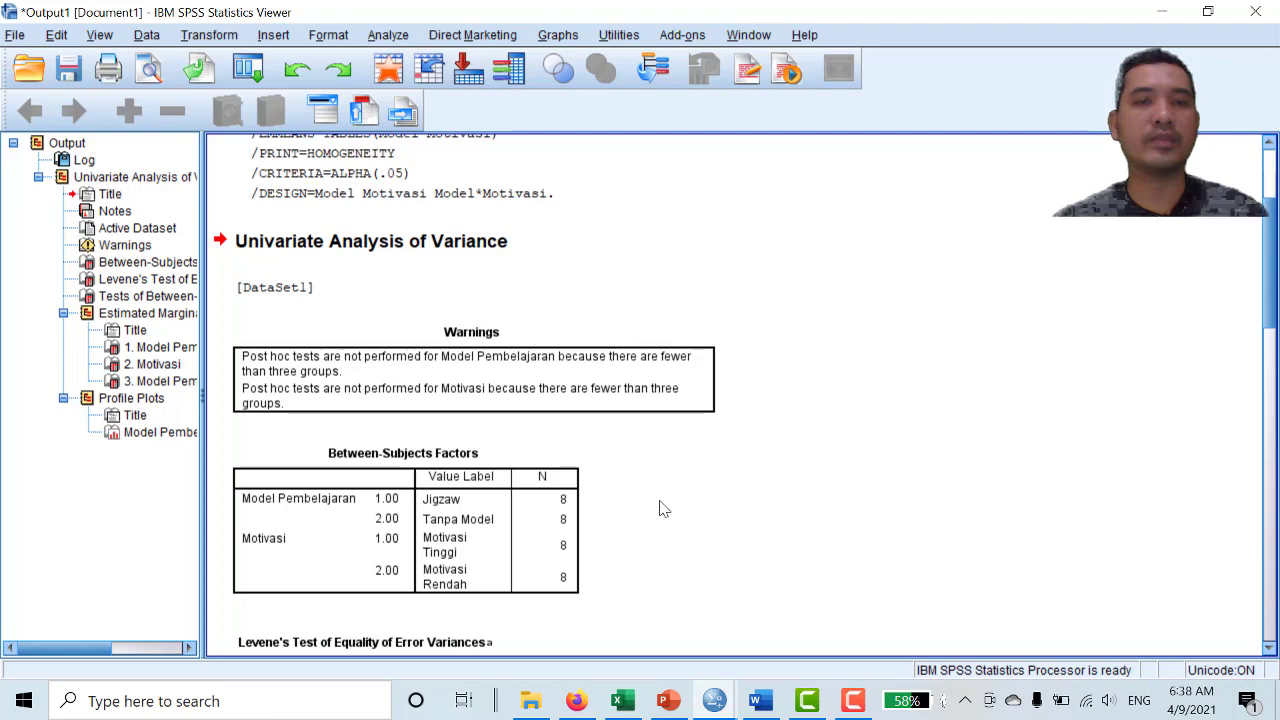
scroll(660, 509, down, 4)
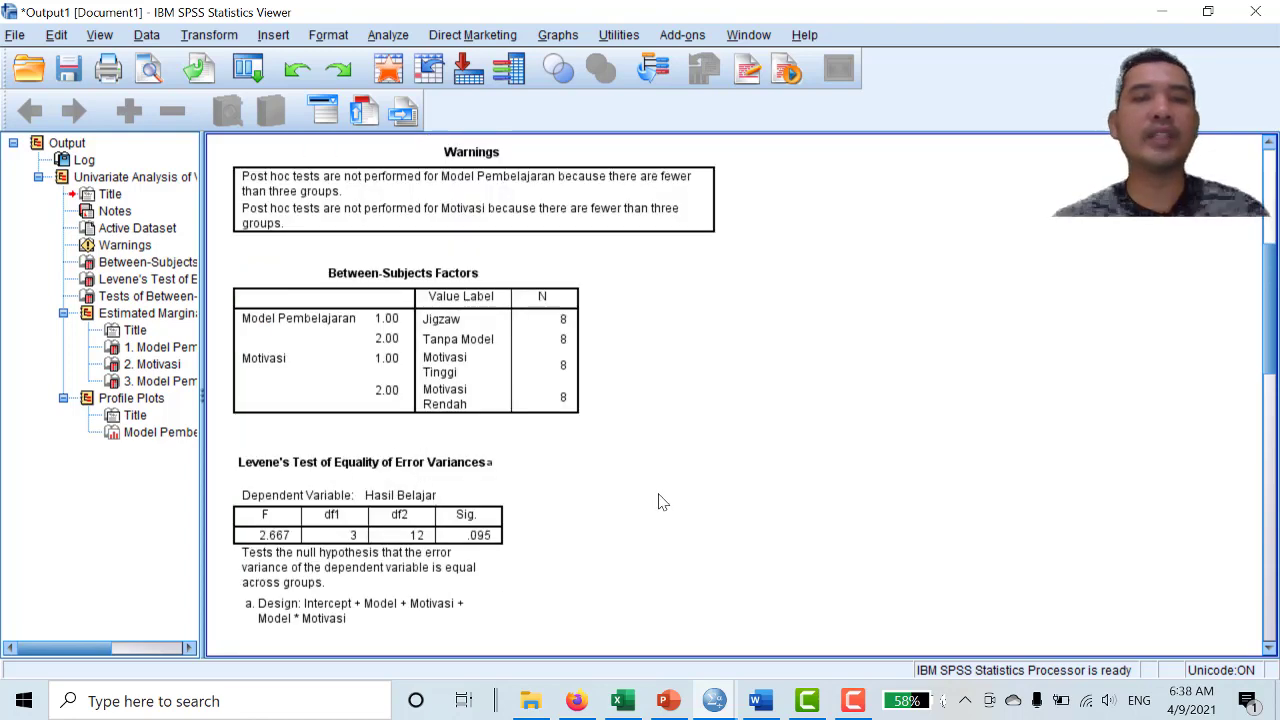
scroll(659, 501, down, 2)
scroll(659, 502, down, 4)
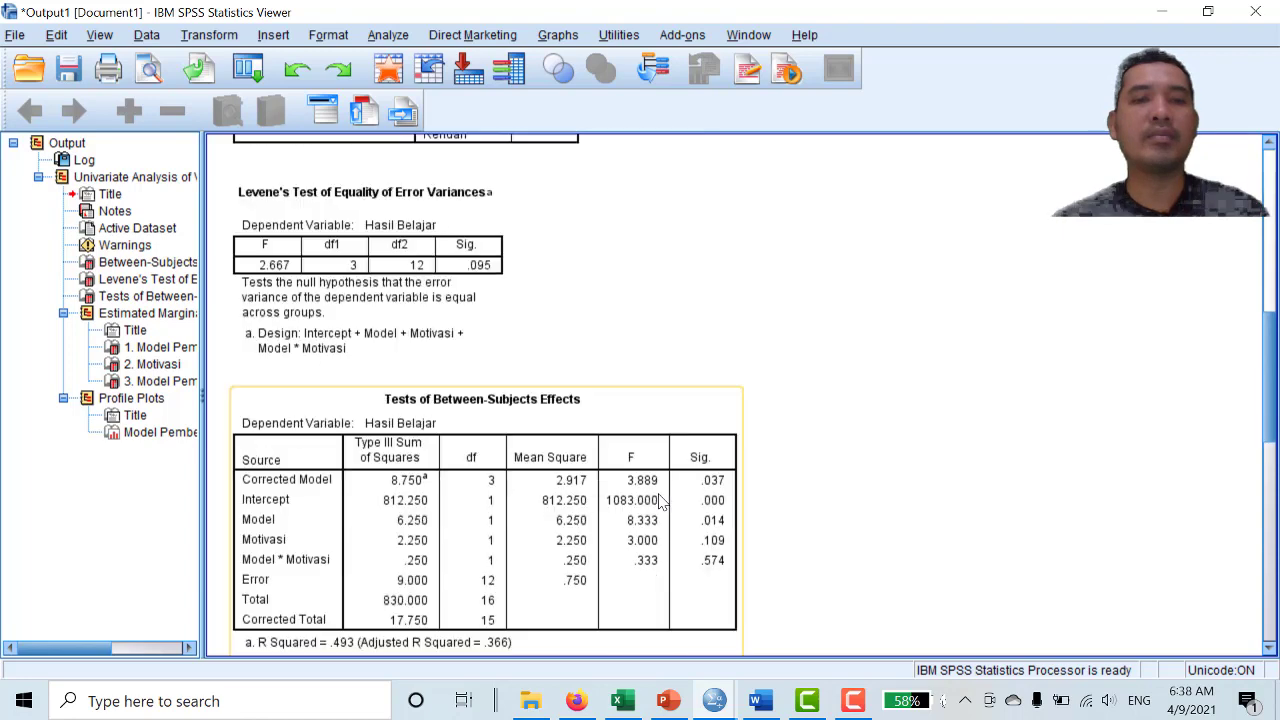
scroll(660, 505, down, 2)
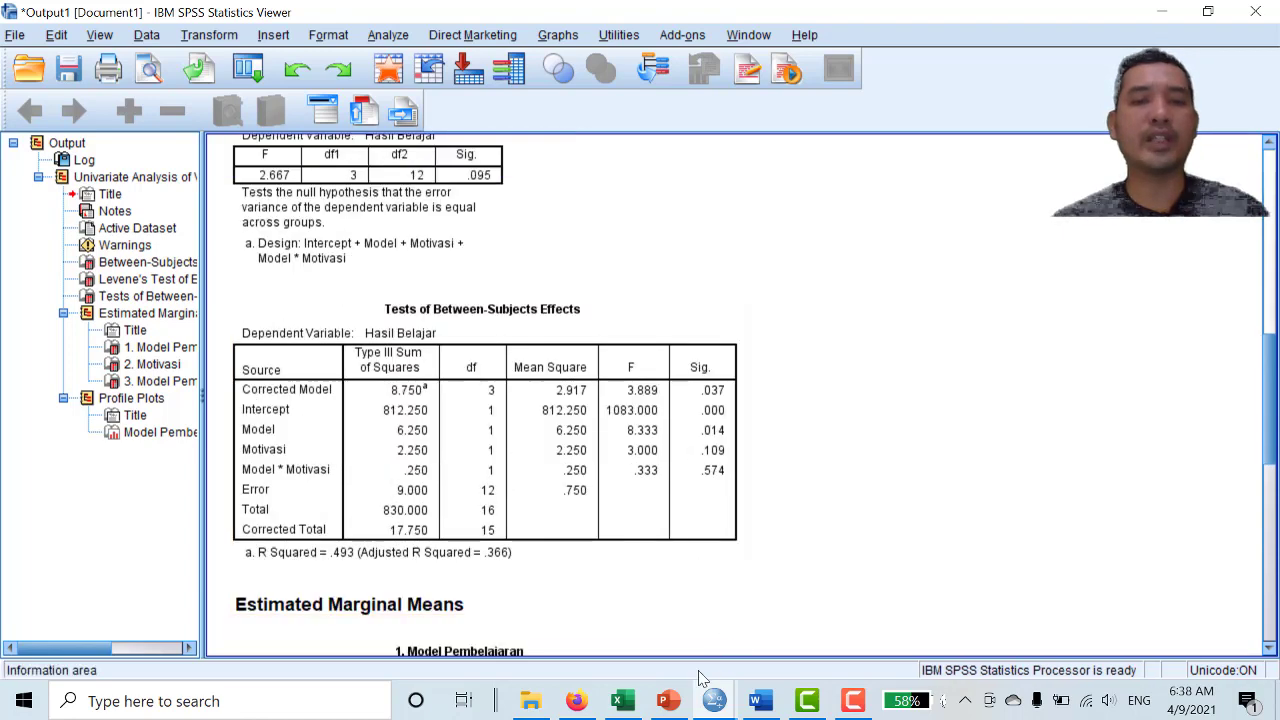
Switch to the Uji Anova 2 Jalur Word document and review its three hypothesis pairs and the interpretation section
click(752, 702)
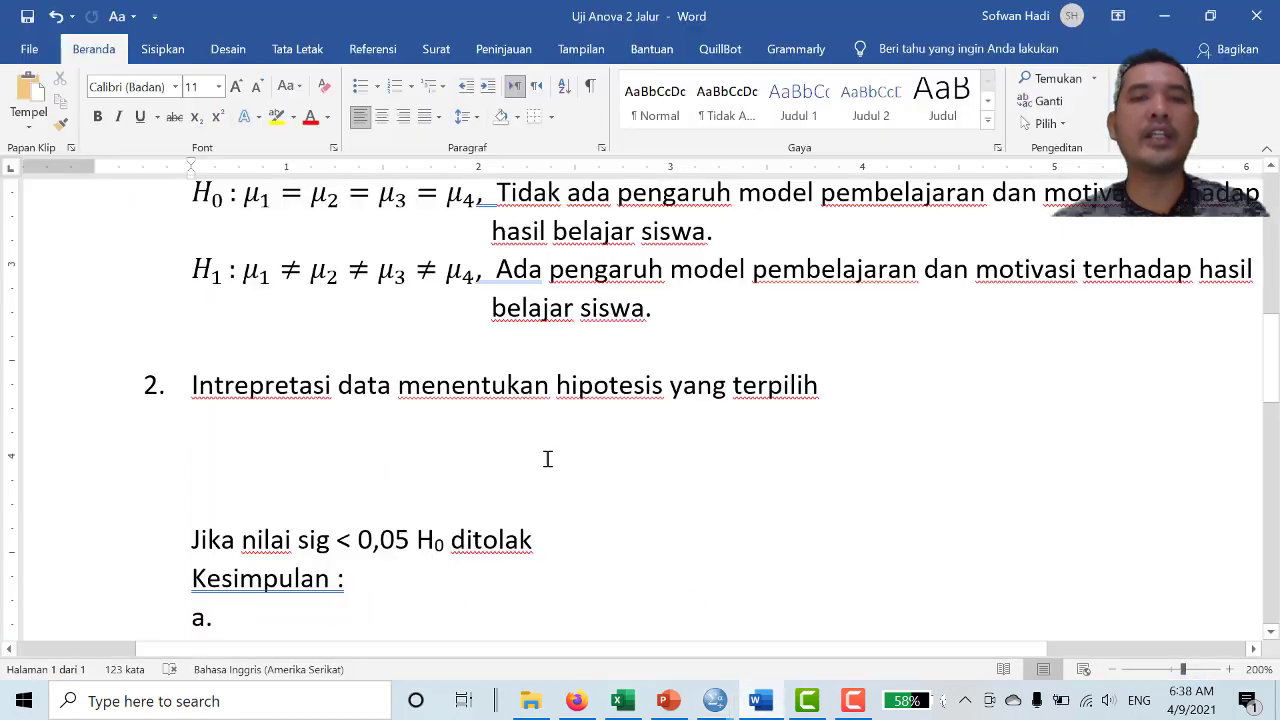
scroll(298, 307, up, 4)
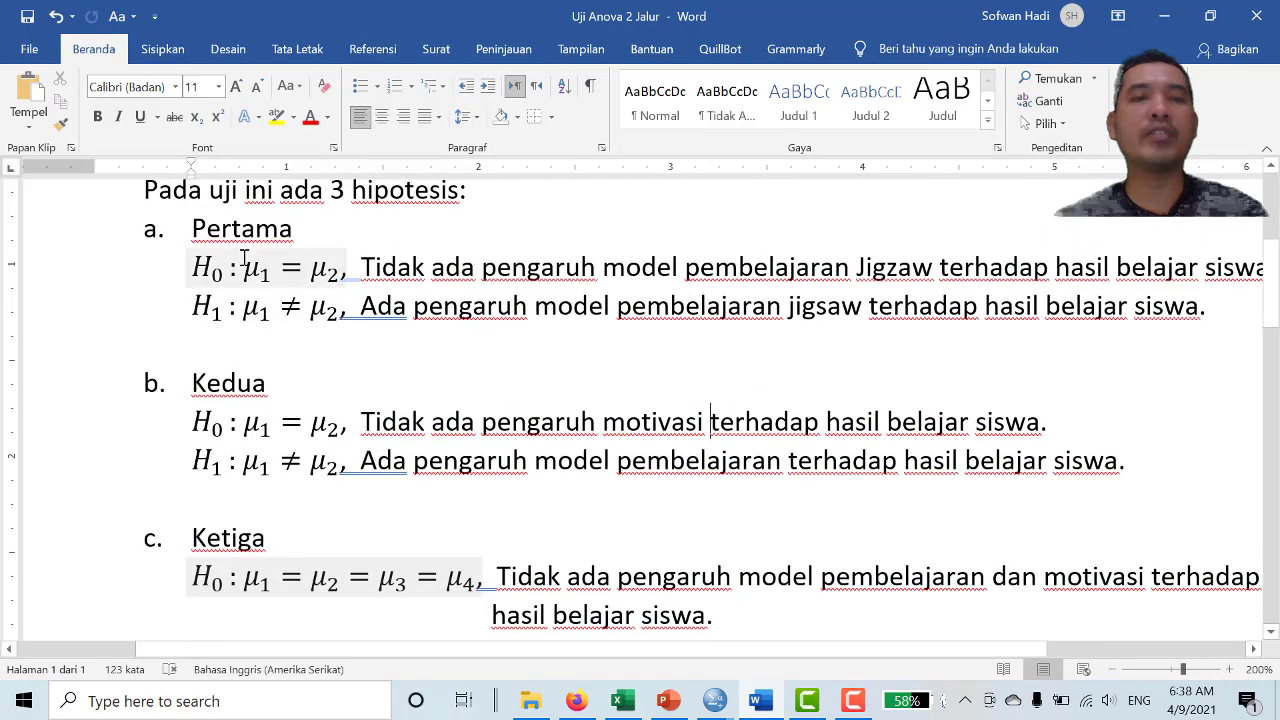
scroll(329, 457, down, 1)
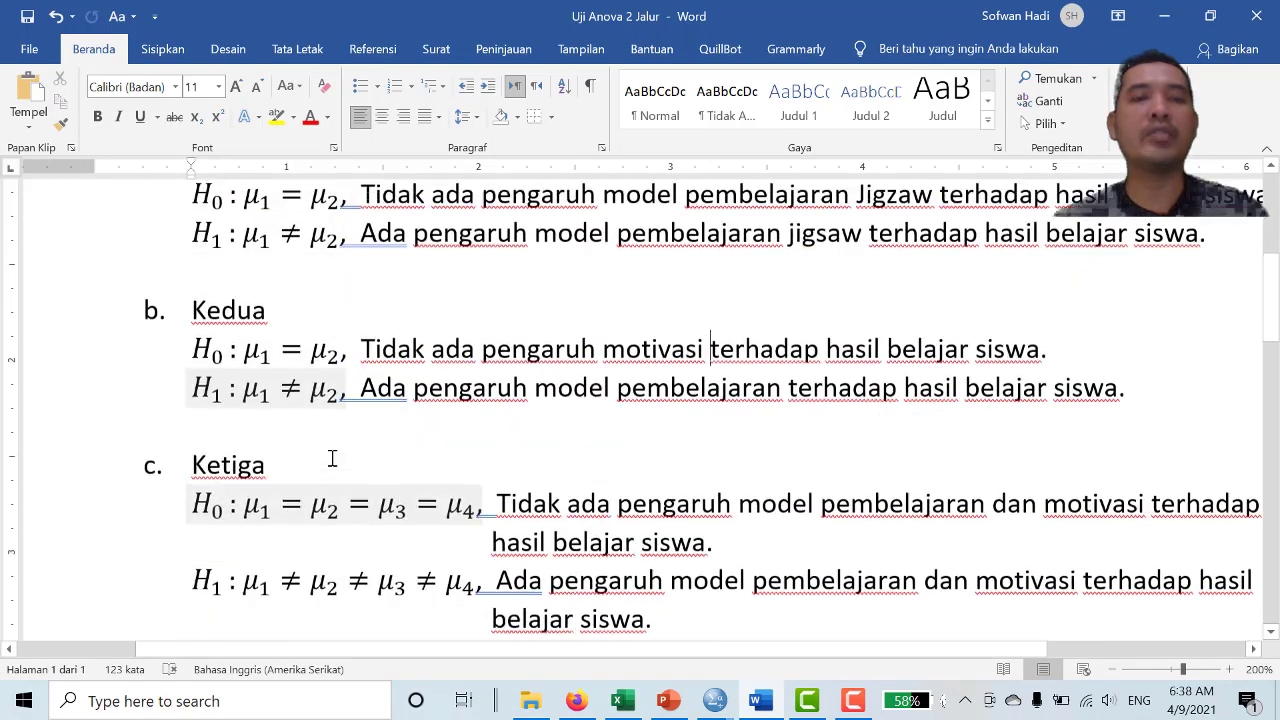
scroll(373, 468, up, 3)
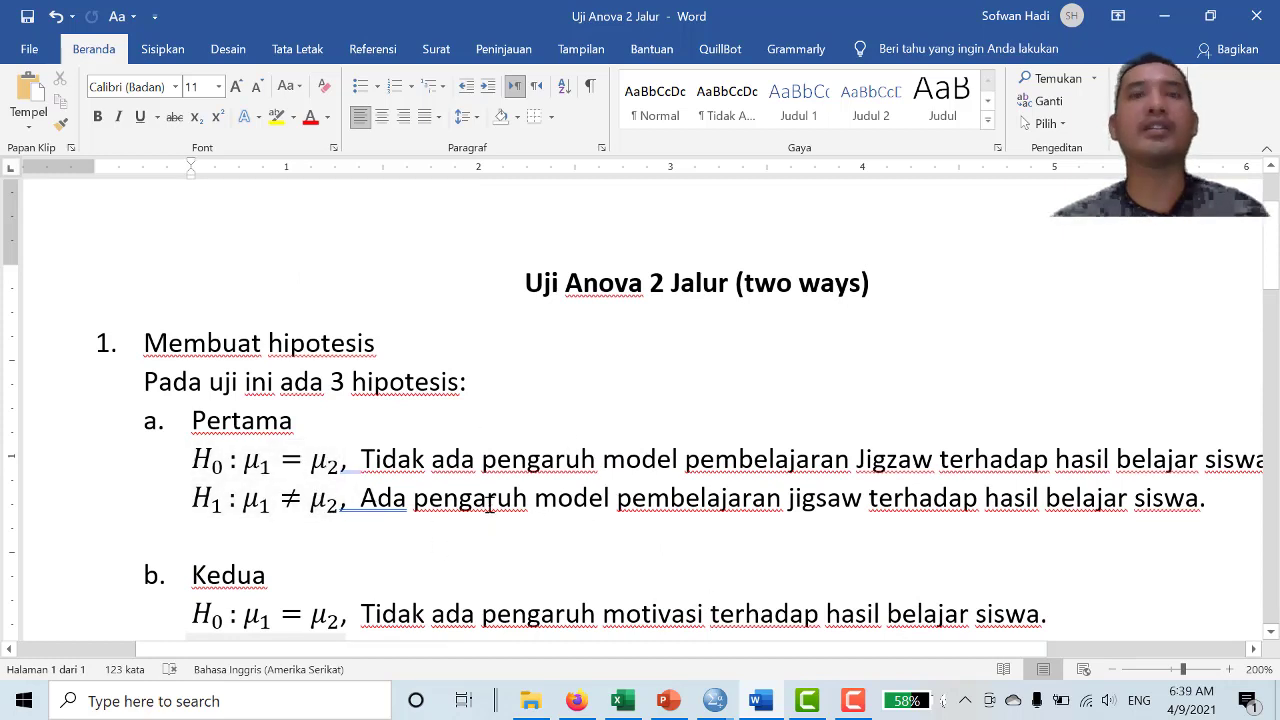
scroll(489, 500, down, 1)
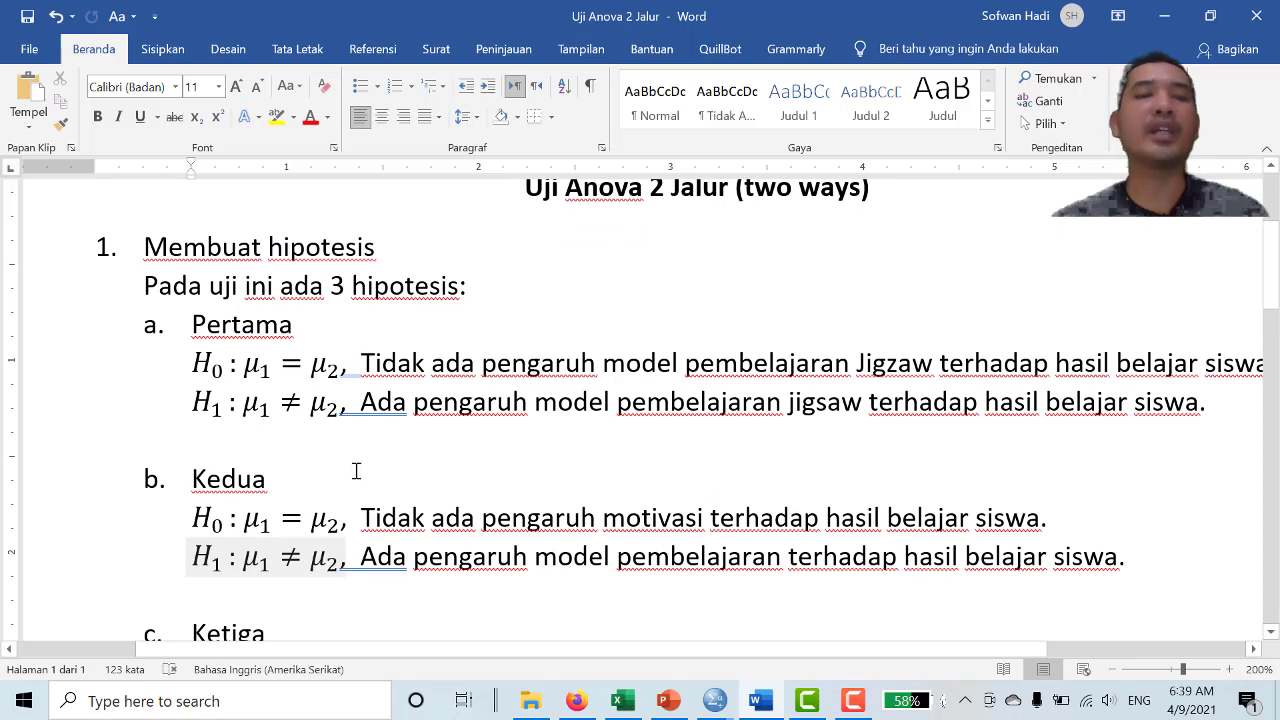
scroll(356, 471, down, 1)
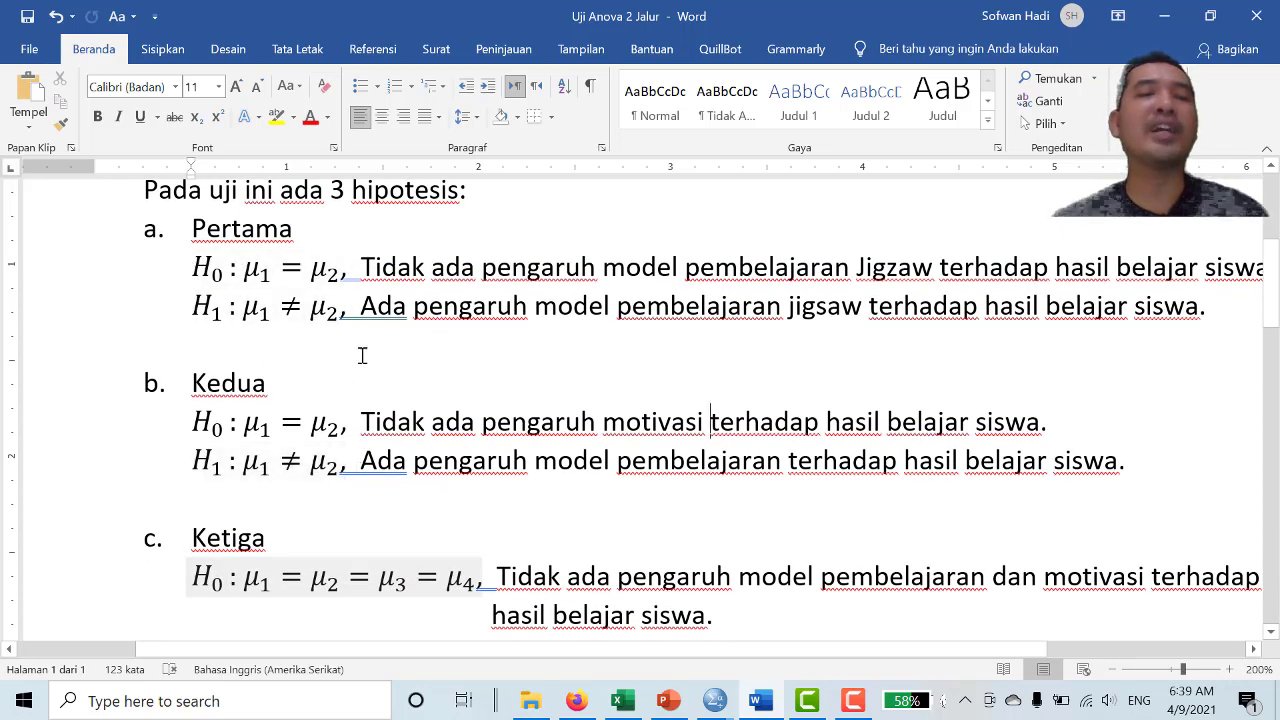
scroll(457, 449, down, 5)
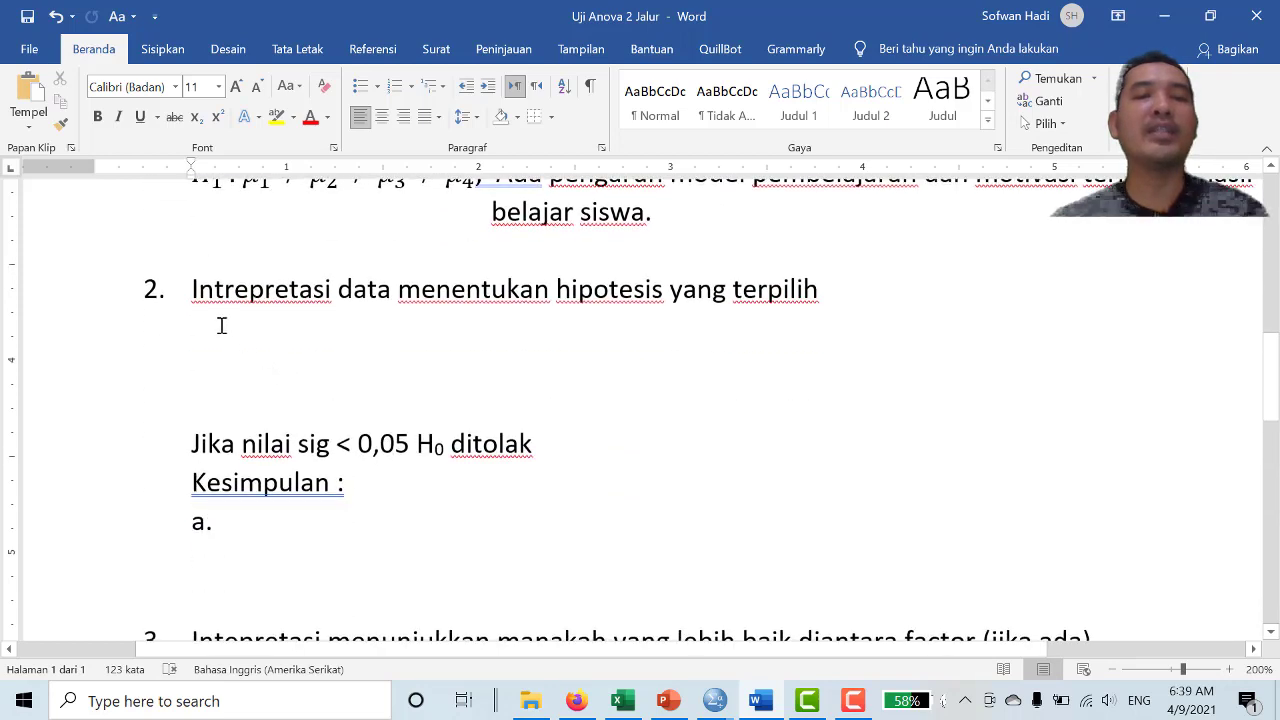
Copy the Tests of Between-Subjects Effects table from the SPSS output and paste it under item 2 of the Word document
click(714, 701)
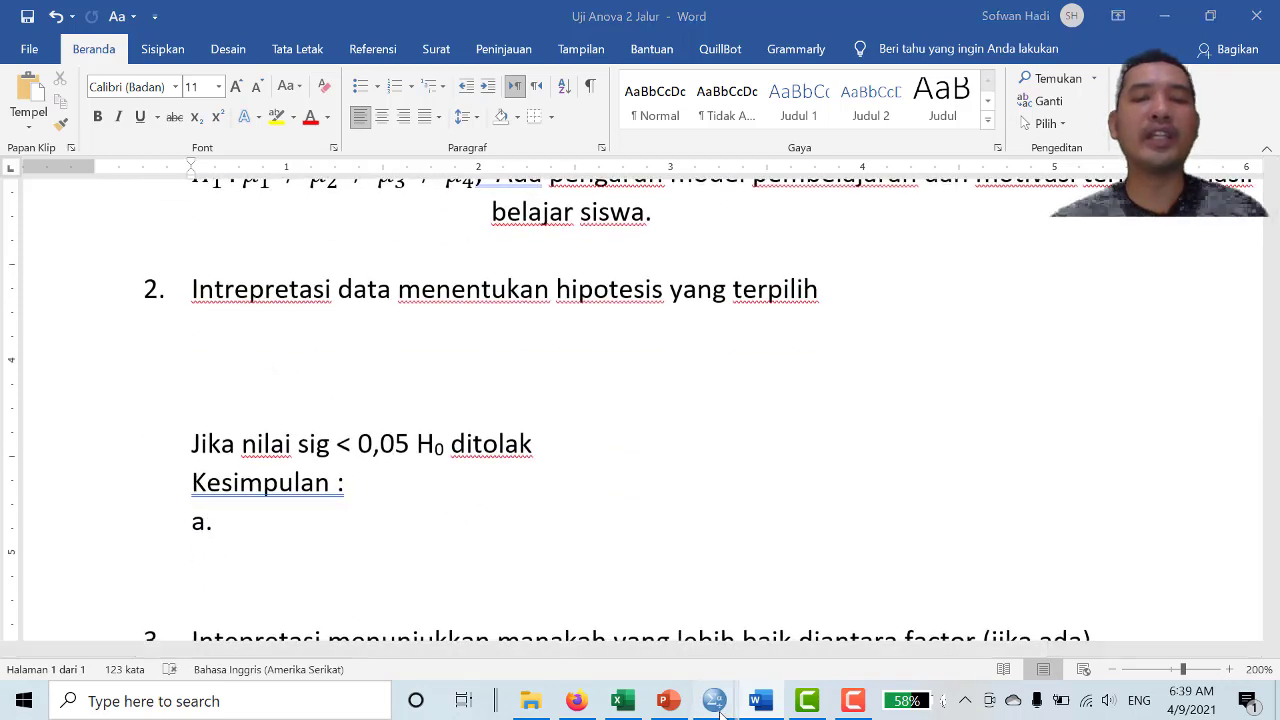
click(670, 592)
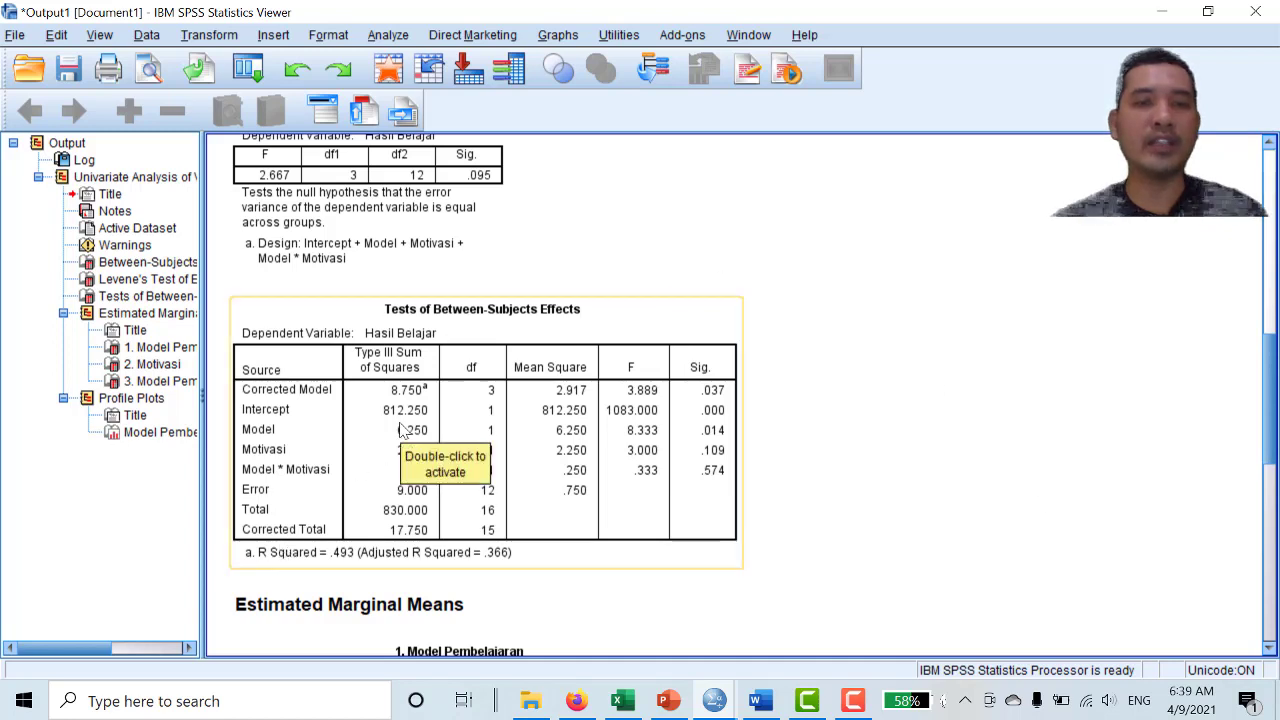
right_click(593, 405)
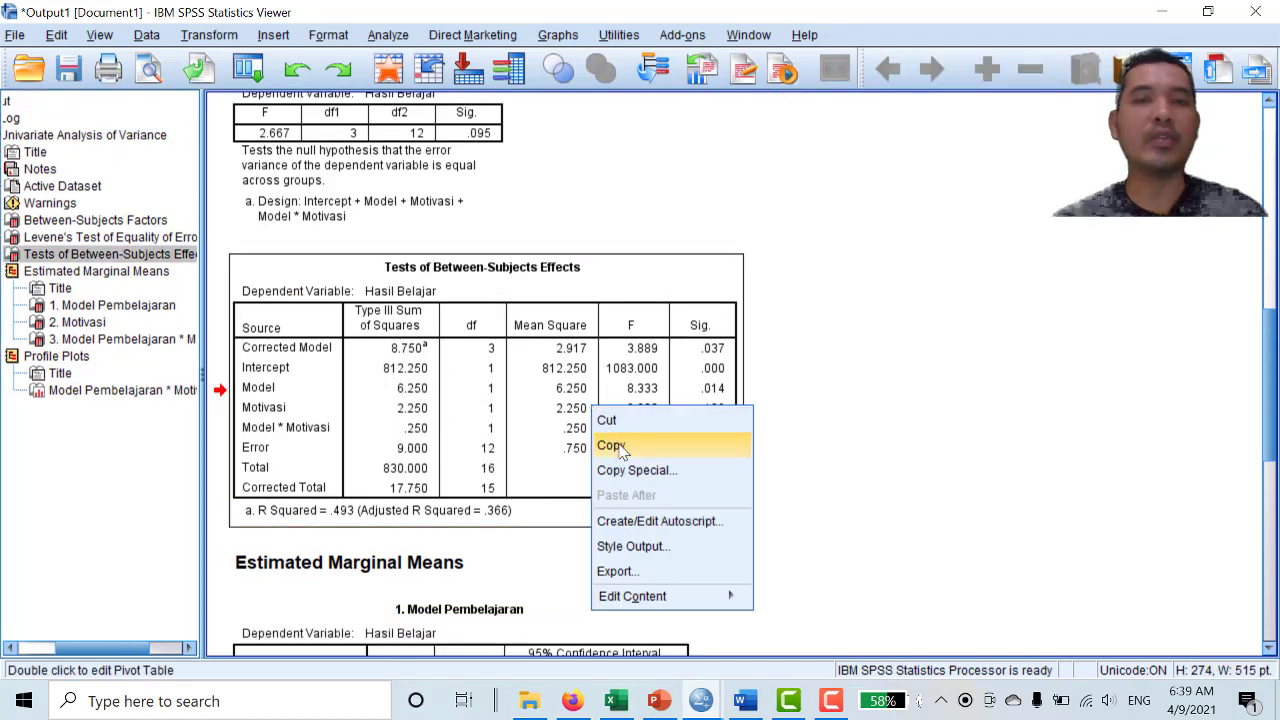
click(612, 447)
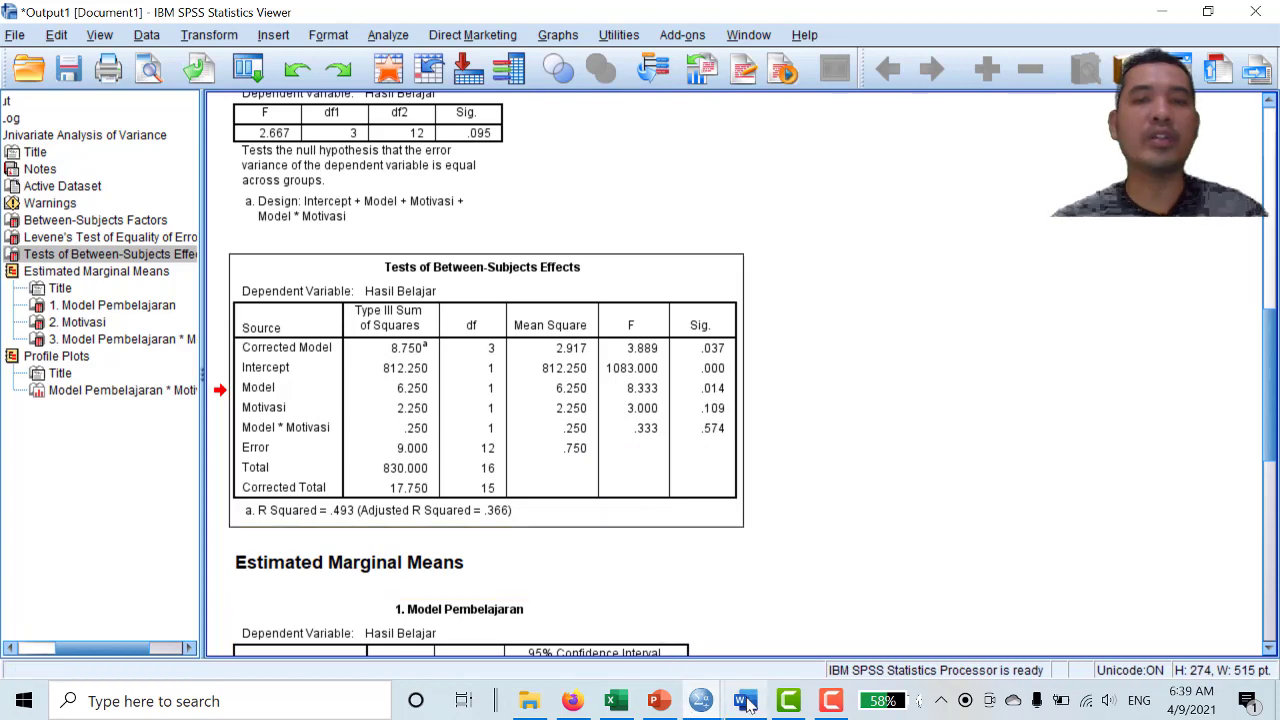
click(745, 702)
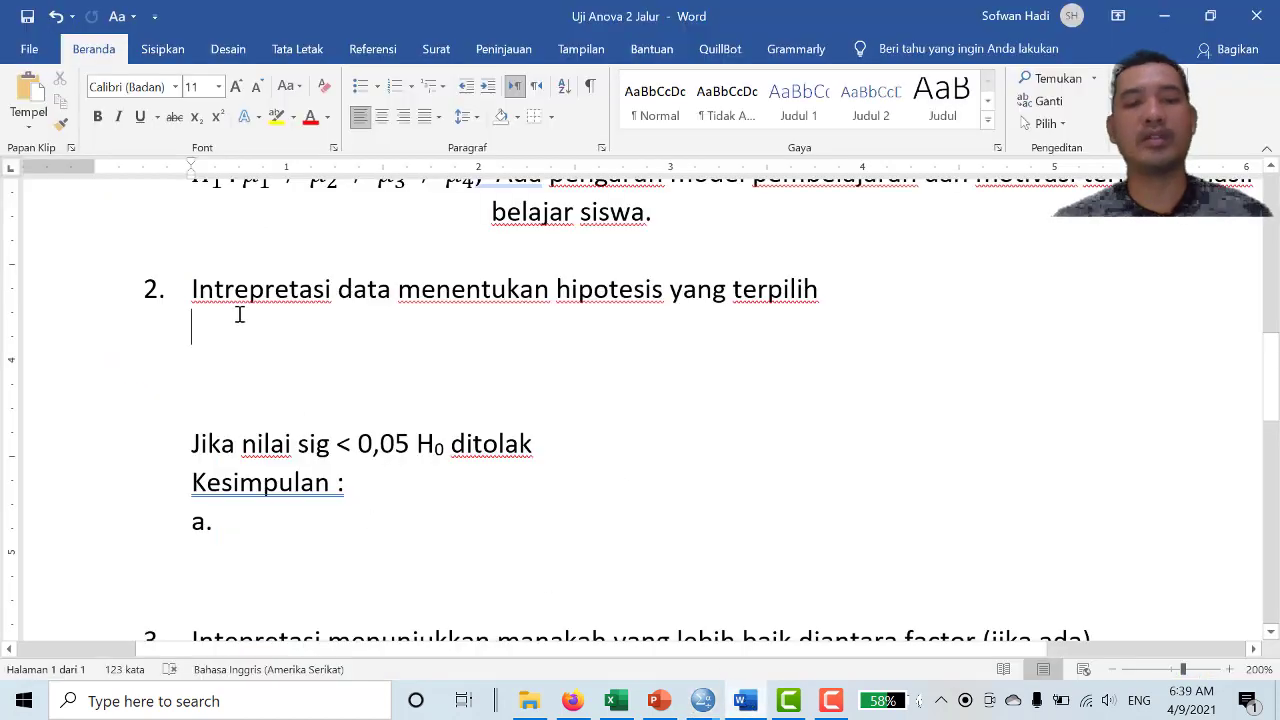
key(ctrl+v)
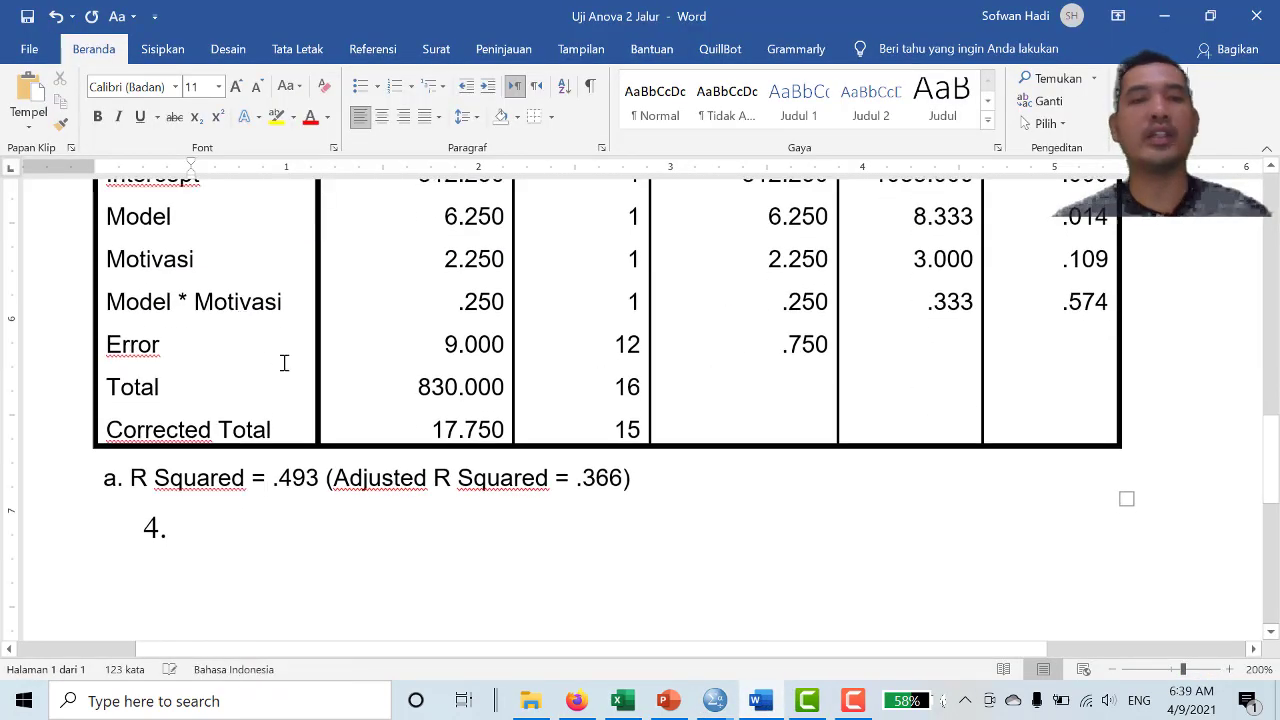
Remove the empty numbered item between the item 2 heading and the pasted table
ctrl+scroll(325, 412, down, 5)
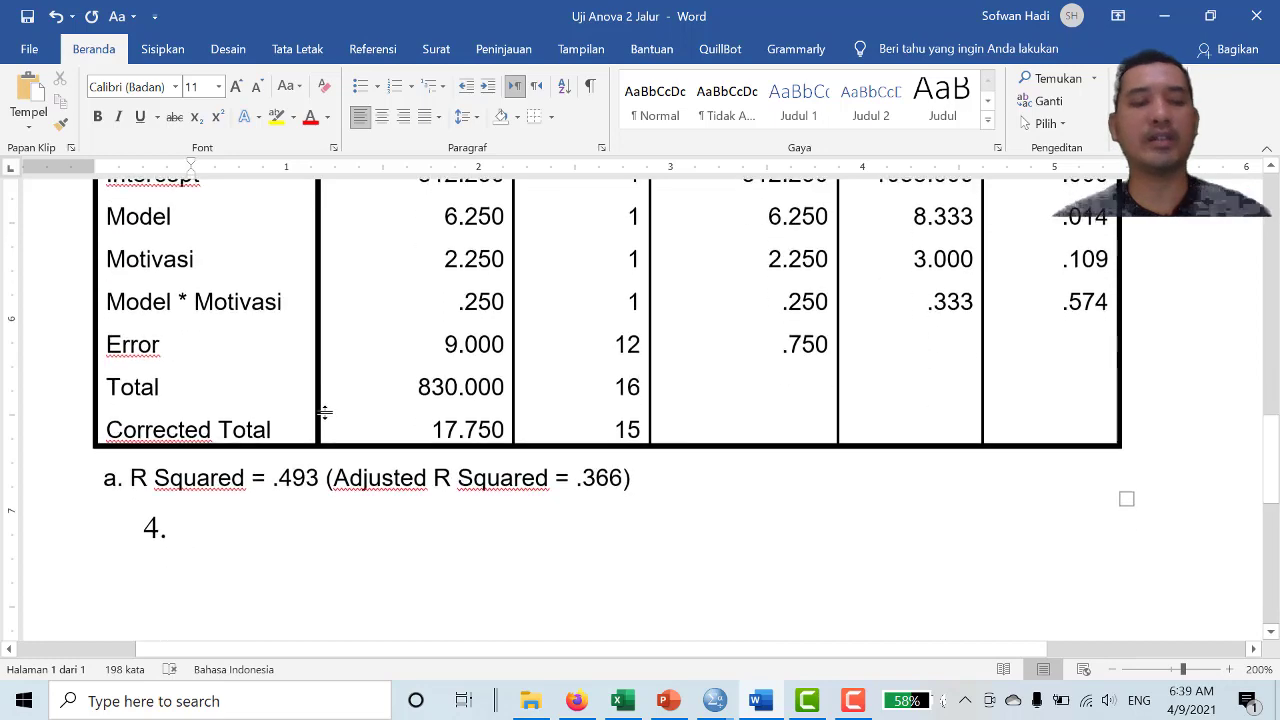
scroll(325, 412, up, 4)
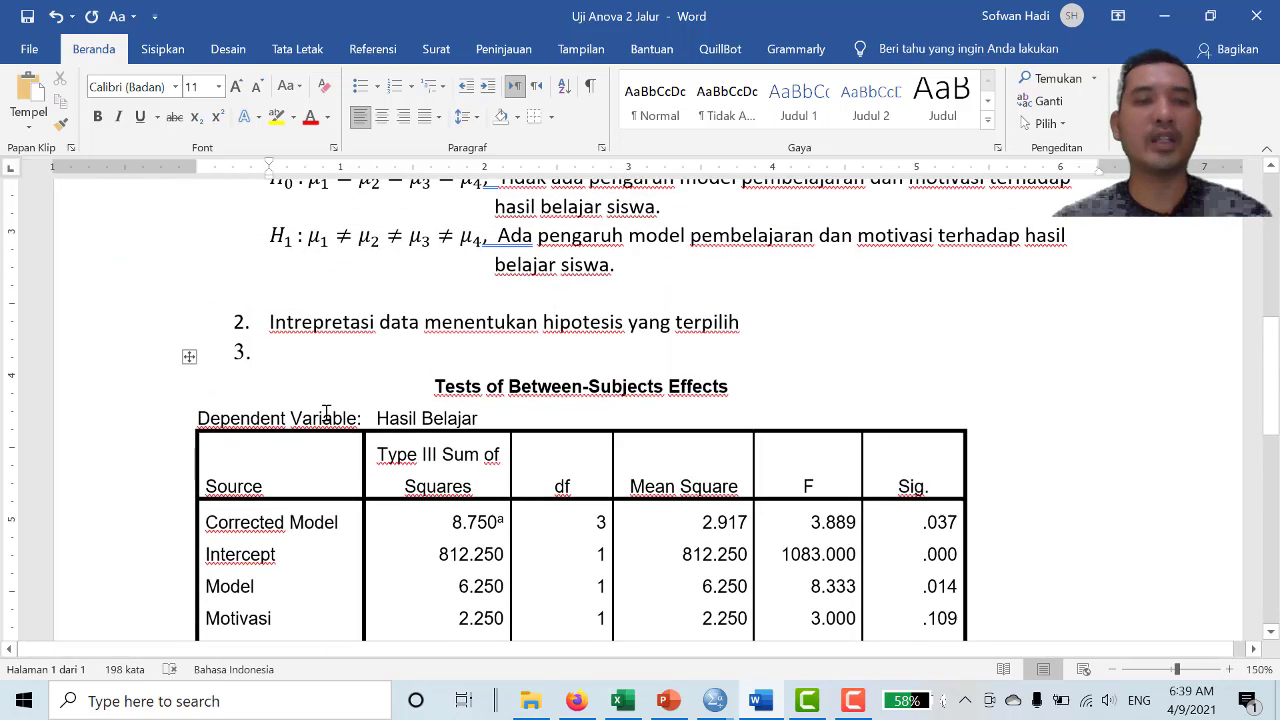
click(296, 276)
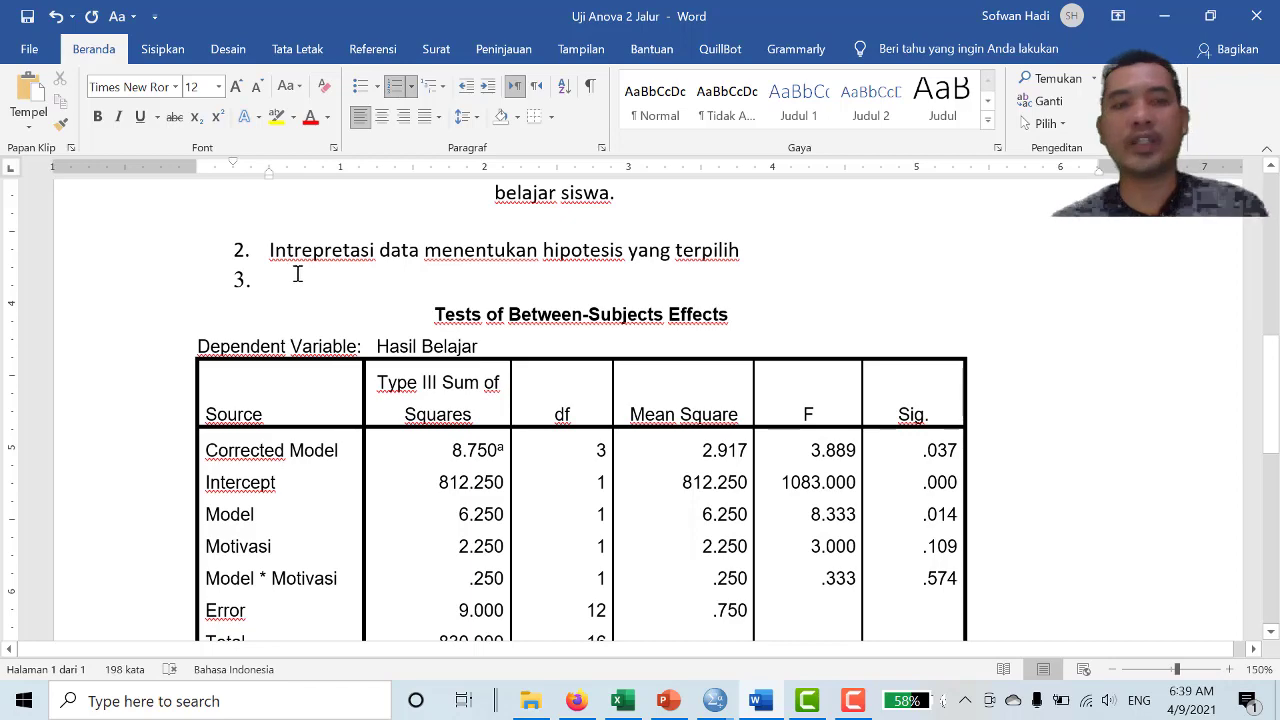
key(BackSpace)
key(Delete)
Delete the empty numbered item and blank lines between the pasted table and the "Jika nilai sig < 0,05" line
scroll(320, 287, down, 7)
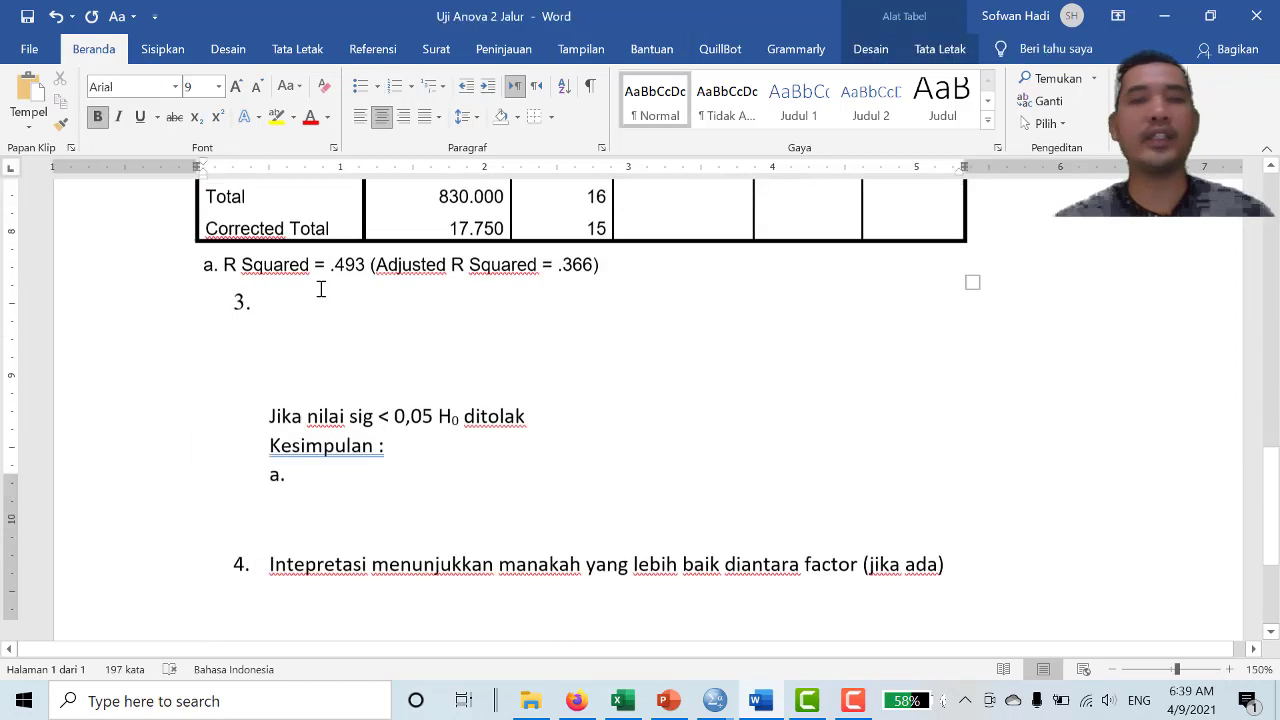
scroll(322, 288, up, 1)
click(325, 289)
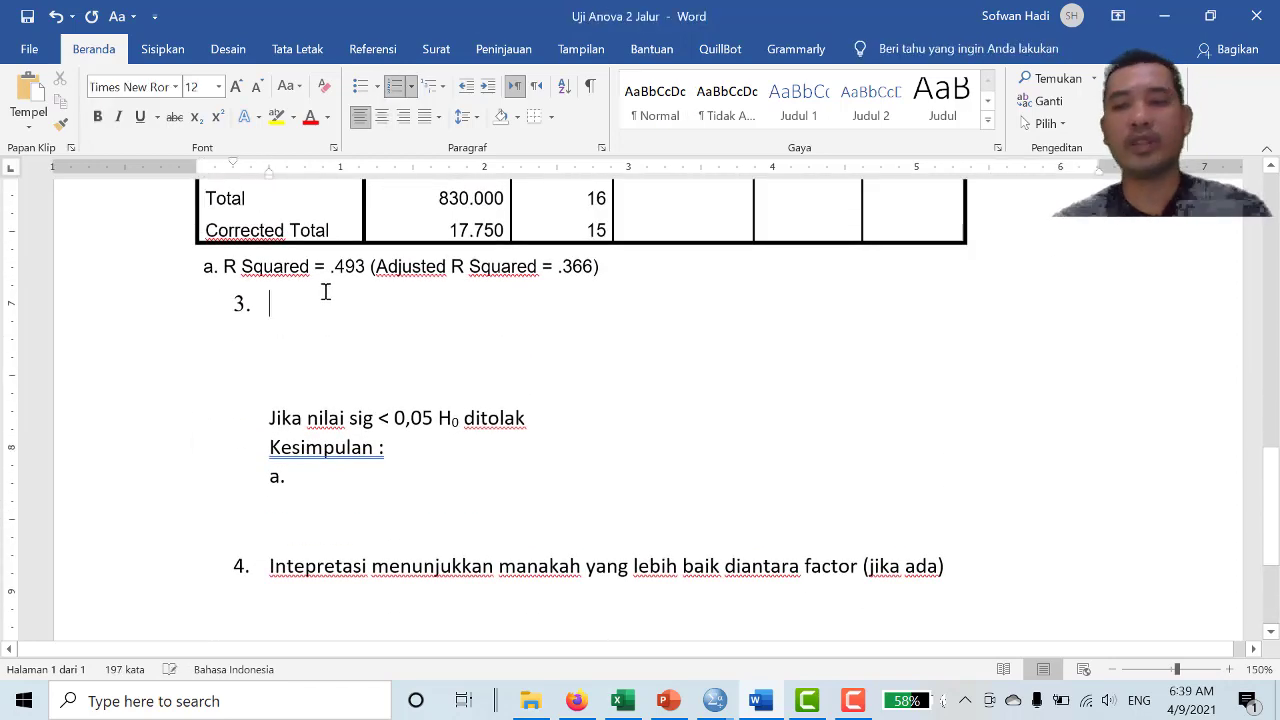
key(BackSpace)
key(BackSpace)
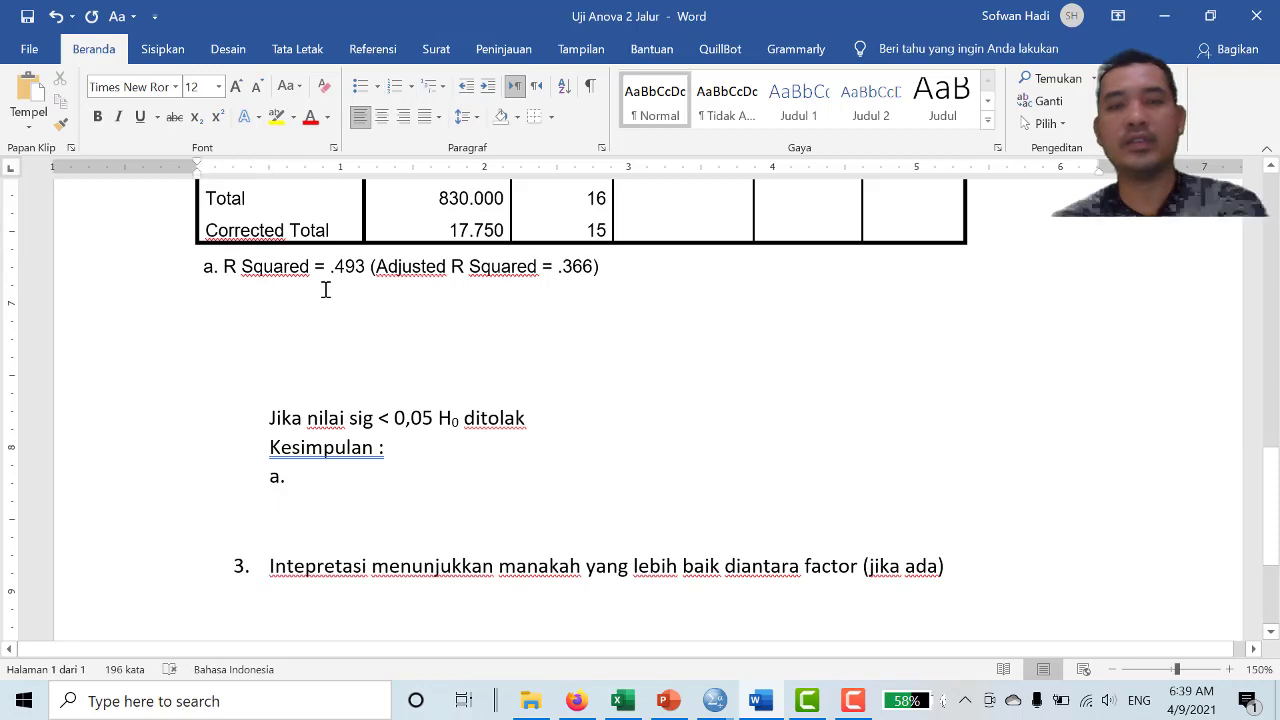
key(Delete)
key(Delete)
key(Delete)
key(Delete)
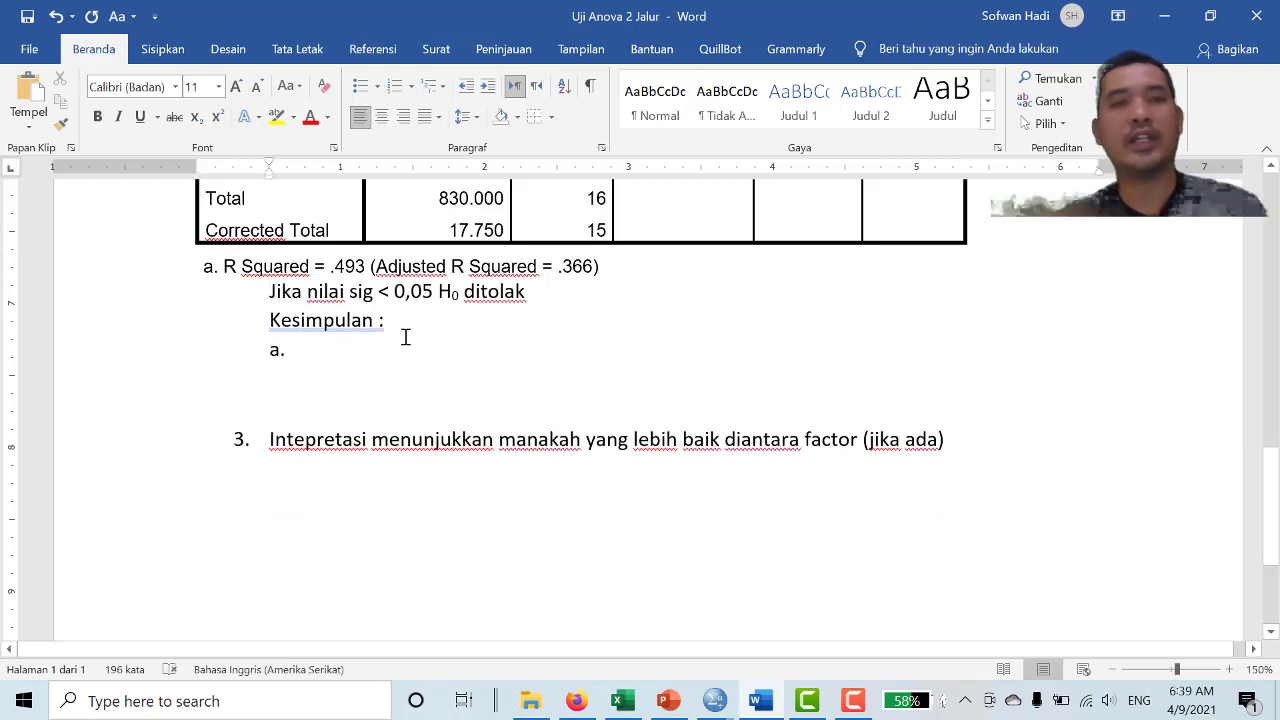
Shift the pasted table to the right so it aligns with the indented text of item 2
scroll(405, 337, up, 1)
scroll(409, 345, up, 3)
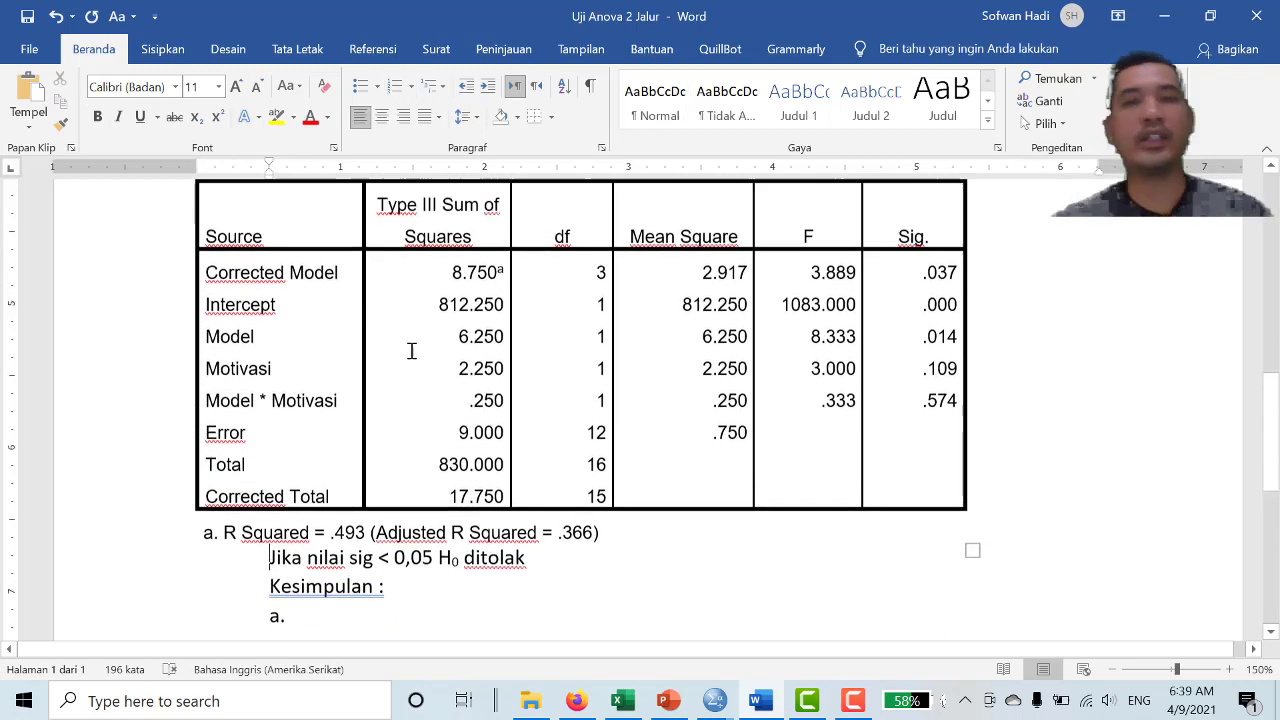
scroll(405, 340, up, 3)
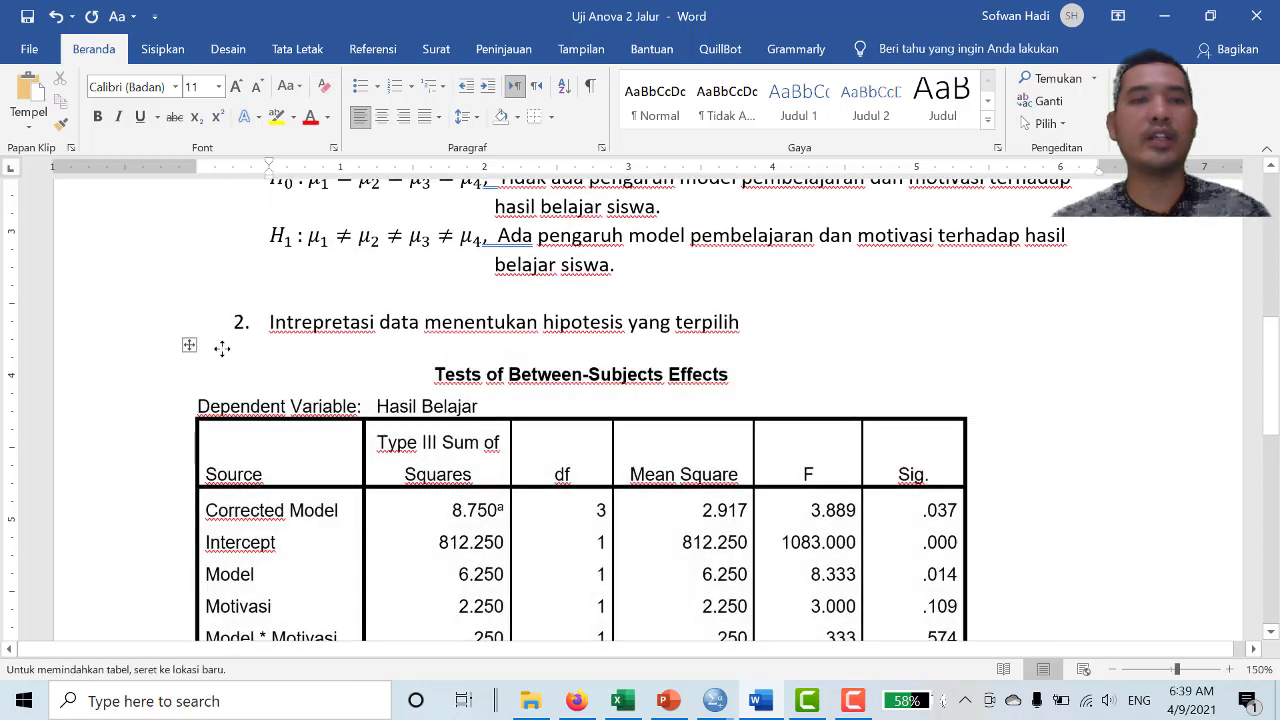
drag(266, 346, 262, 346)
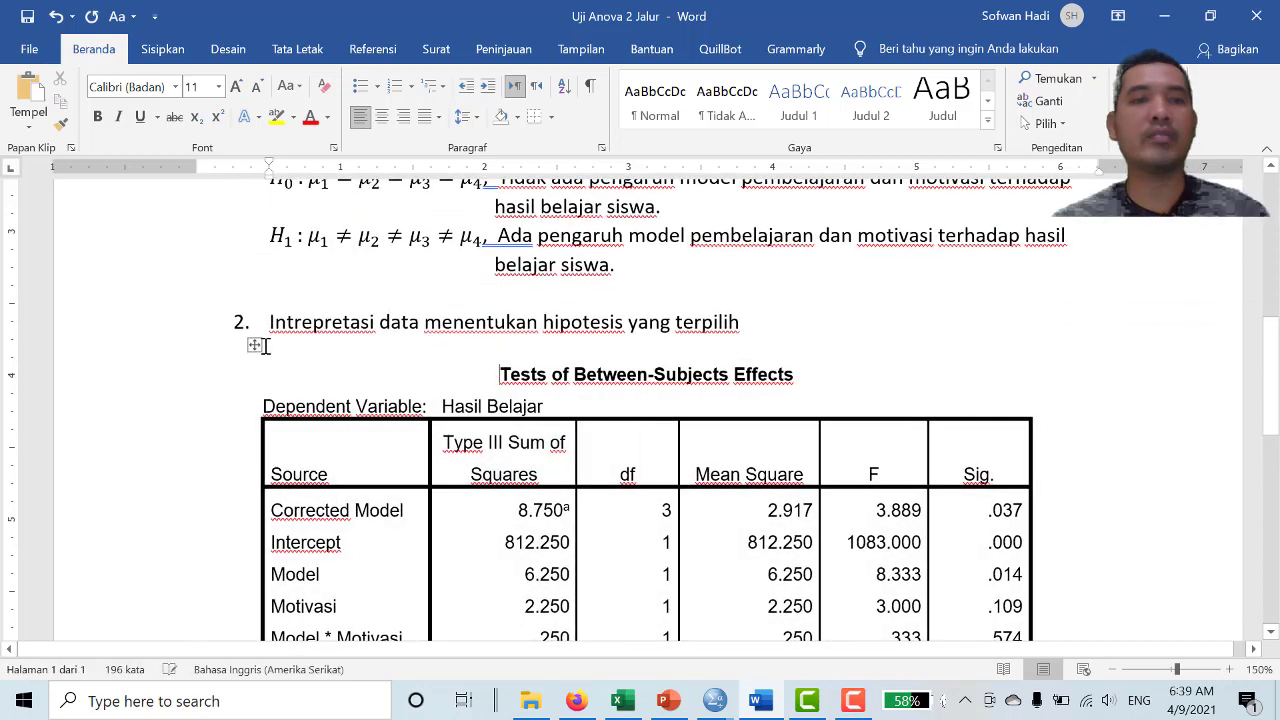
click(866, 316)
Colour the Sig column heading of the between-subjects table red
scroll(866, 316, down, 4)
scroll(868, 316, up, 2)
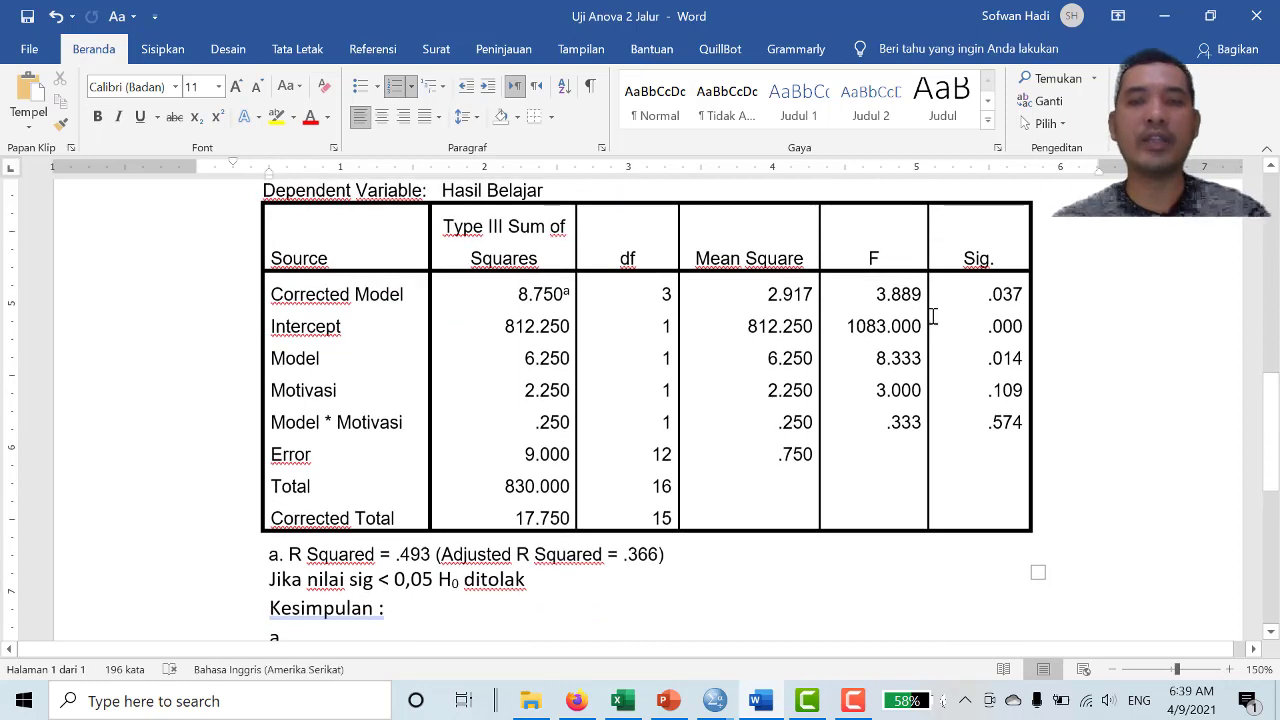
drag(958, 255, 991, 255)
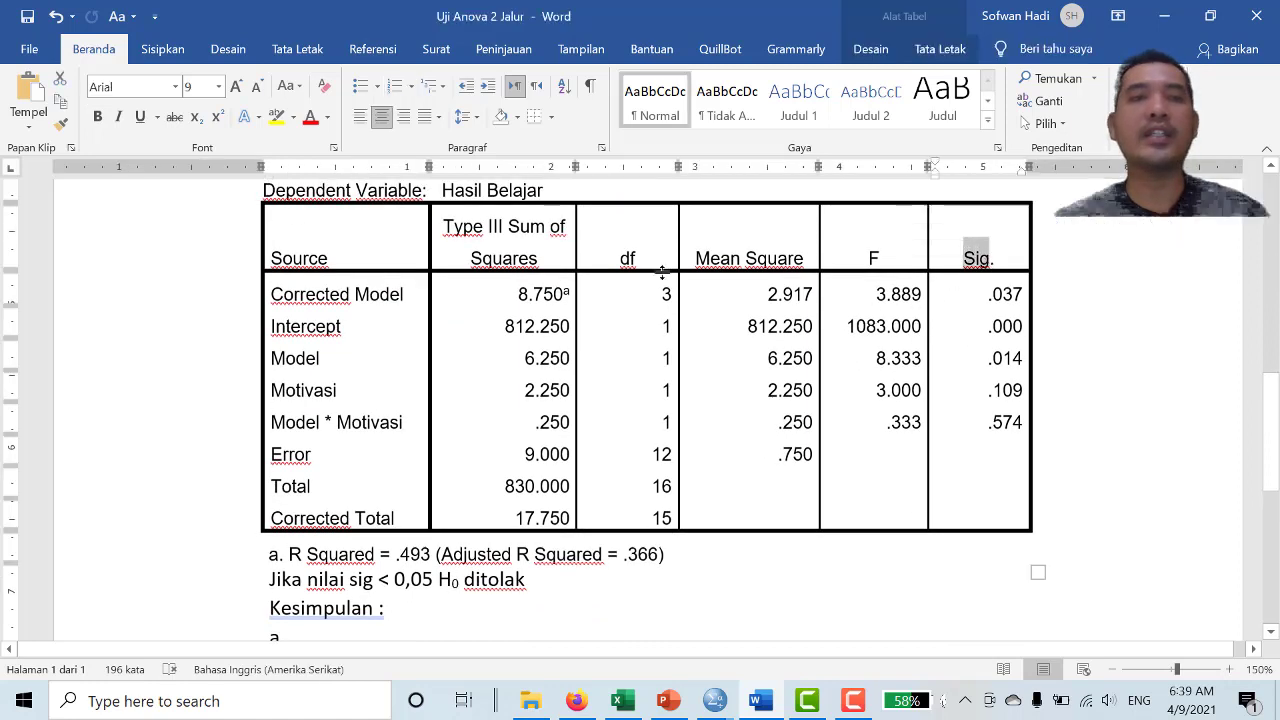
click(310, 116)
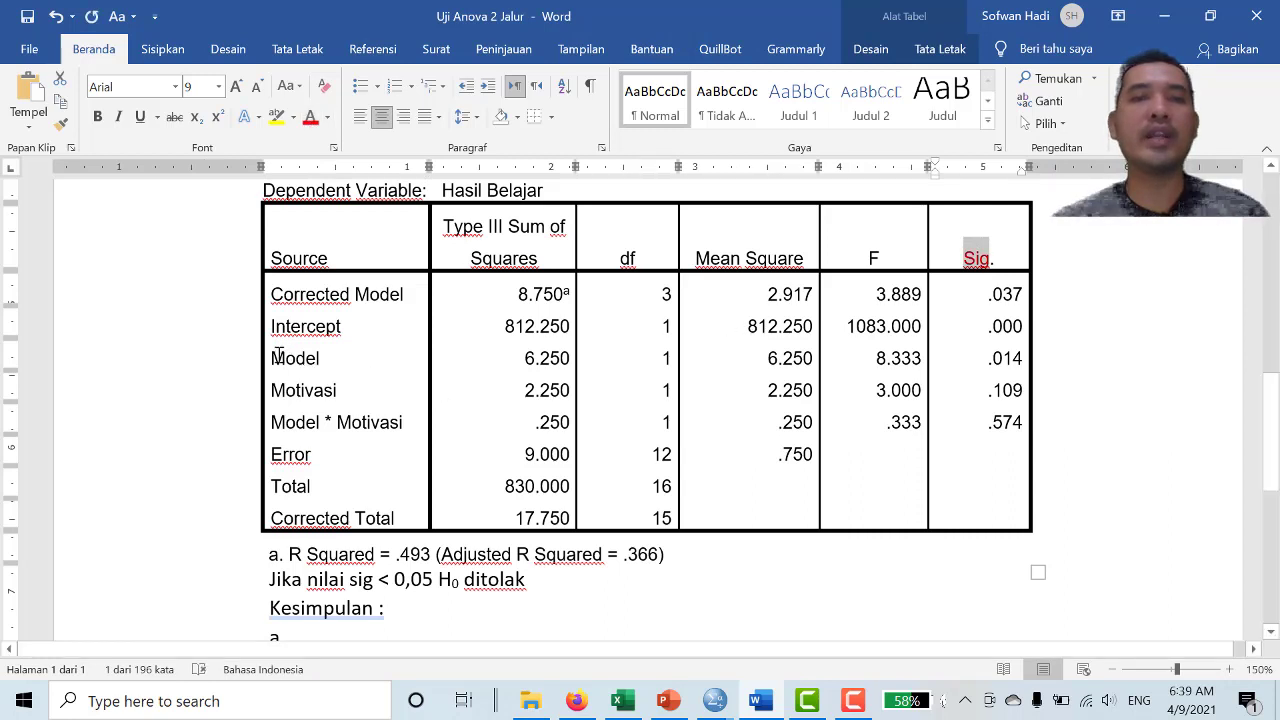
Highlight the Model, Motivasi and Model * Motivasi labels and their Sig. values in yellow in the between-subjects table
drag(271, 358, 388, 430)
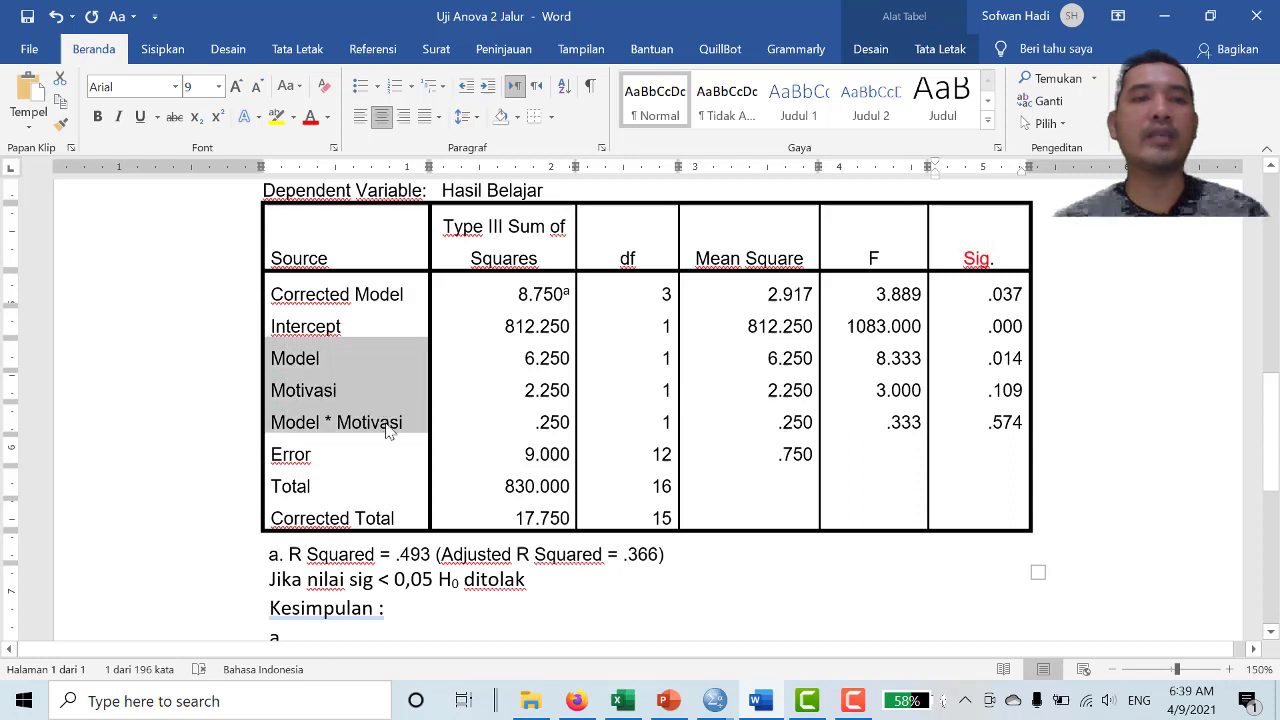
click(278, 119)
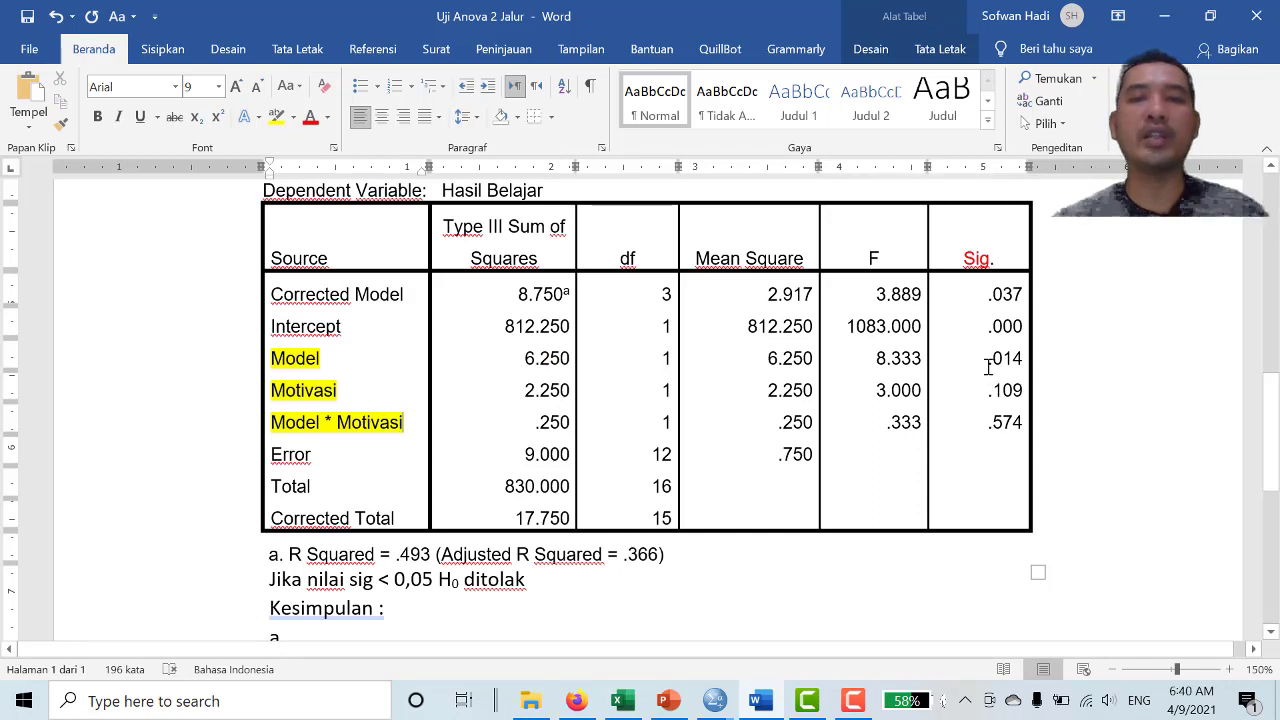
mouse_move(986, 358)
mouse_down()
mouse_move(1018, 390)
mouse_move(1019, 418)
mouse_up()
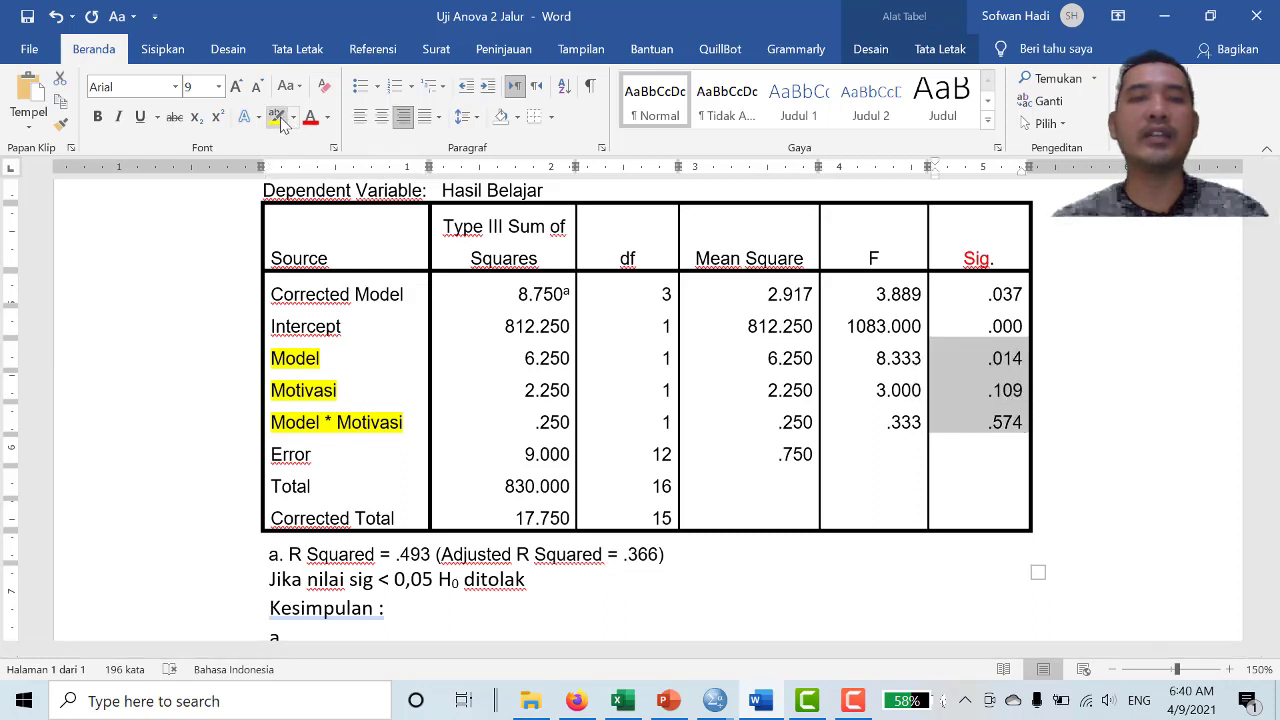
click(279, 119)
click(1050, 408)
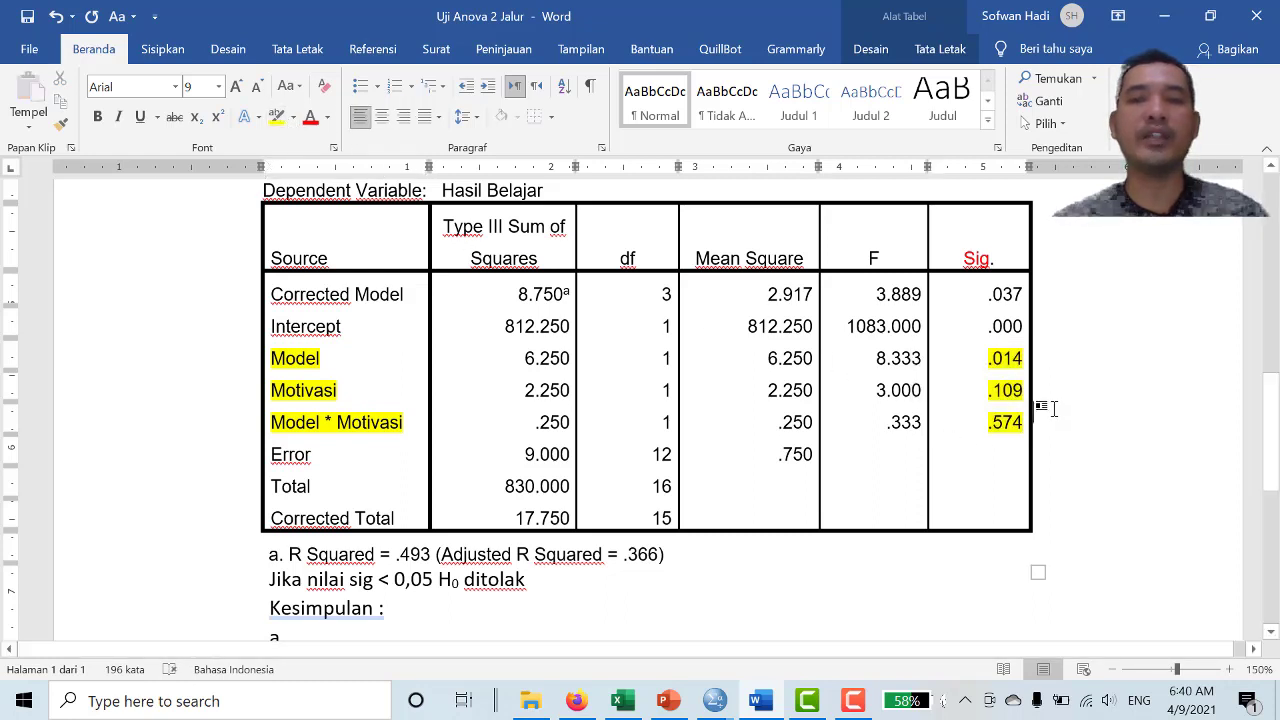
Insert an unnumbered blank line between the R Squared note under the table and the "Jika nilai sig < 0,05" line
scroll(1040, 402, down, 2)
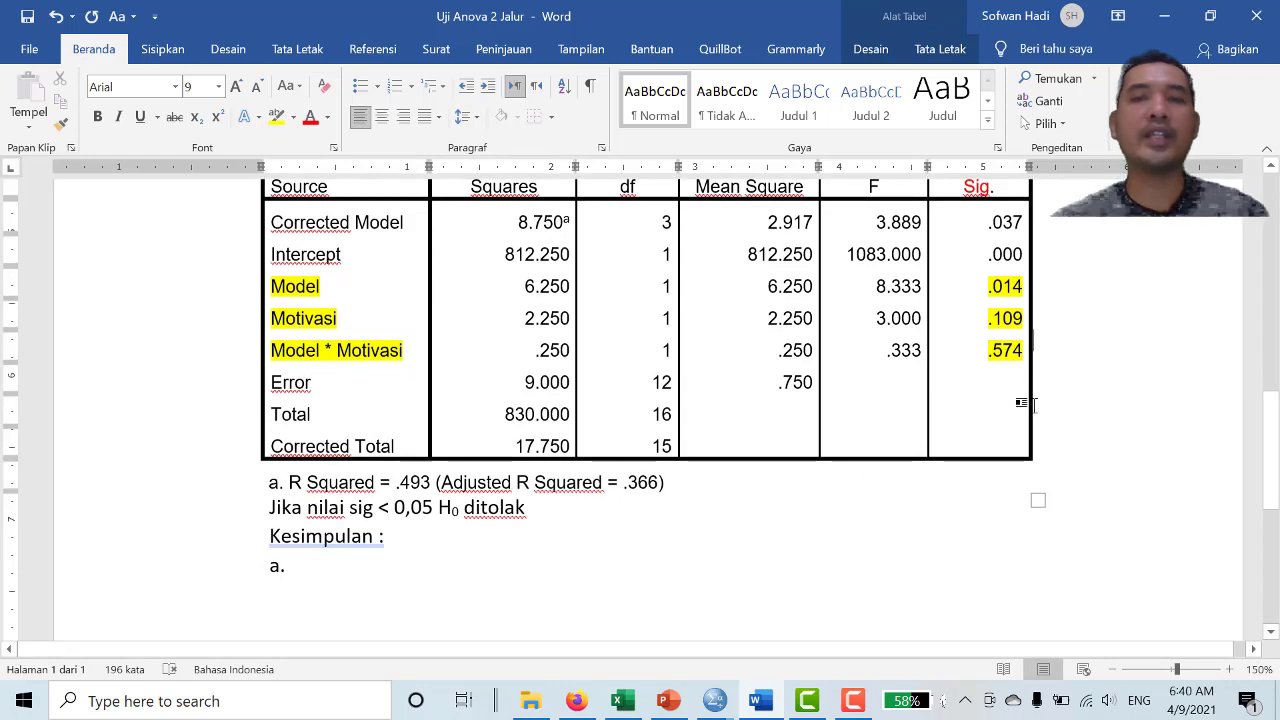
click(712, 485)
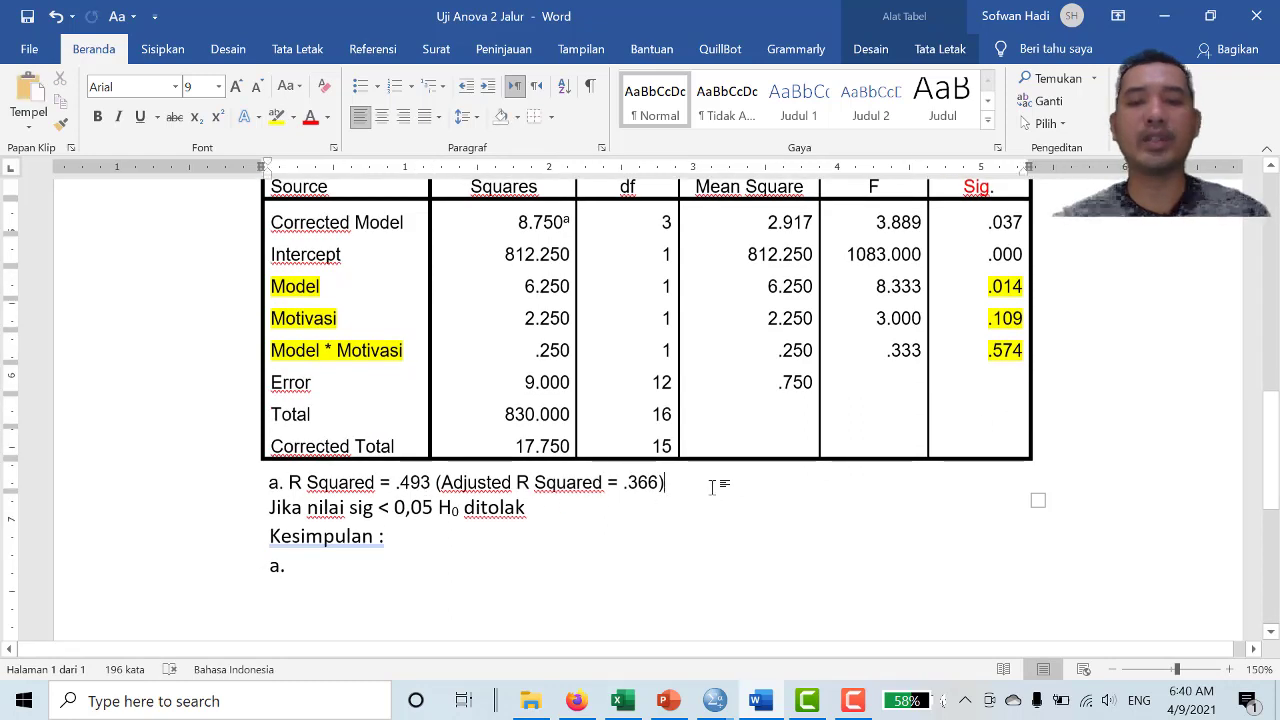
key(Return)
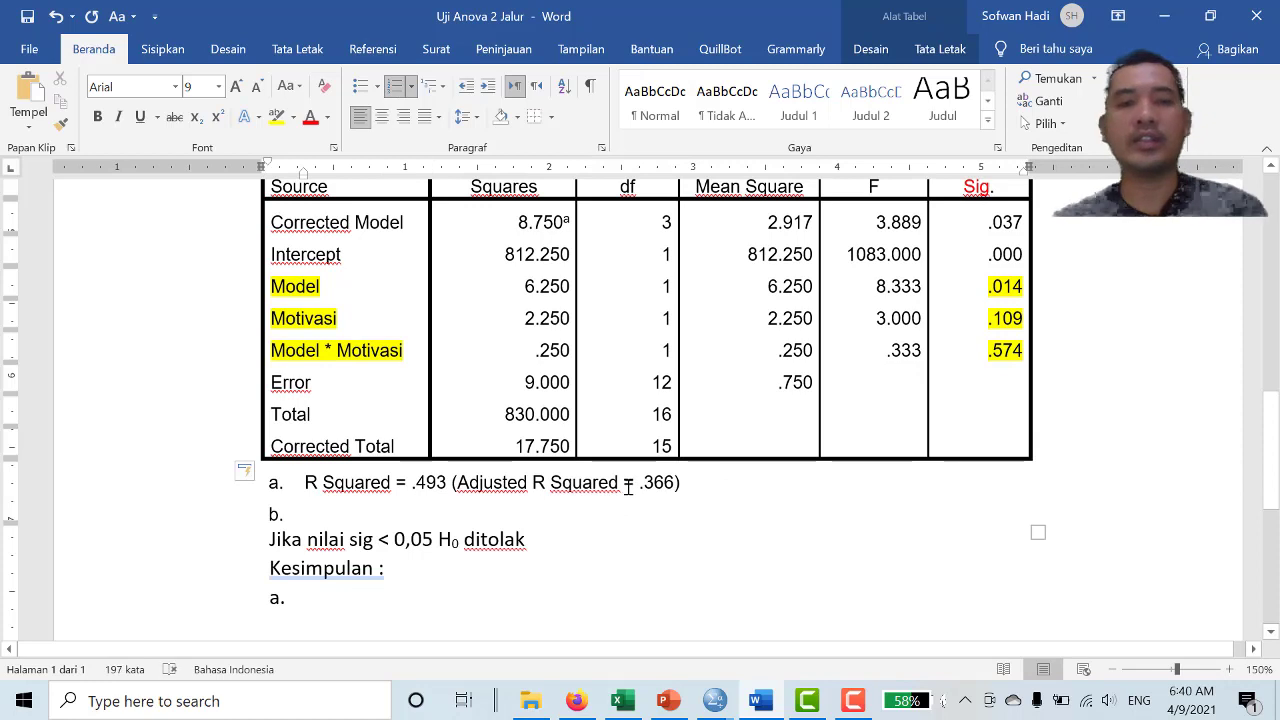
key(BackSpace)
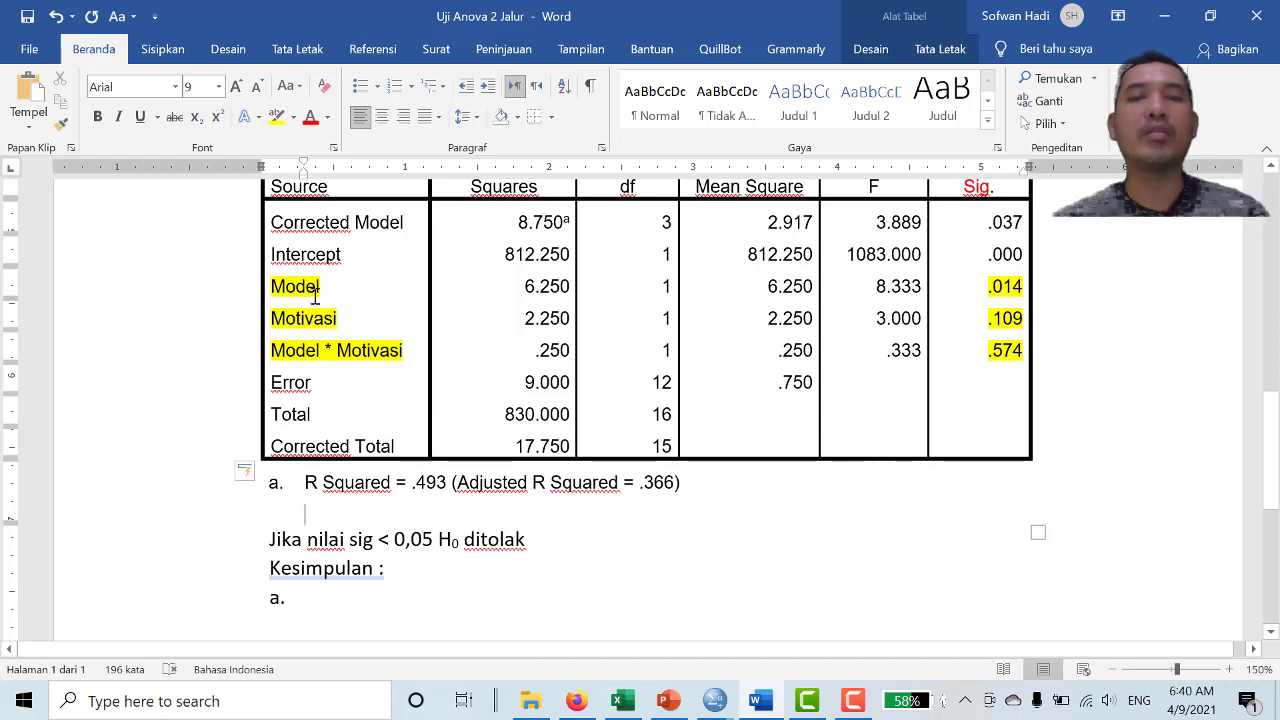
Copy the H1 statement of the first hypothesis, "Ada pengaruh model pembelajaran jigsaw terhadap hasil belajar siswa.", into item a under Kesimpulan
scroll(1010, 300, up, 10)
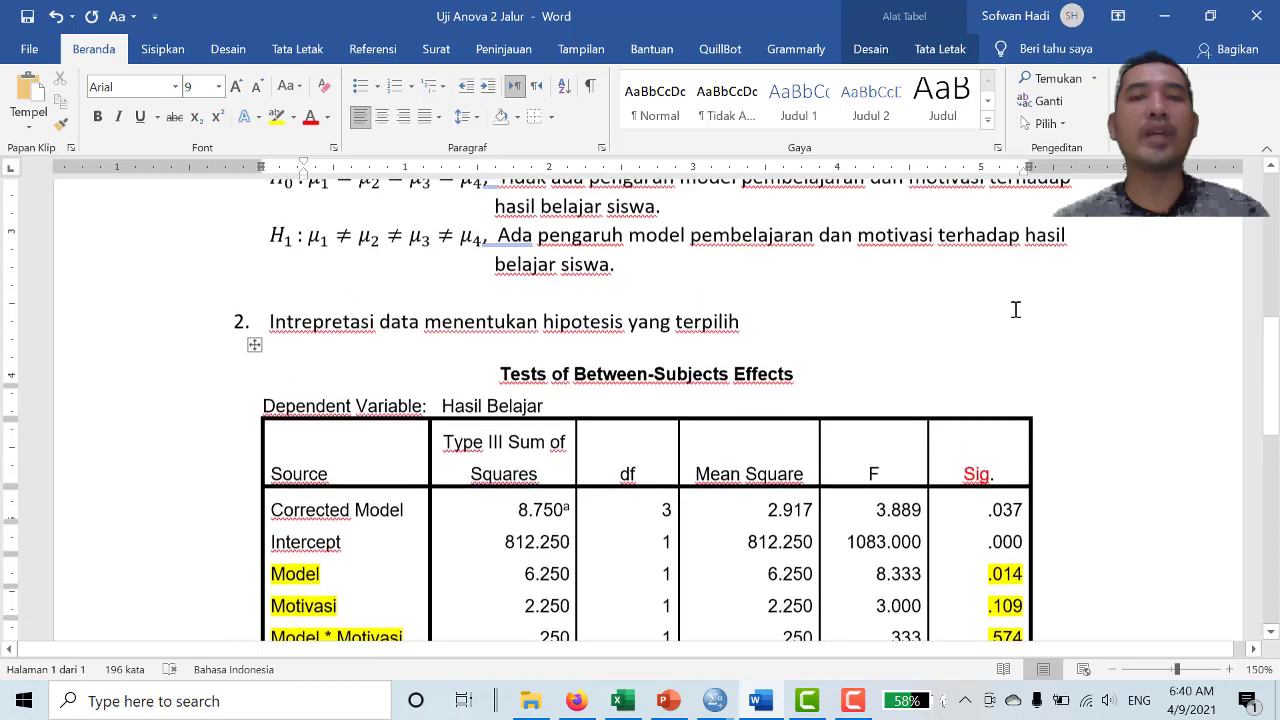
scroll(1015, 310, down, 6)
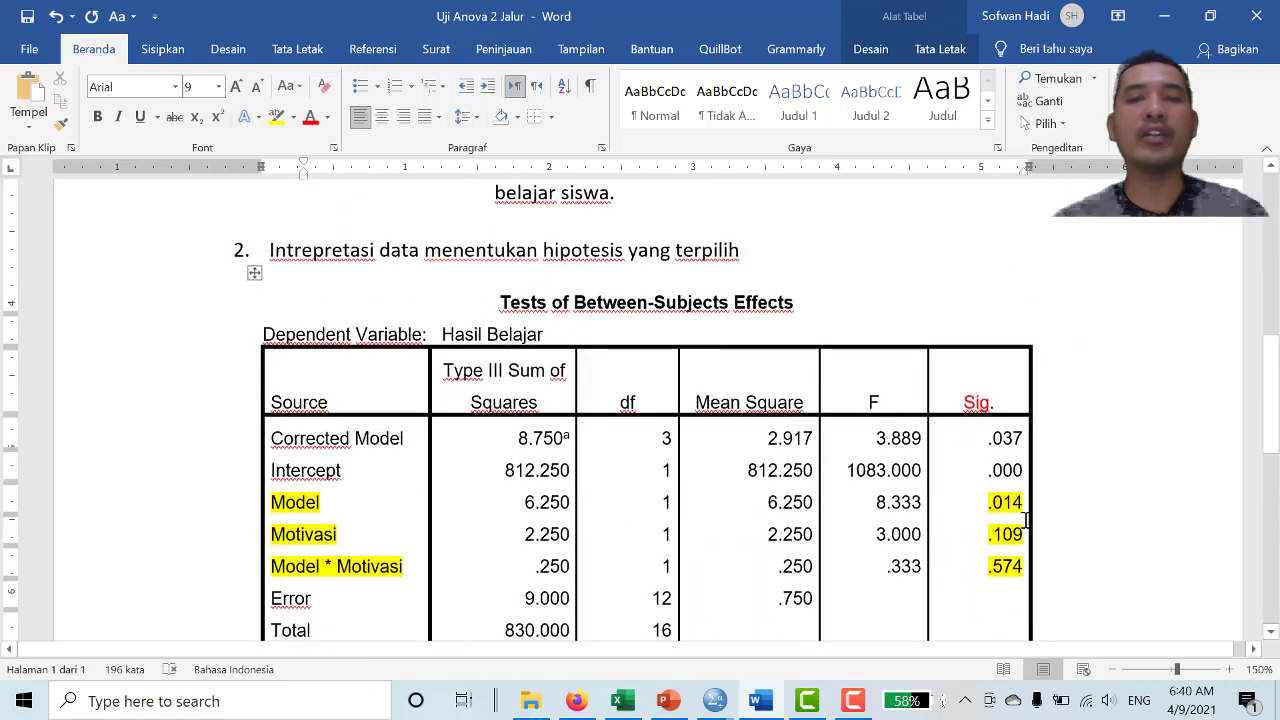
scroll(1020, 509, up, 8)
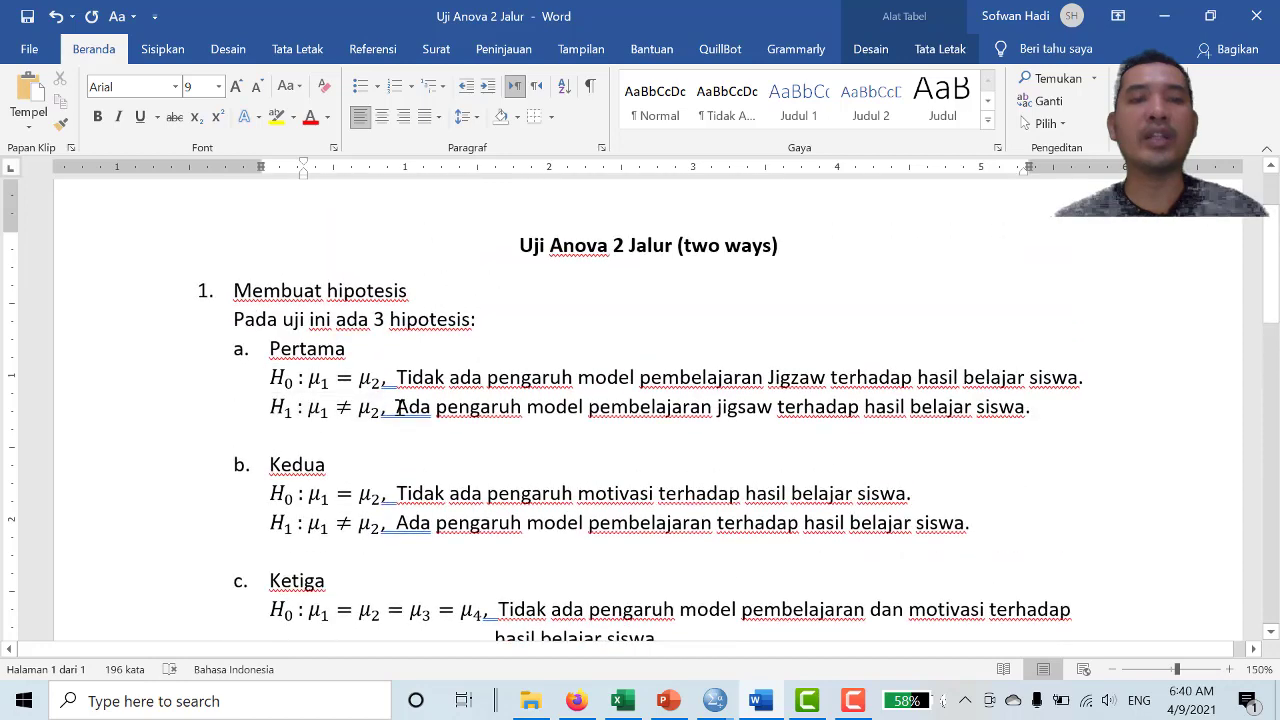
drag(395, 407, 1032, 412)
key(ctrl+c)
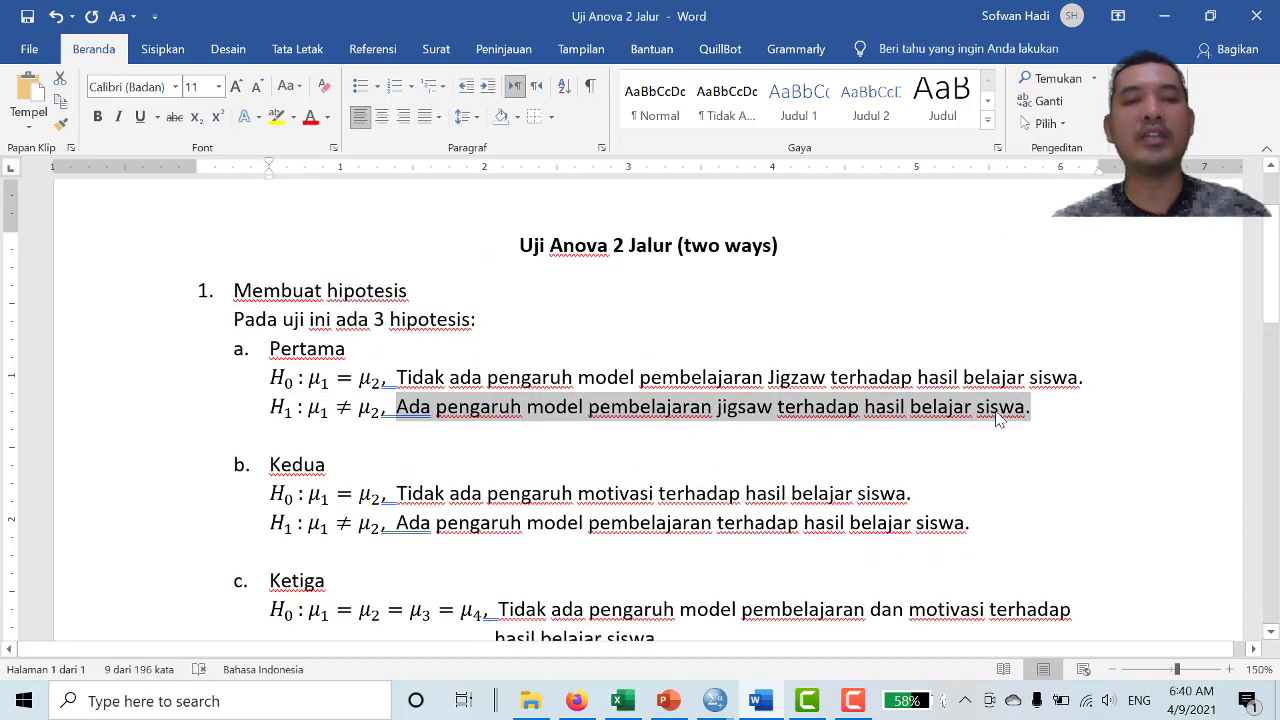
scroll(600, 420, down, 10)
scroll(597, 416, down, 5)
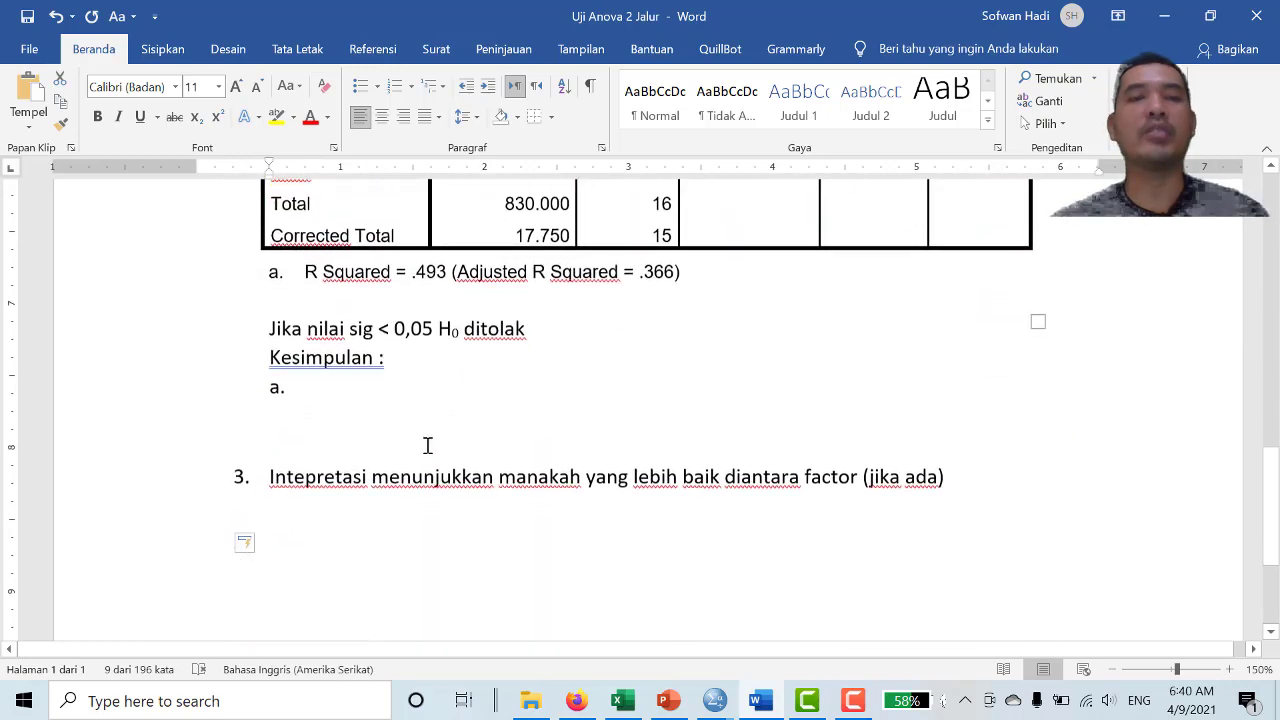
click(394, 385)
key(ctrl+v)
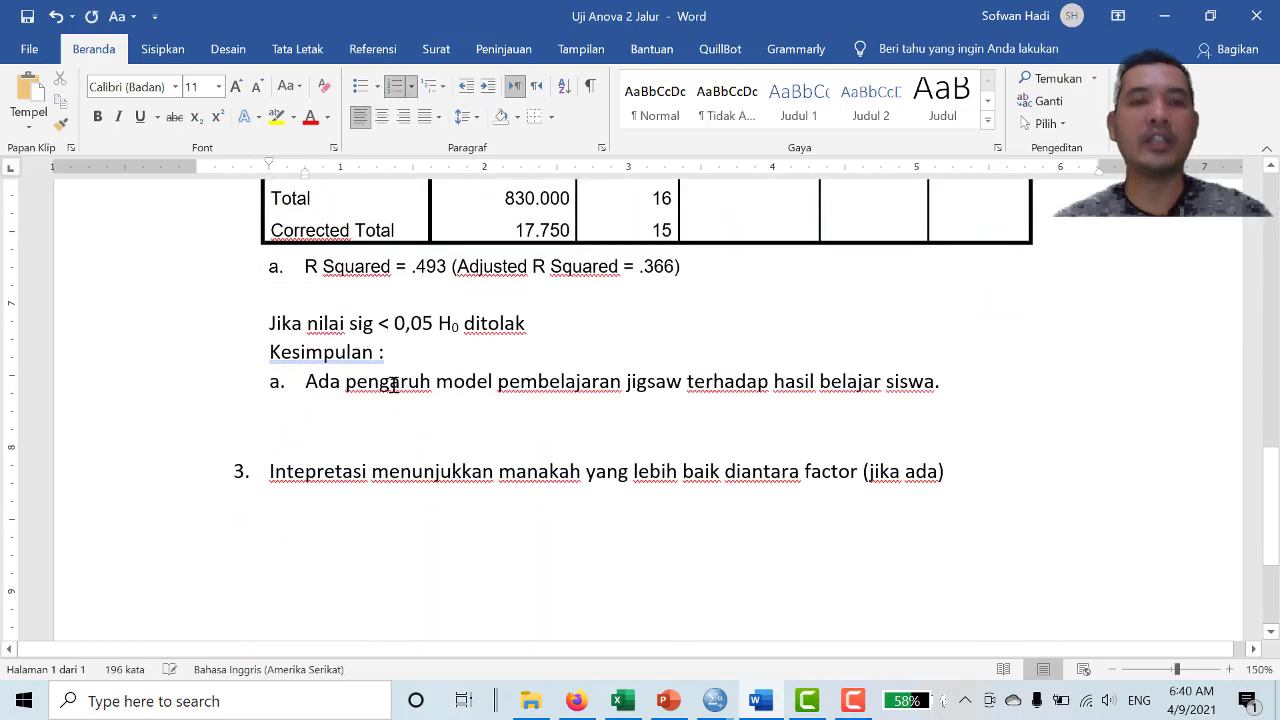
Examine the Sig. value of the Motivasi row to decide which statement of the second hypothesis applies
scroll(597, 401, up, 5)
scroll(597, 401, up, 1)
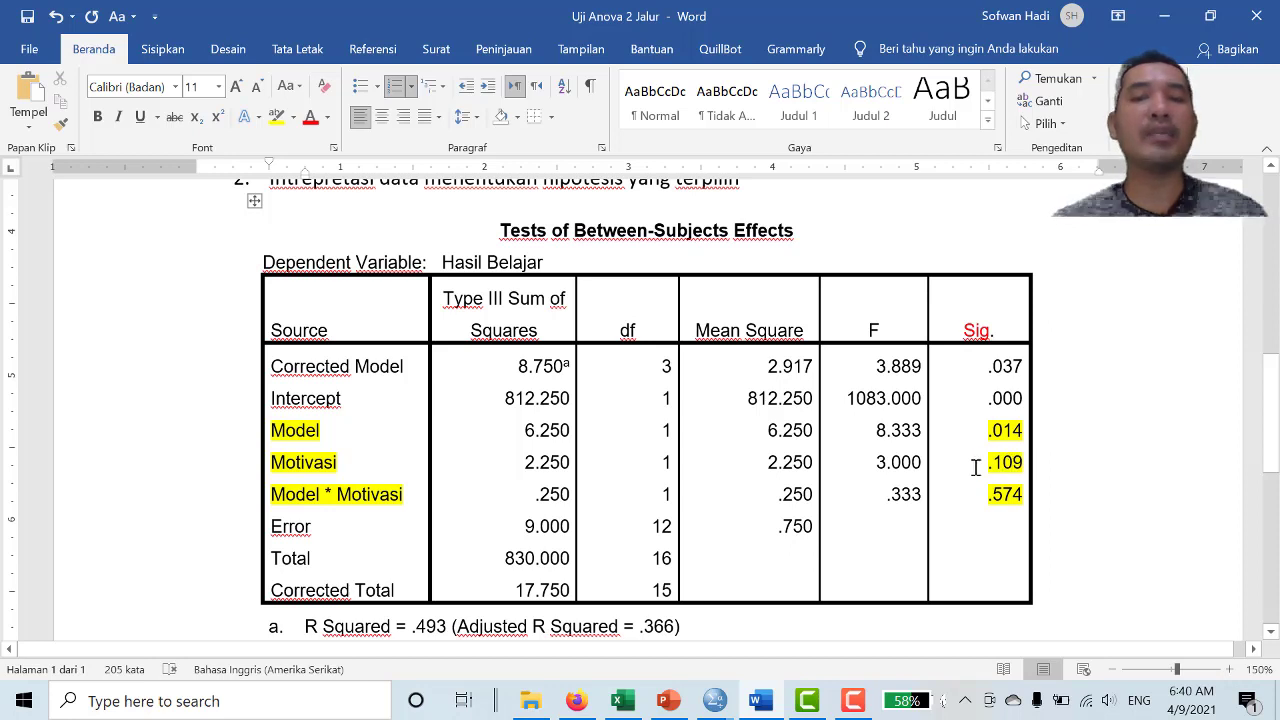
drag(973, 464, 1028, 462)
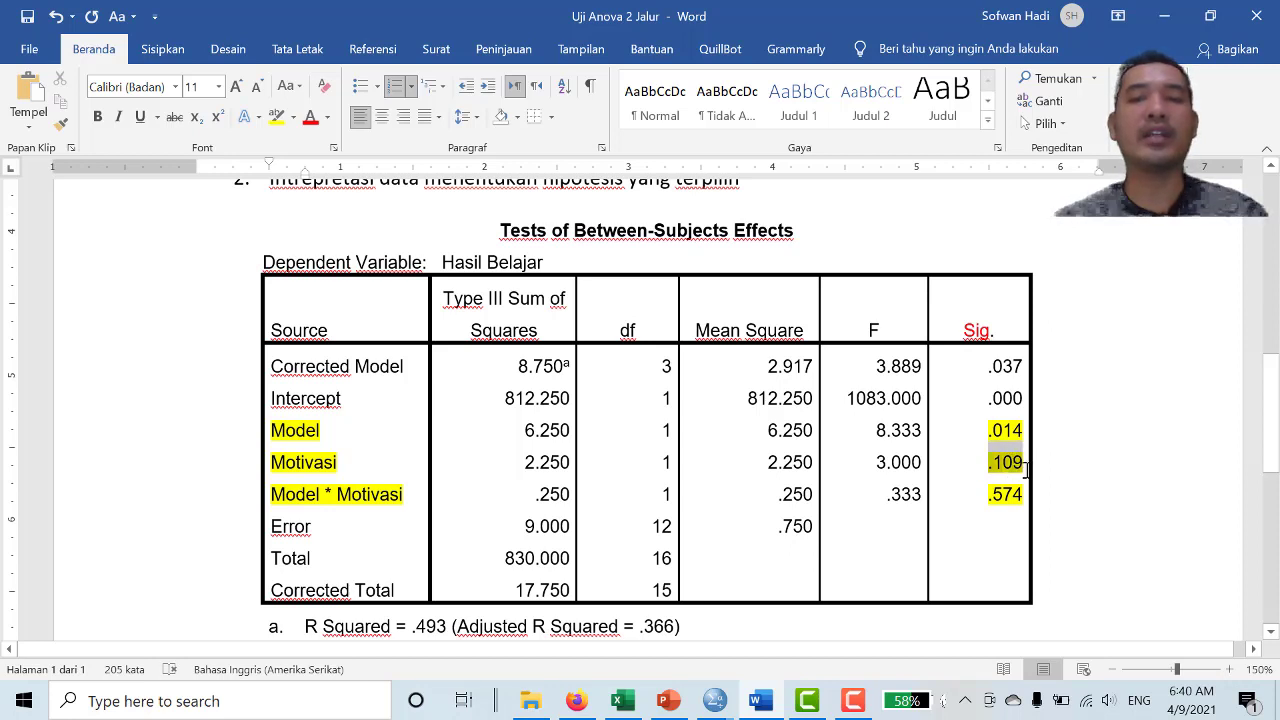
scroll(1014, 463, up, 6)
scroll(1014, 463, down, 7)
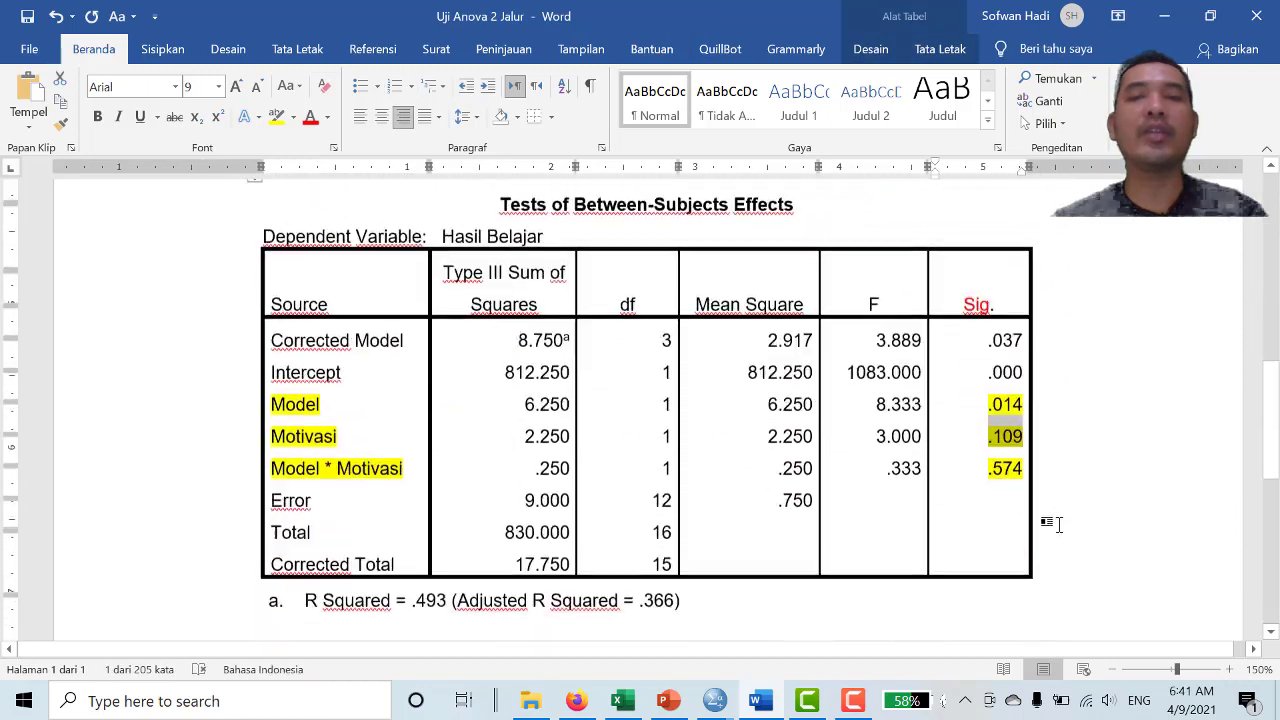
scroll(1052, 524, down, 1)
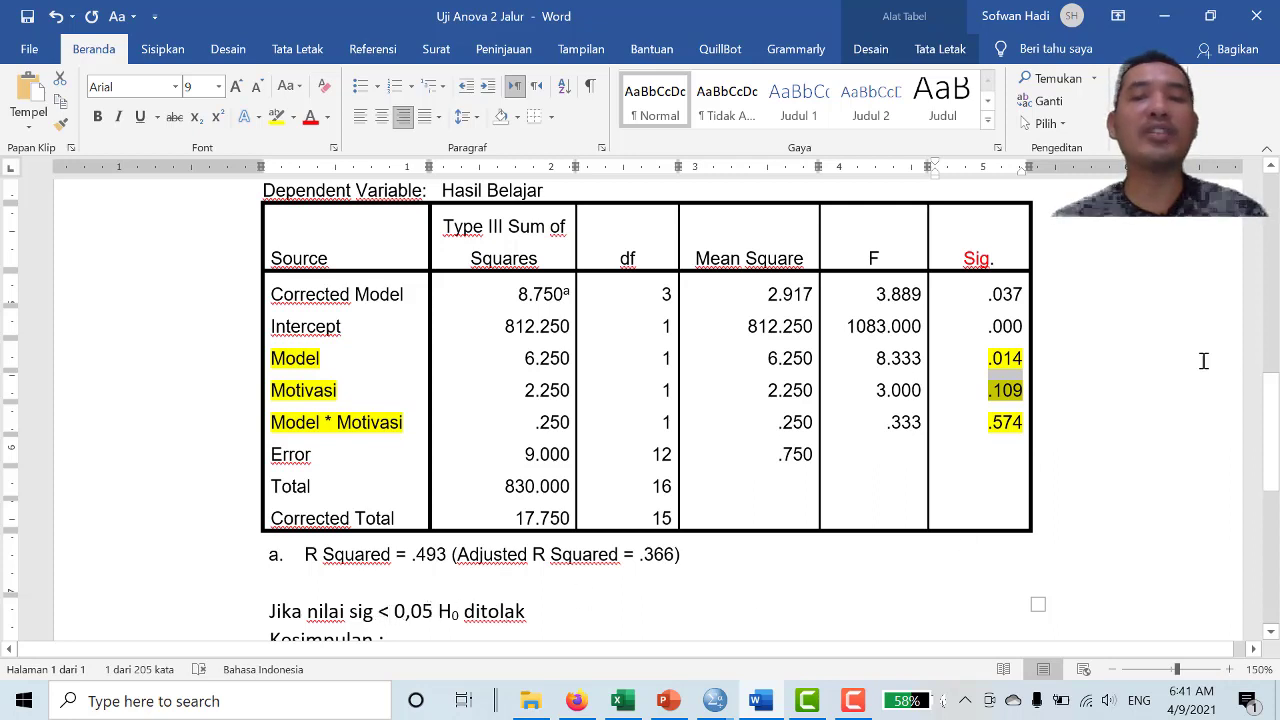
click(996, 396)
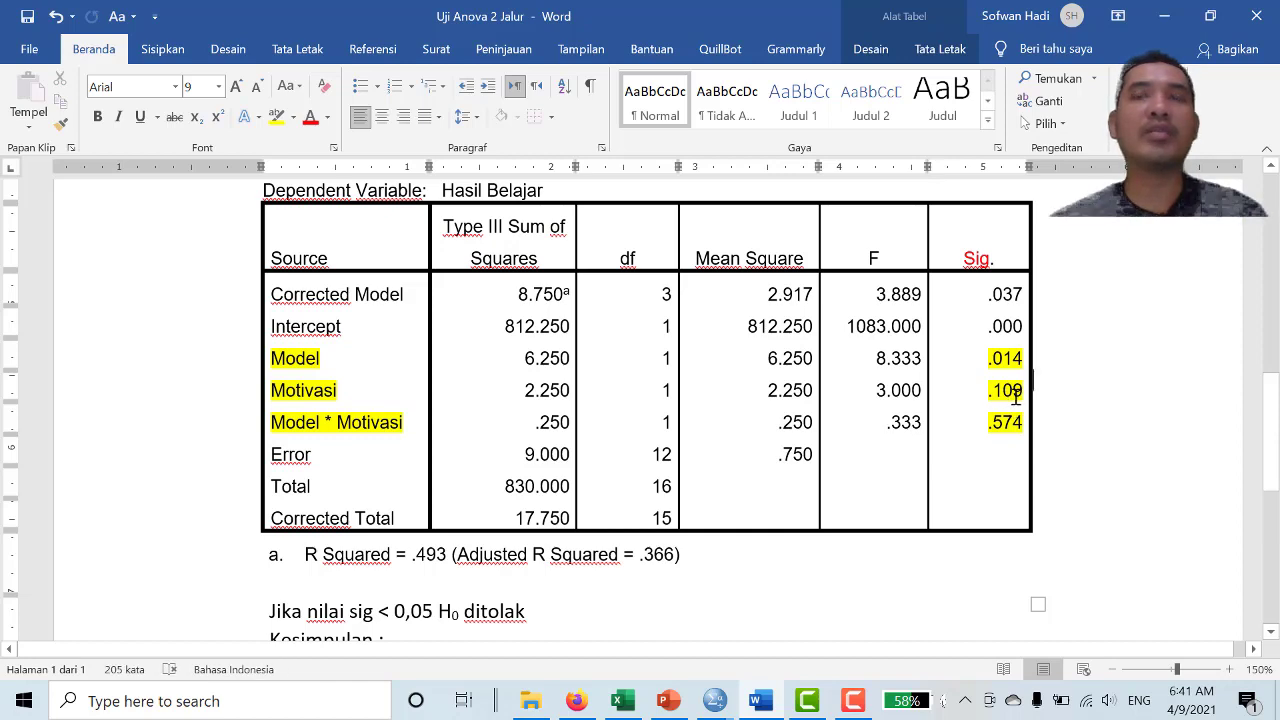
Add the second hypothesis's H0 statement, "Tidak ada pengaruh motivasi terhadap hasil belajar siswa.", as item b under Kesimpulan by copying it
scroll(1015, 396, up, 6)
scroll(1015, 397, up, 1)
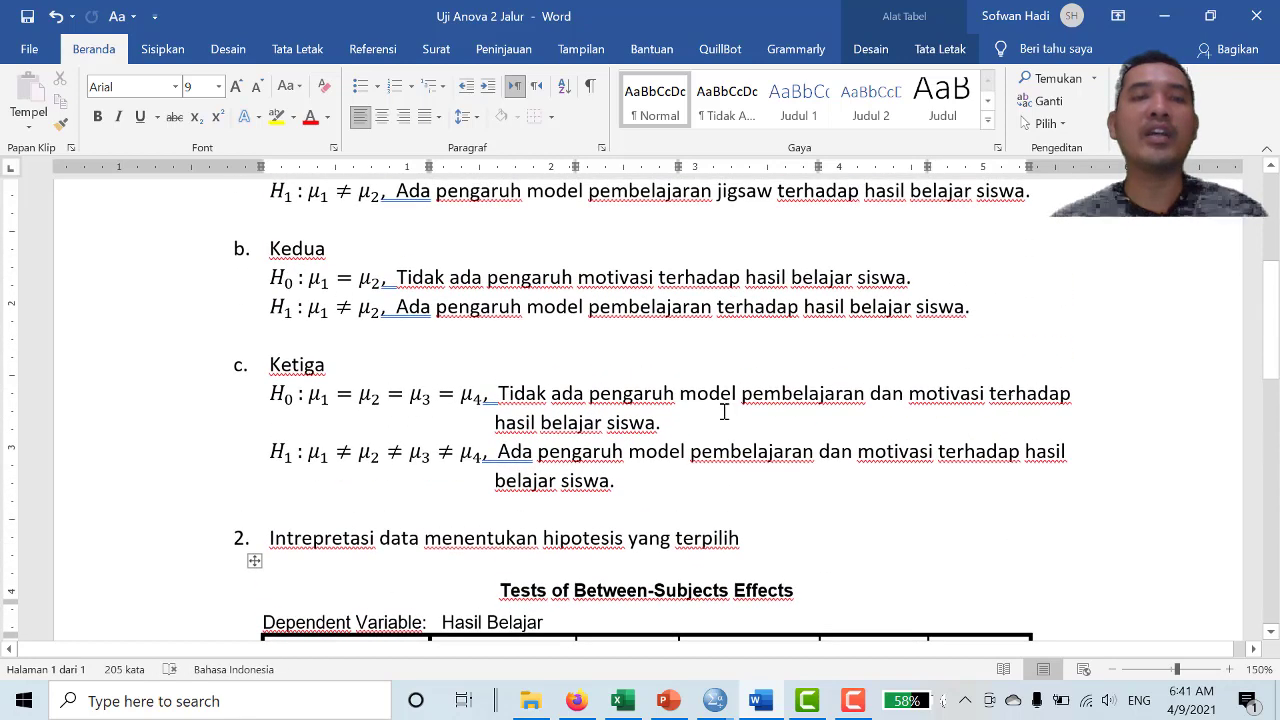
drag(400, 276, 918, 274)
key(ctrl+c)
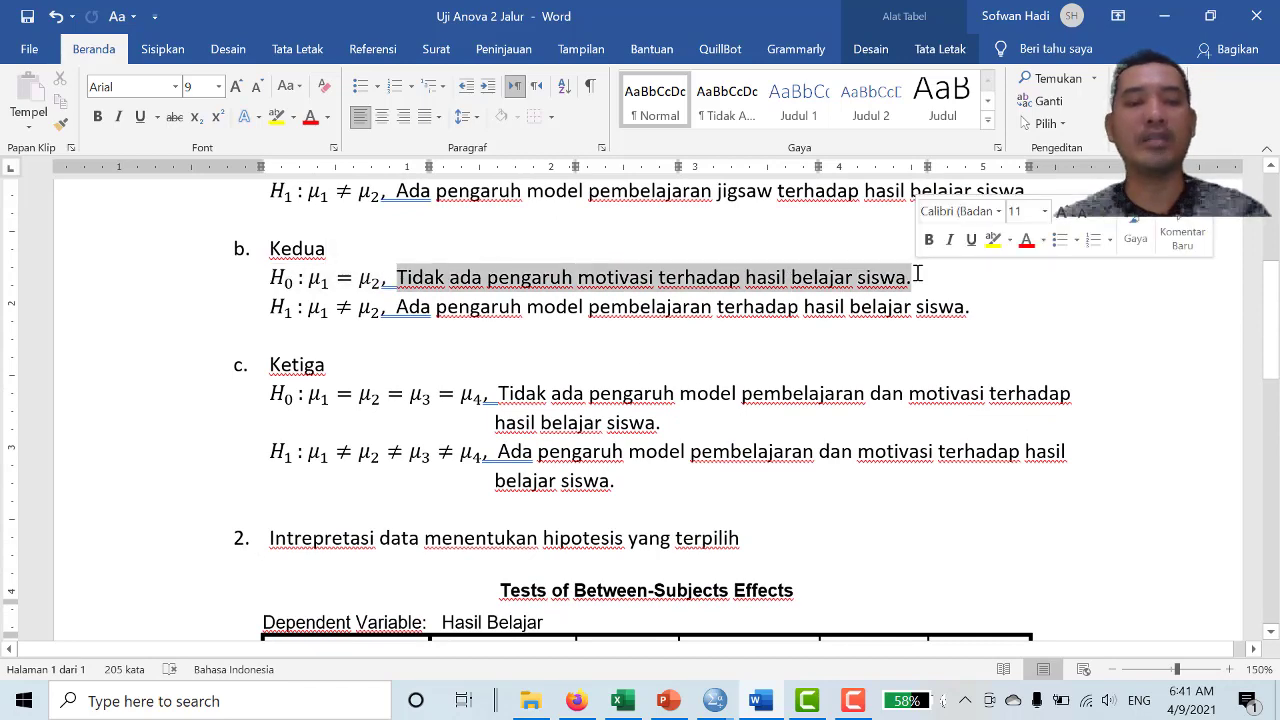
scroll(890, 285, down, 12)
scroll(885, 287, up, 2)
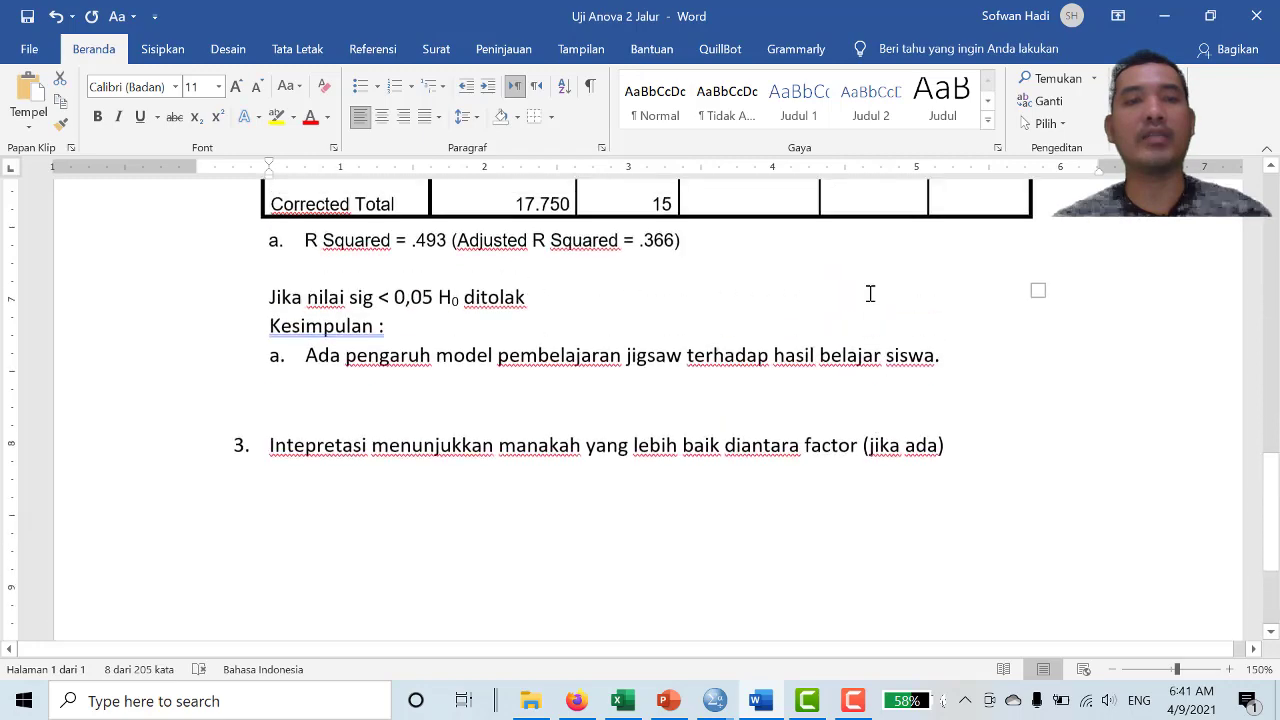
click(953, 375)
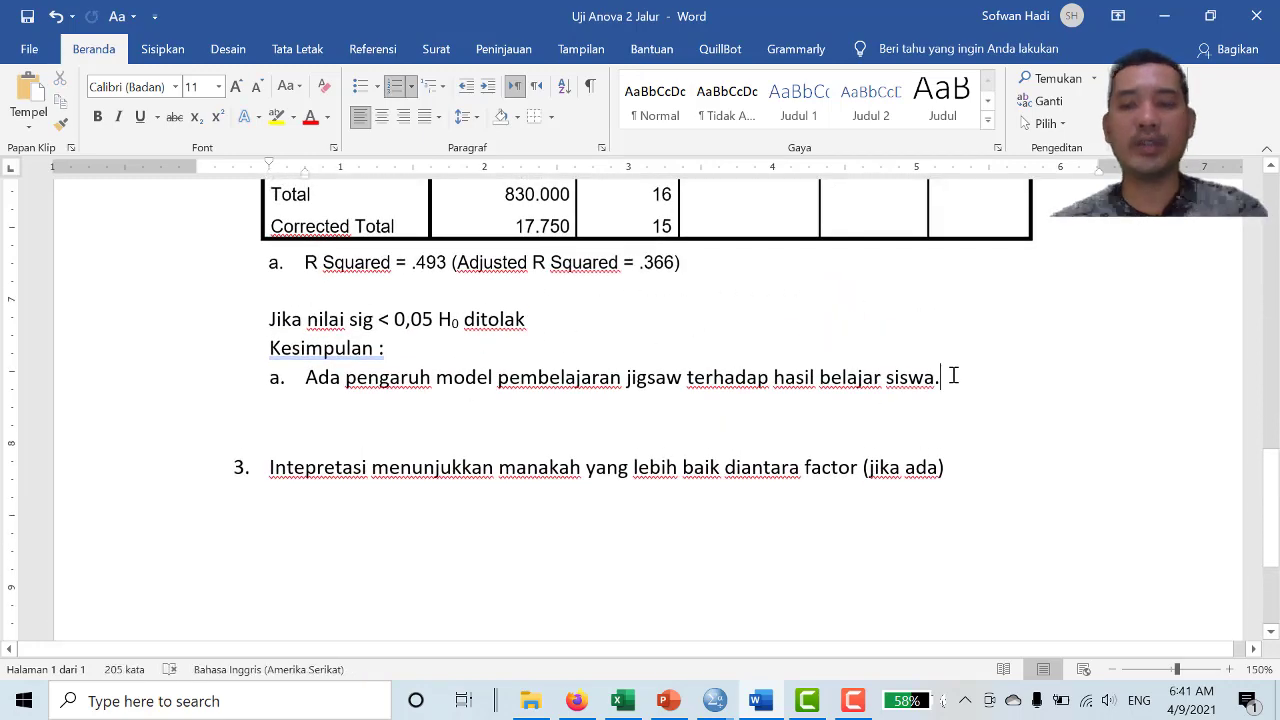
key(Return)
key(ctrl+v)
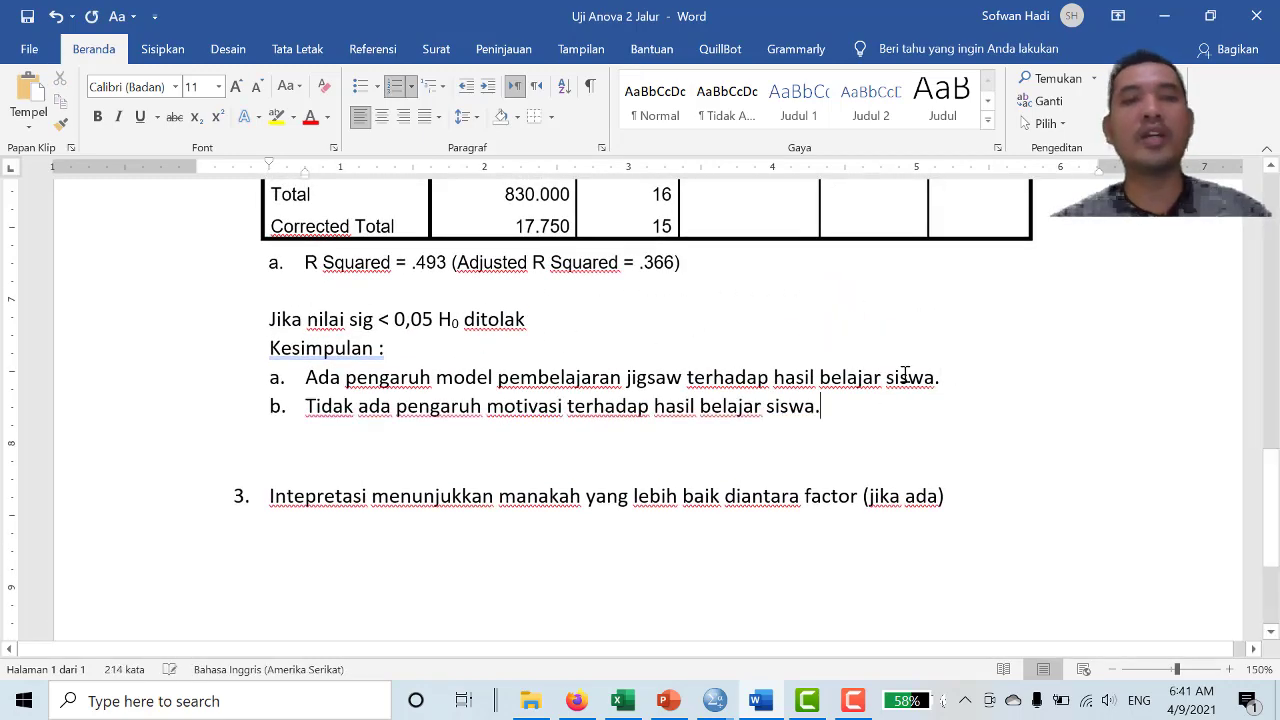
Check the Model * Motivasi significance and copy the third hypothesis's H0 statement into a new item c under Kesimpulan
scroll(820, 403, up, 4)
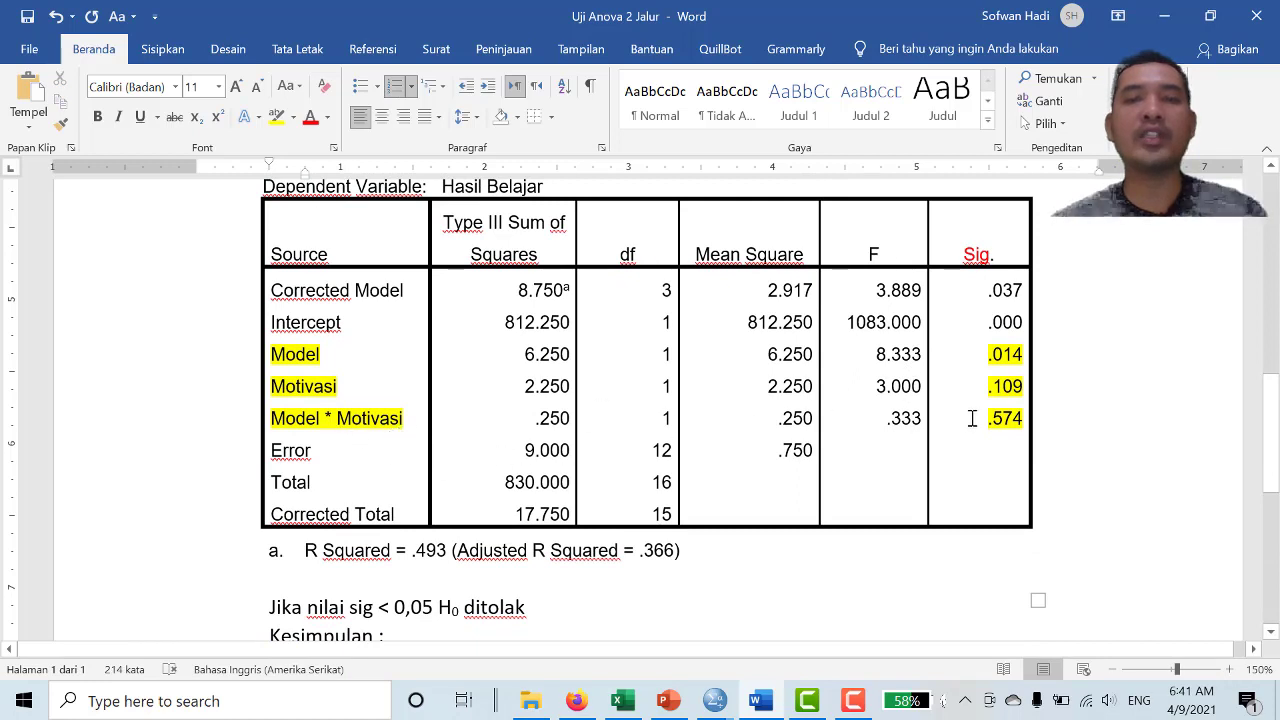
drag(985, 420, 1022, 420)
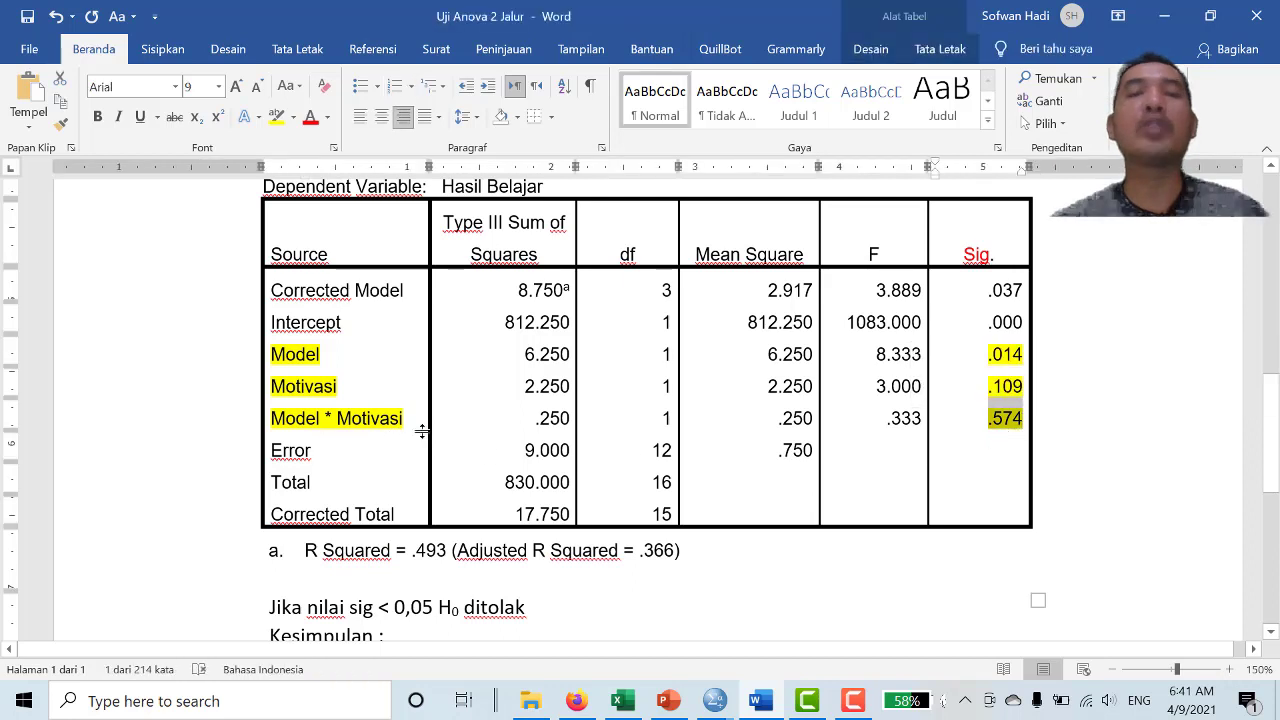
scroll(422, 430, up, 2)
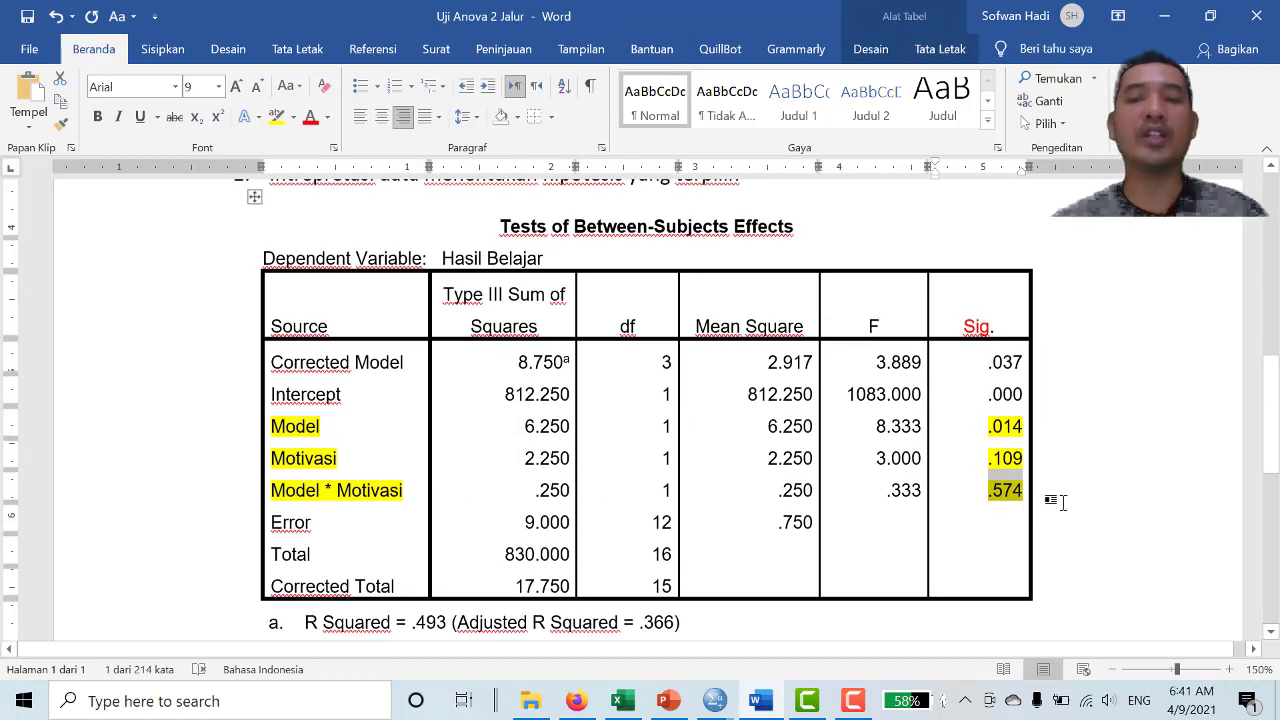
click(1034, 508)
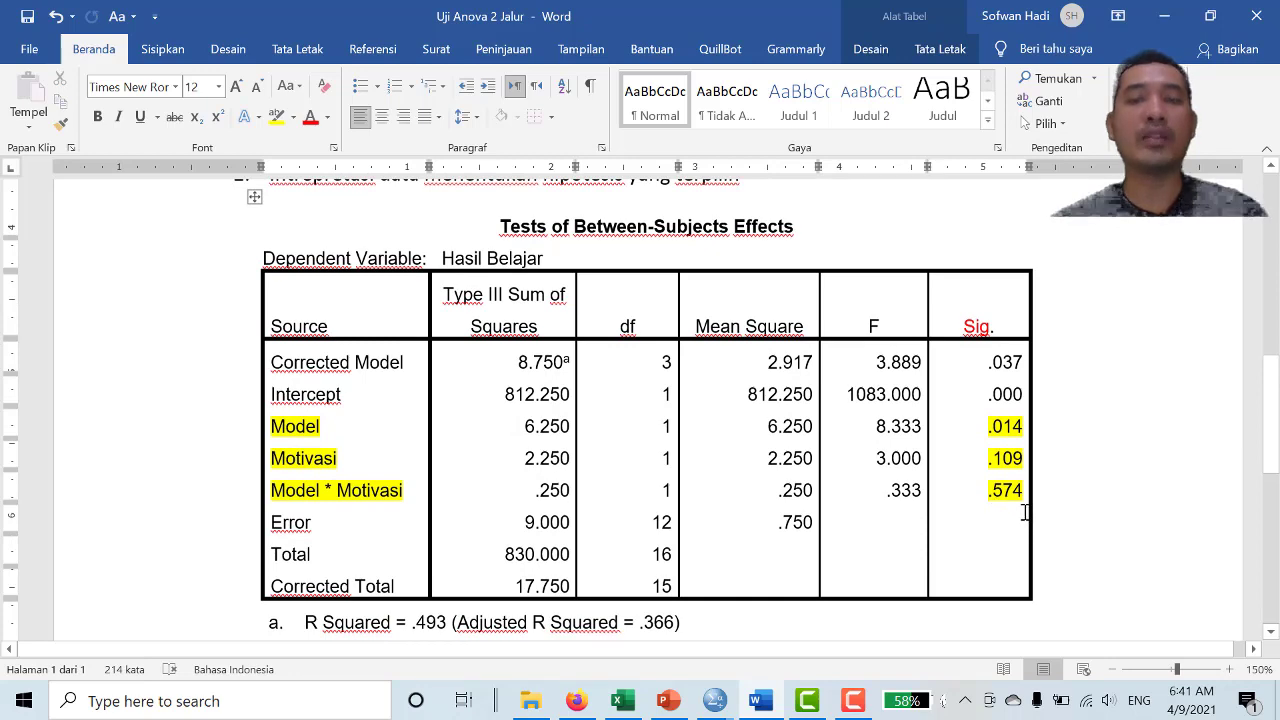
scroll(1022, 510, up, 3)
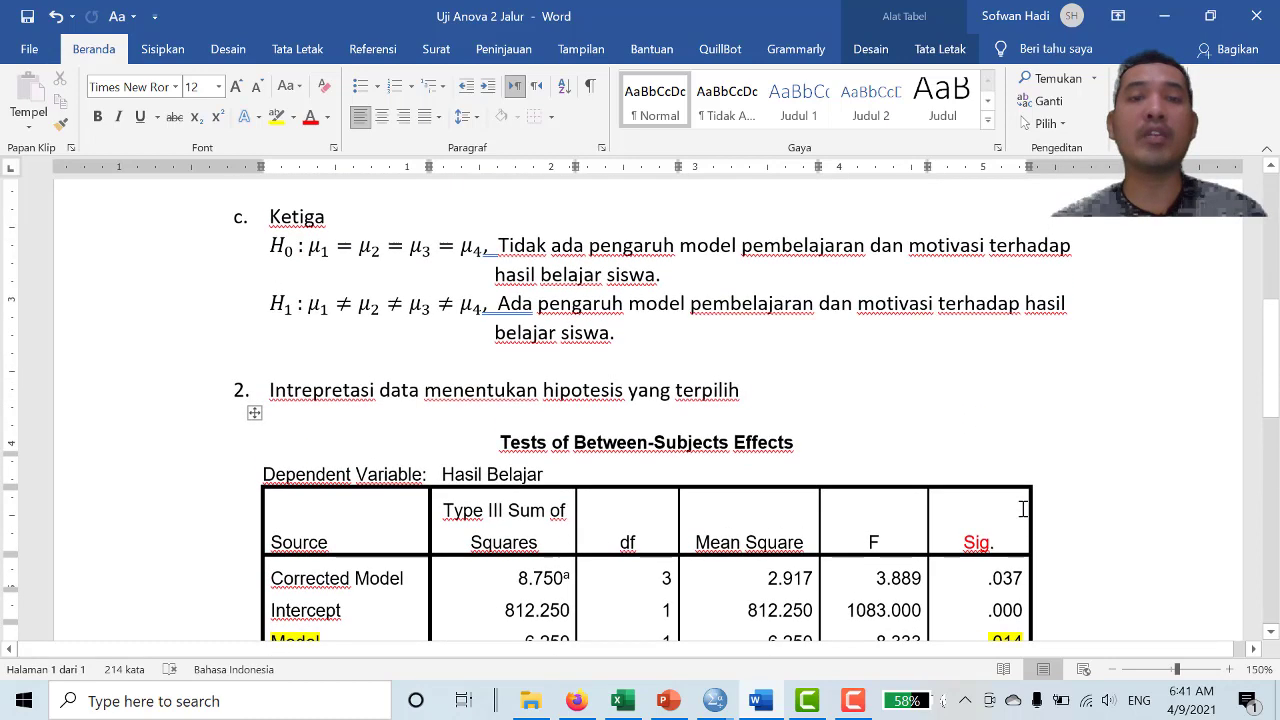
click(539, 308)
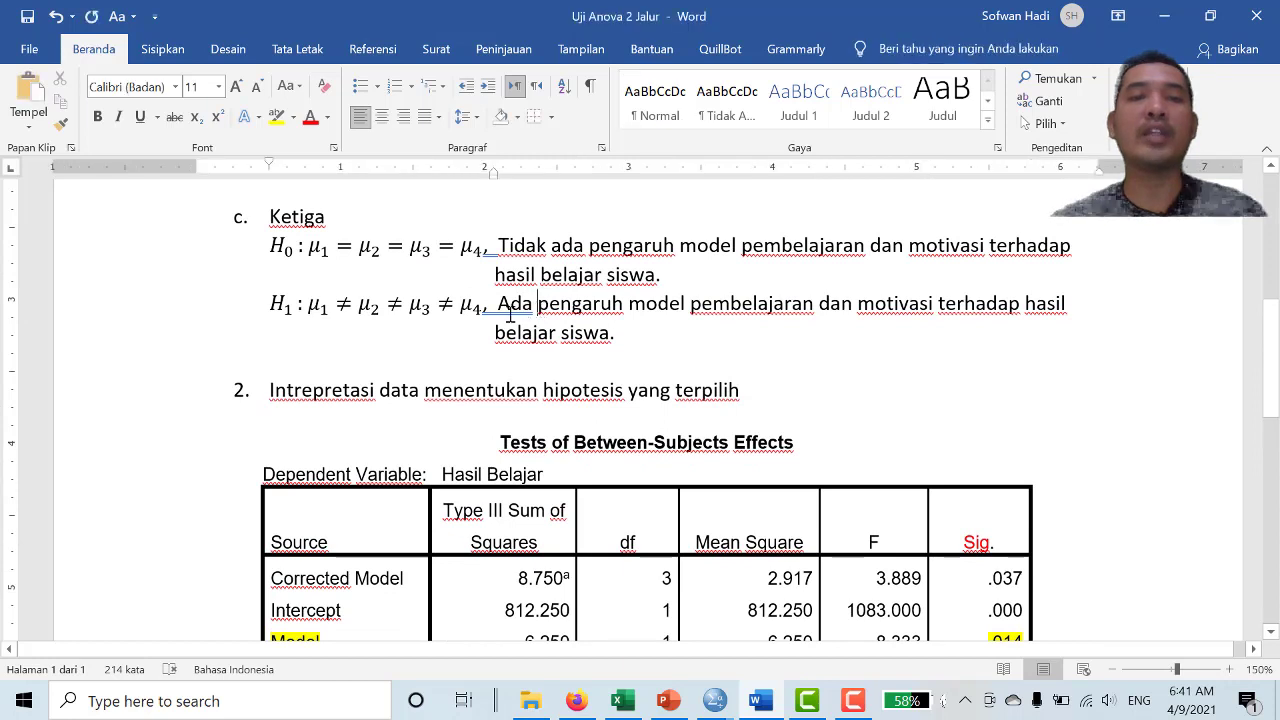
mouse_move(494, 245)
mouse_down()
mouse_move(590, 276)
mouse_move(664, 277)
mouse_move(543, 277)
mouse_move(507, 246)
mouse_up()
key(ctrl+c)
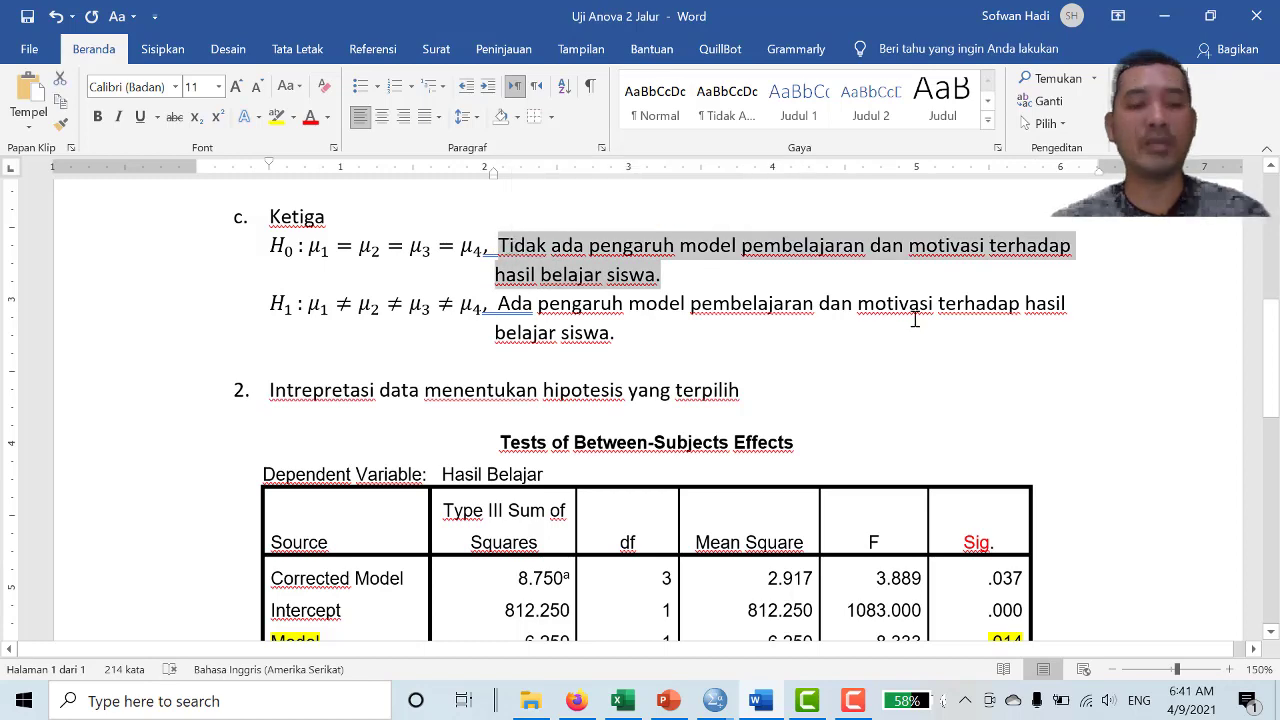
scroll(902, 310, down, 8)
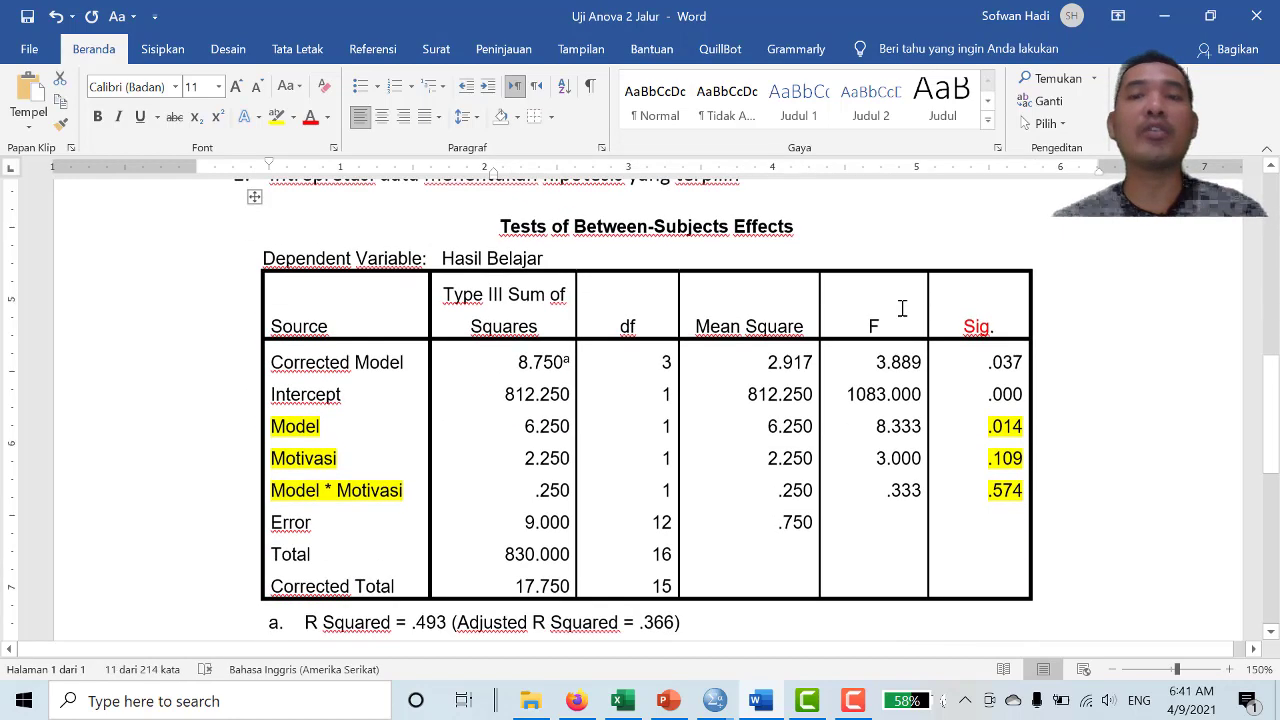
click(850, 416)
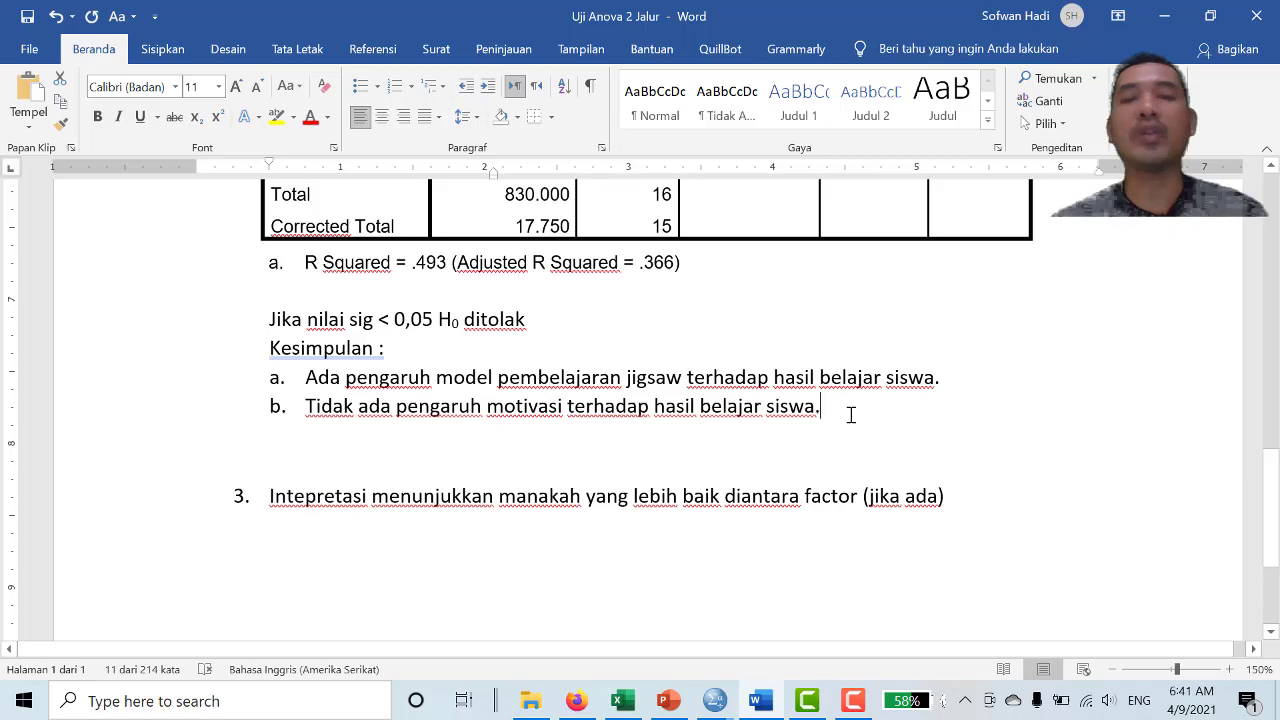
key(Return)
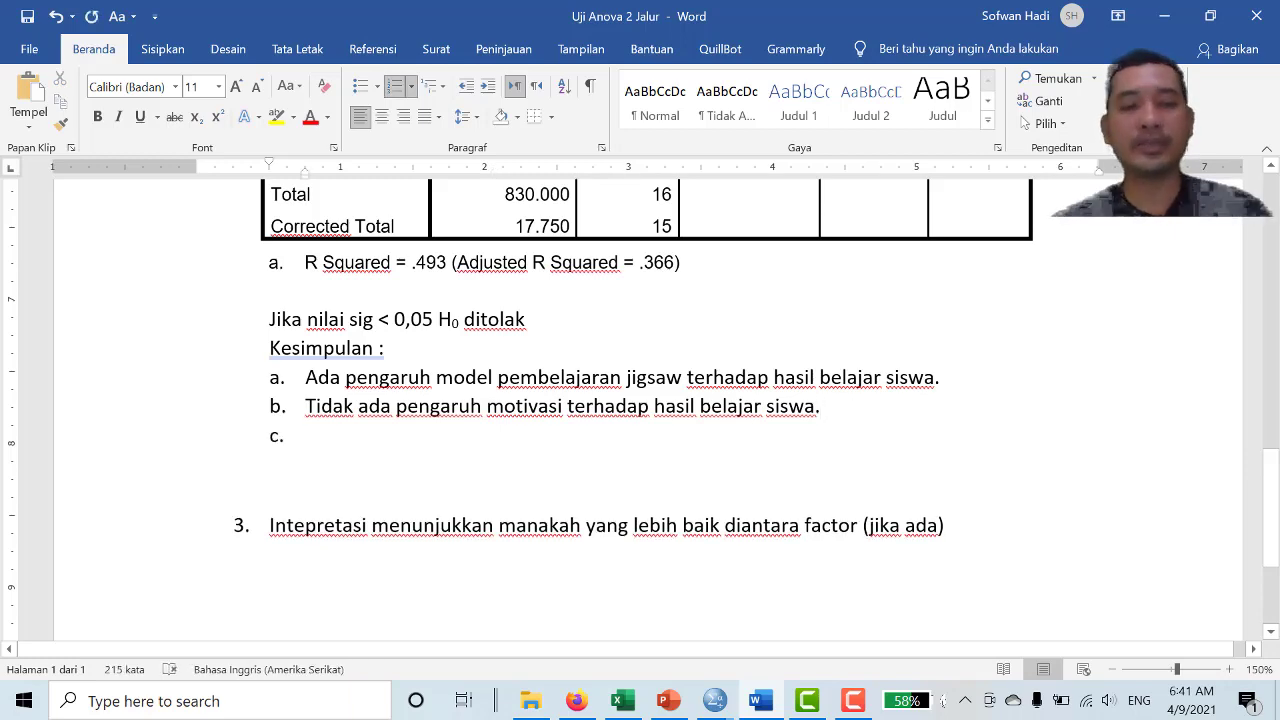
key(ctrl+v)
scroll(809, 434, up, 4)
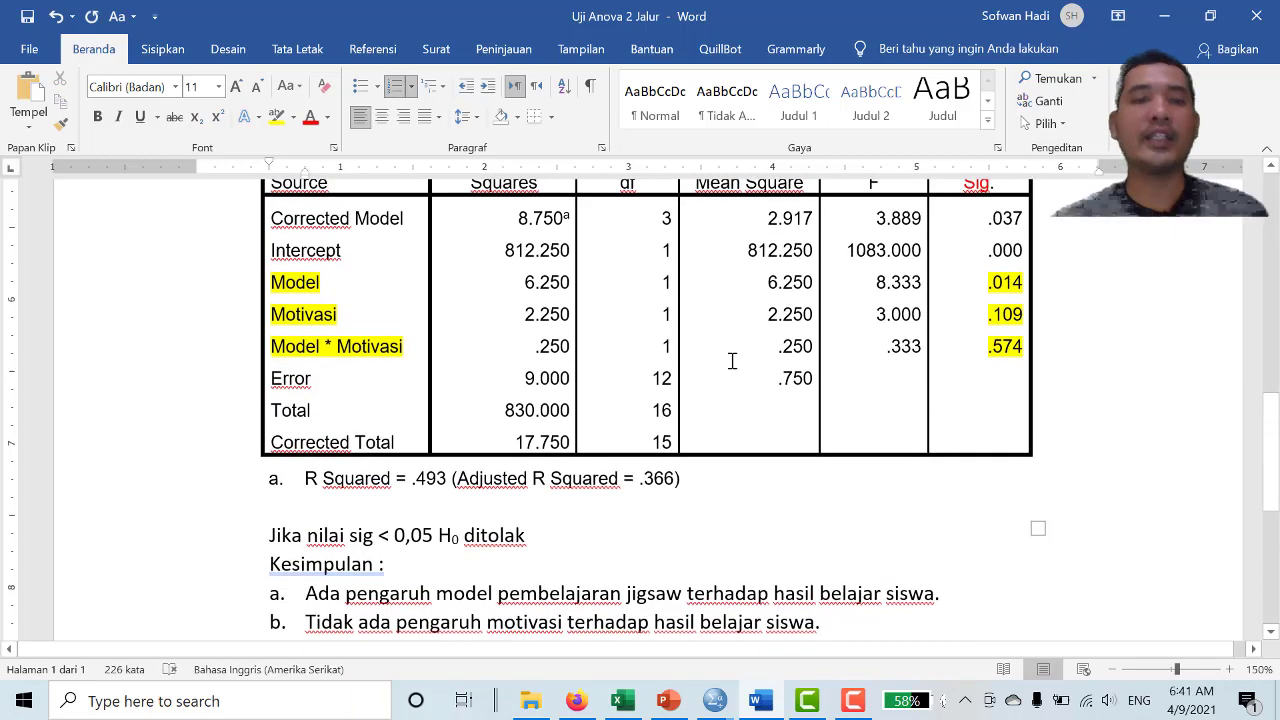
Review the ANOVA table's Sig. values against the three conclusions under Kesimpulan and the item 3 heading
scroll(732, 361, down, 1)
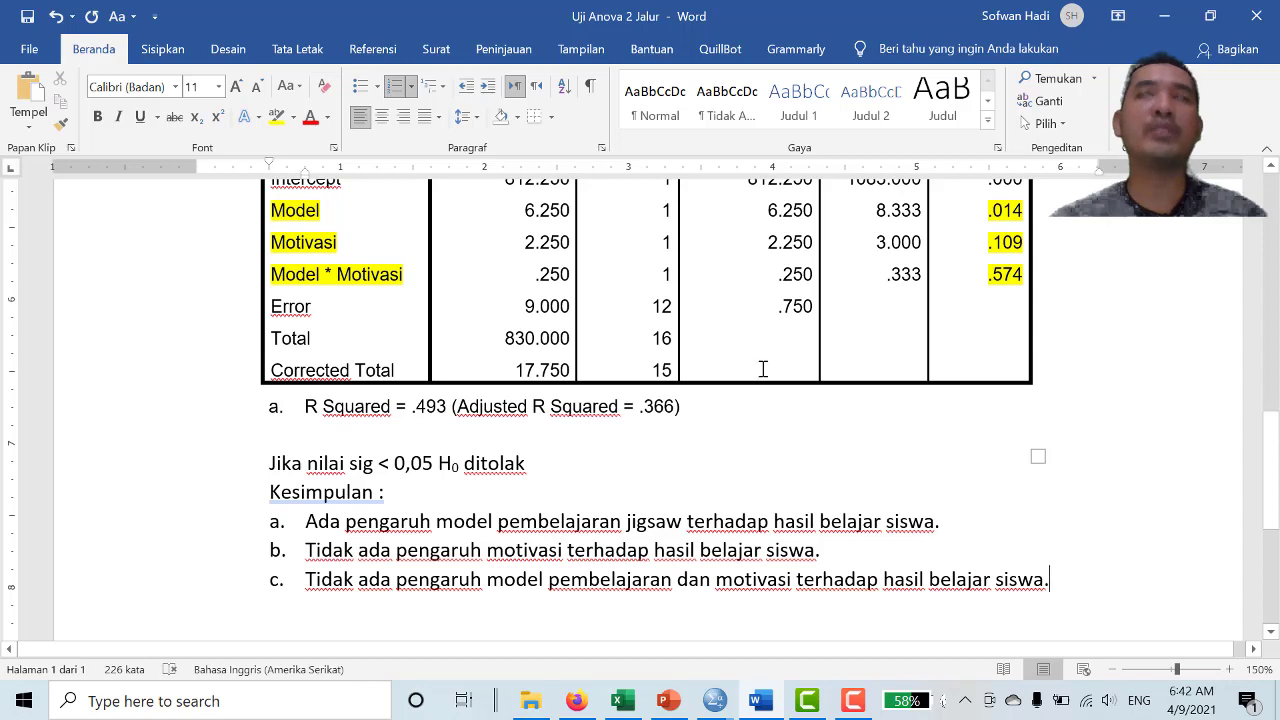
scroll(763, 369, down, 3)
scroll(763, 369, up, 5)
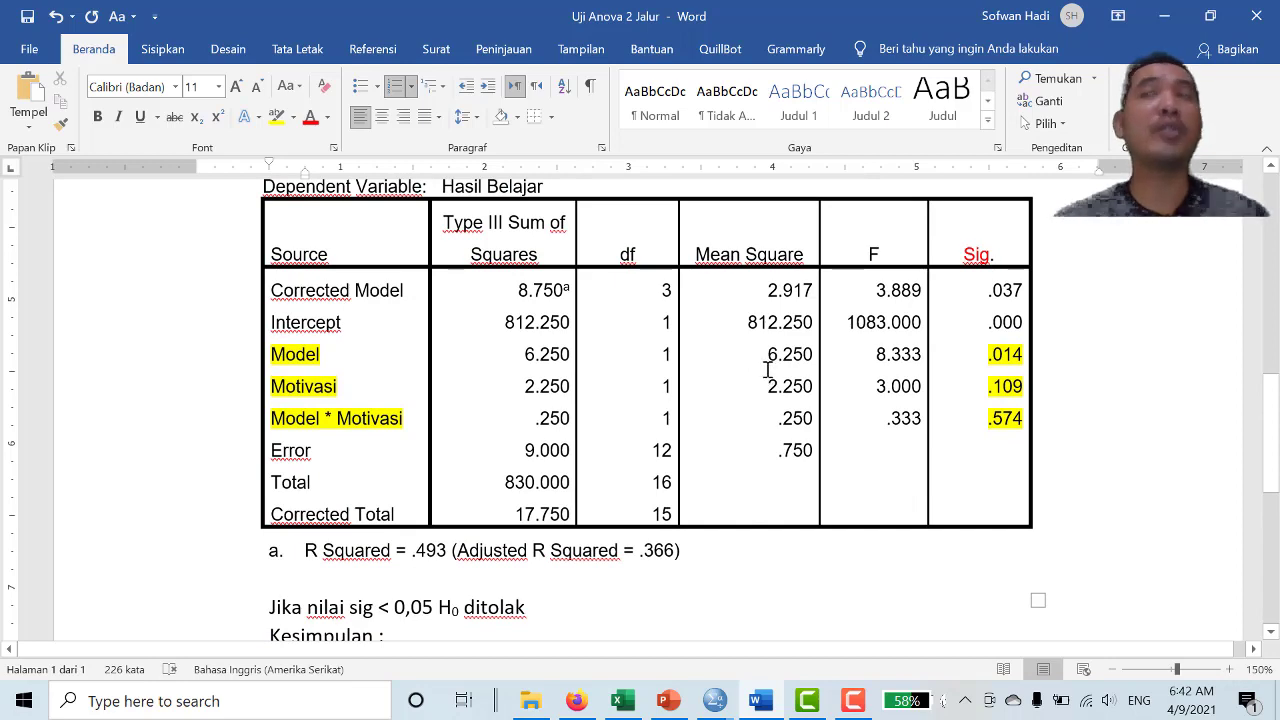
scroll(765, 372, down, 3)
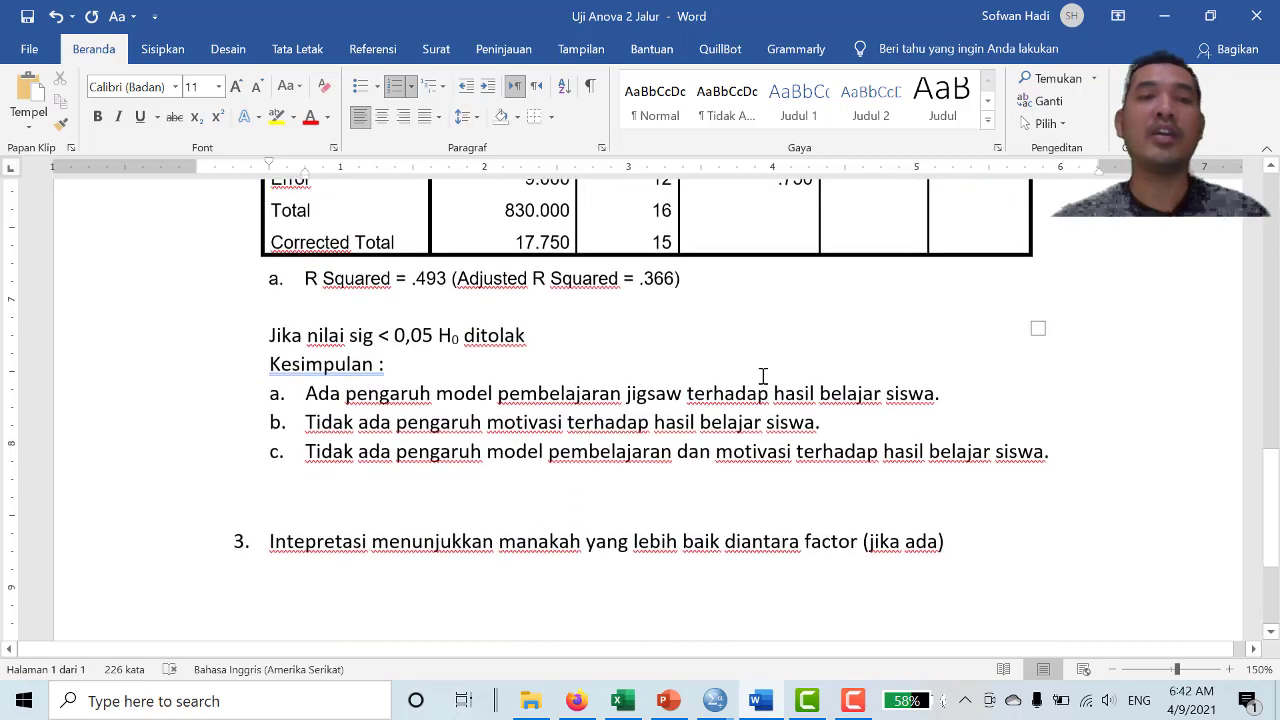
scroll(600, 400, up, 3)
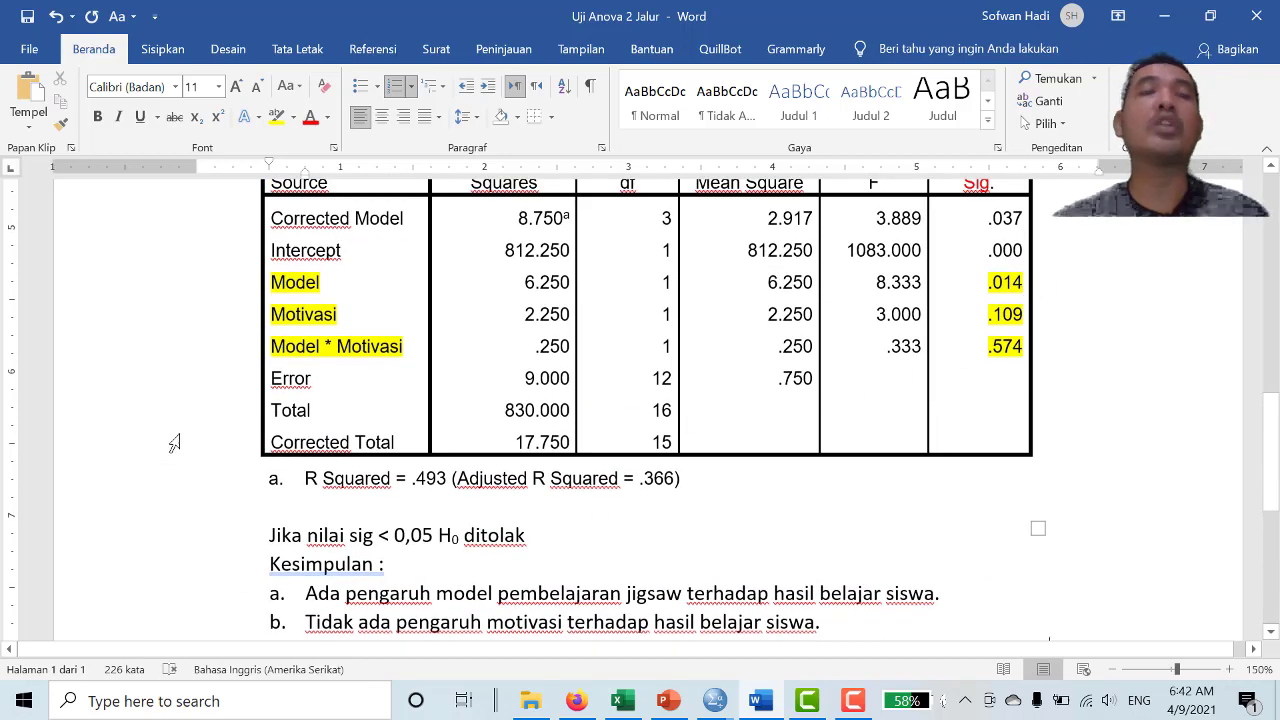
scroll(466, 462, down, 2)
scroll(466, 462, down, 2)
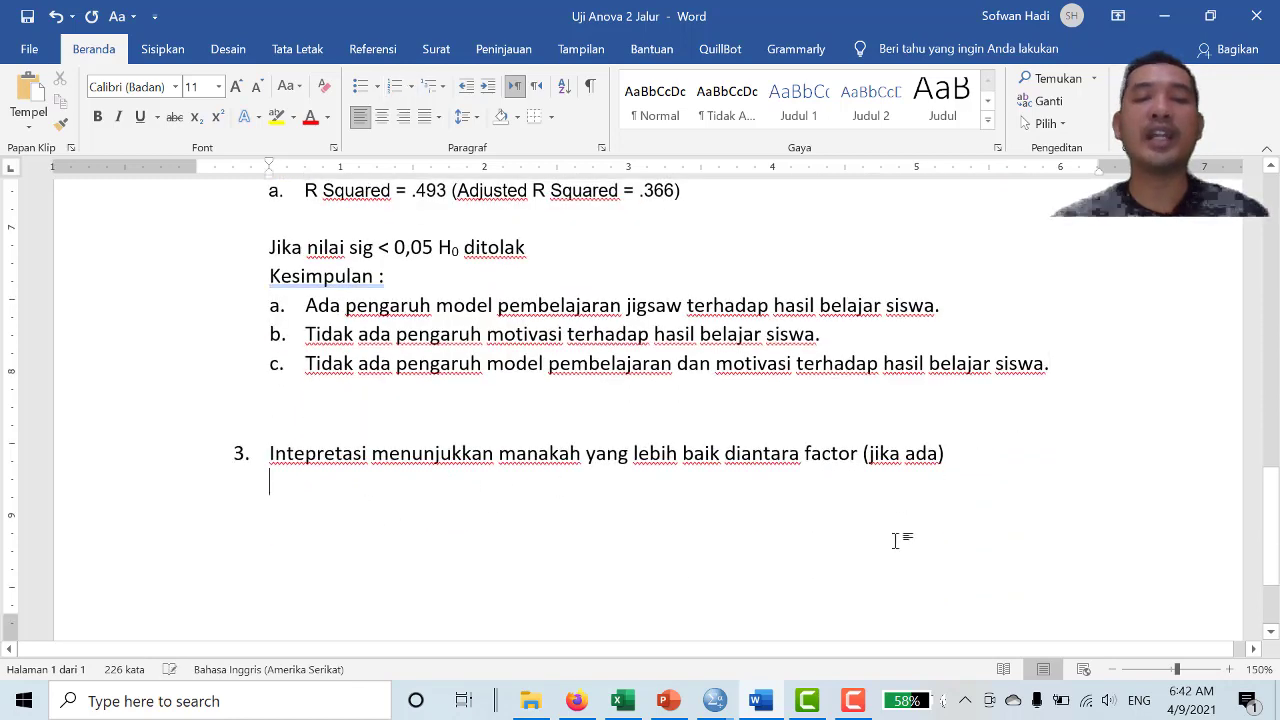
Switch to the SPSS output and examine the warnings, between-subjects effects and Estimated Marginal Means tables for the factor comparison
mouse_move(722, 703)
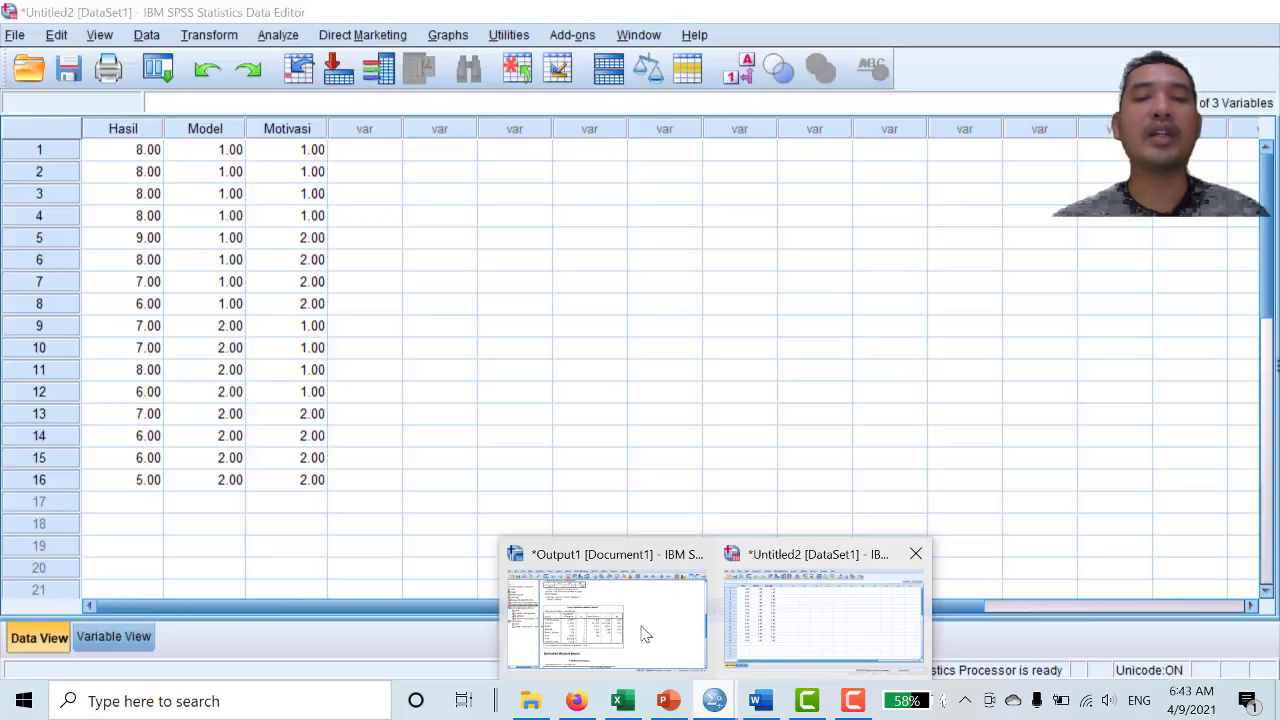
click(643, 634)
scroll(600, 540, down, 4)
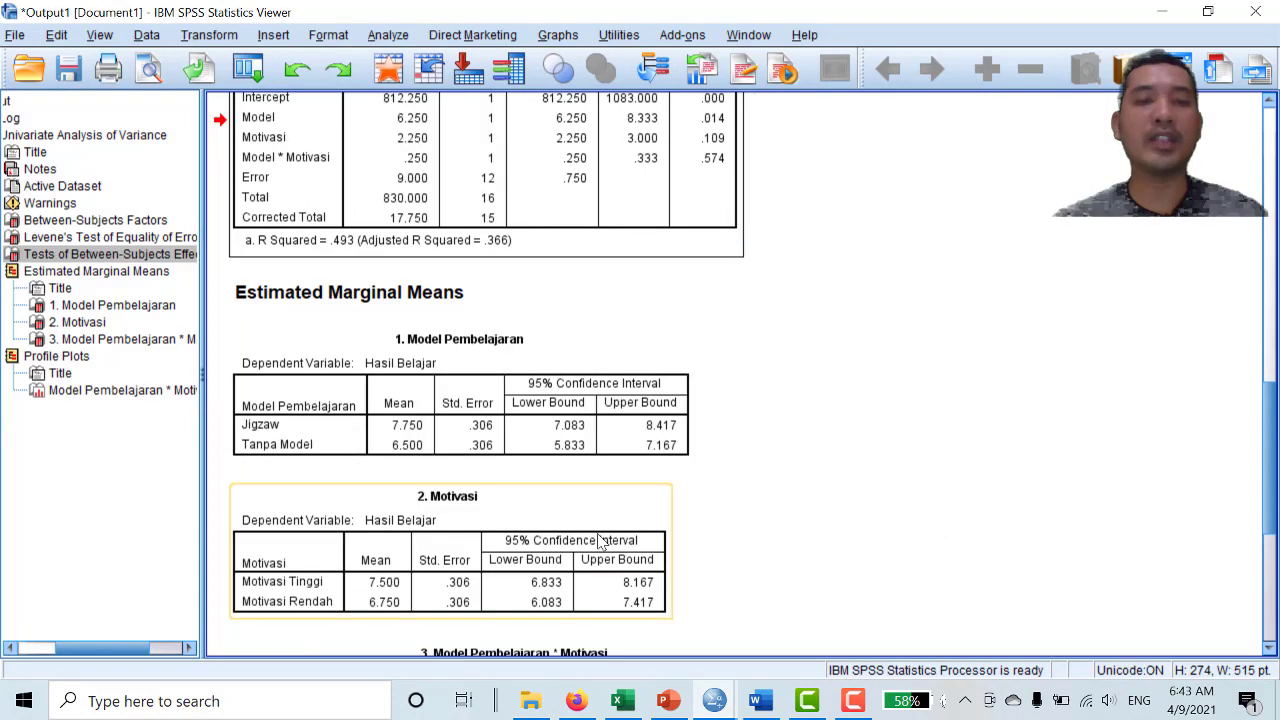
scroll(600, 540, down, 5)
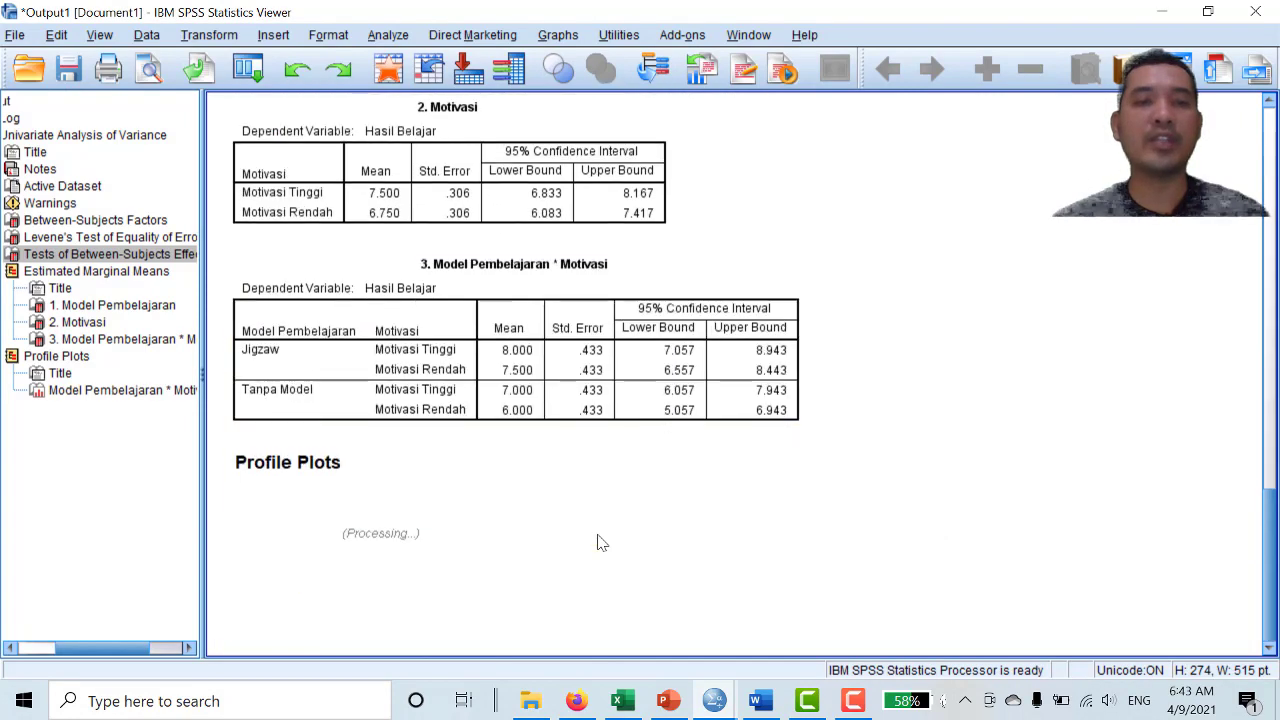
scroll(600, 540, up, 4)
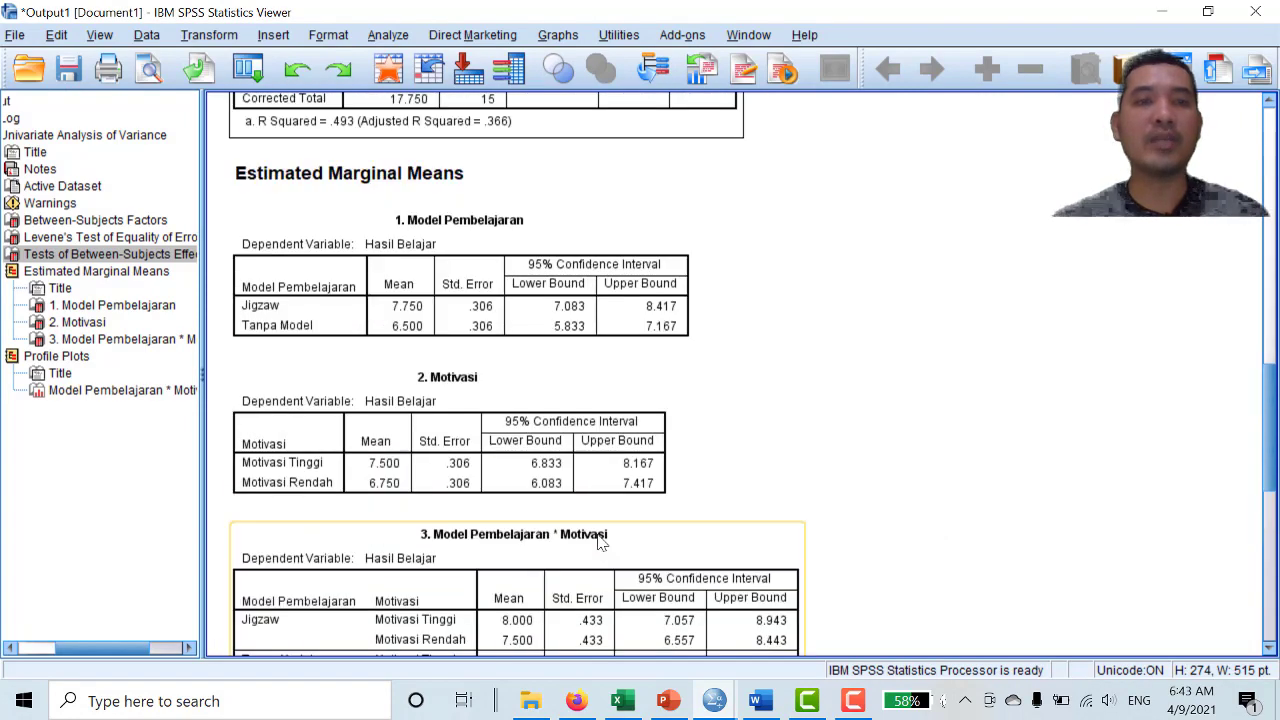
scroll(600, 540, up, 8)
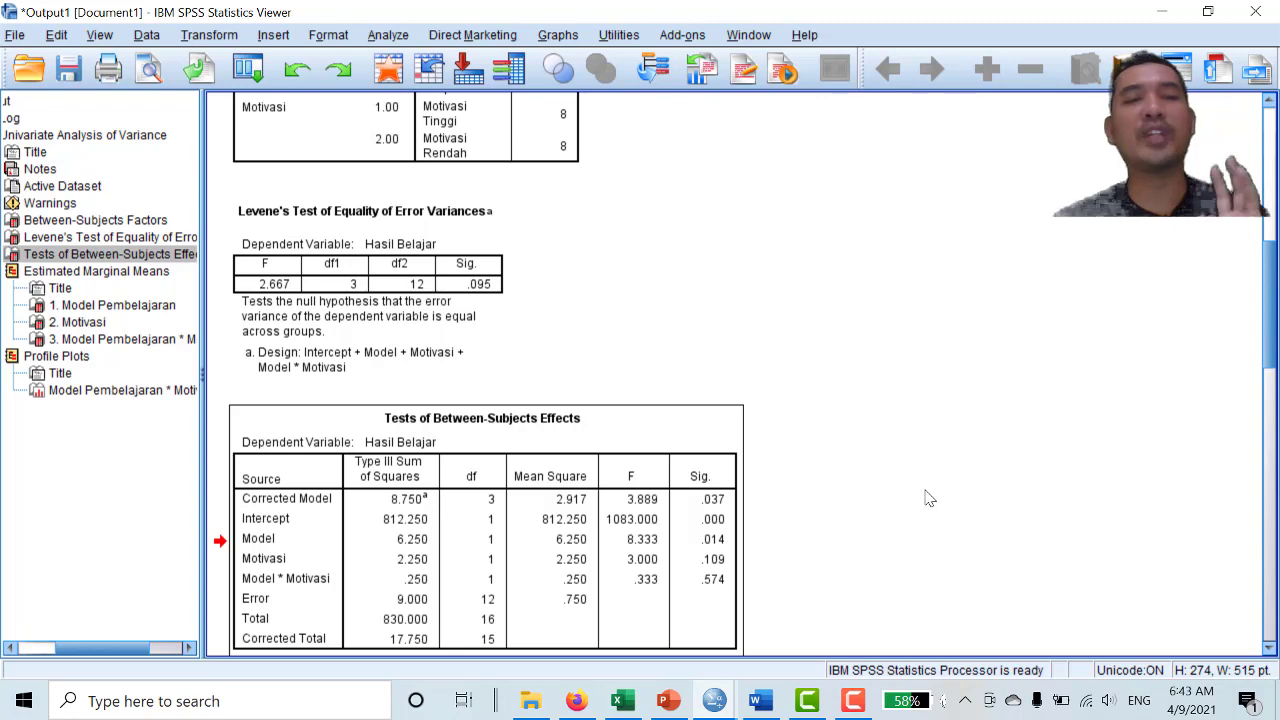
scroll(925, 497, up, 10)
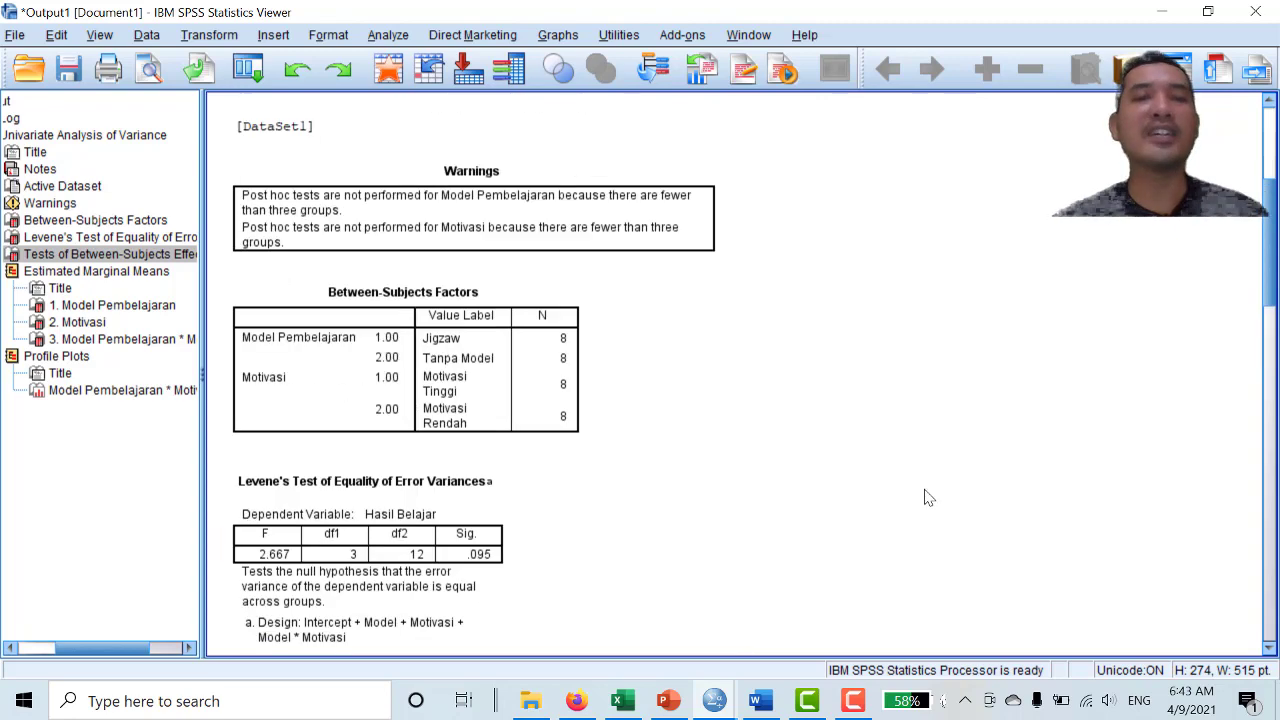
scroll(491, 434, down, 3)
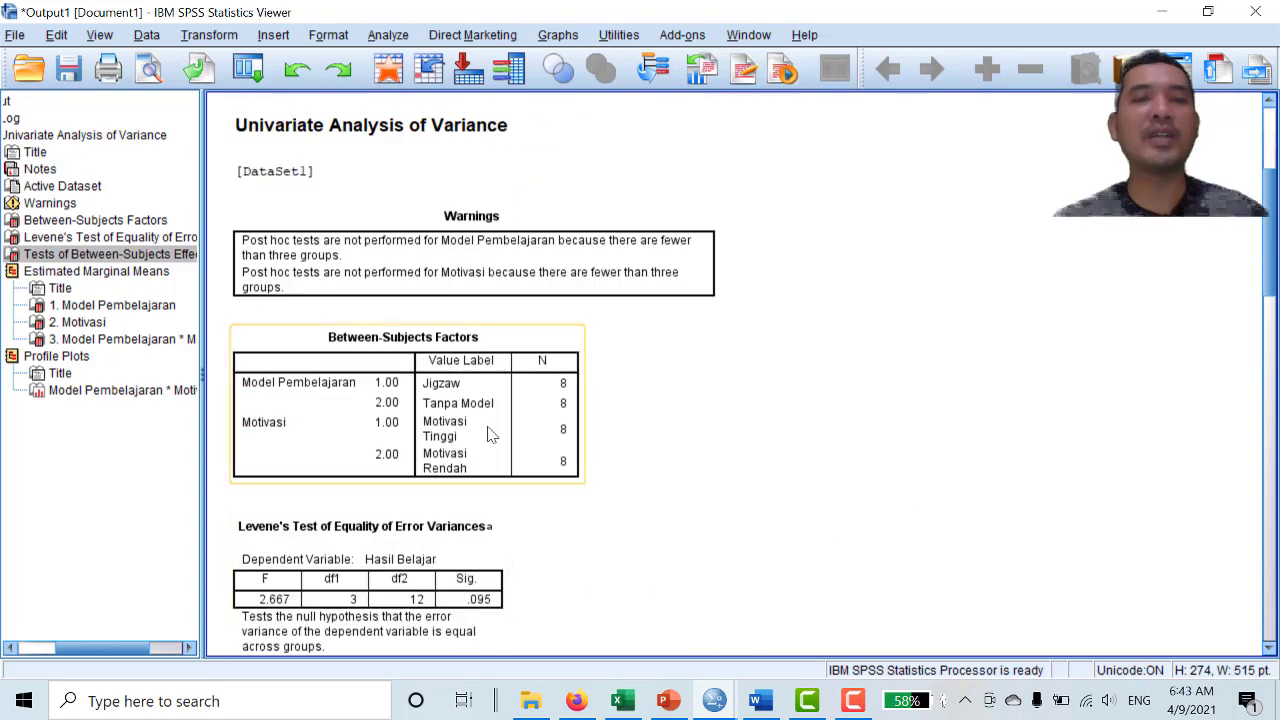
scroll(724, 532, down, 5)
scroll(722, 528, down, 5)
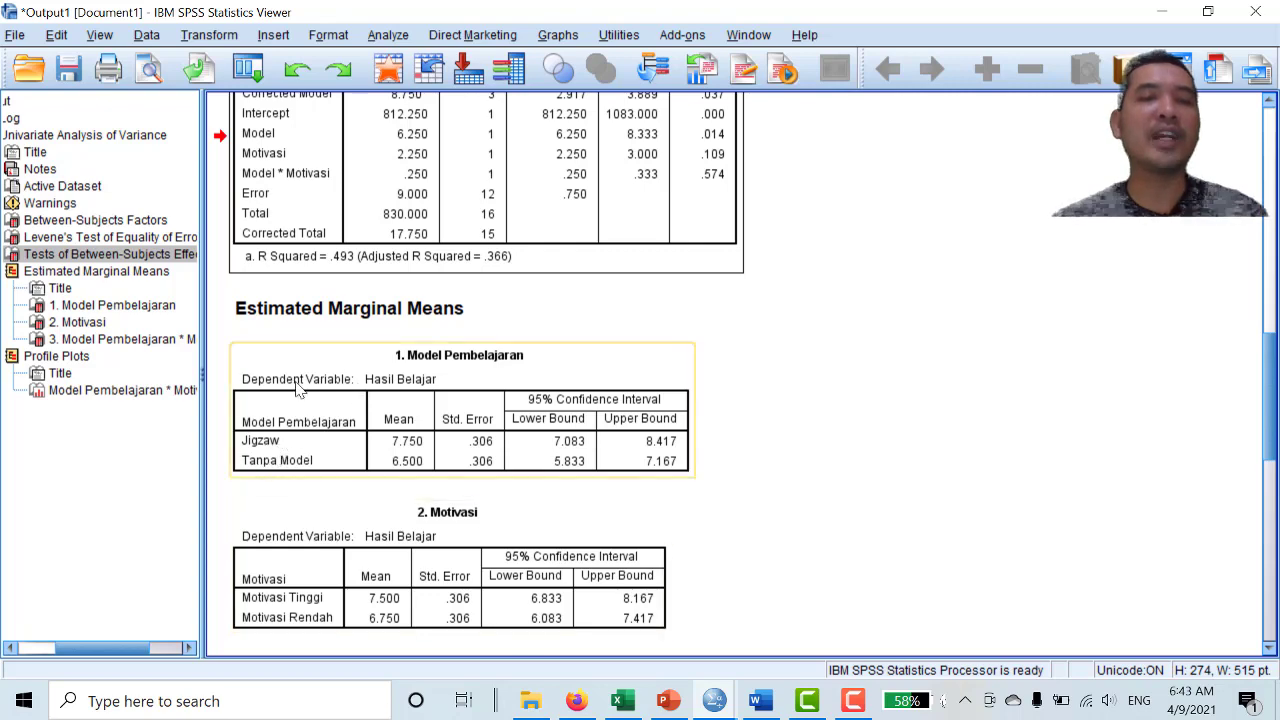
scroll(270, 400, down, 3)
scroll(270, 400, down, 10)
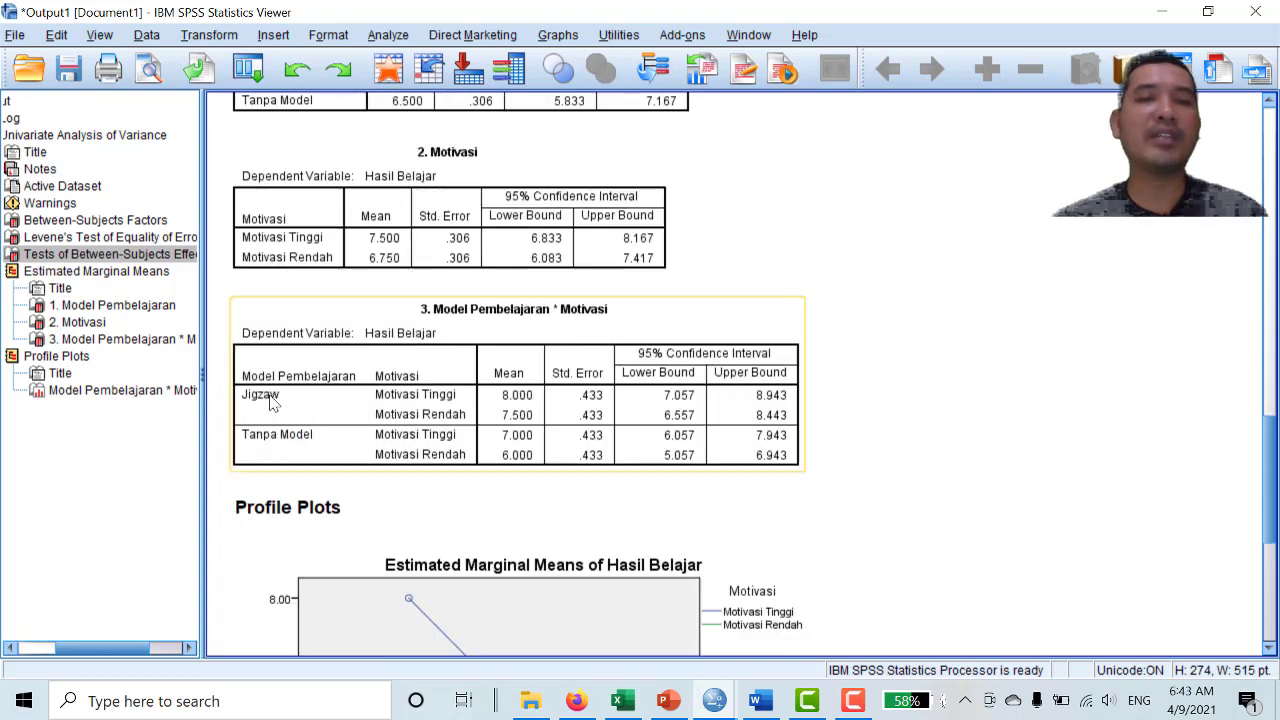
scroll(275, 403, up, 4)
scroll(273, 403, up, 10)
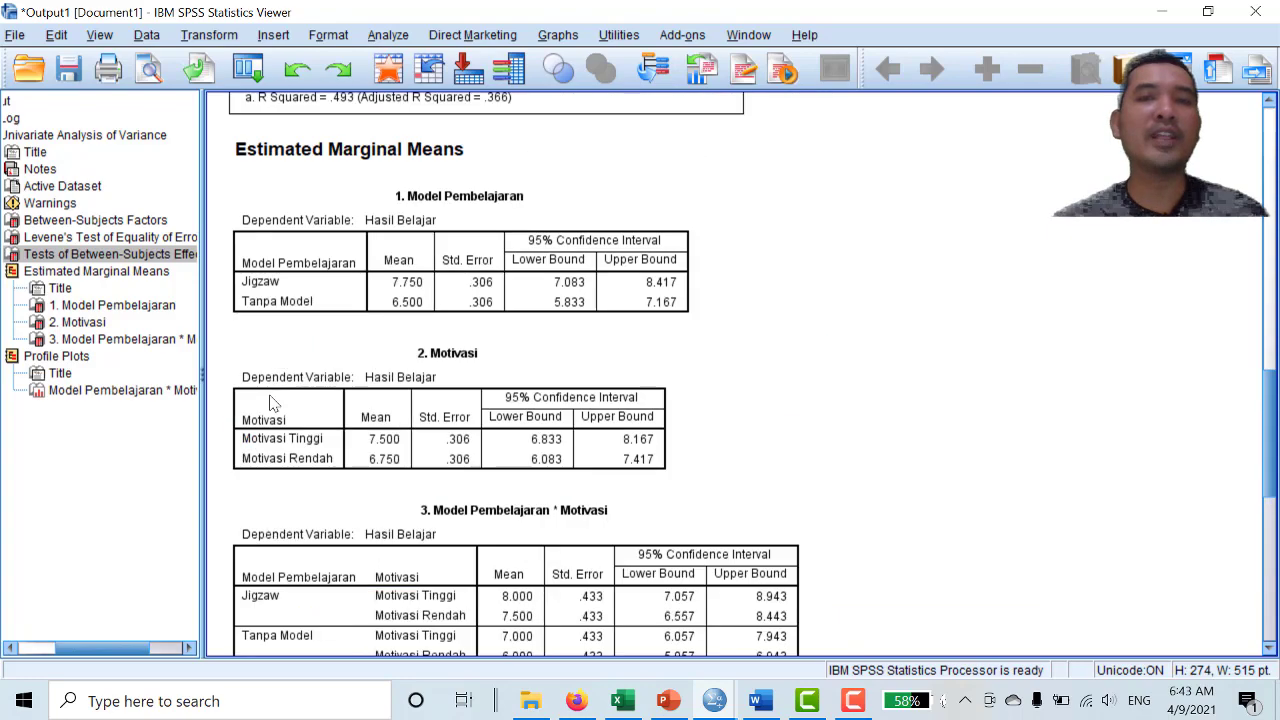
scroll(320, 408, up, 3)
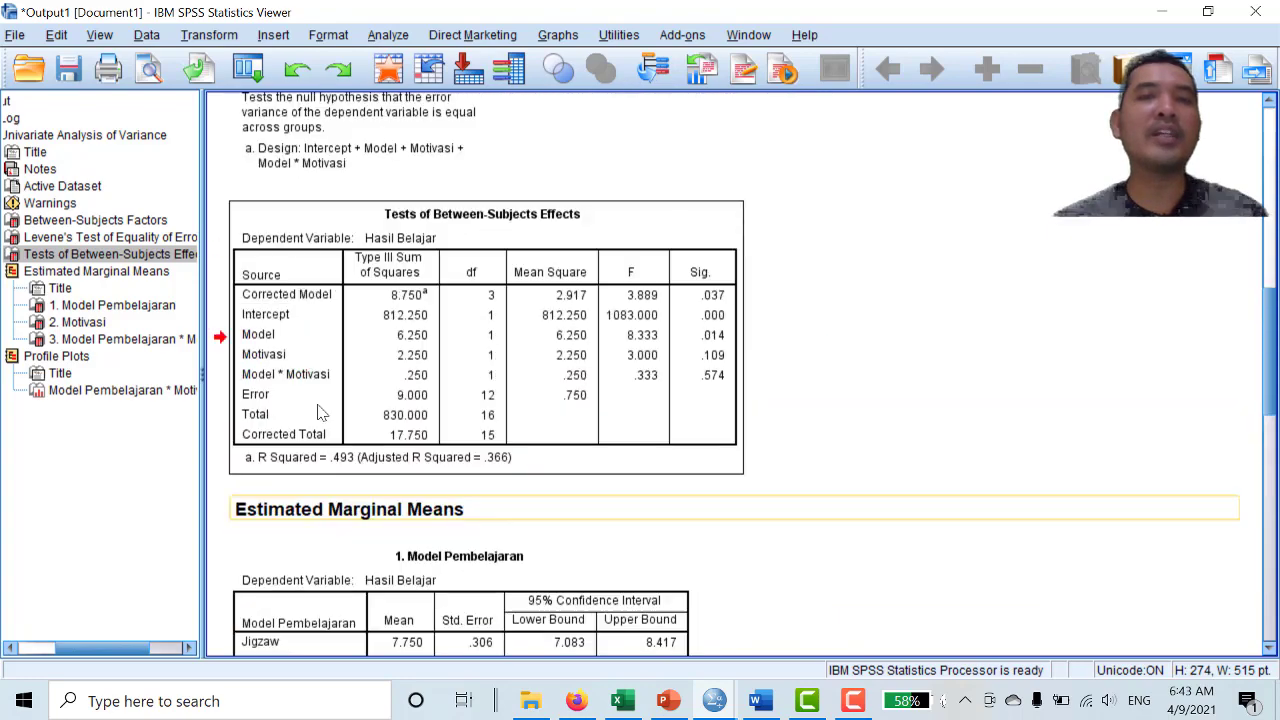
Copy the "1. Model Pembelajaran" estimated marginal means table from SPSS and paste it under item 3 in the Word document
scroll(322, 404, down, 7)
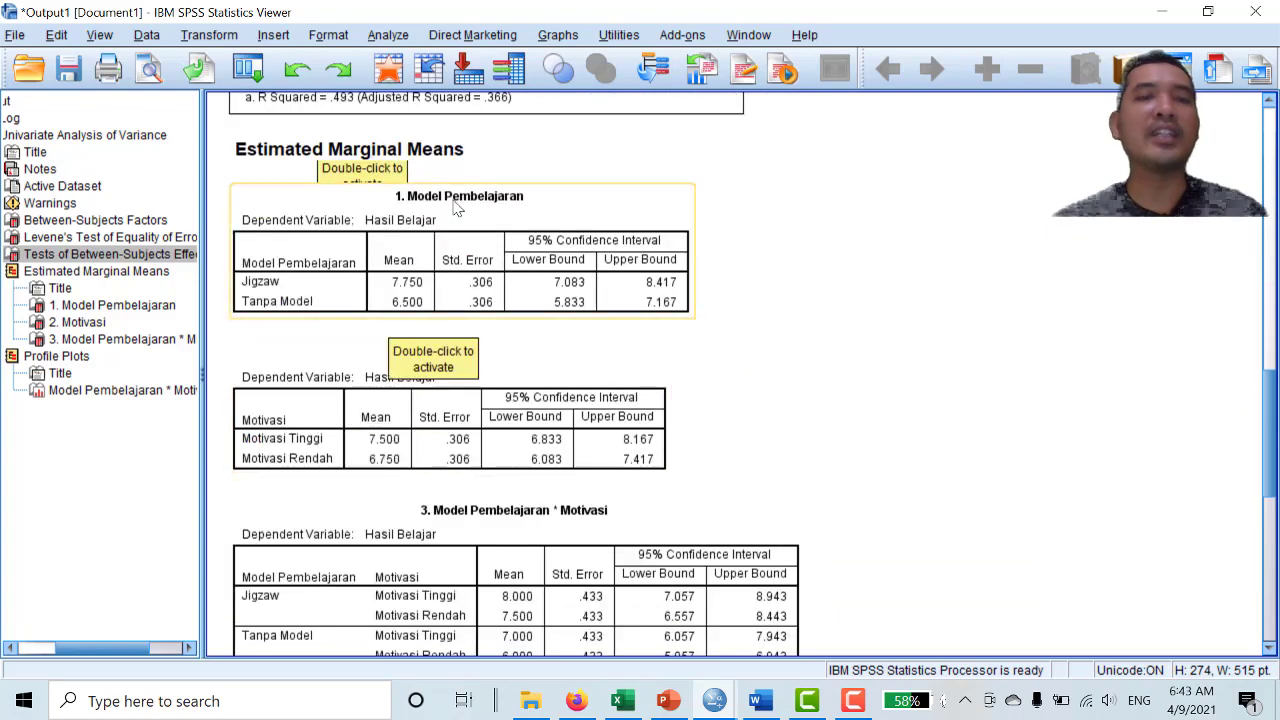
right_click(456, 220)
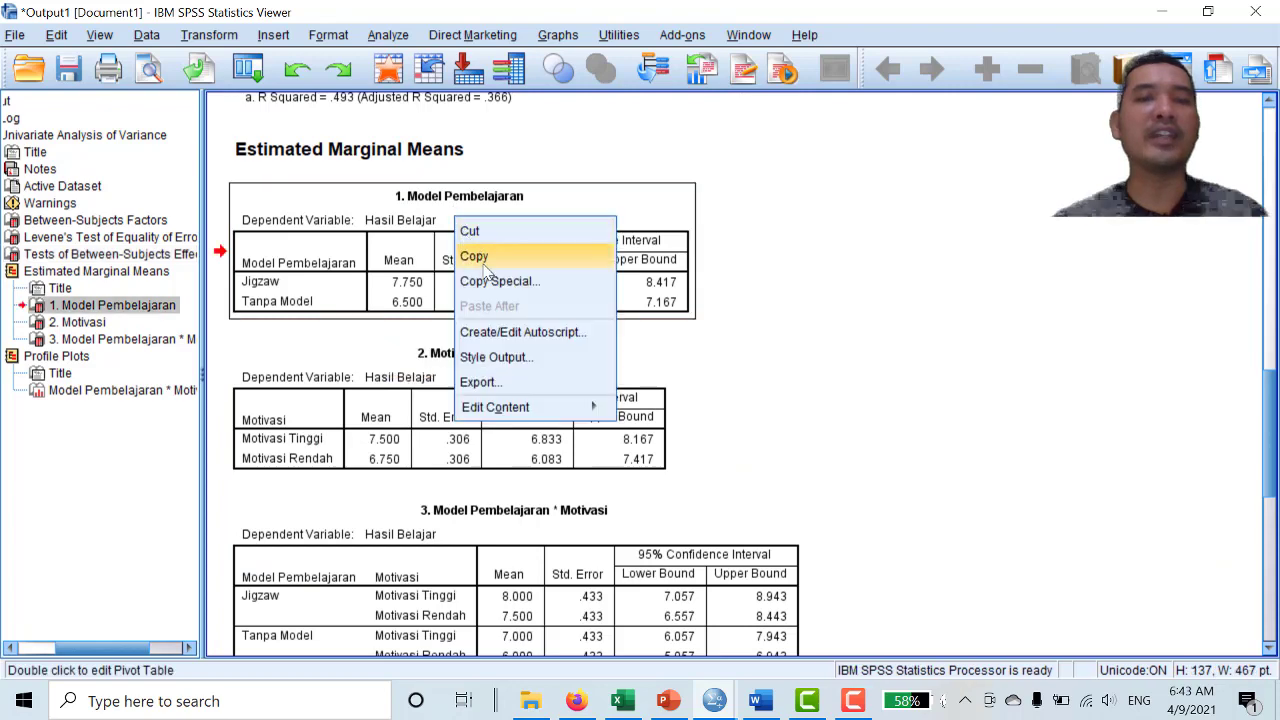
click(474, 256)
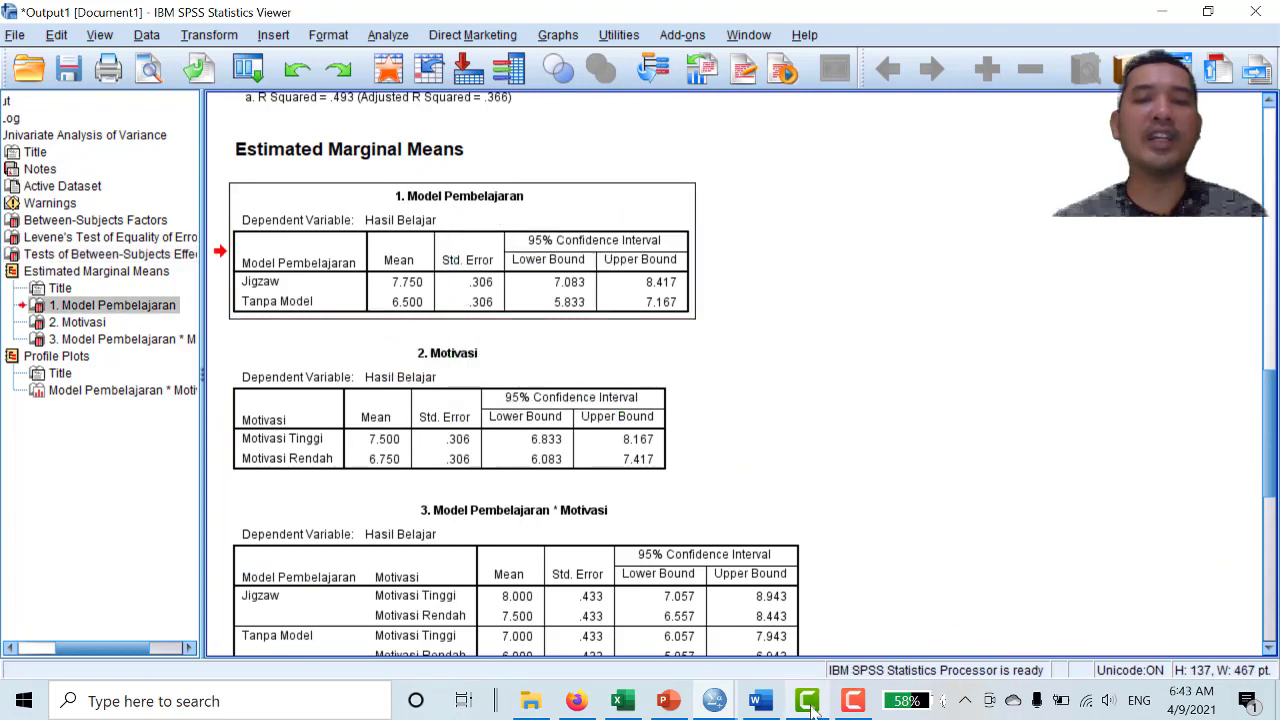
click(760, 701)
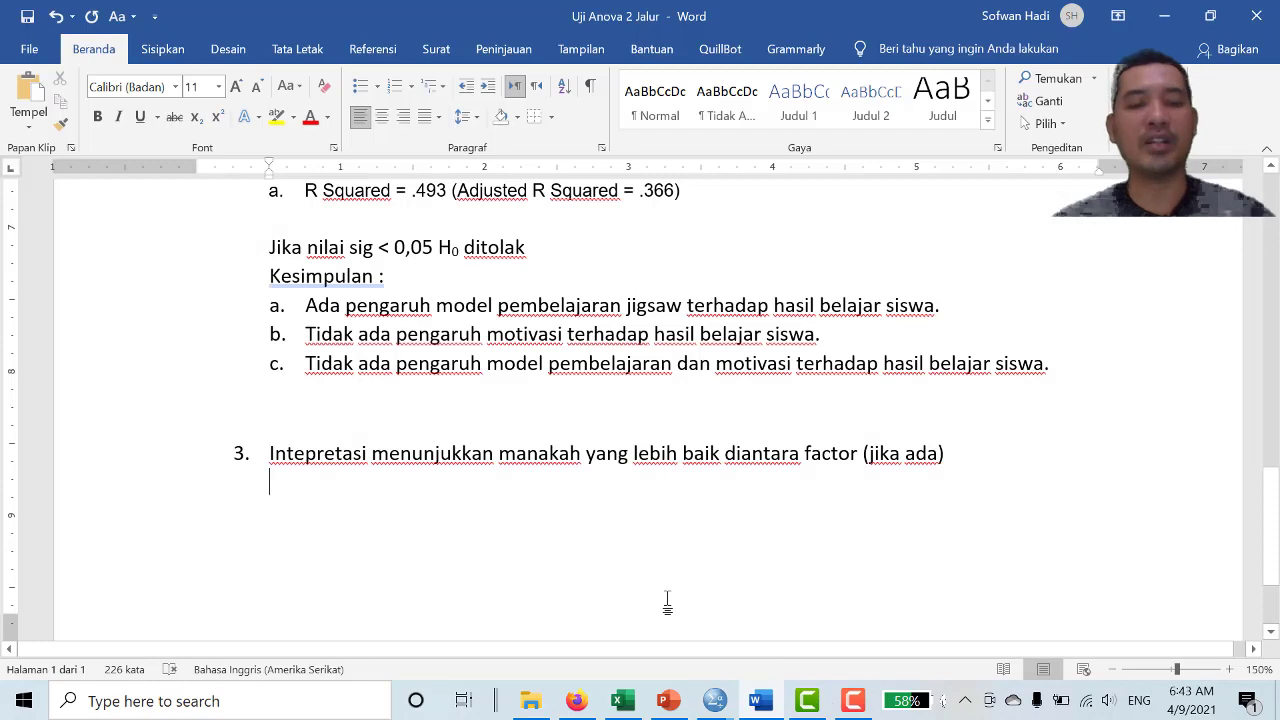
key(ctrl+v)
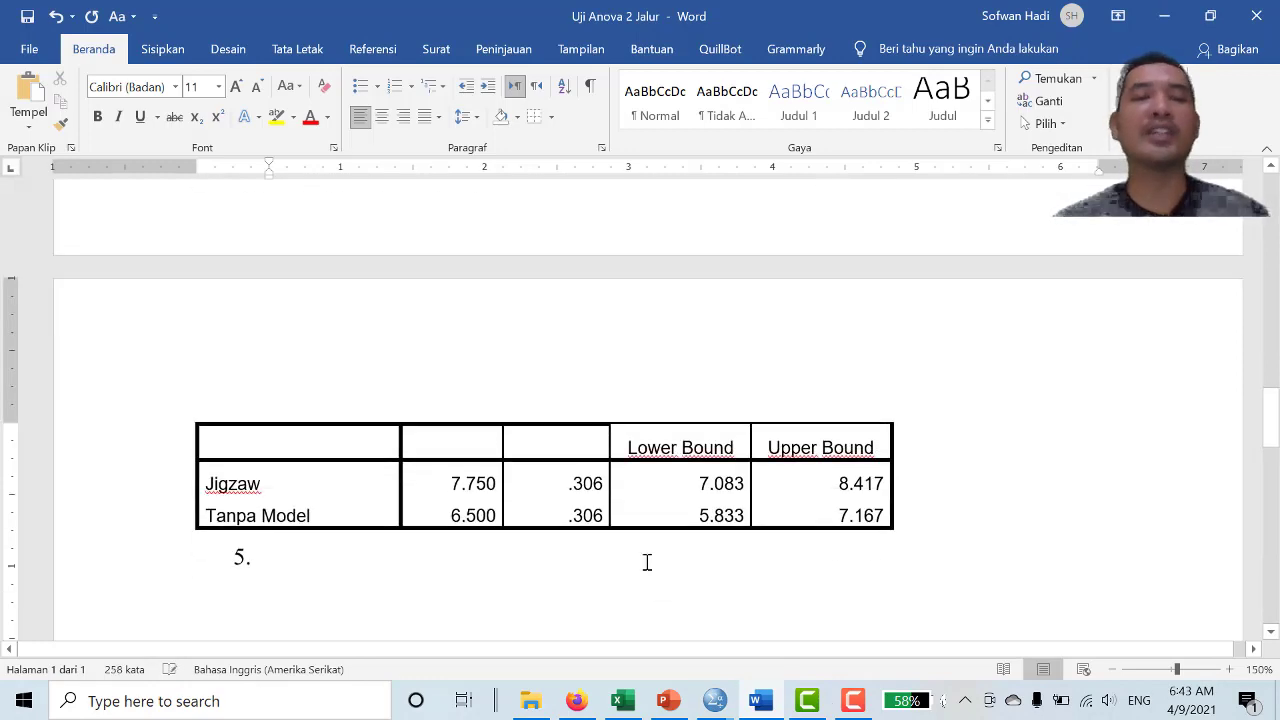
Remove the empty numbered item between the item 3 heading and the pasted Model Pembelajaran table
scroll(646, 560, up, 5)
click(358, 340)
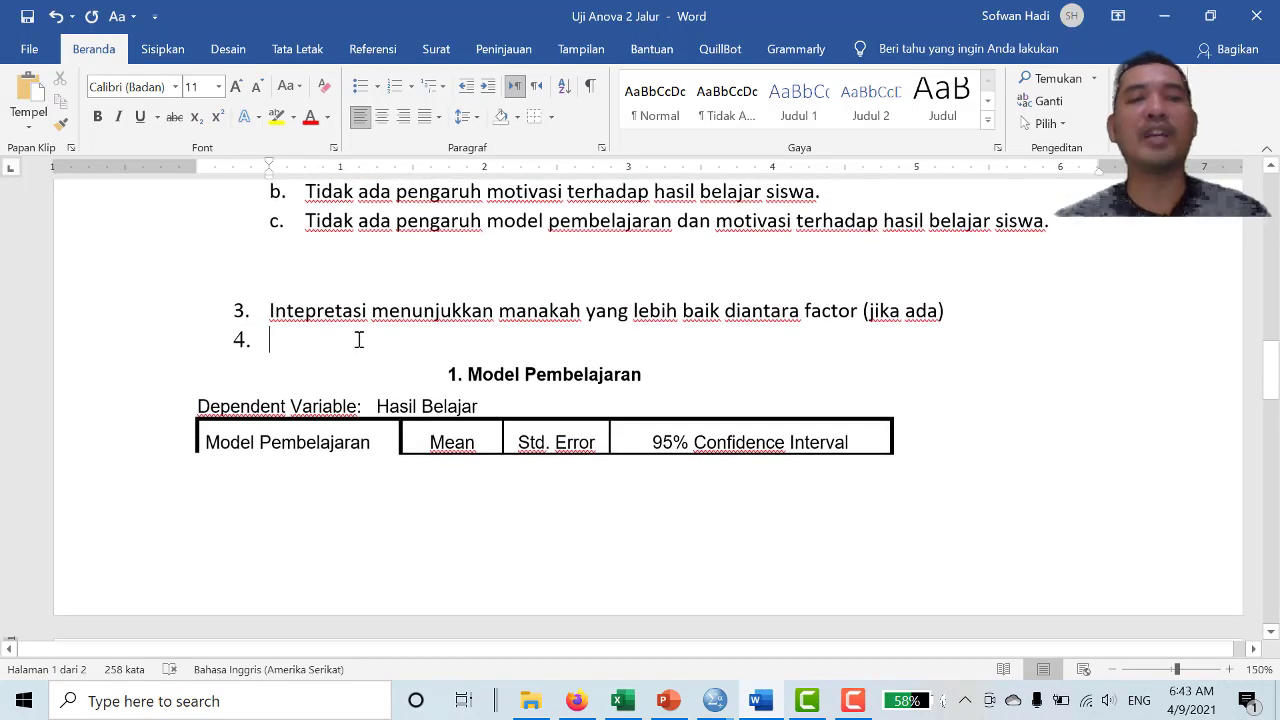
key(BackSpace)
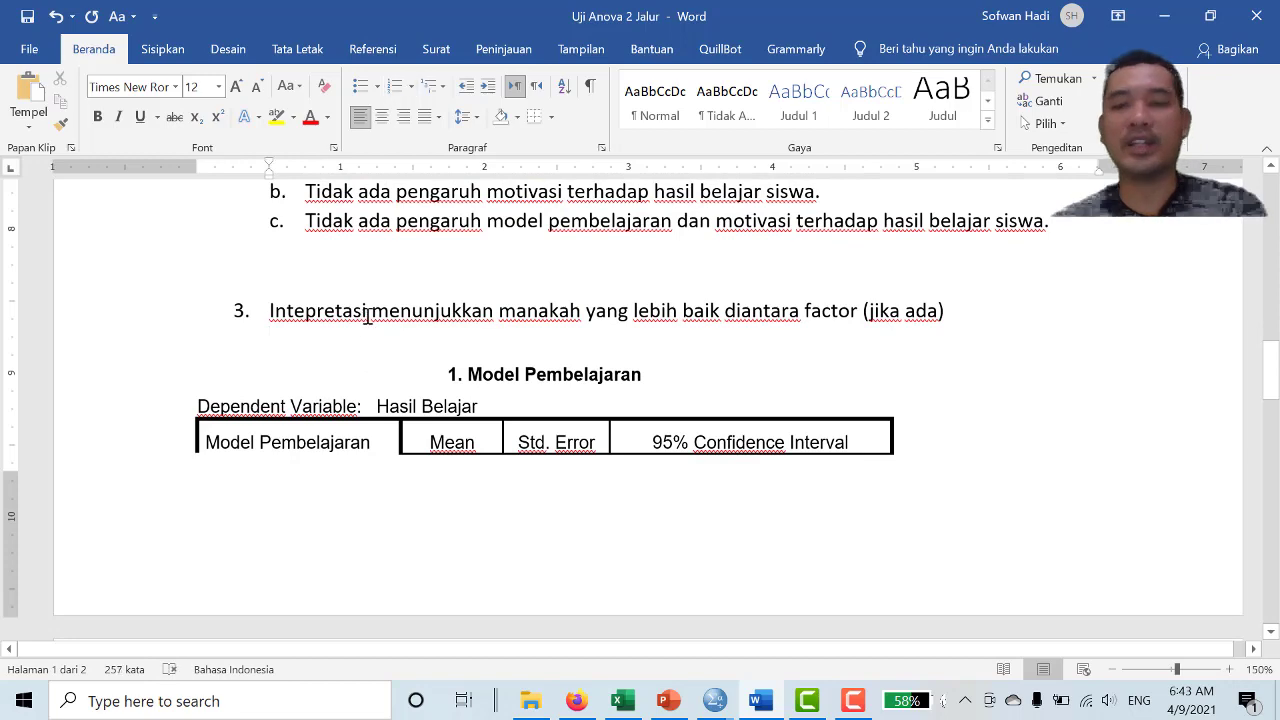
key(Delete)
Insert blank lines above item 3 to push its heading and the pasted table towards the next page
click(381, 264)
key(Return)
key(Return)
key(Return)
key(Return)
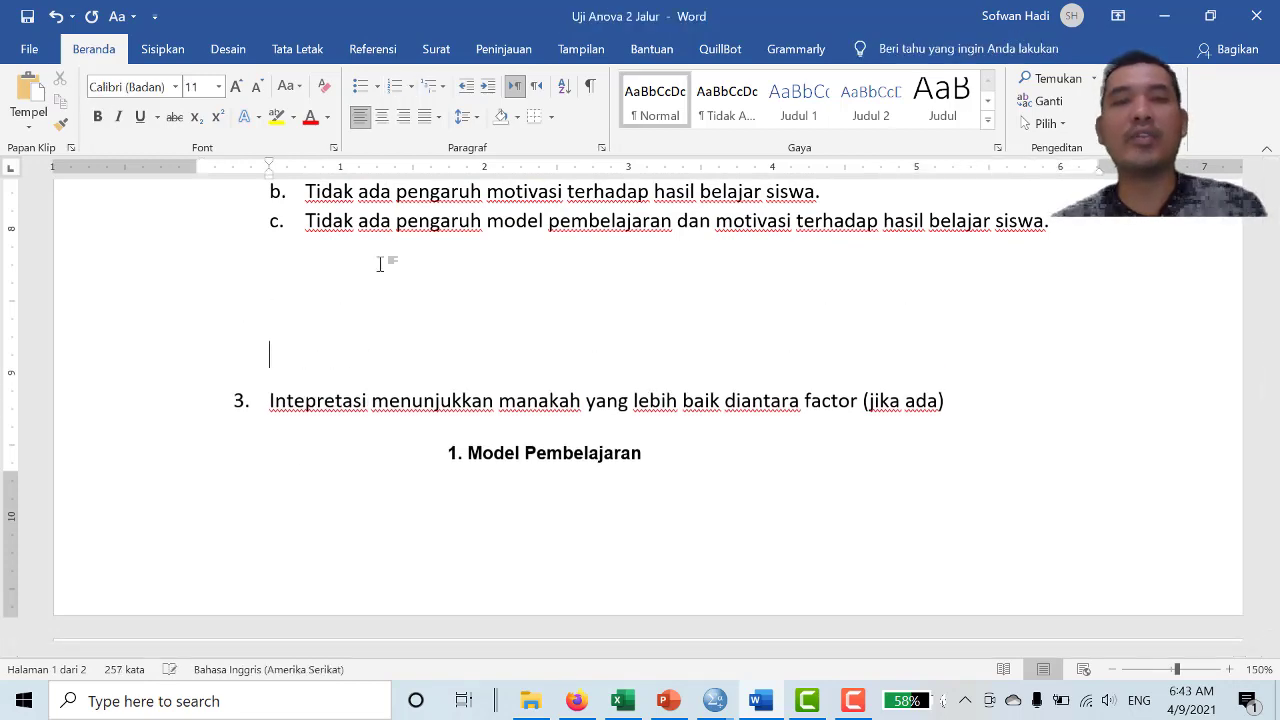
Remove the number from the empty list item below the Model Pembelajaran table
scroll(420, 320, down, 10)
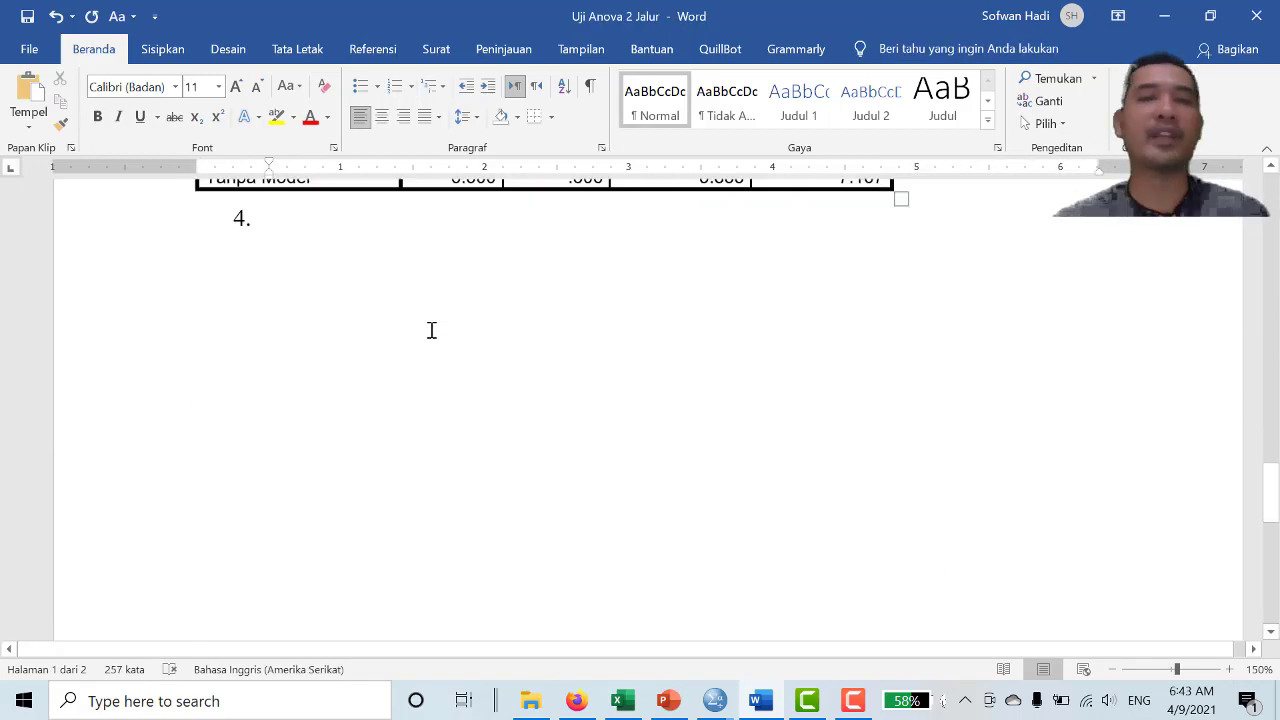
scroll(420, 360, up, 3)
click(397, 411)
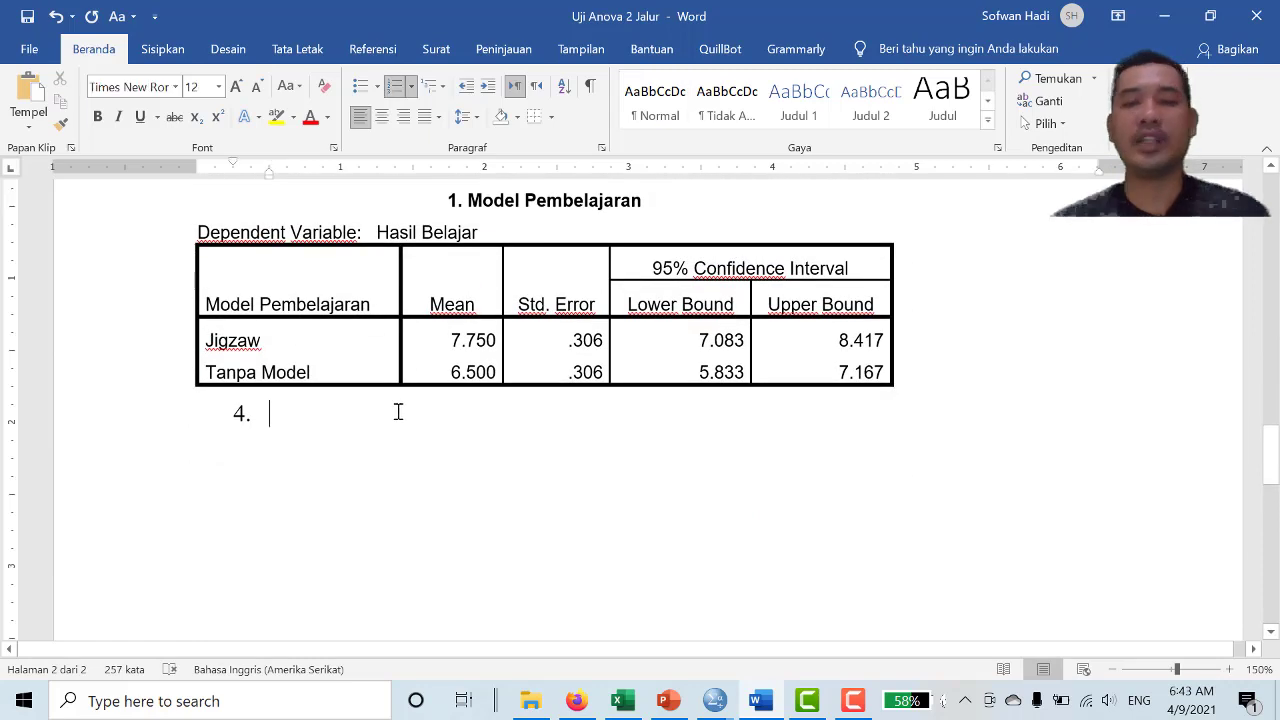
key(BackSpace)
Shift the Model Pembelajaran table to the right so it sits beneath the text of the item 3 heading
click(399, 352)
scroll(289, 266, up, 3)
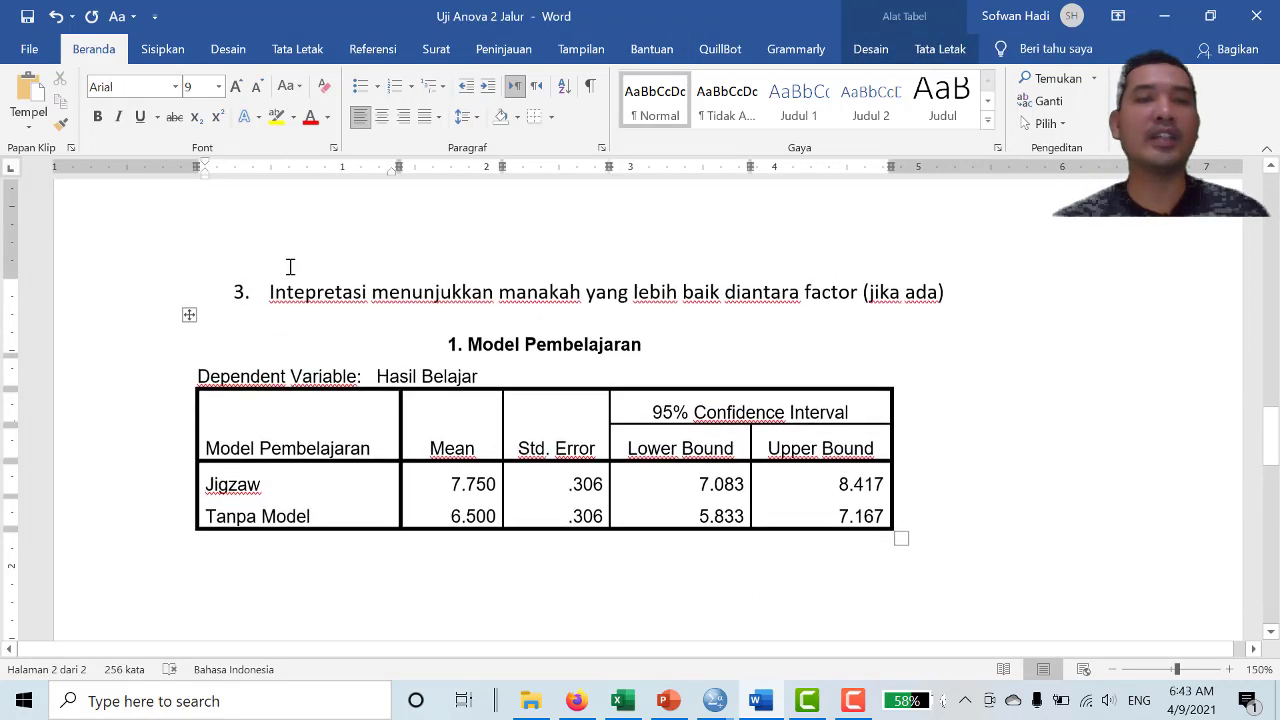
drag(188, 316, 268, 318)
click(231, 316)
Write below the Model Pembelajaran table: "Hasil belajar yang menggunakan model jigsaw lebih baik dari pada yang tanpa menggunakan model jigsaw."
click(654, 563)
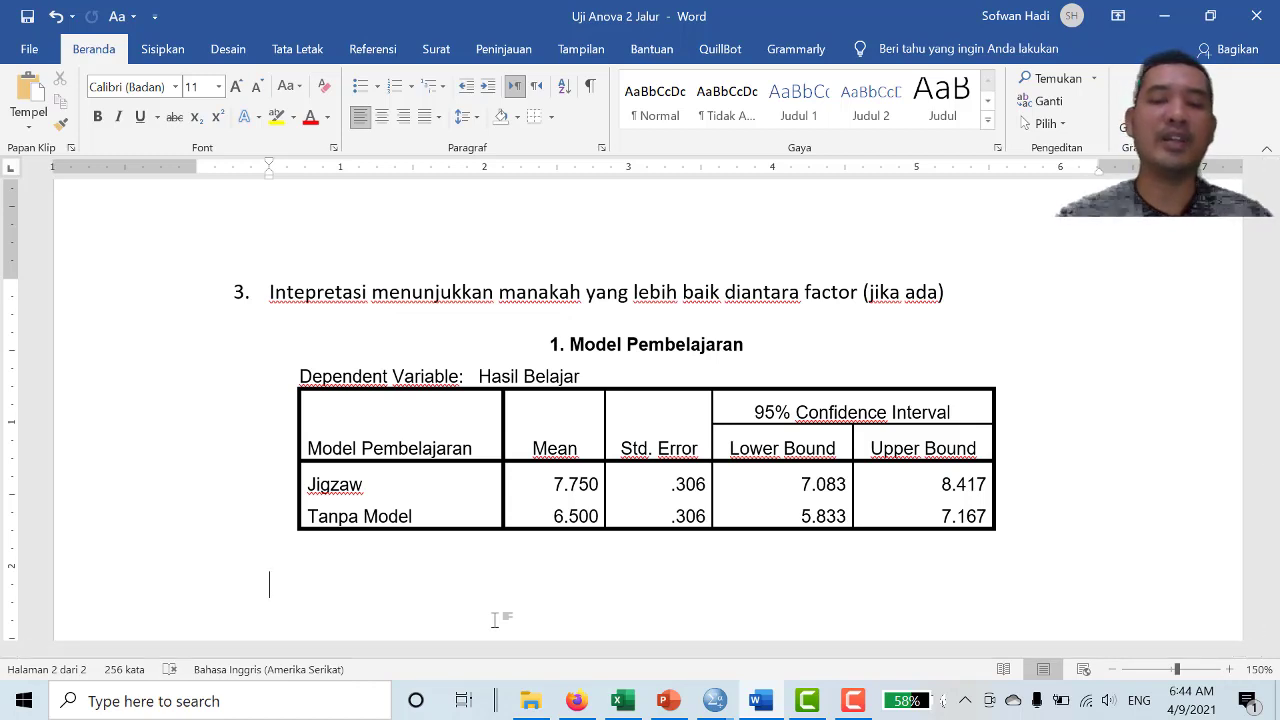
text(hasil belajar y)
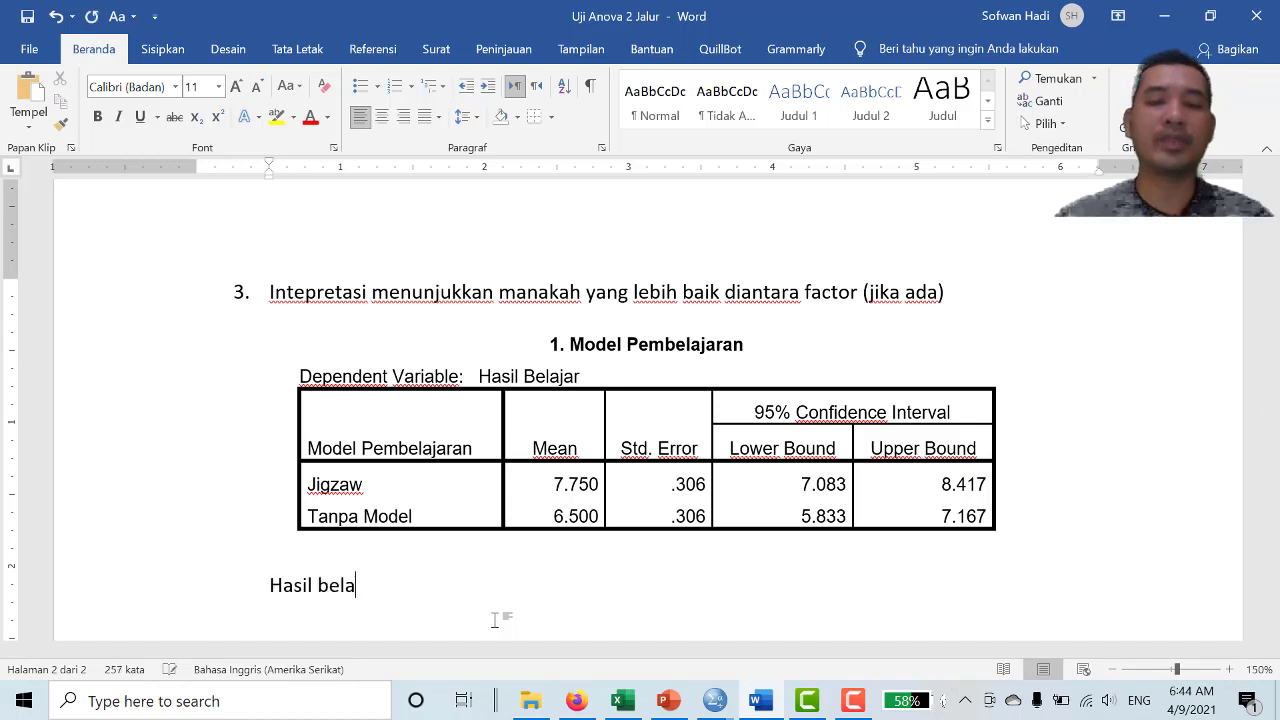
text(ang m)
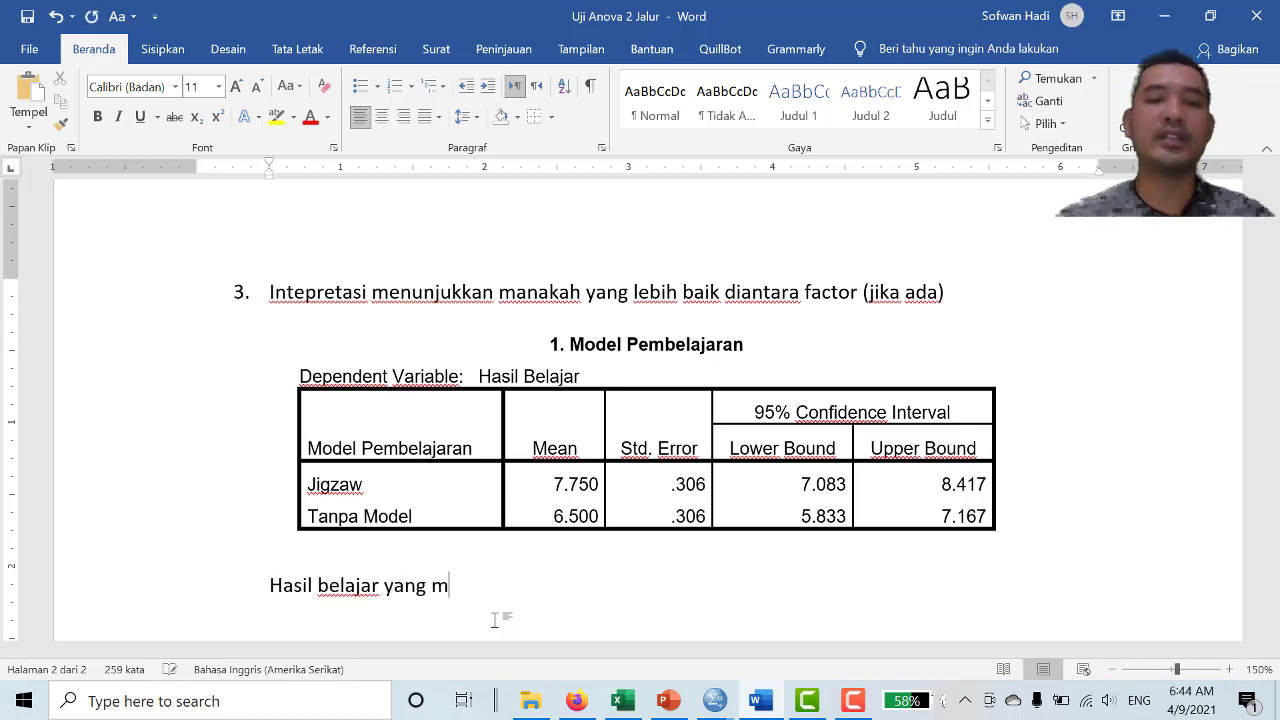
text(enggunakan model)
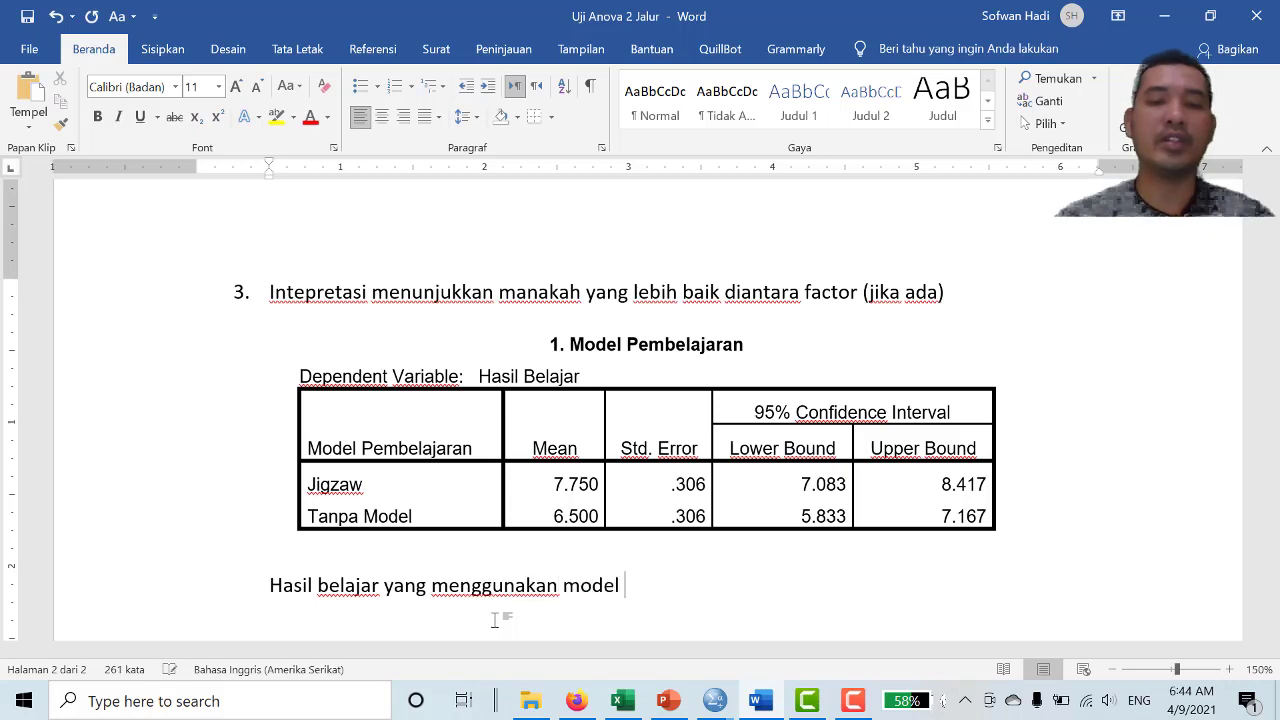
text( jigzaw)
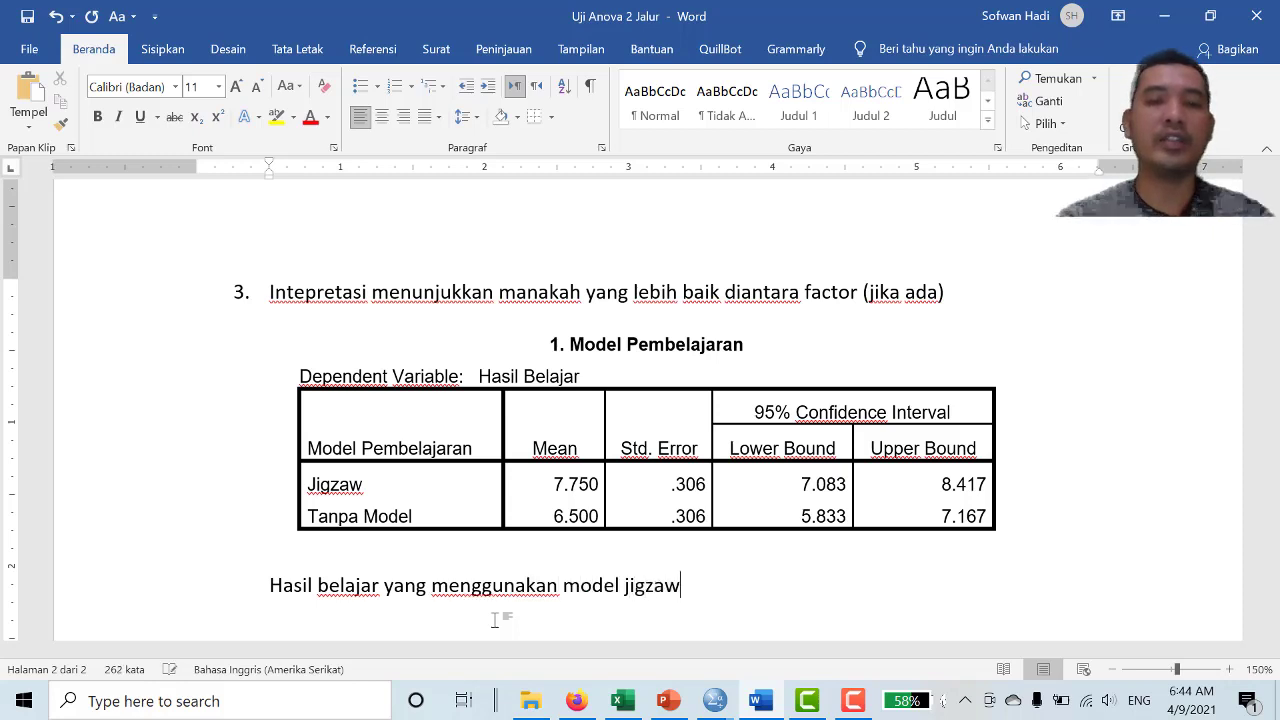
key(BackSpace)
key(BackSpace)
key(BackSpace)
text(saw lebih baik)
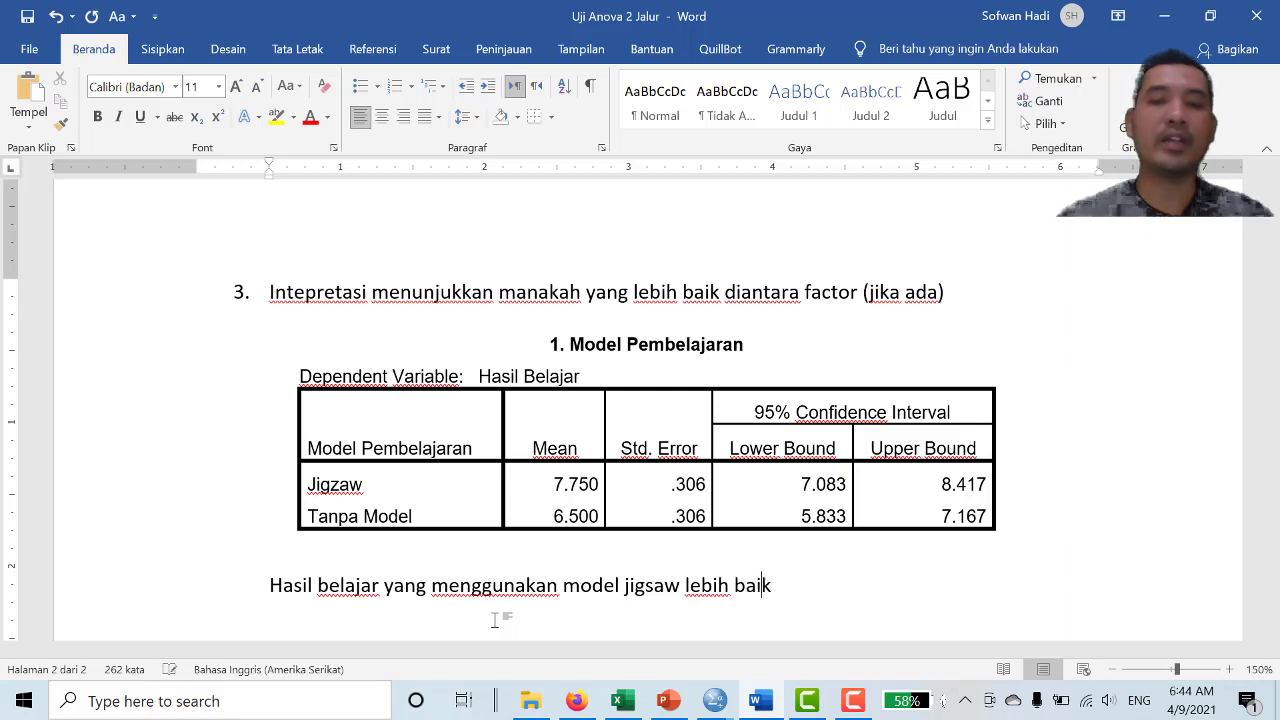
text( dari pad)
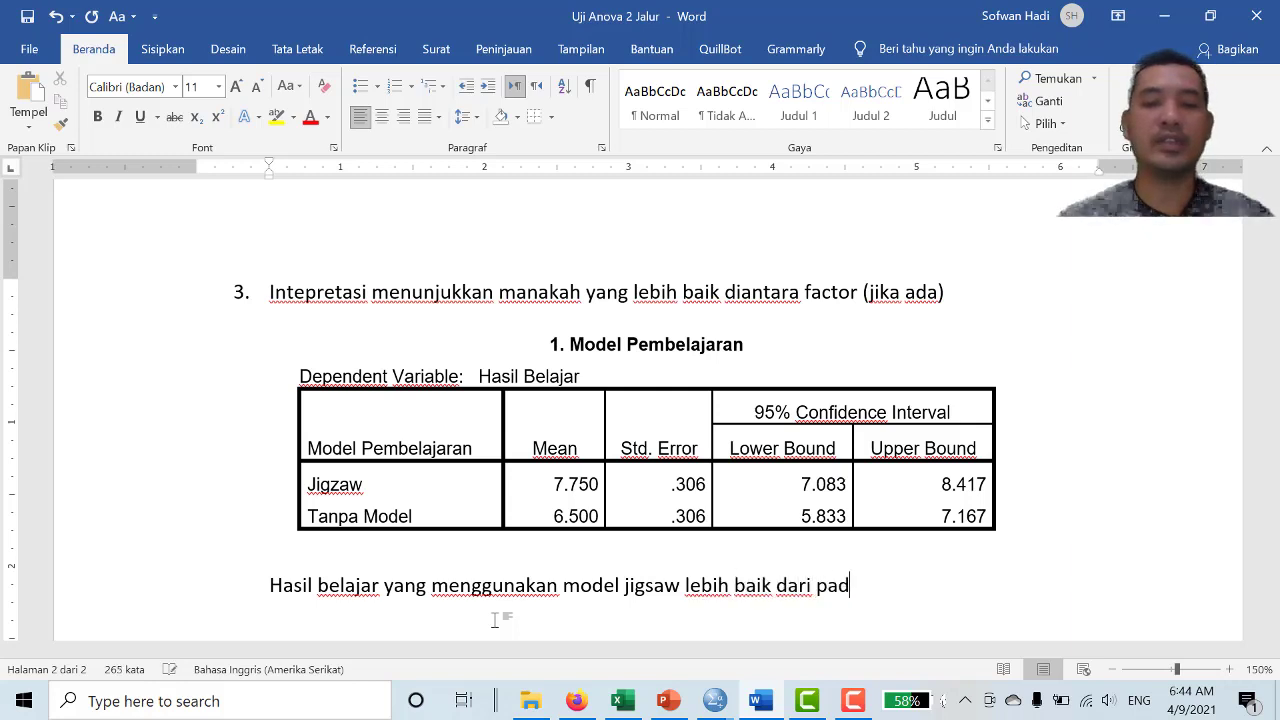
text(a yang tan)
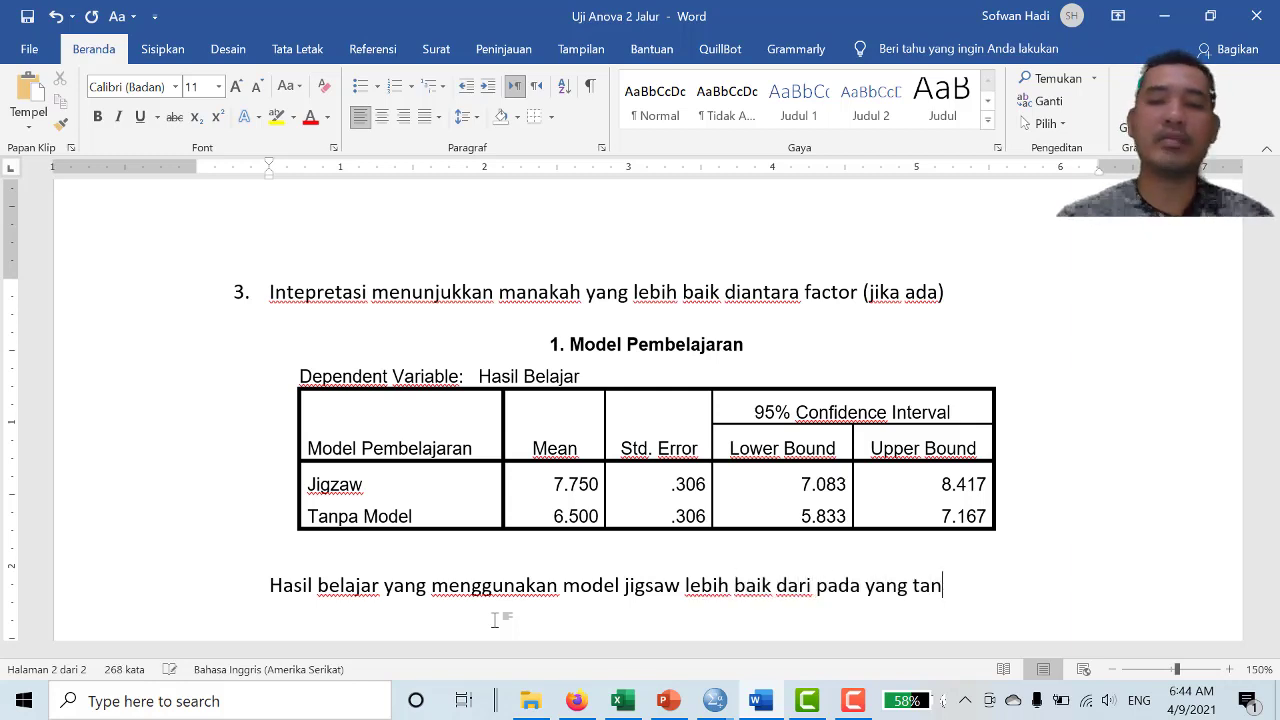
text(pa menggu)
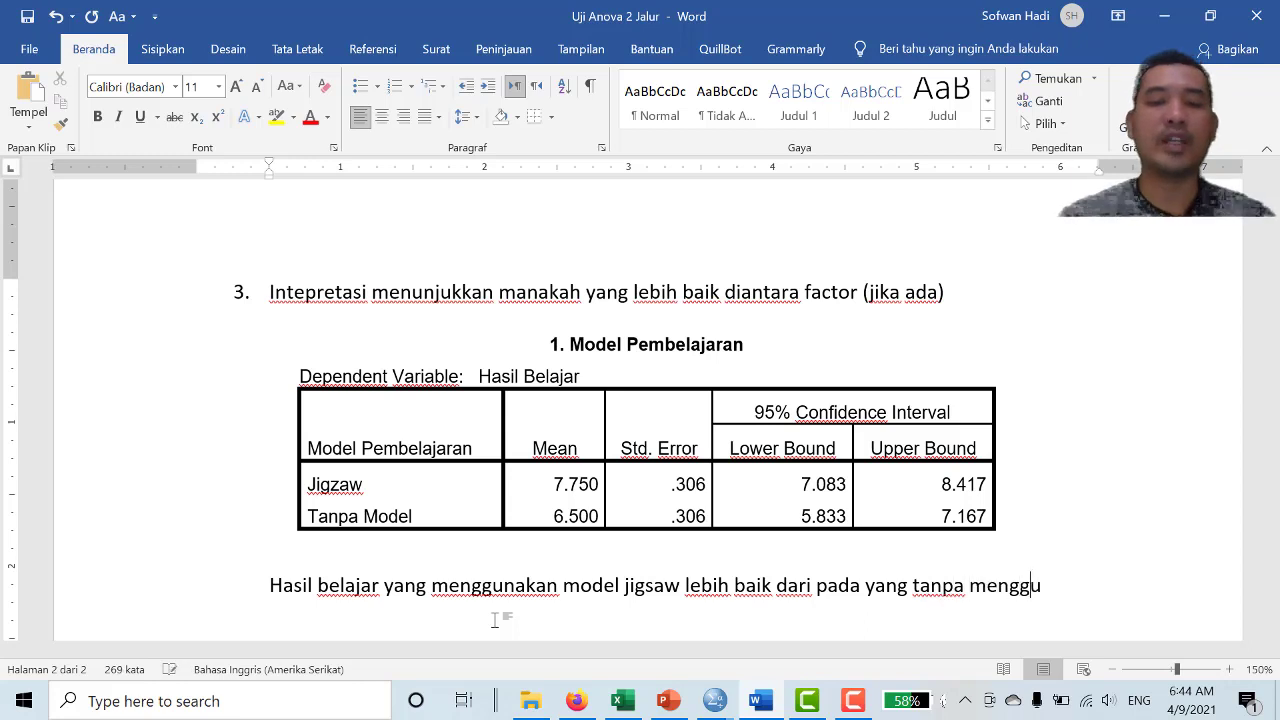
text(nakan model )
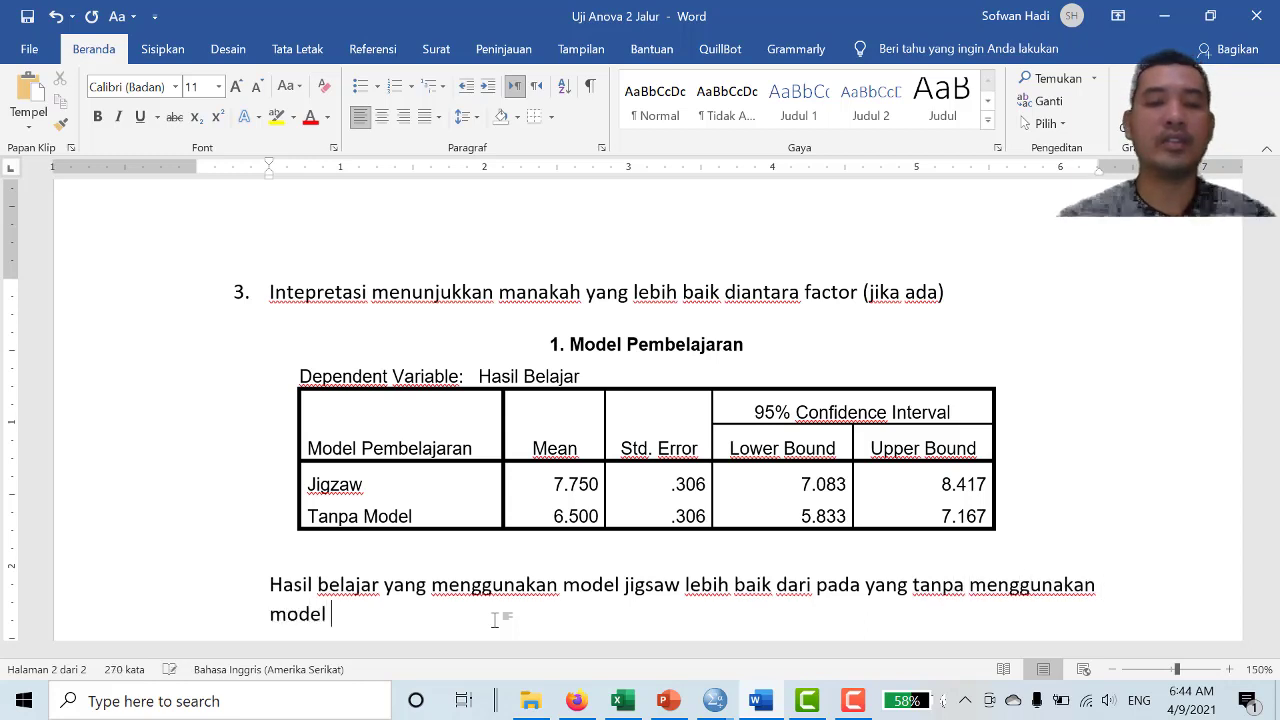
text(jigzaw)
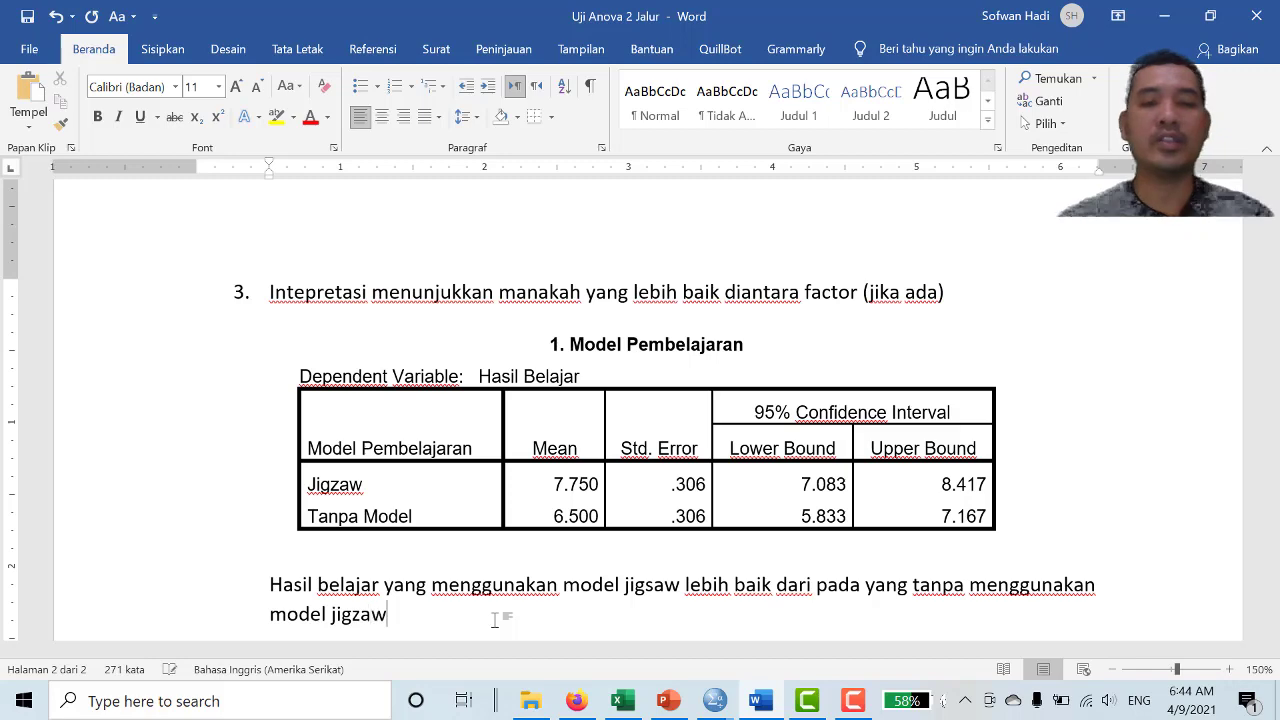
key(BackSpace)
key(BackSpace)
key(BackSpace)
text(saw.)
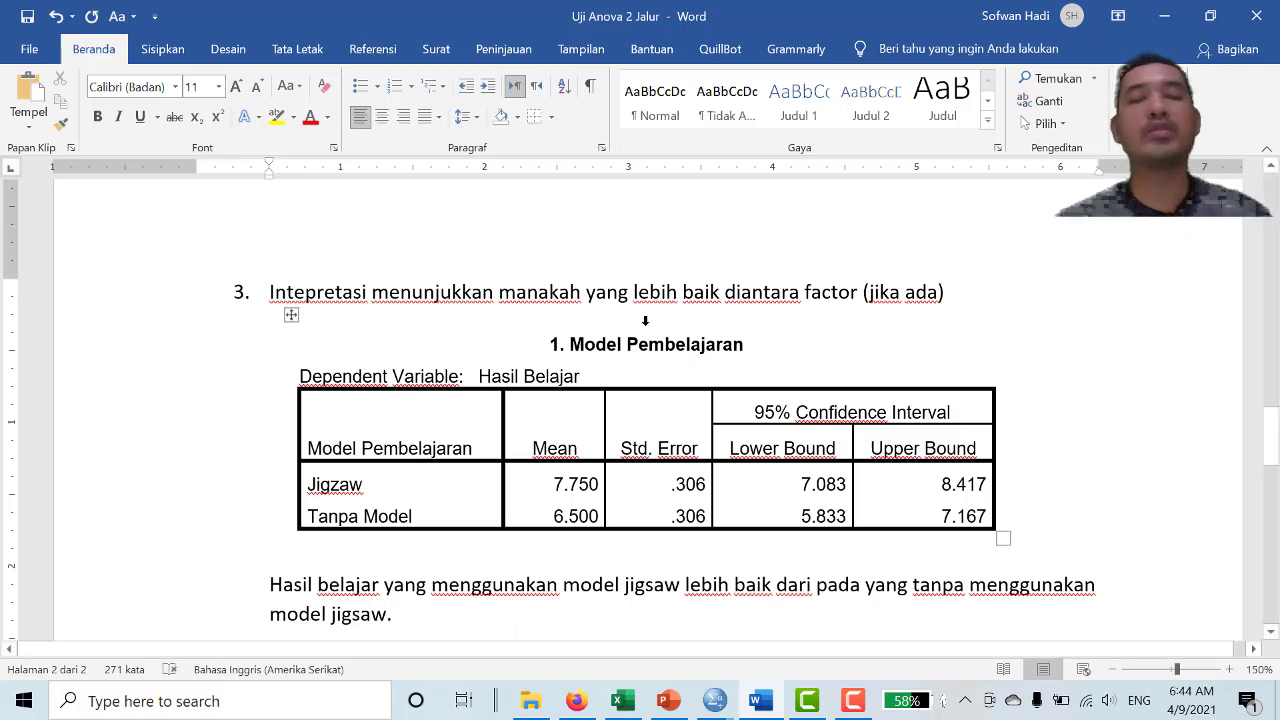
Review the highlighted Sig. values and the Kesimpulan items against the Model Pembelajaran means and the interpretation sentence
scroll(648, 363, up, 6)
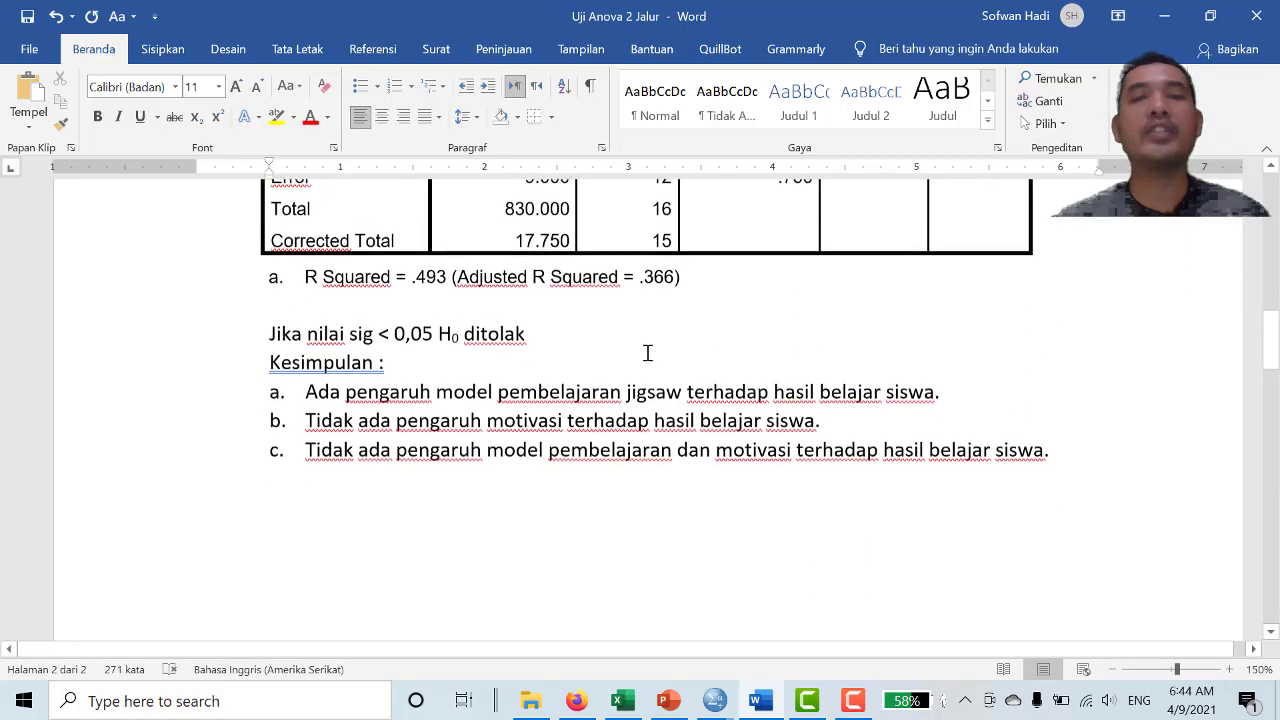
scroll(648, 352, down, 6)
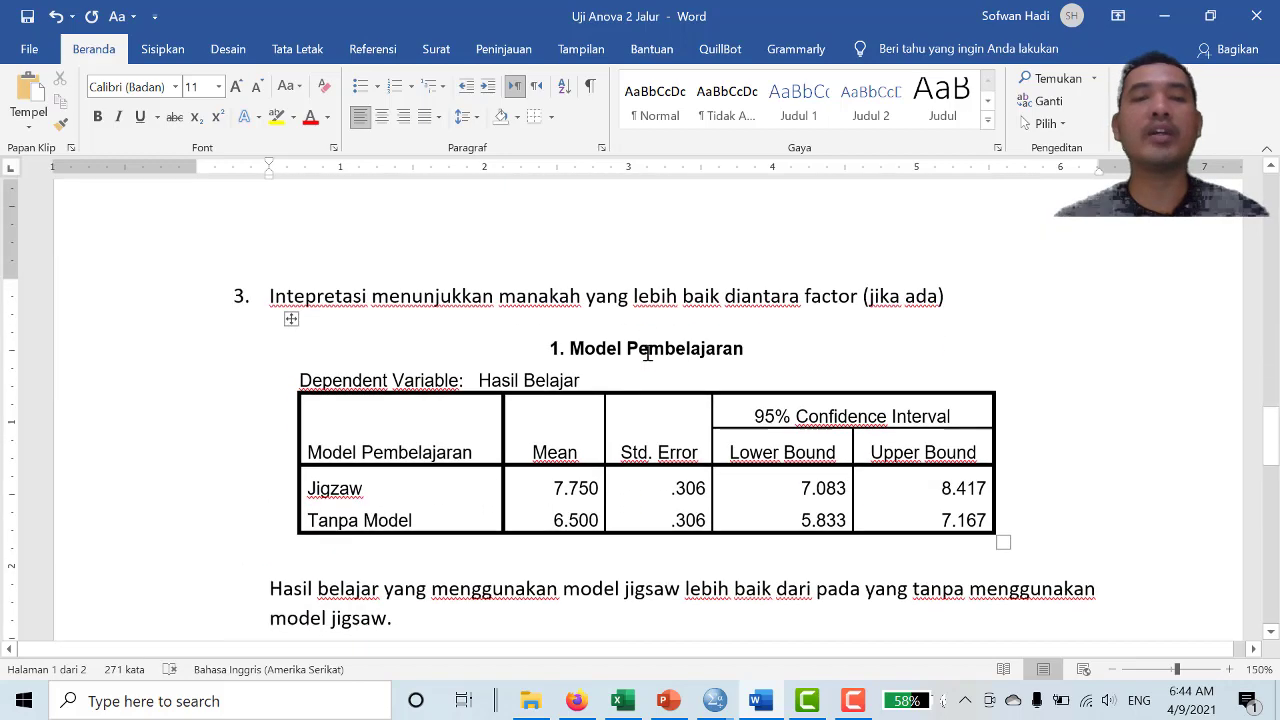
scroll(648, 352, up, 9)
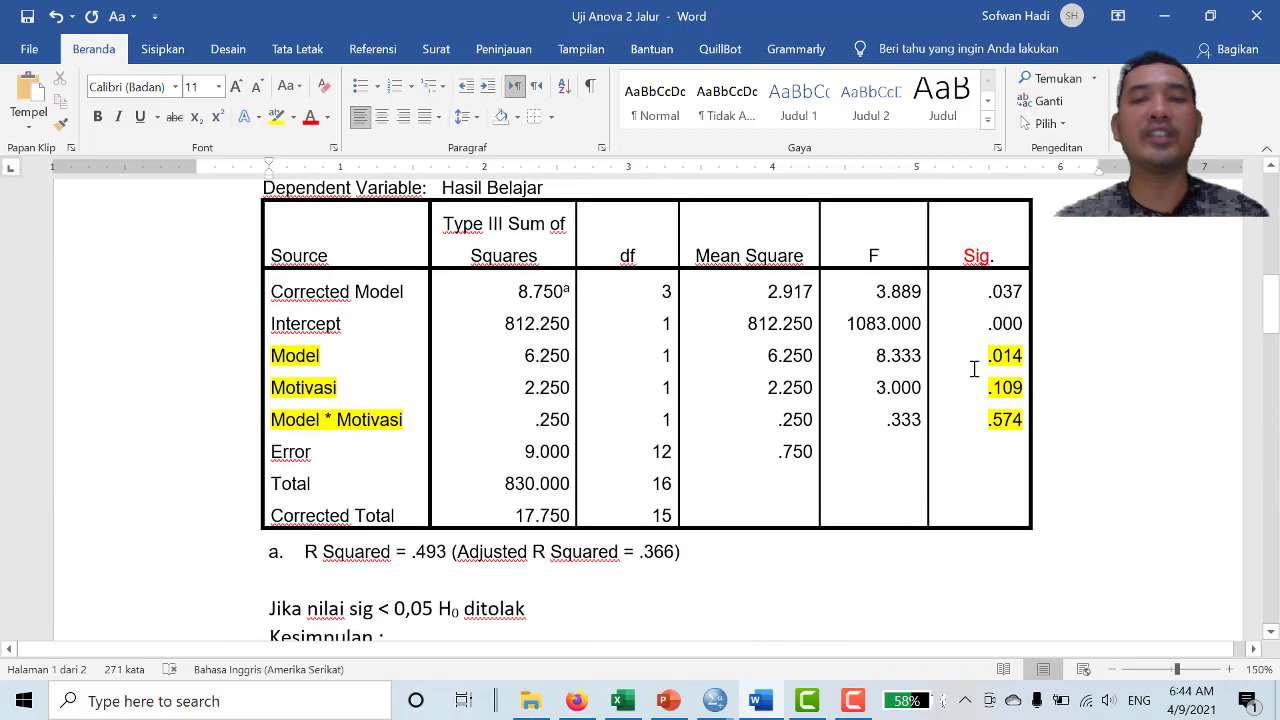
scroll(975, 372, down, 9)
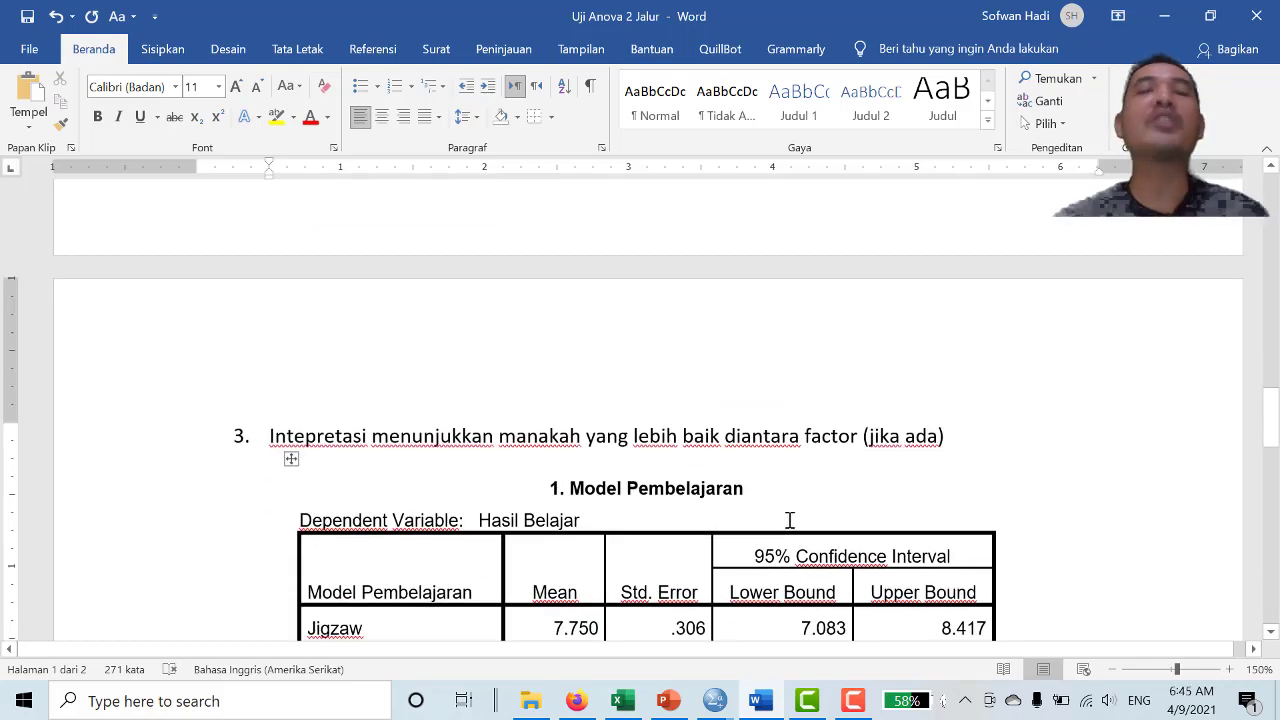
scroll(789, 520, up, 6)
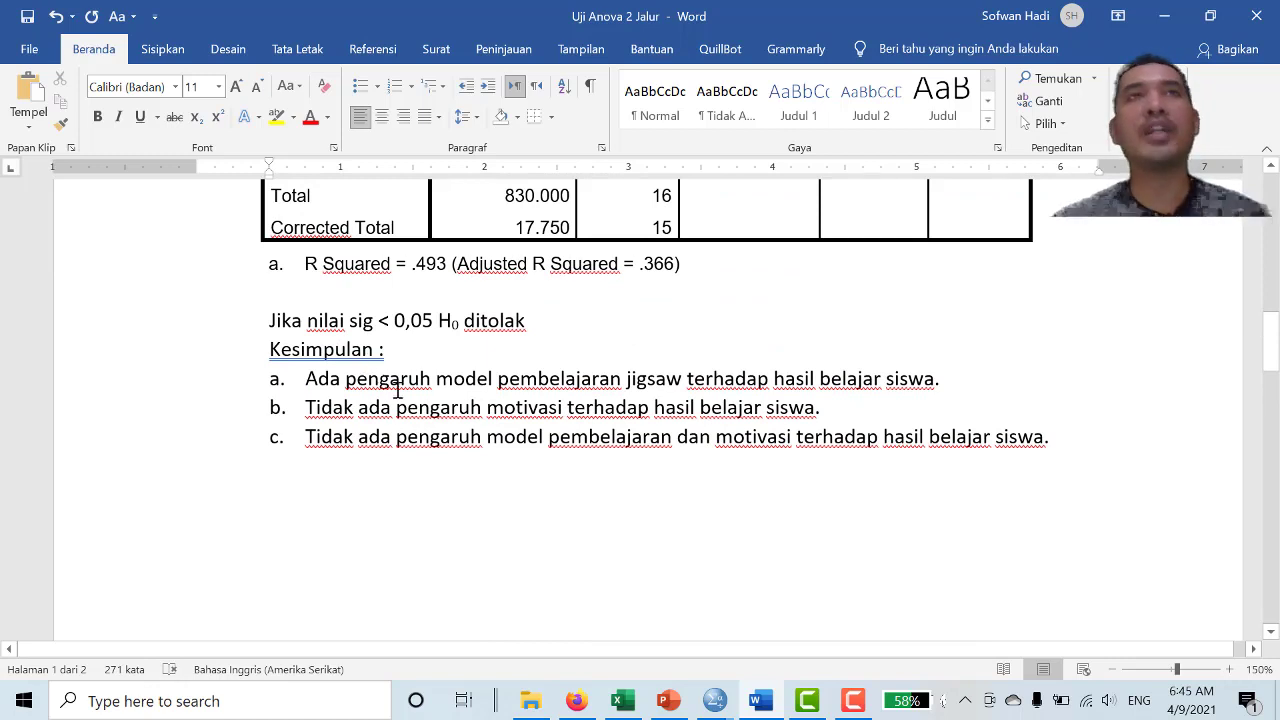
scroll(396, 388, down, 12)
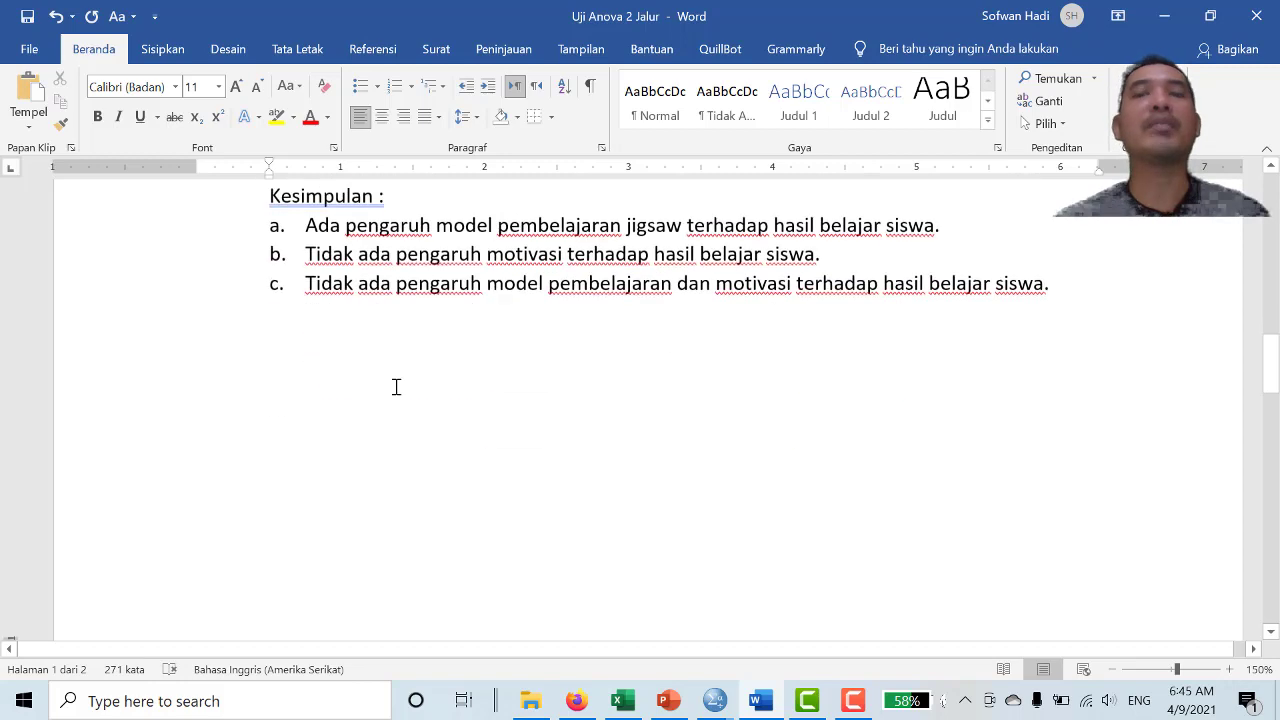
scroll(395, 388, up, 3)
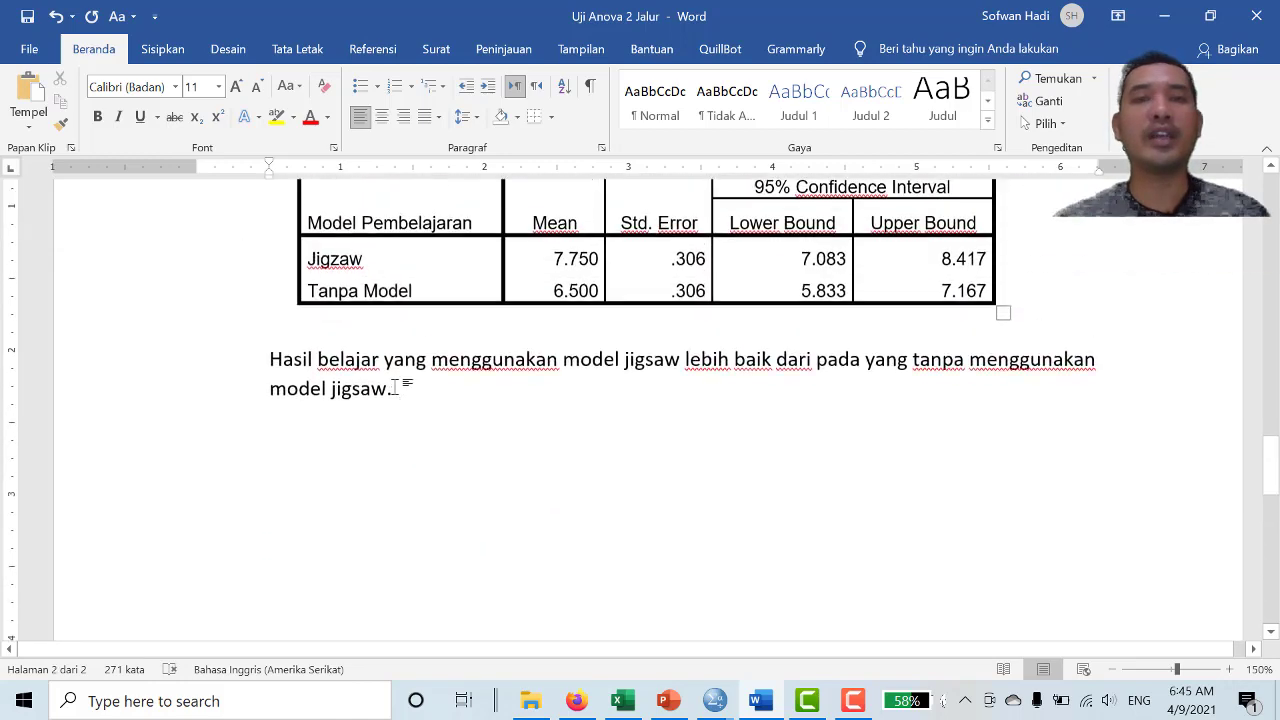